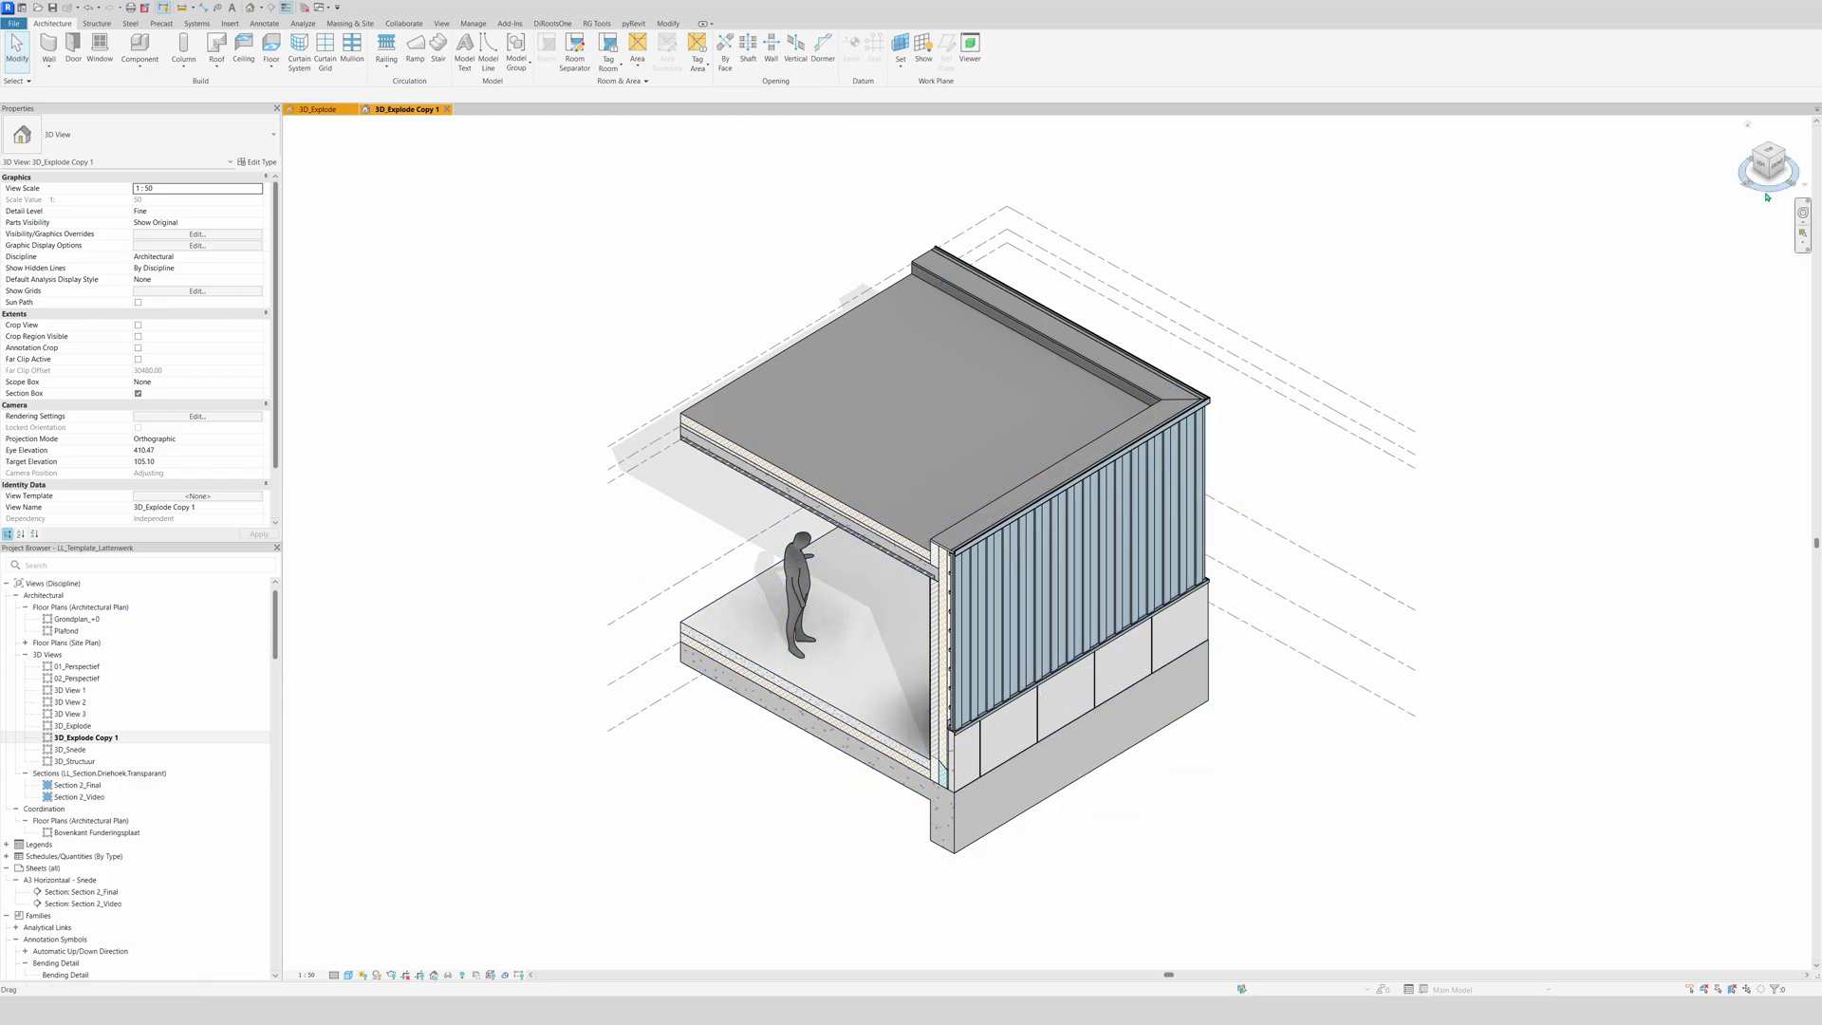
# - Hide the Levels annotation category in the 3D_Explode Copy 1 view through its visibility overrides
pyautogui.moveTo(1727, 248)
pyautogui.keyDown('shift'); pyautogui.mouseDown(button='middle')
pyautogui.moveTo(1591, 211)
pyautogui.moveTo(1338, 228)
pyautogui.moveTo(1779, 242)
pyautogui.moveTo(1362, 333)
pyautogui.mouseUp(button='middle'); pyautogui.keyUp('shift')
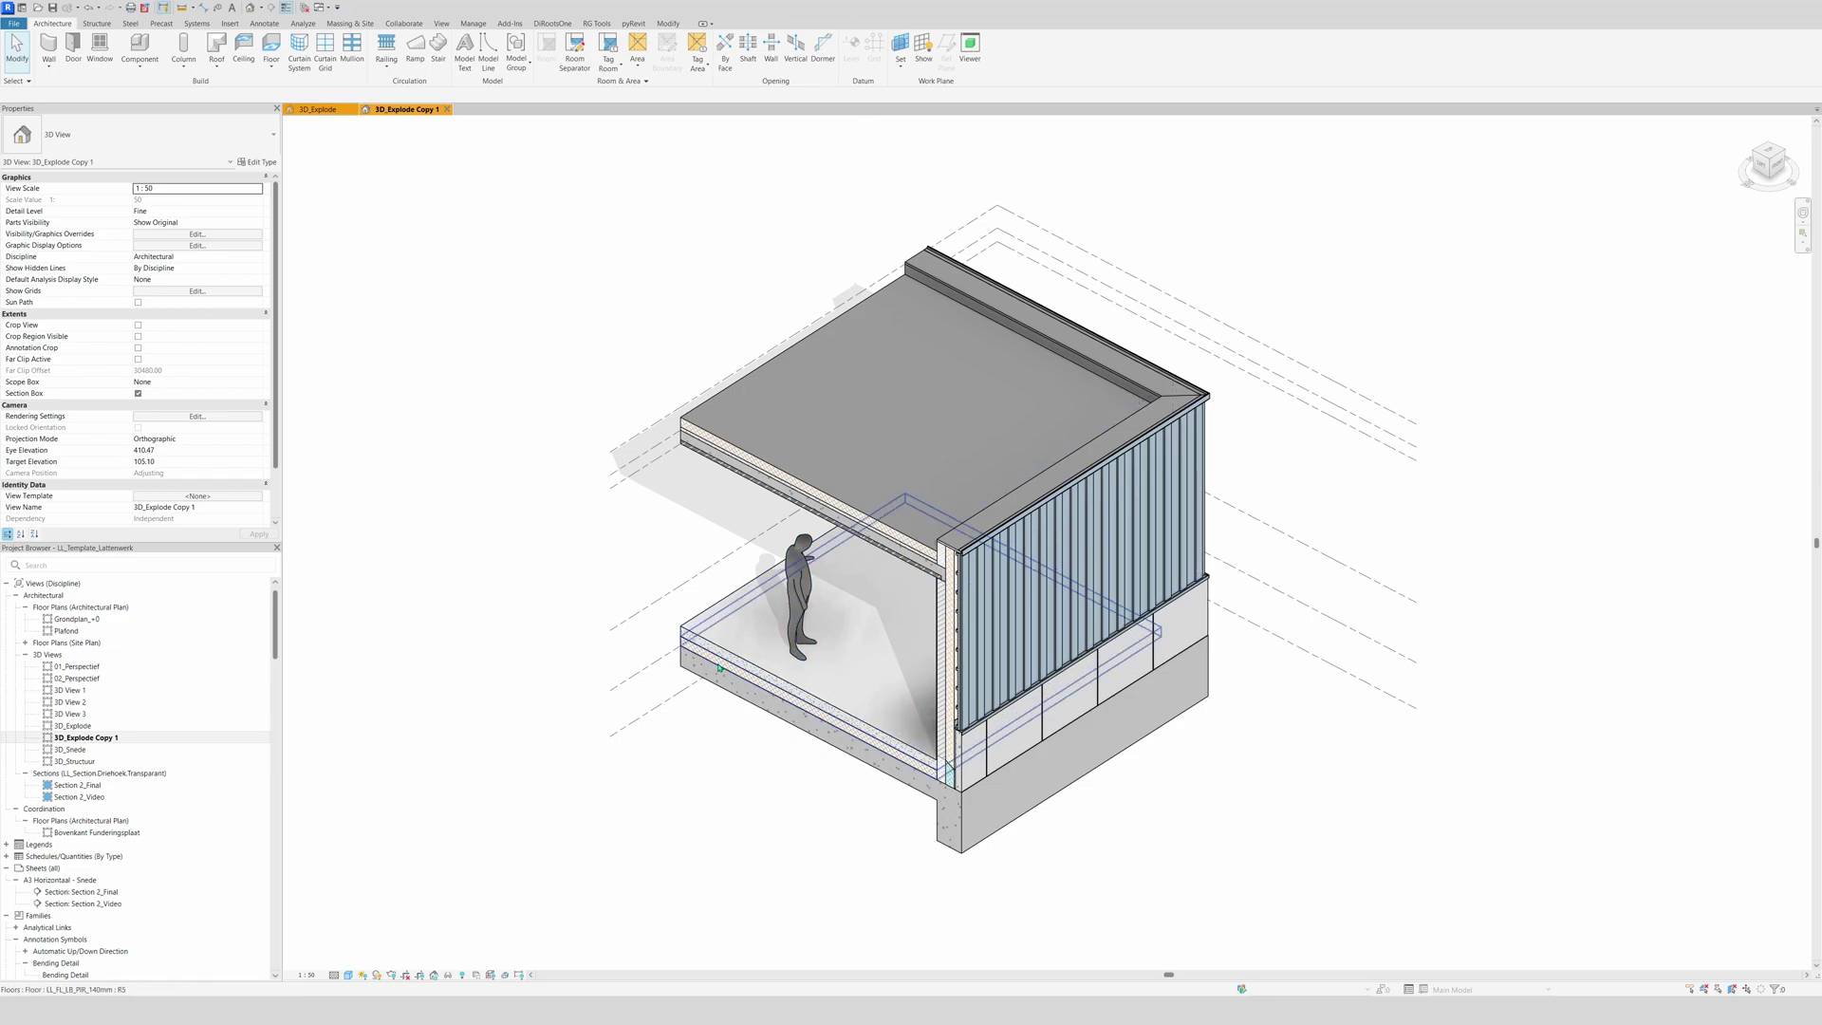
pyautogui.press('v')
pyautogui.press('g')
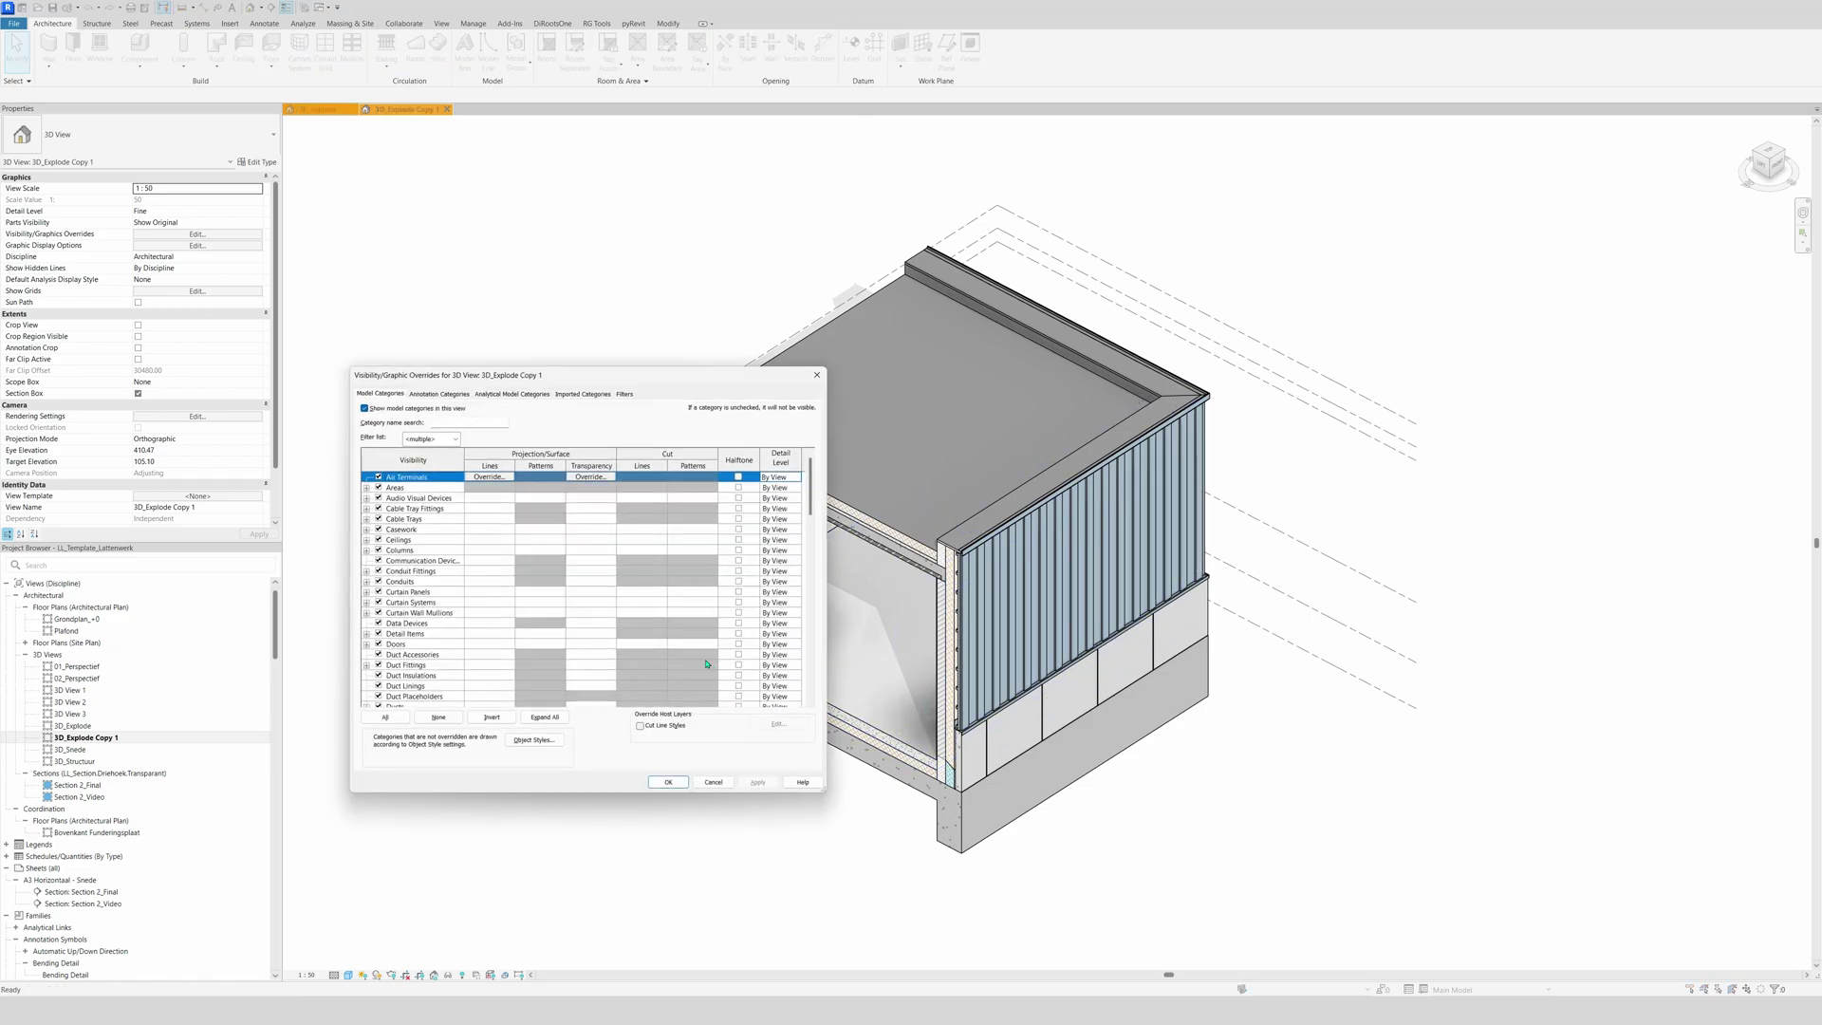
pyautogui.click(437, 395)
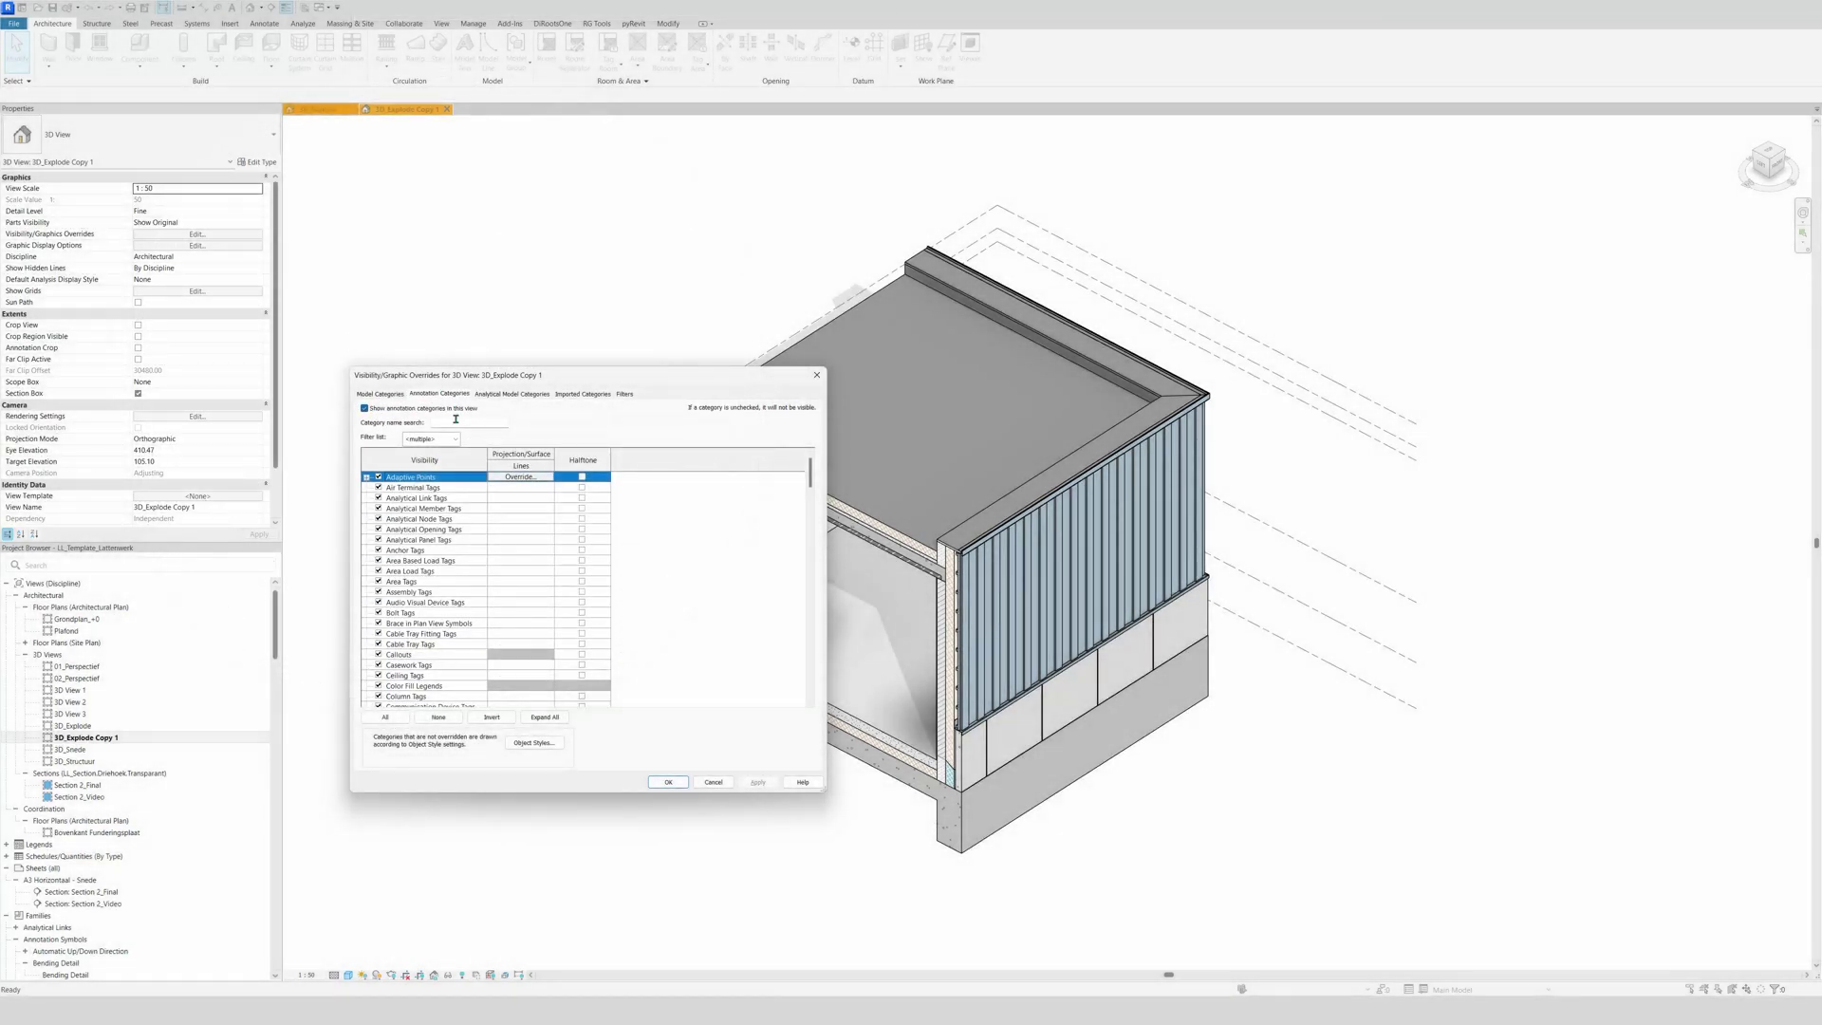
pyautogui.click(456, 420)
pyautogui.write('leve')
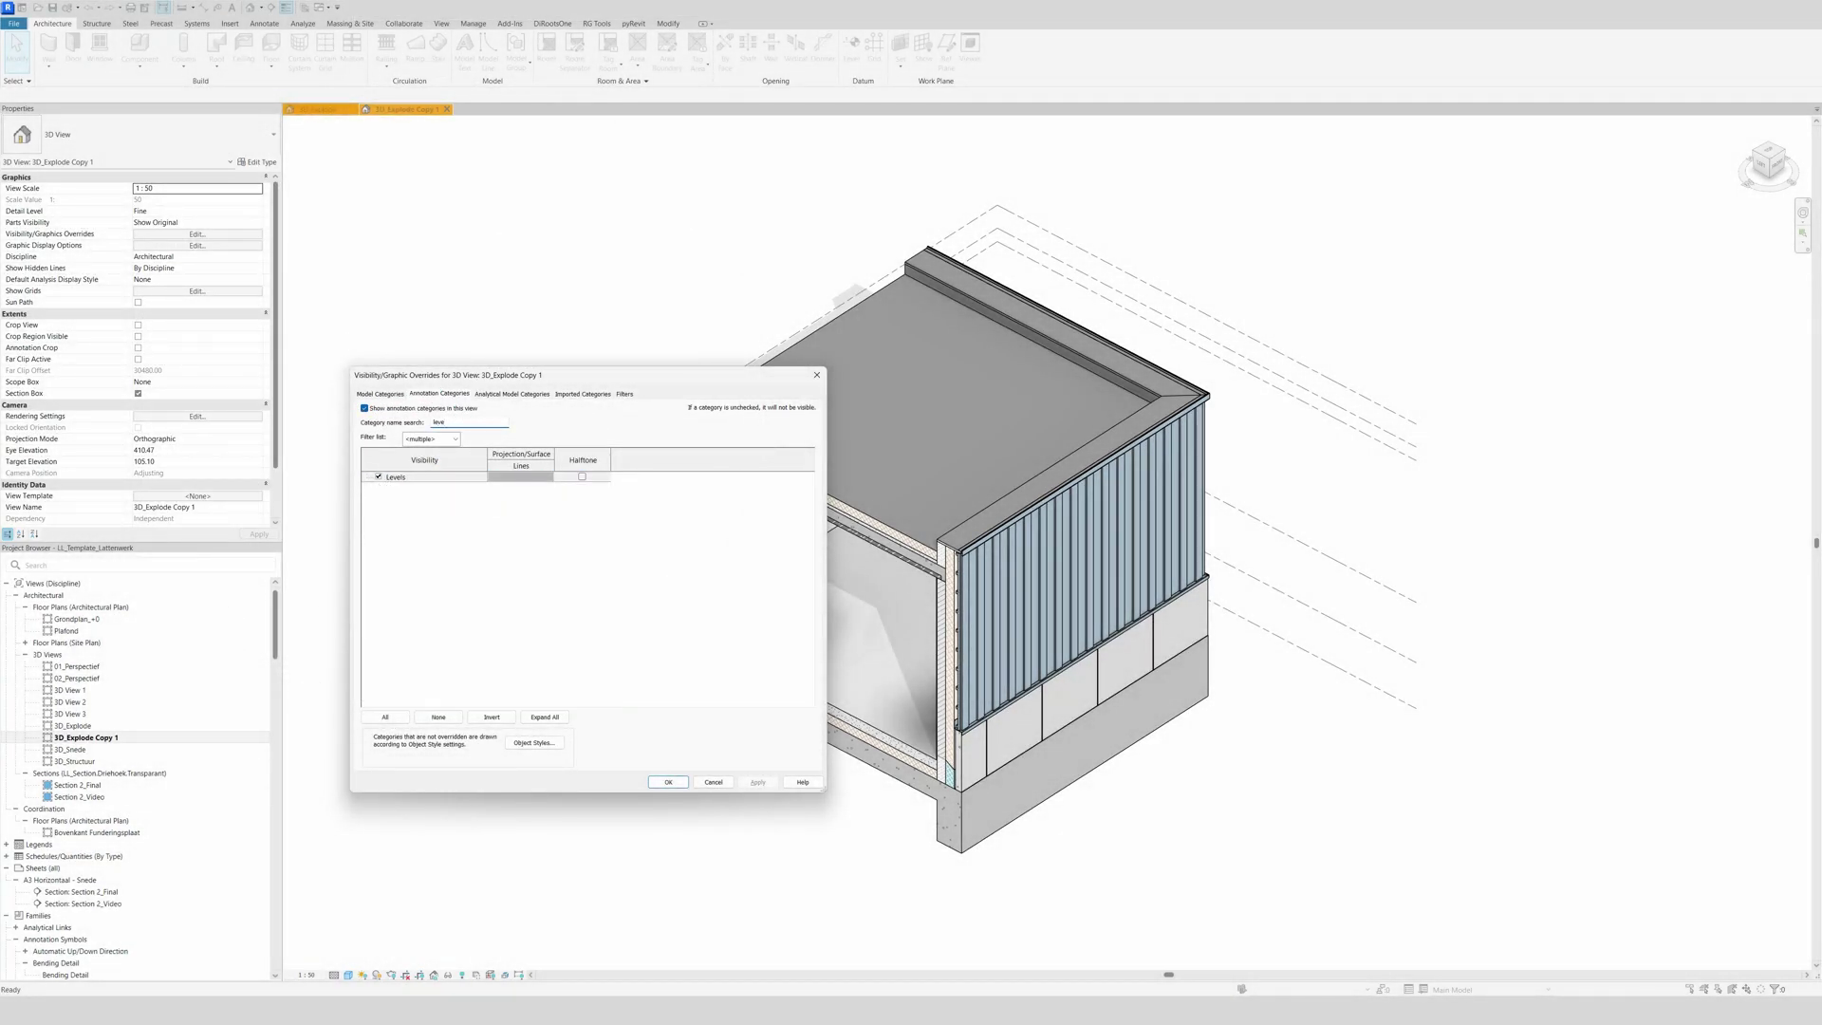
pyautogui.click(378, 476)
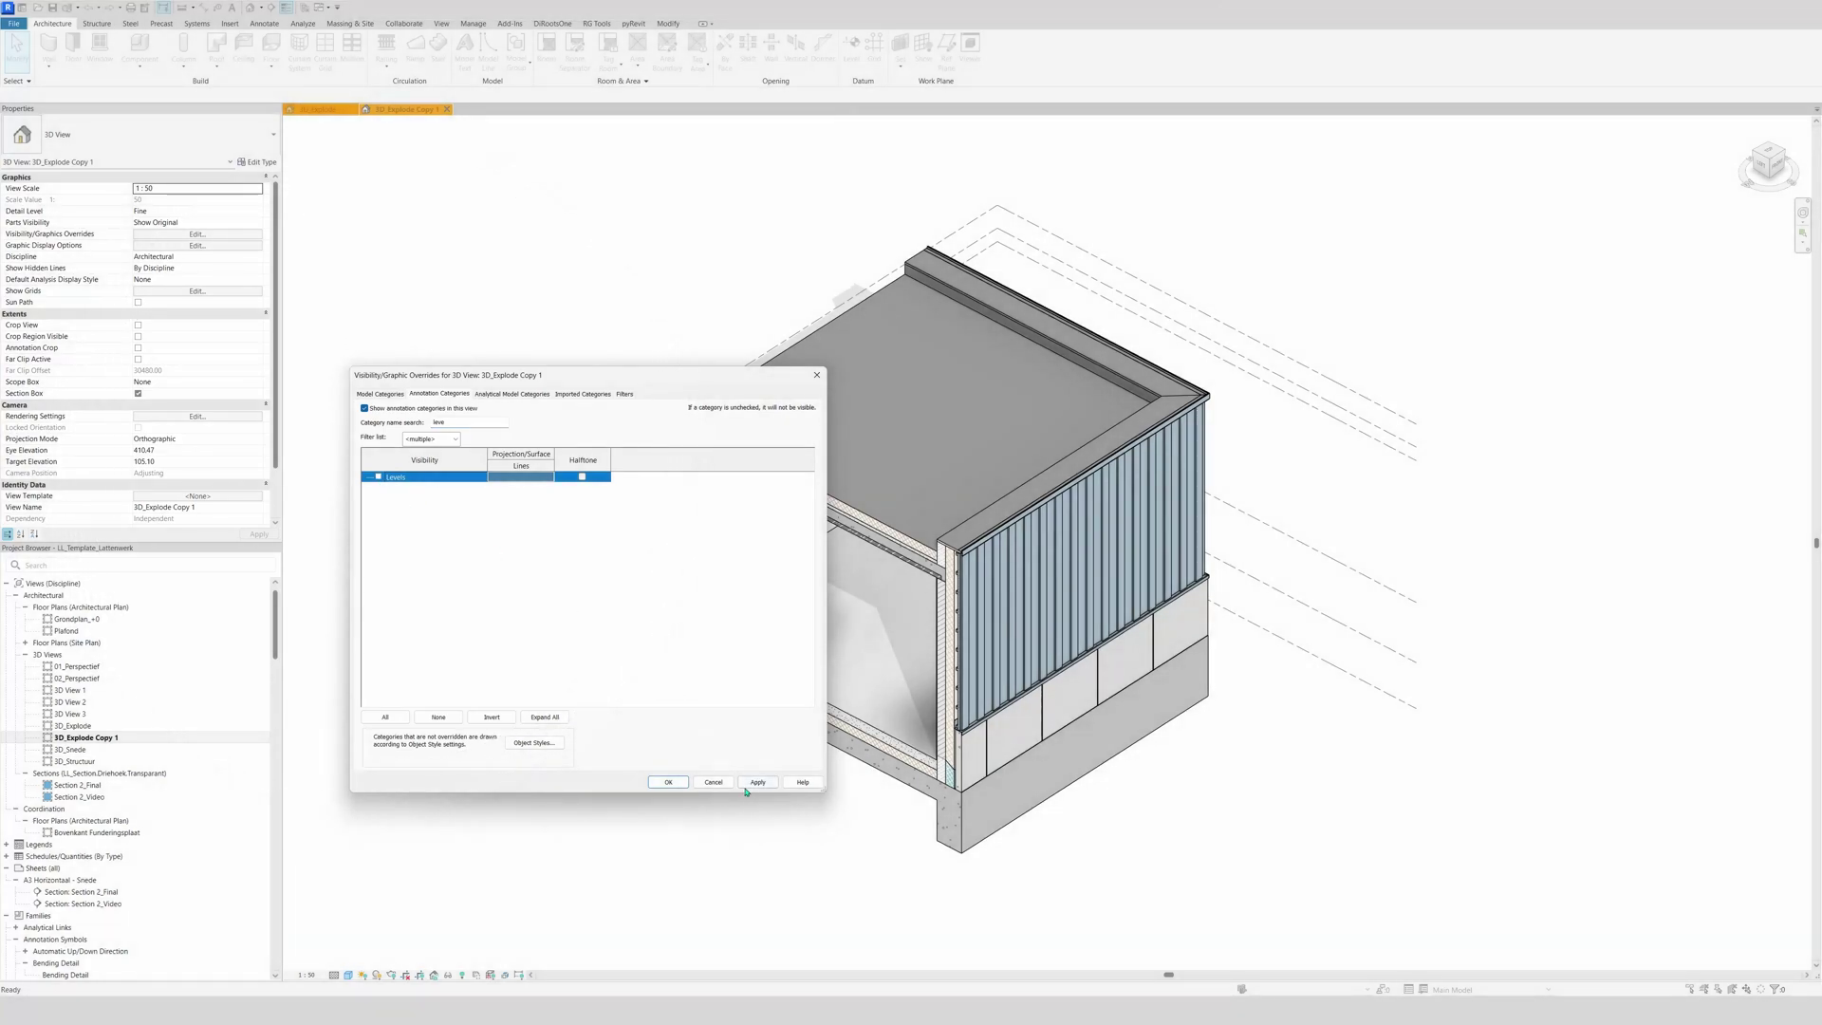
pyautogui.click(757, 783)
pyautogui.click(668, 782)
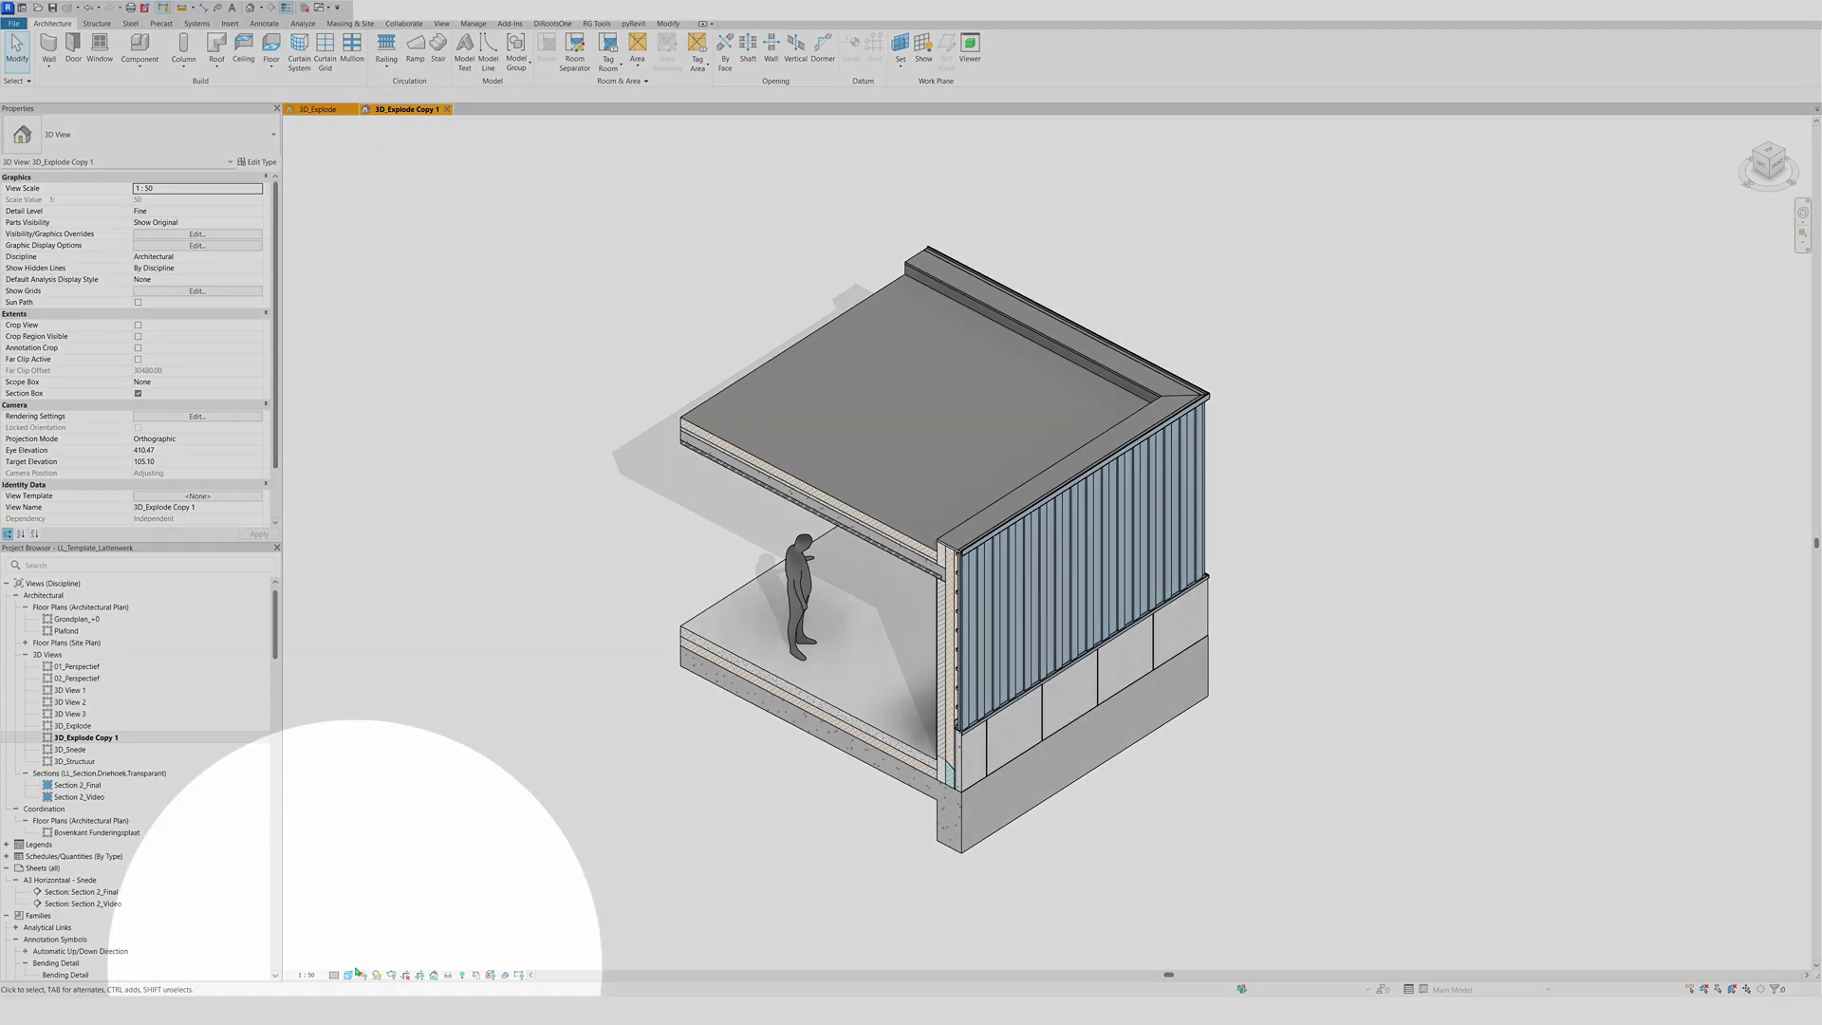
# - Set the 3D view's background type to Gradient in the graphic display options
pyautogui.click(350, 975)
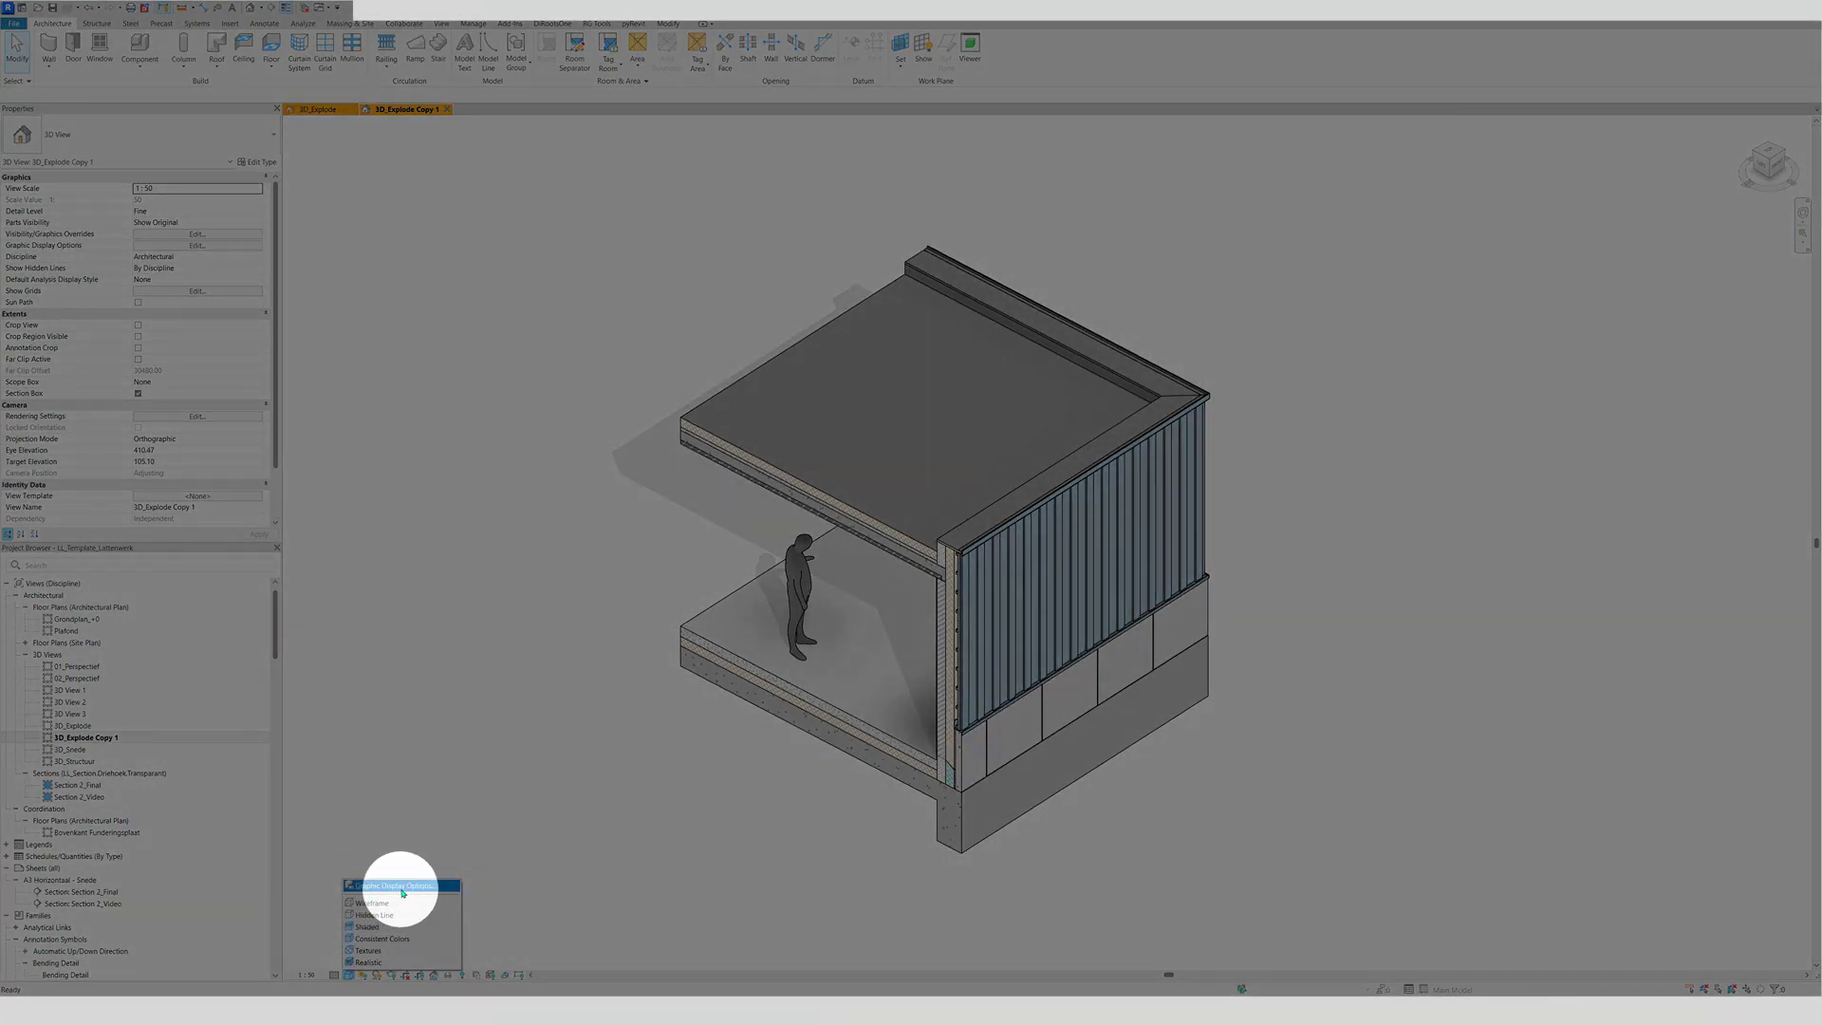
pyautogui.click(402, 887)
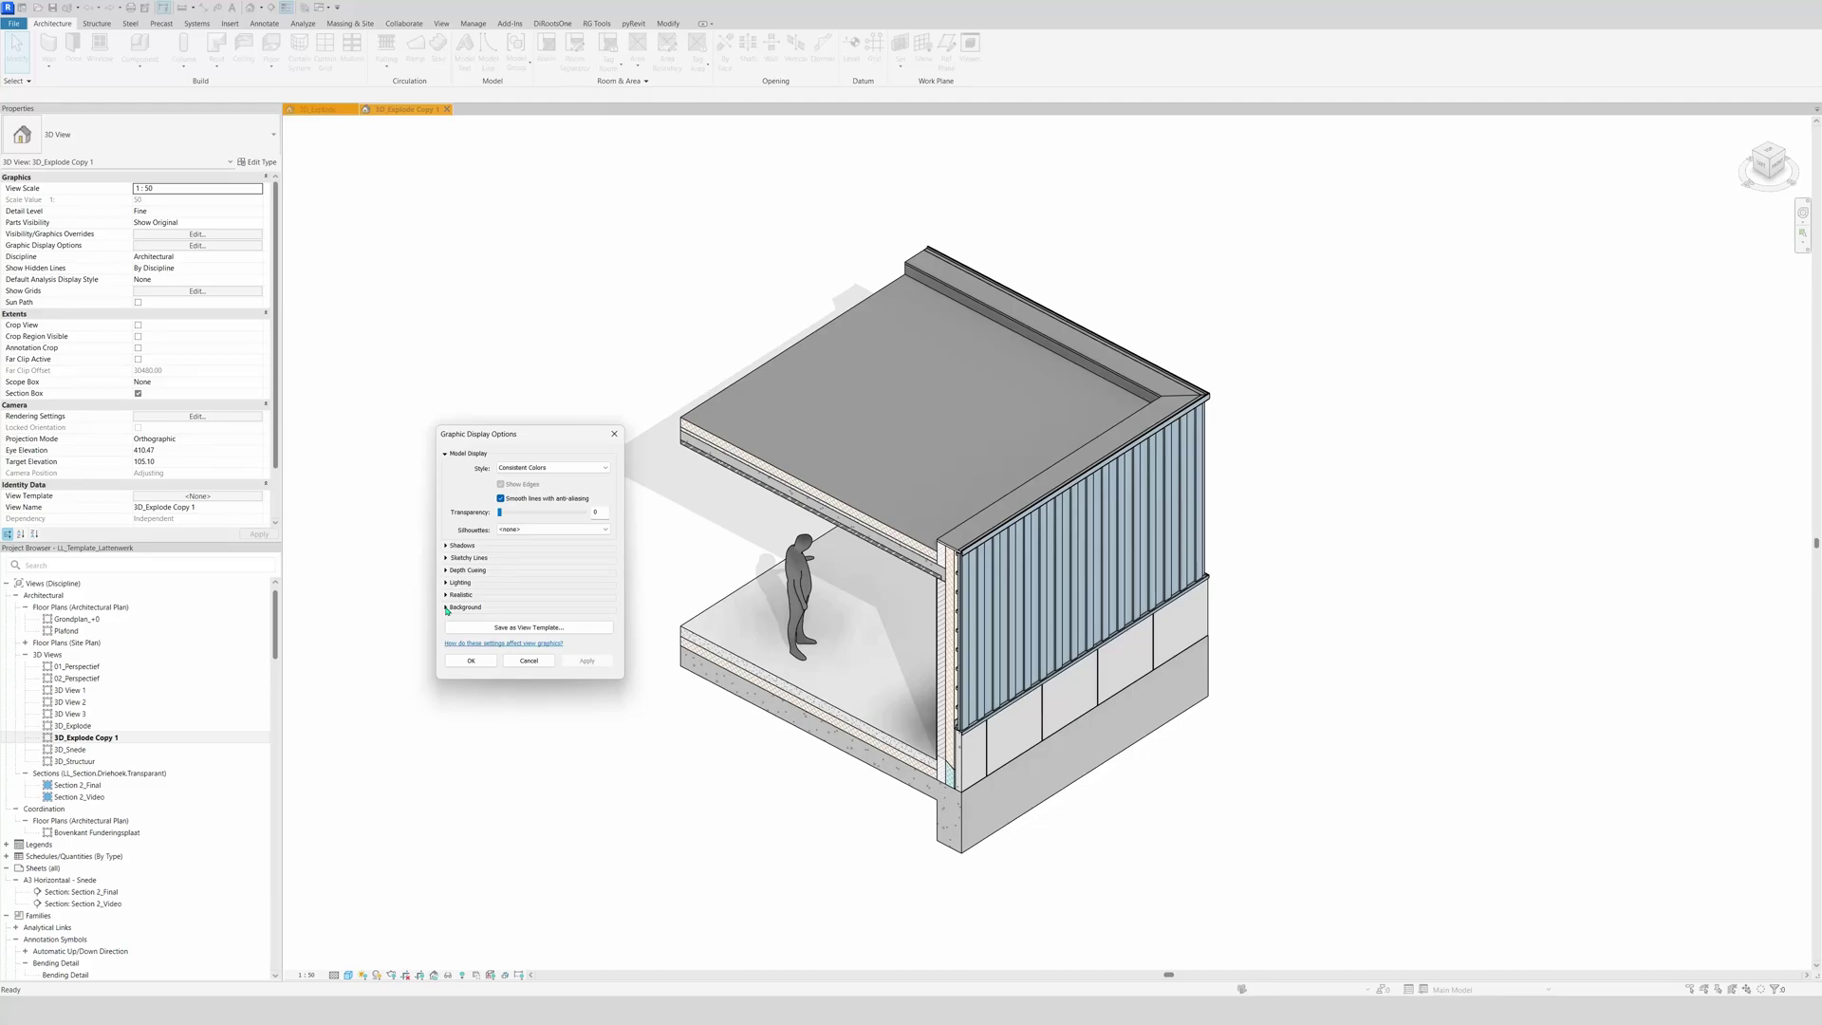
pyautogui.click(446, 607)
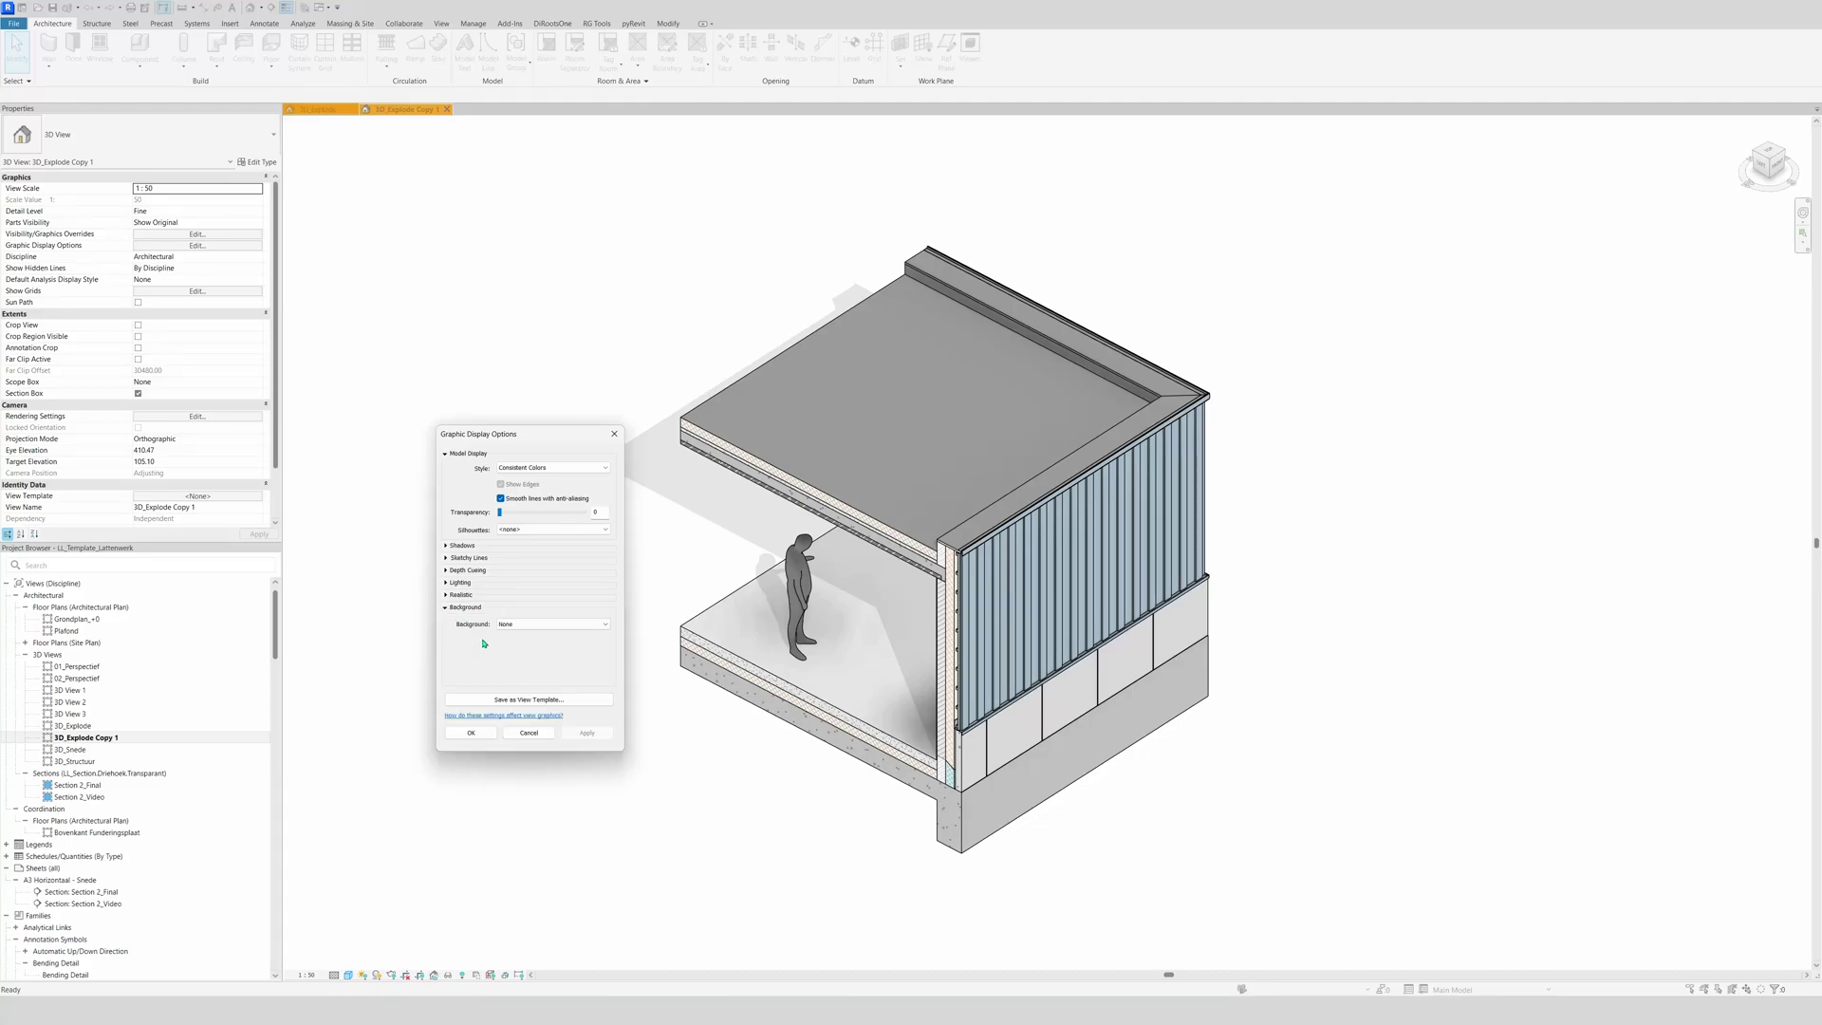
pyautogui.click(532, 624)
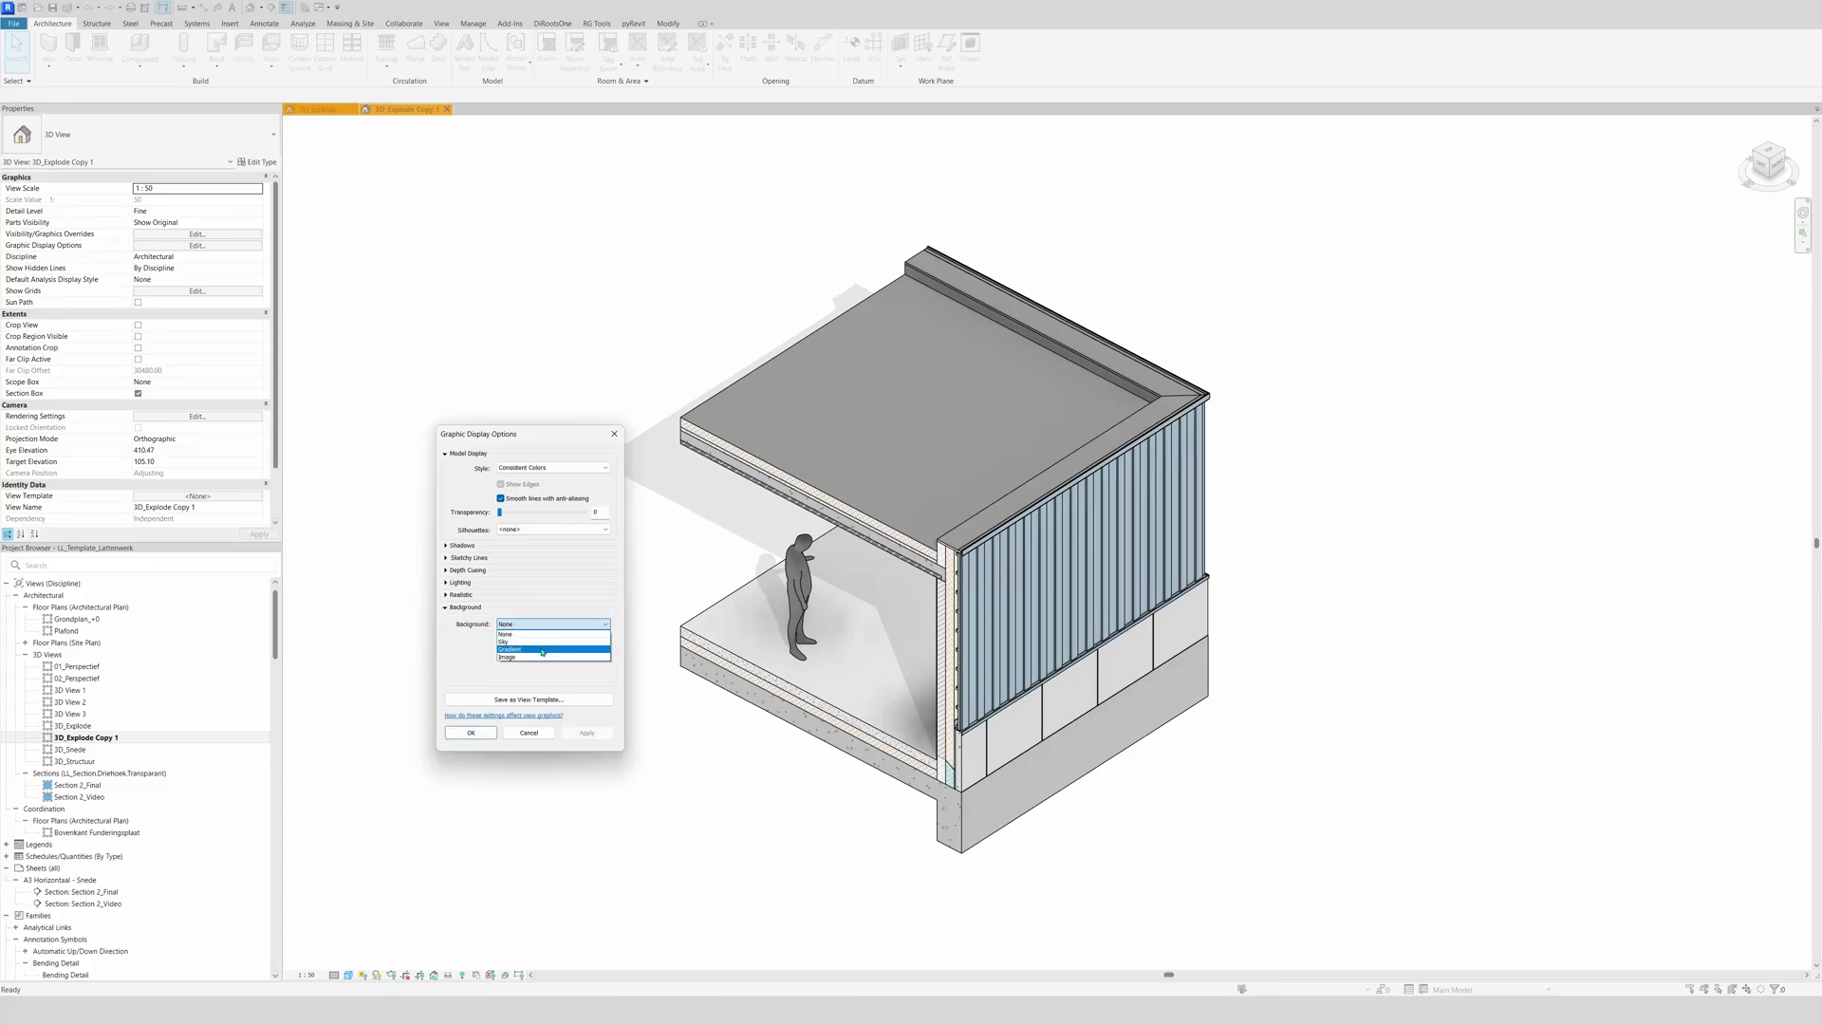
pyautogui.click(508, 649)
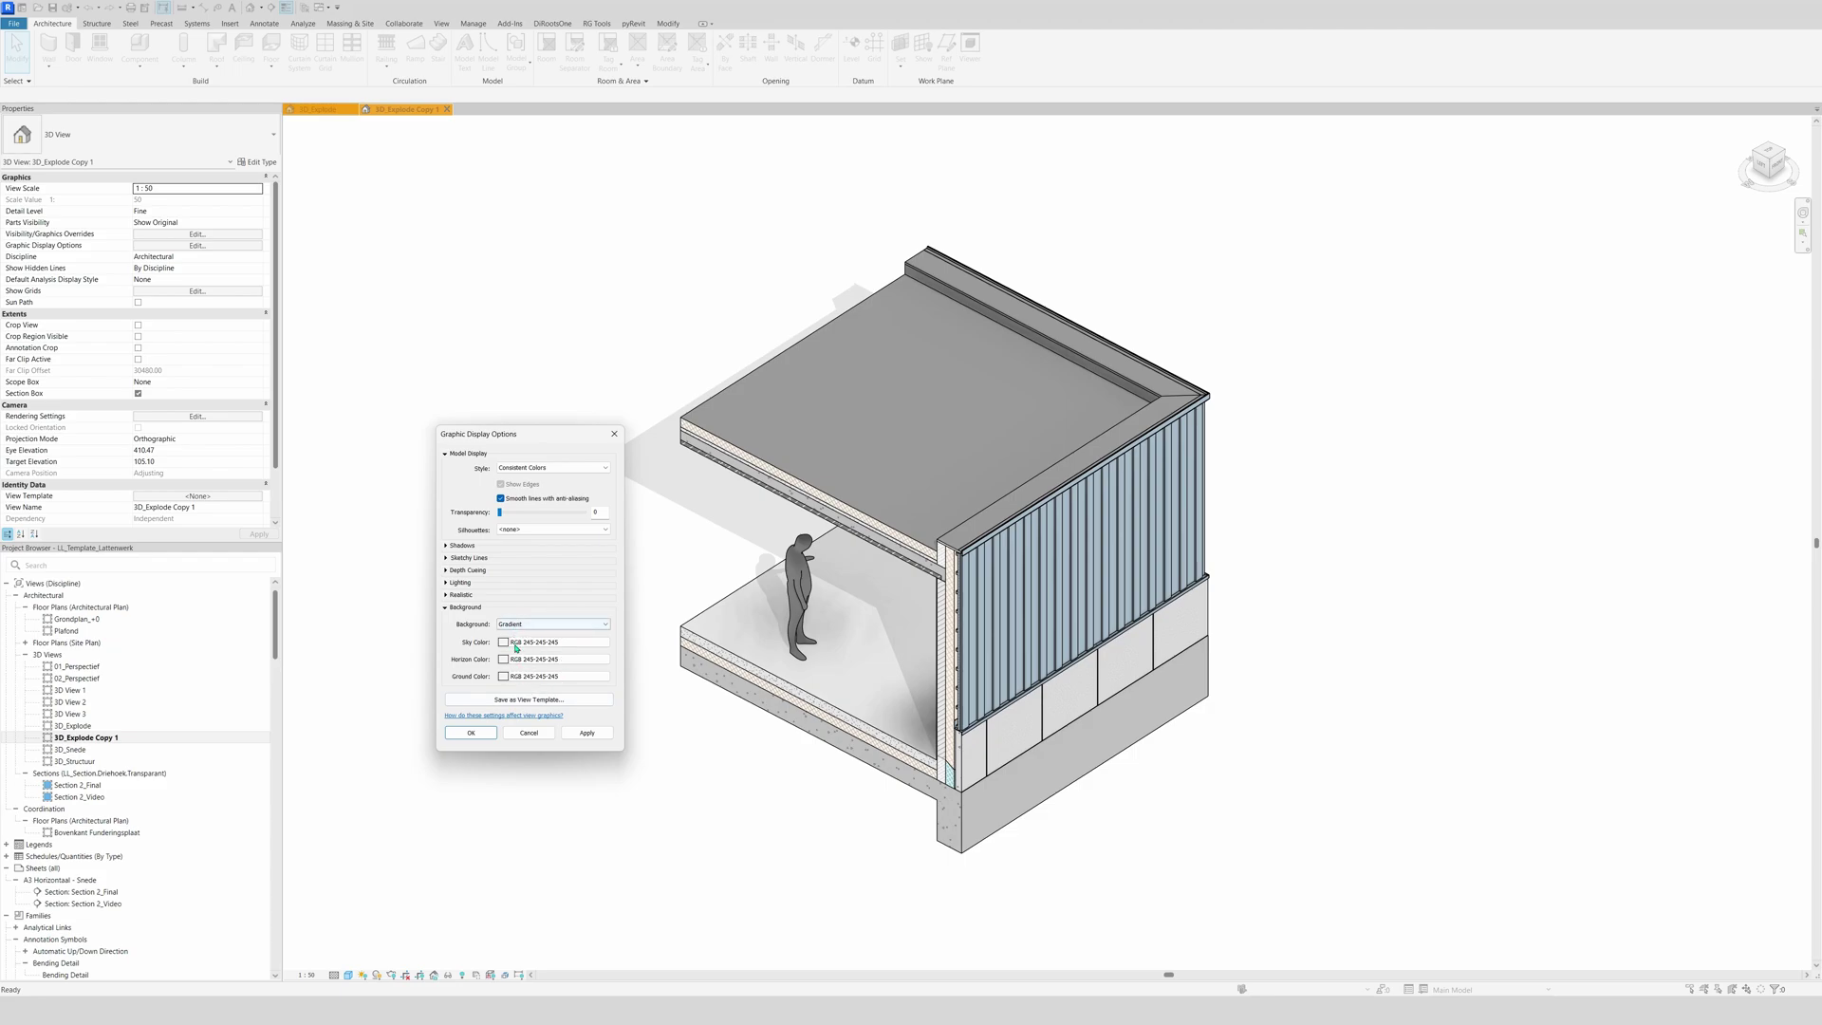
# - Set the sky, horizon and ground colors of the gradient background to greyish blue RGB 167-187-201 and apply
pyautogui.click(513, 674)
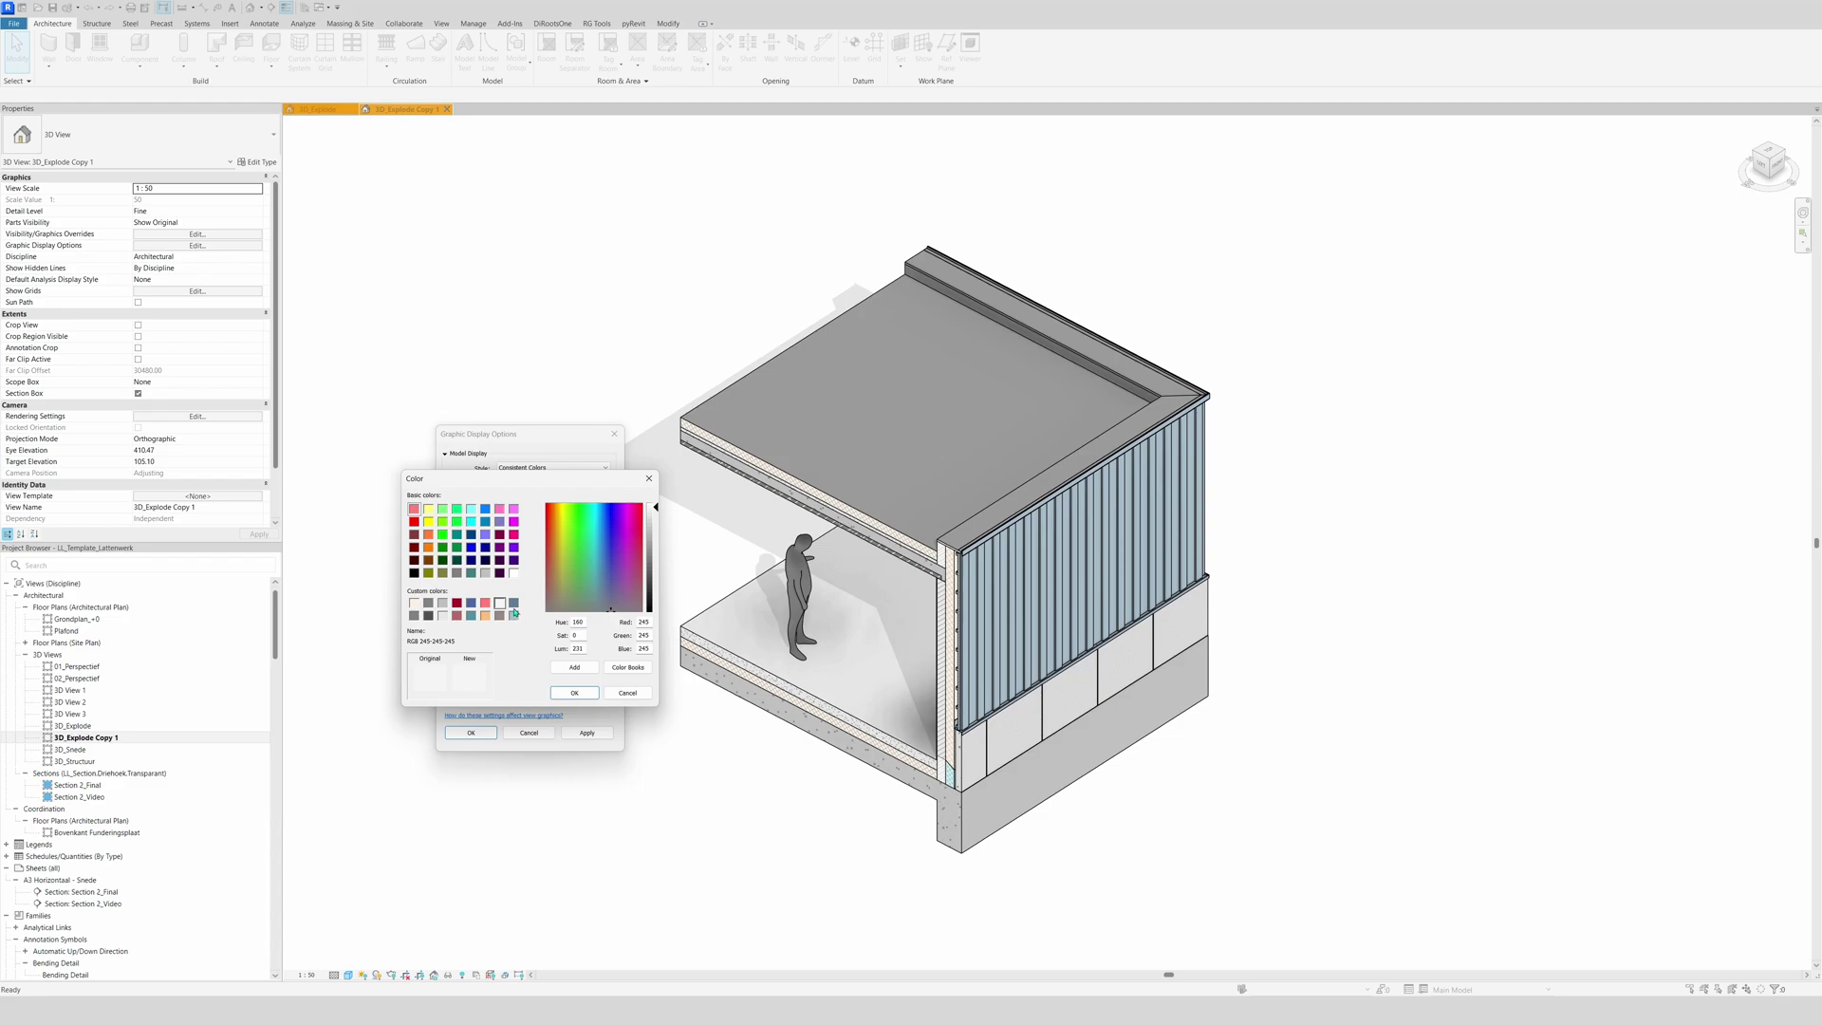
pyautogui.click(574, 692)
pyautogui.click(512, 669)
pyautogui.click(513, 615)
pyautogui.click(574, 692)
pyautogui.click(512, 669)
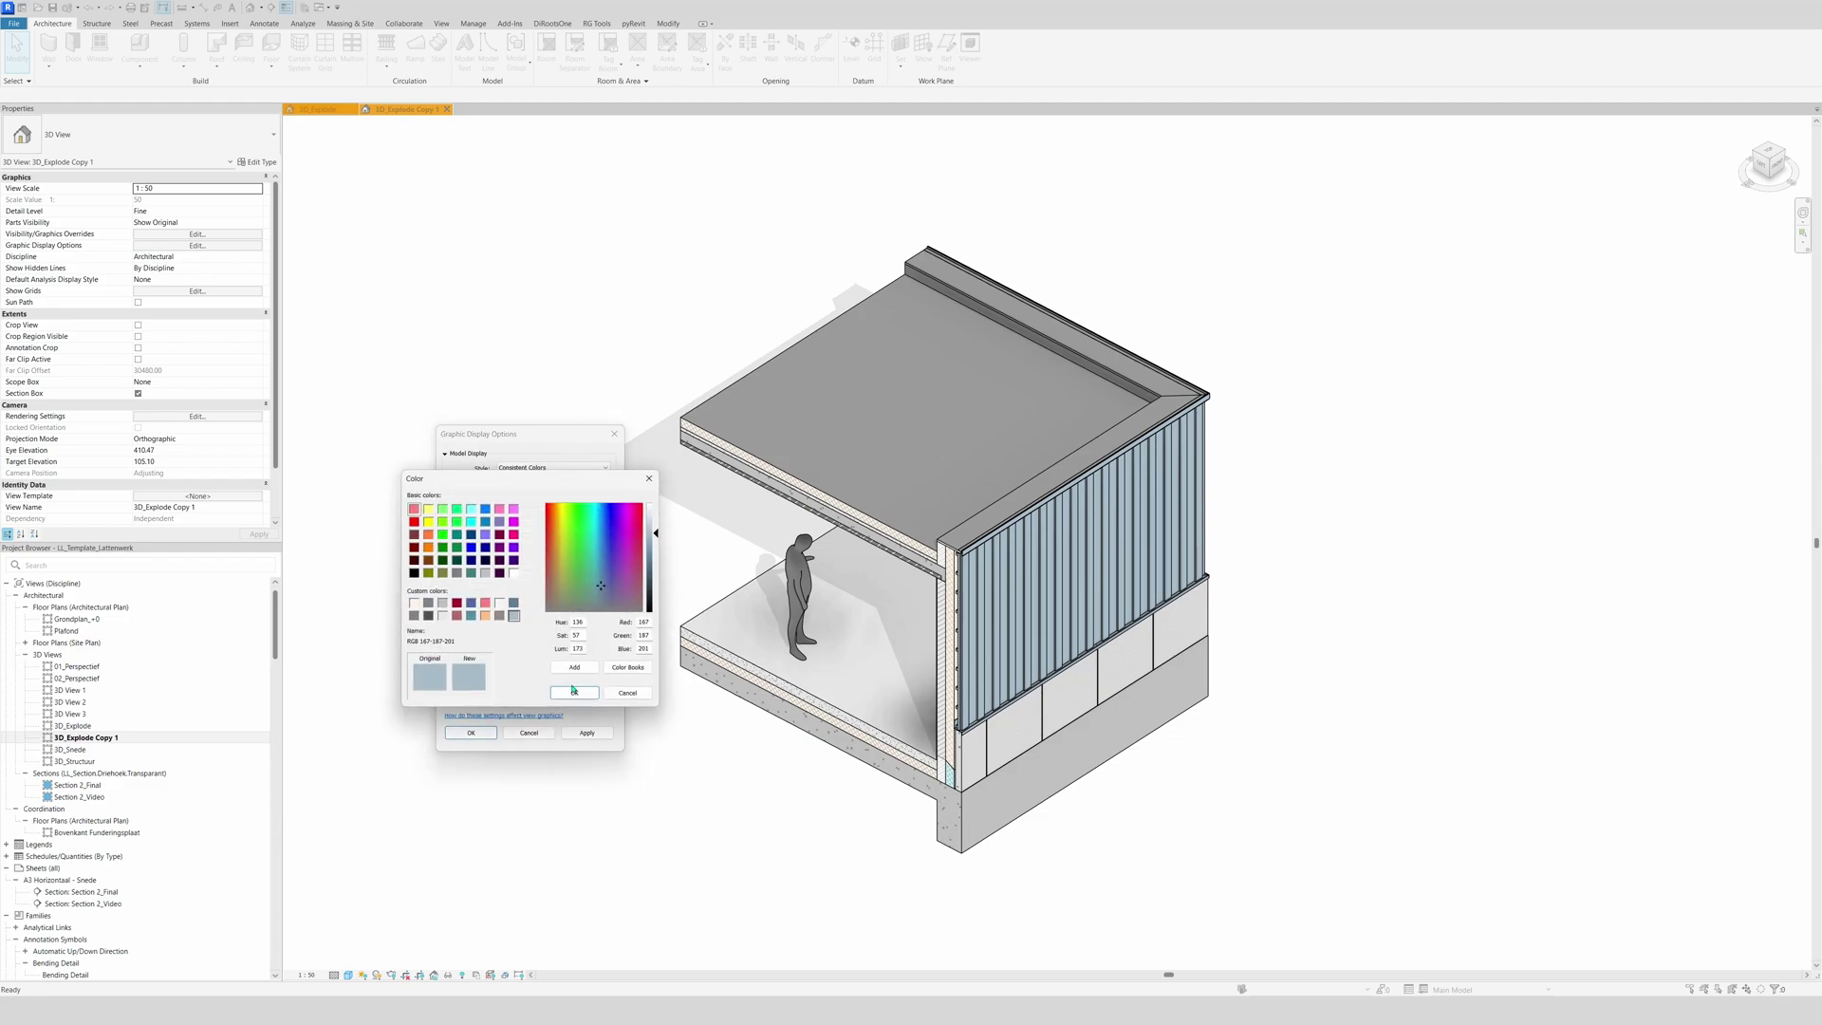
pyautogui.click(574, 693)
pyautogui.click(561, 690)
pyautogui.click(564, 692)
pyautogui.click(586, 733)
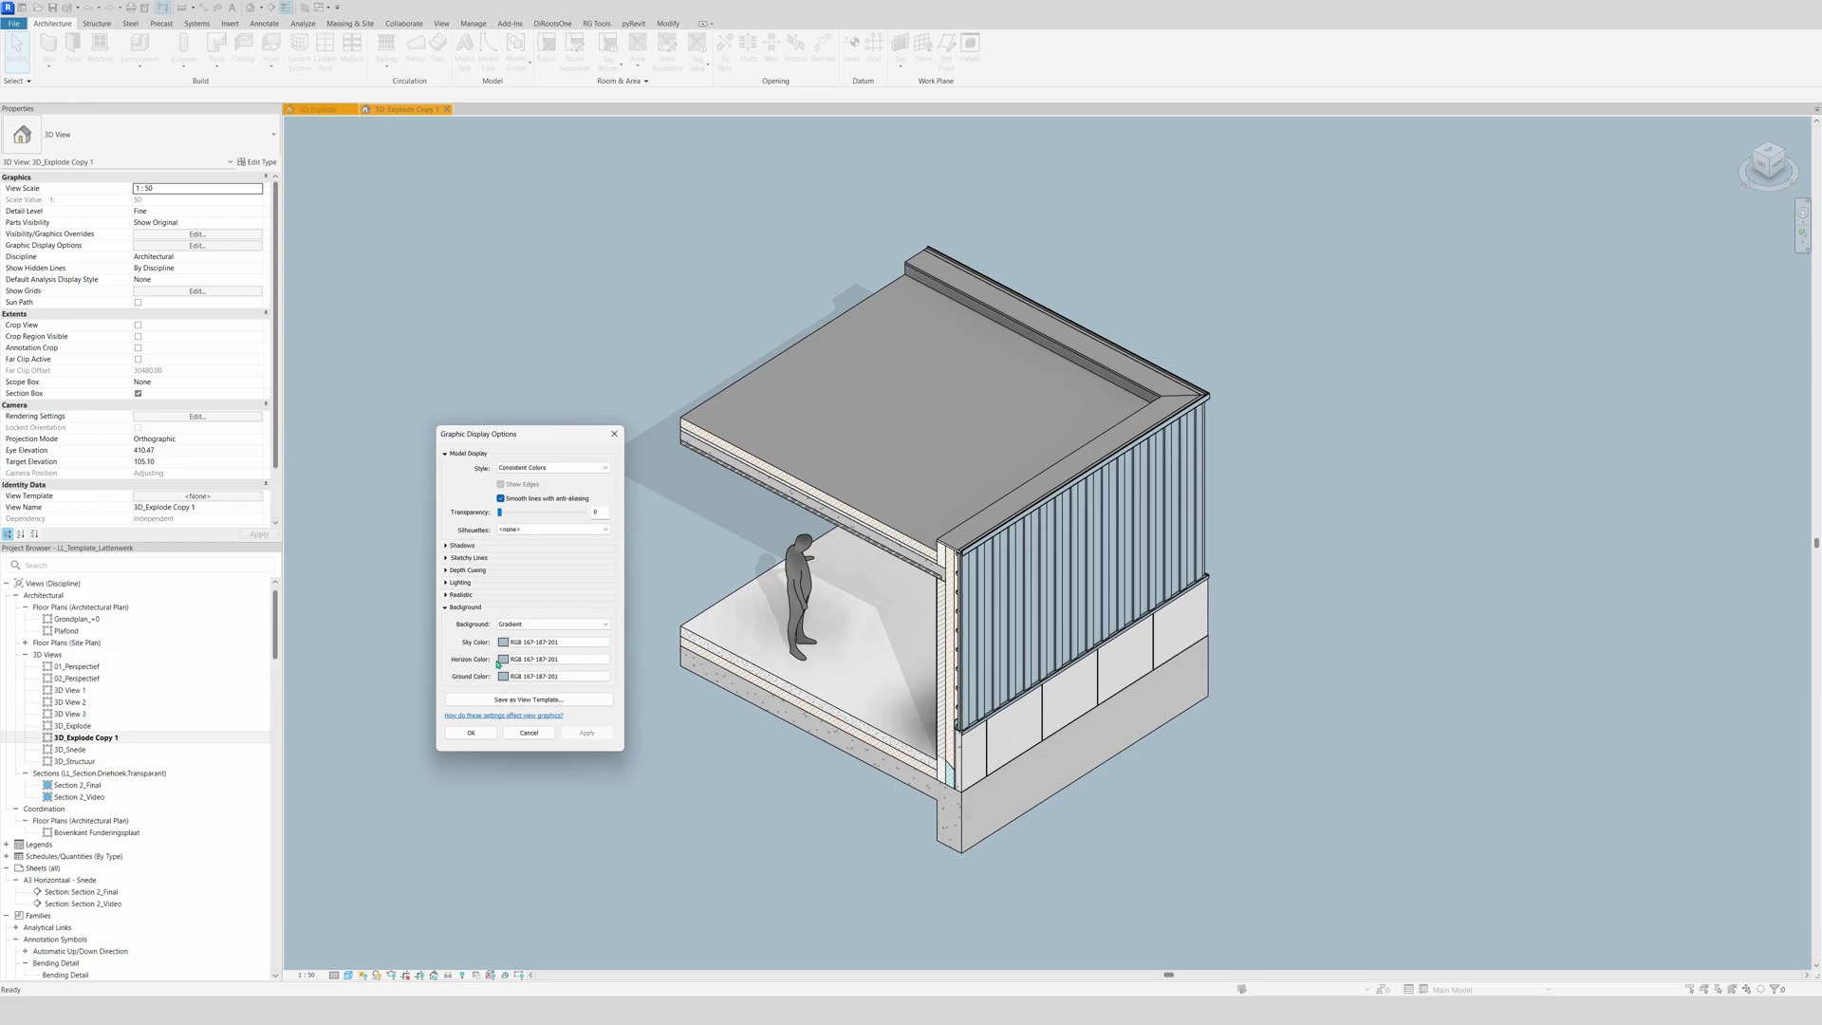
# - Set the background's ground color to the custom orange RGB 255-191-127 and apply it
pyautogui.click(540, 677)
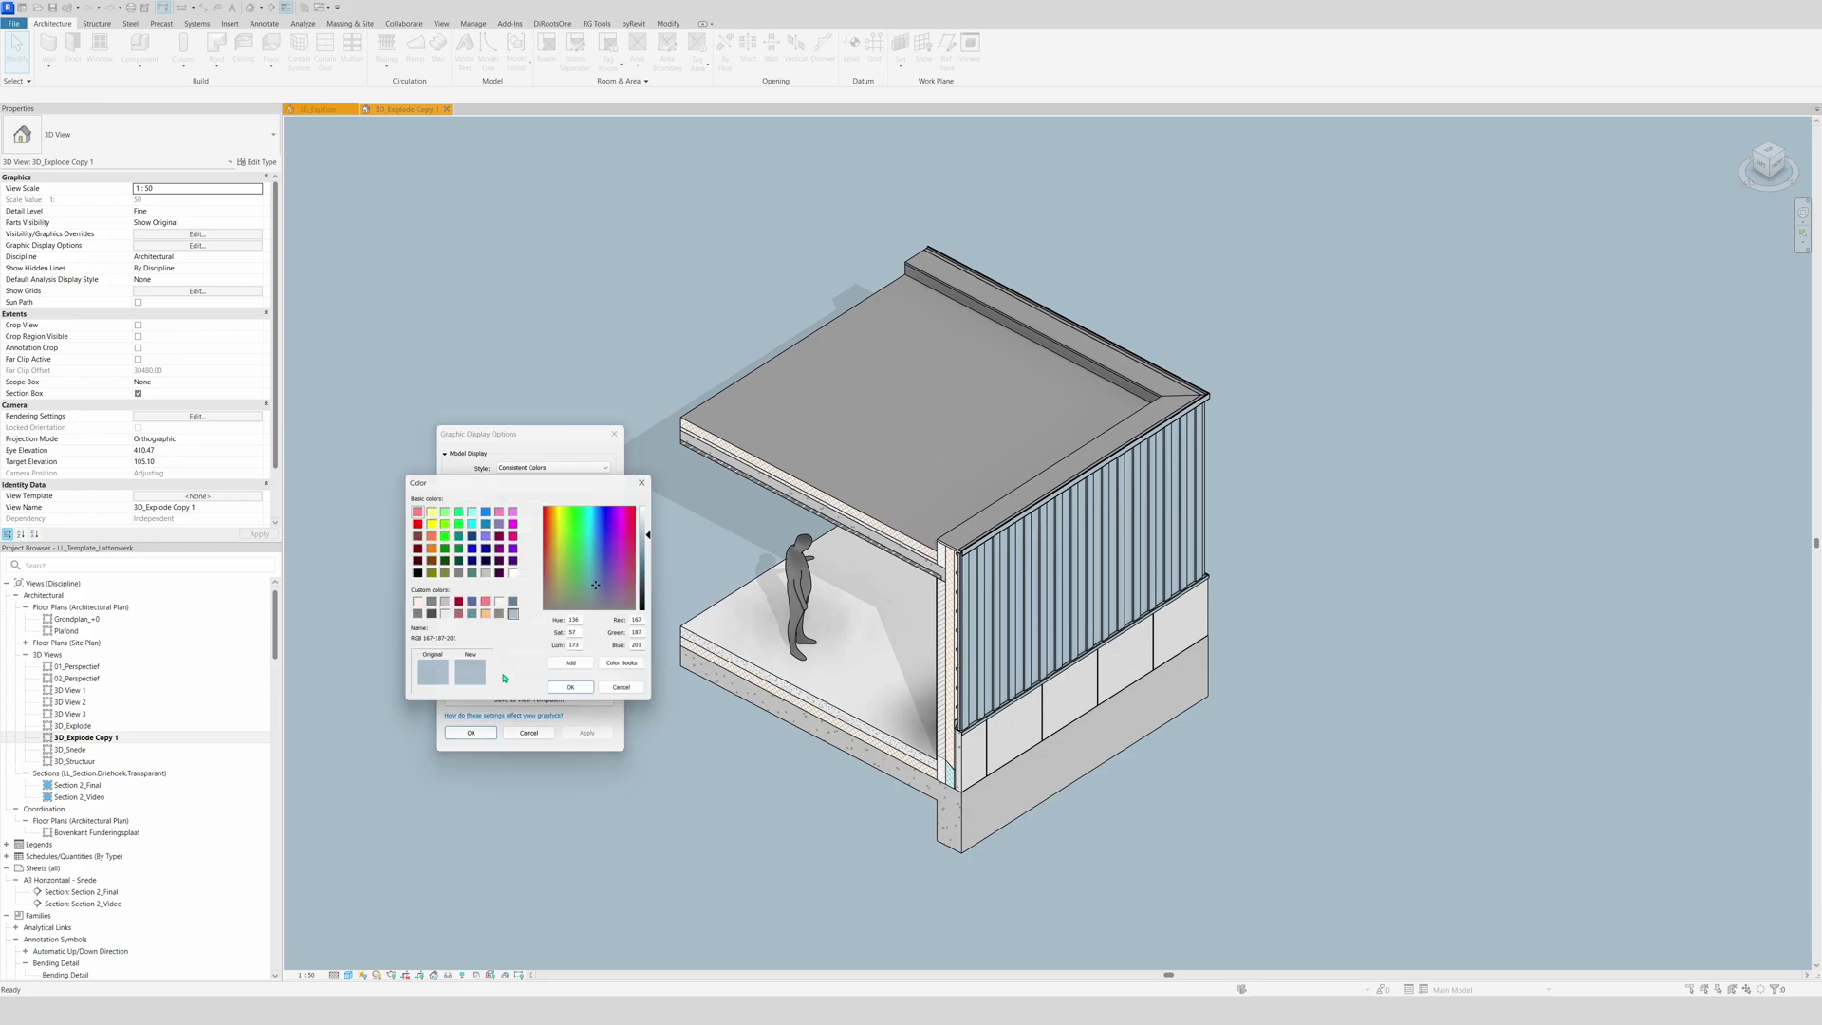
pyautogui.click(485, 615)
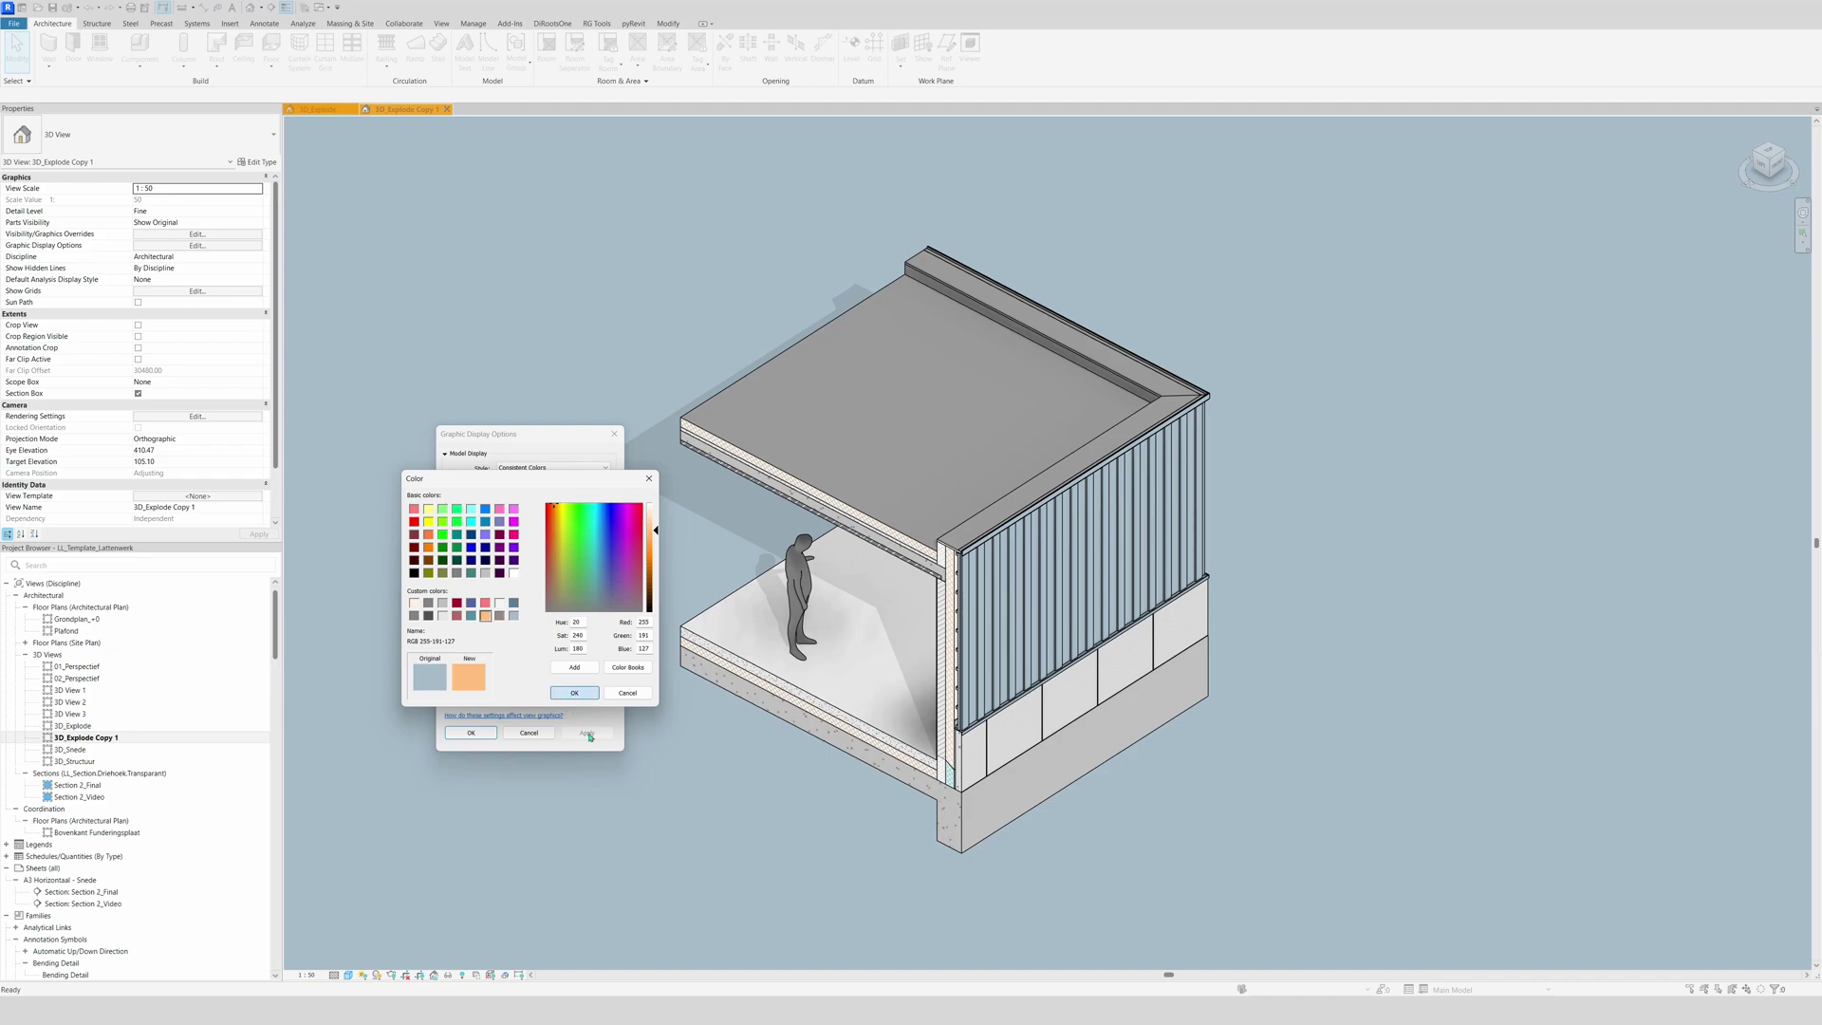
pyautogui.click(575, 693)
pyautogui.click(587, 732)
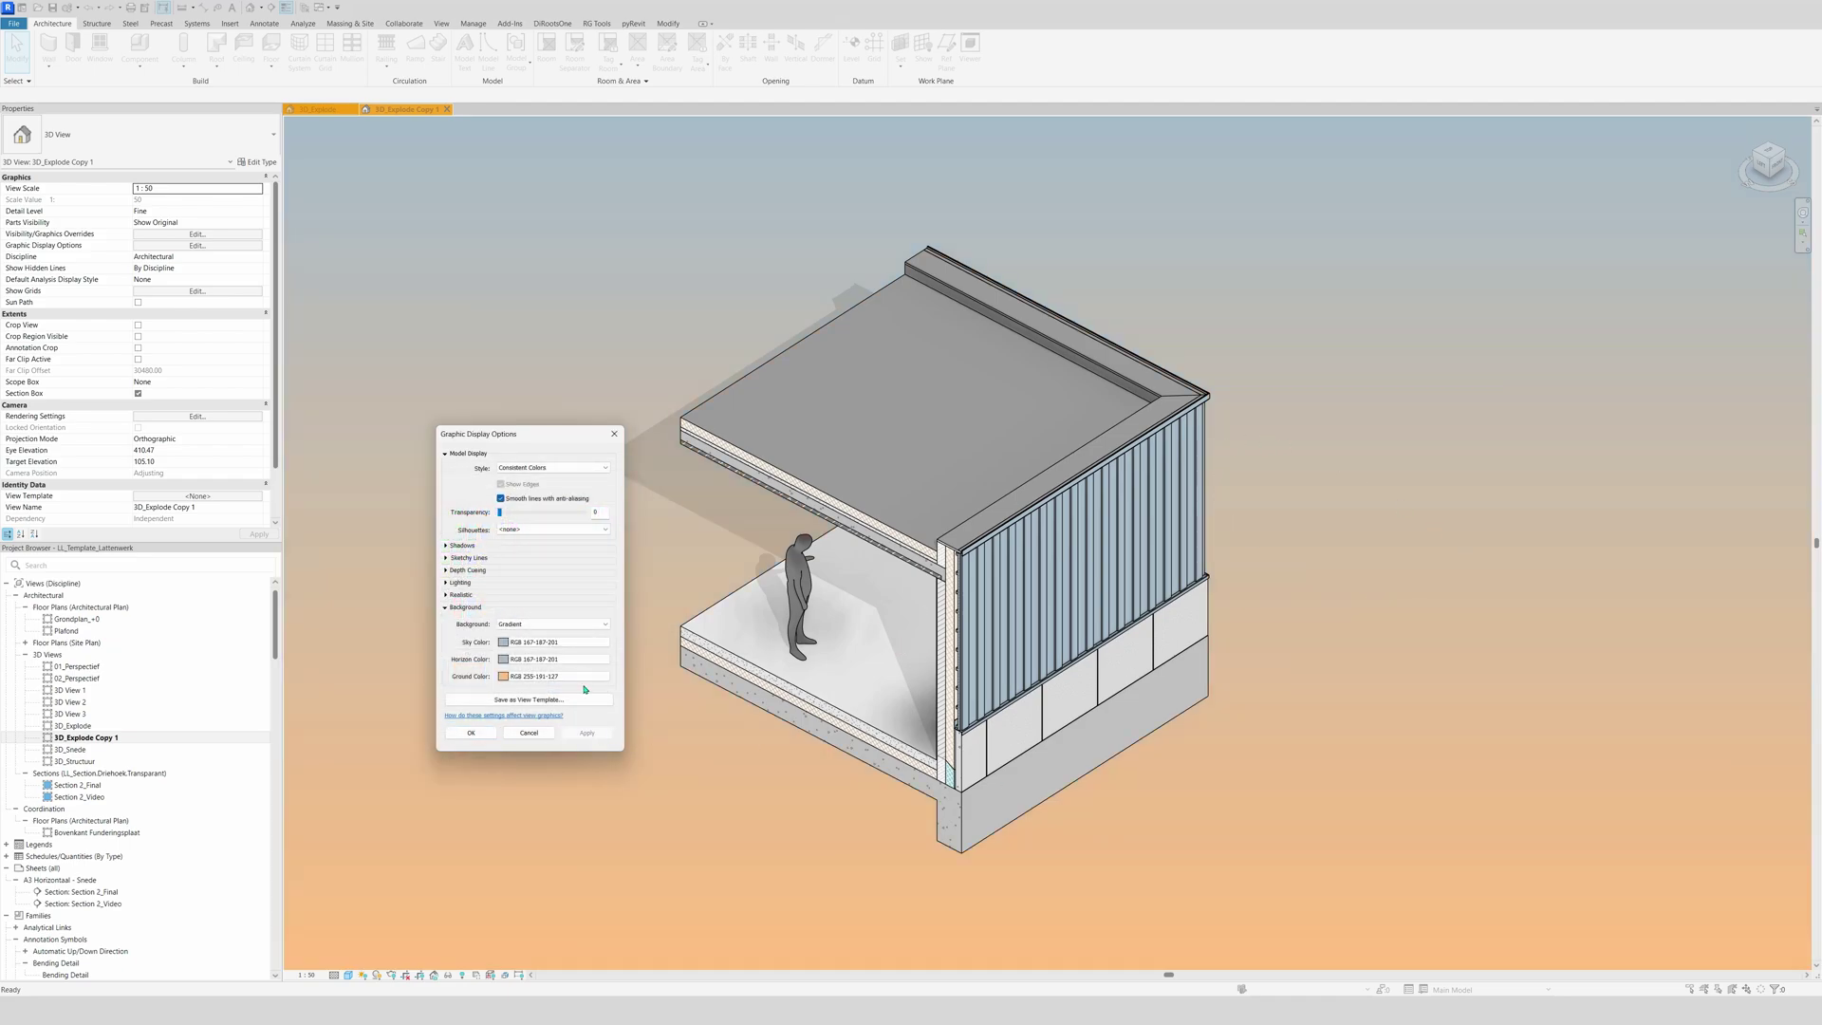
# - Set the background's ground color to greyish blue RGB 167-187-201 and accept the graphic display options
pyautogui.click(560, 676)
pyautogui.click(514, 616)
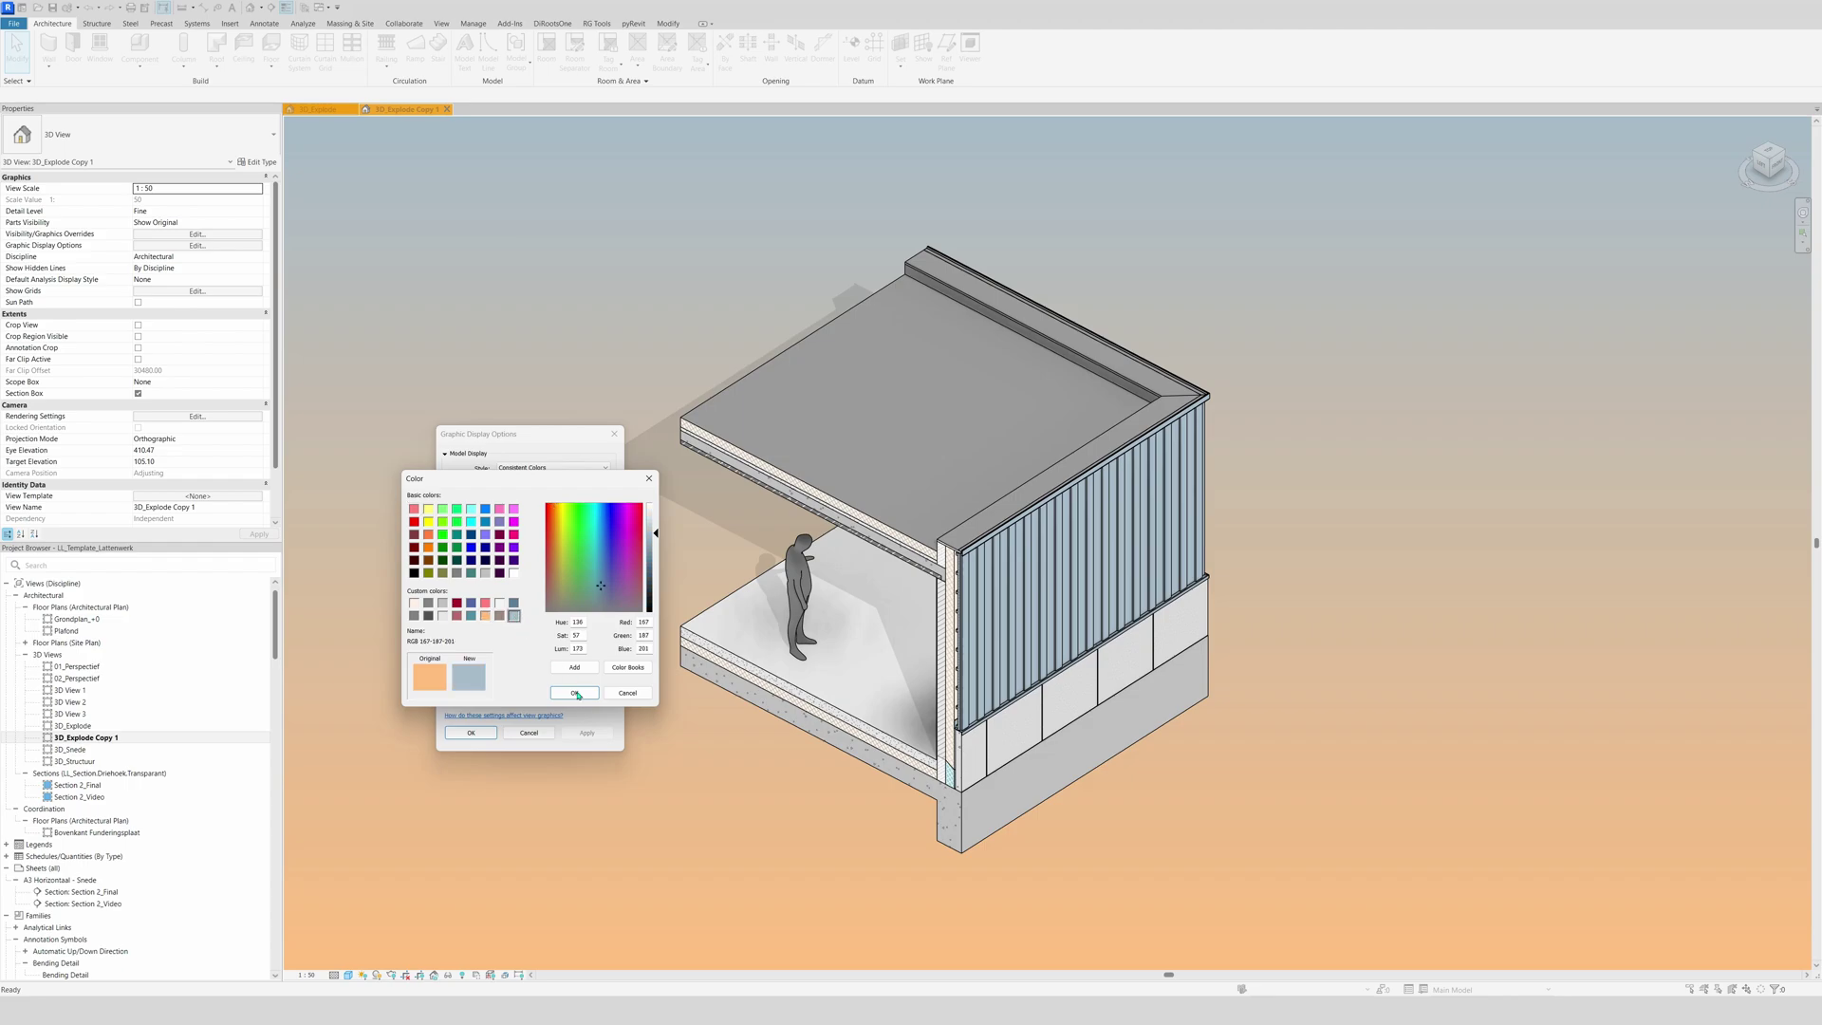
pyautogui.click(574, 693)
pyautogui.click(587, 733)
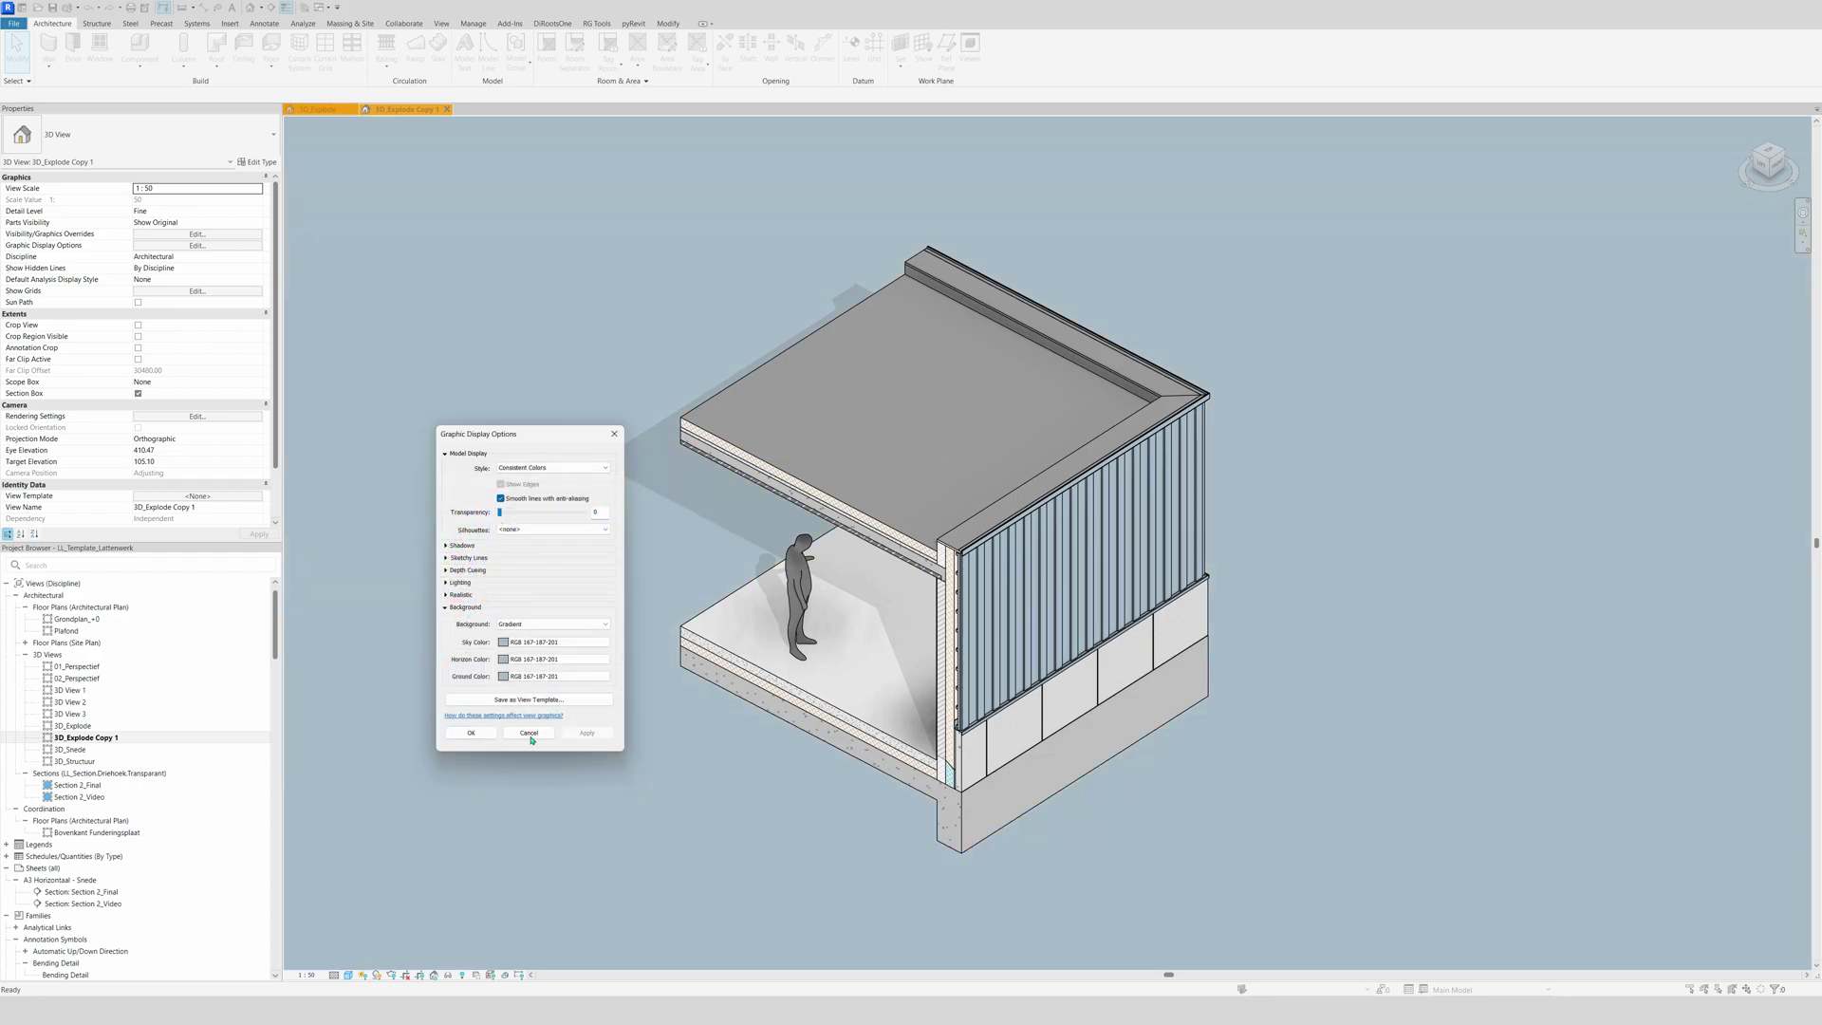
pyautogui.click(471, 734)
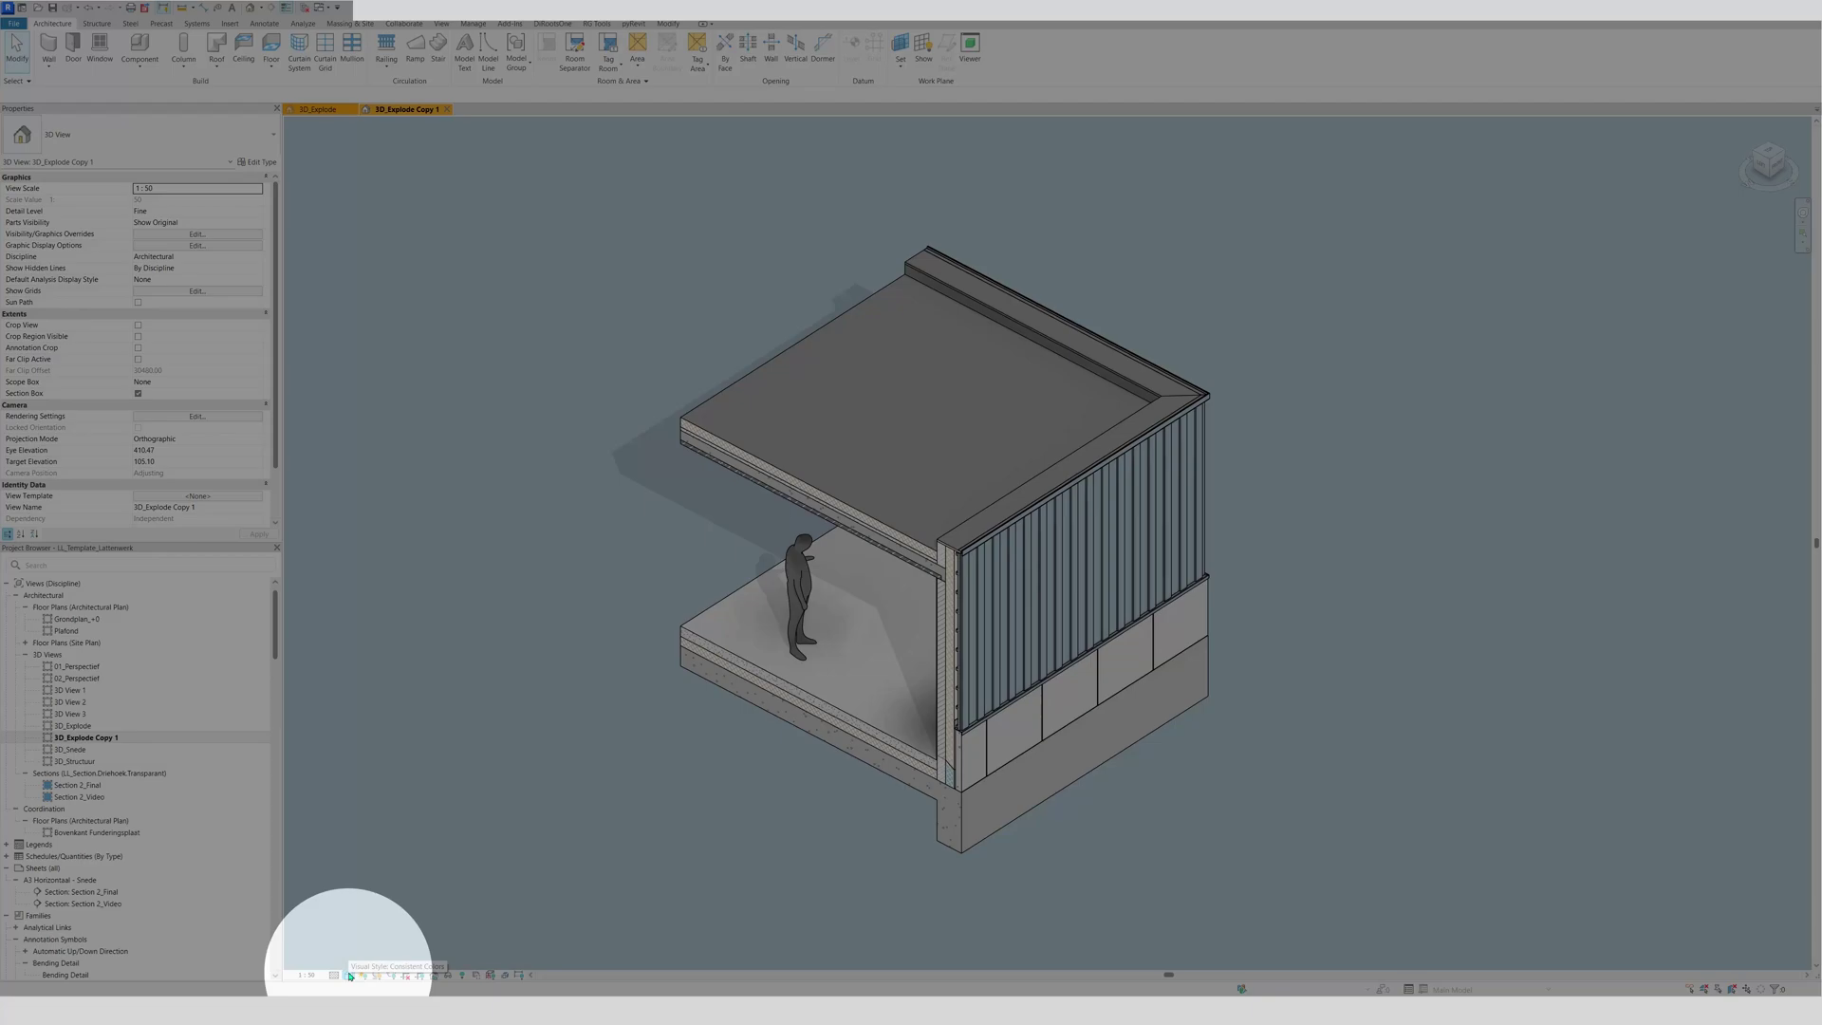
# - Switch the 3D view's visual style to Hidden Line
pyautogui.click(349, 975)
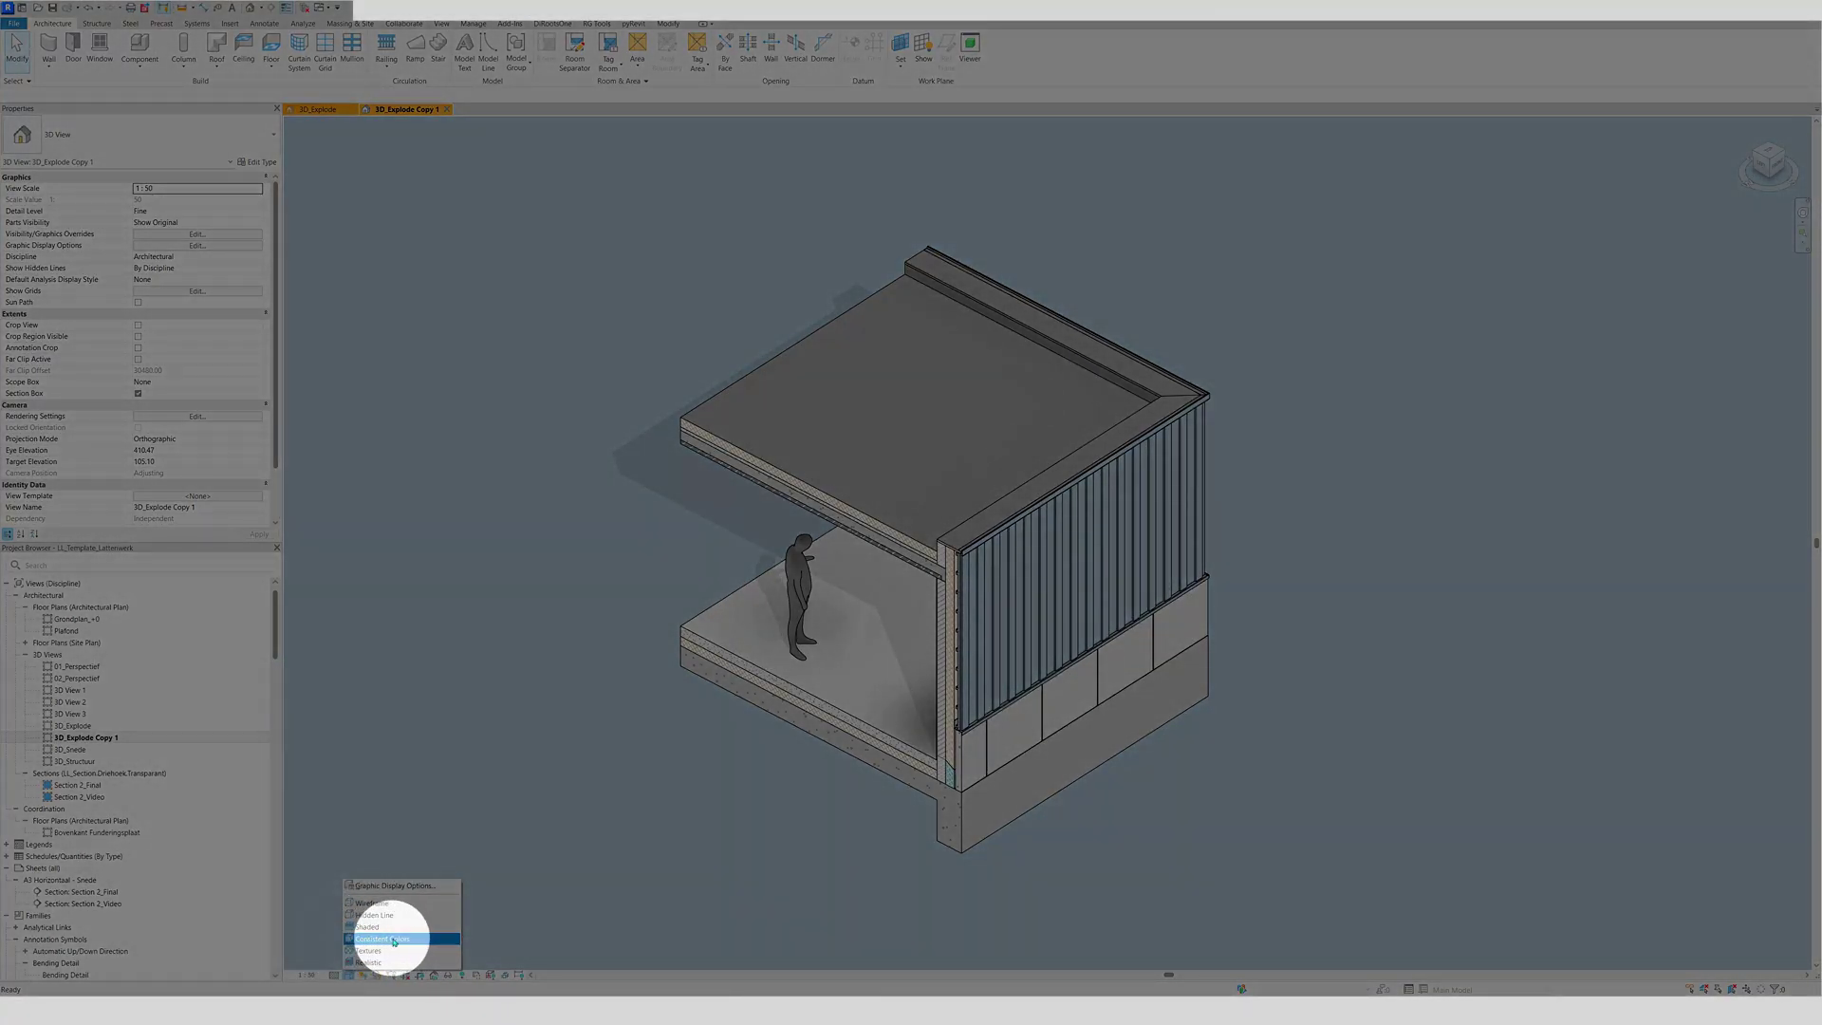
pyautogui.click(373, 917)
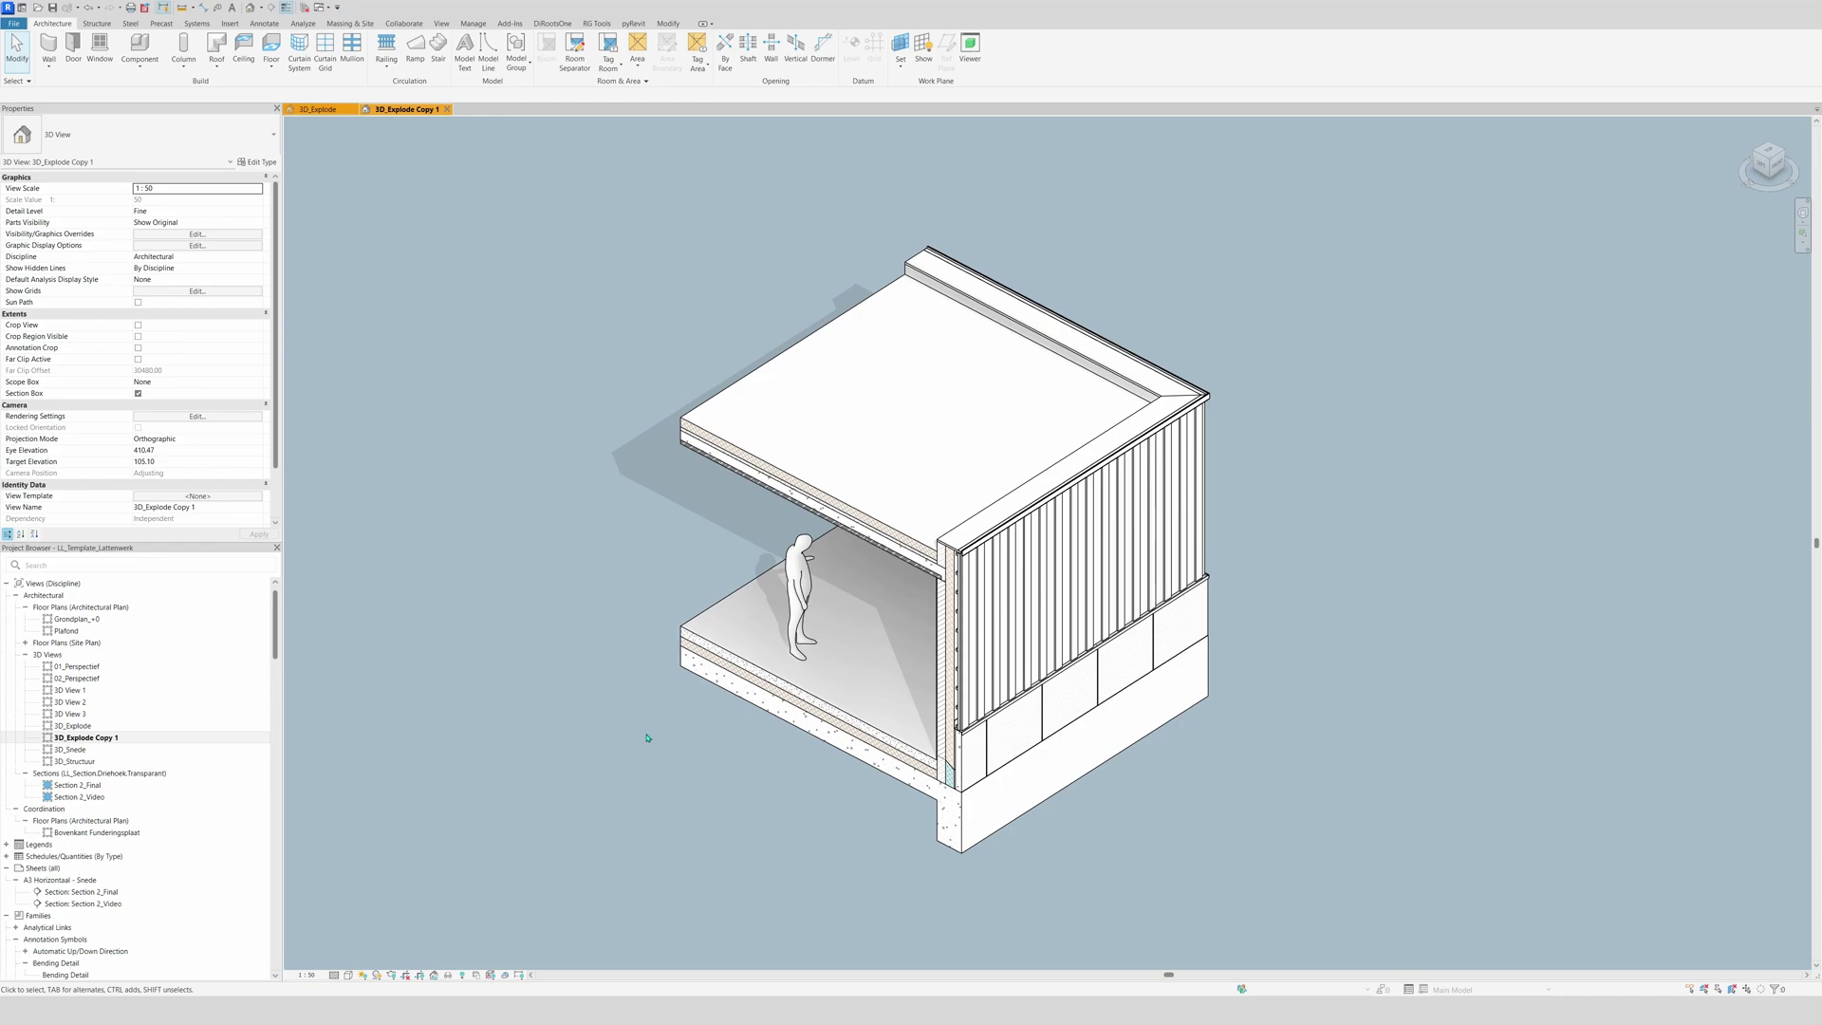
pyautogui.scroll(-1, 1144, 670)
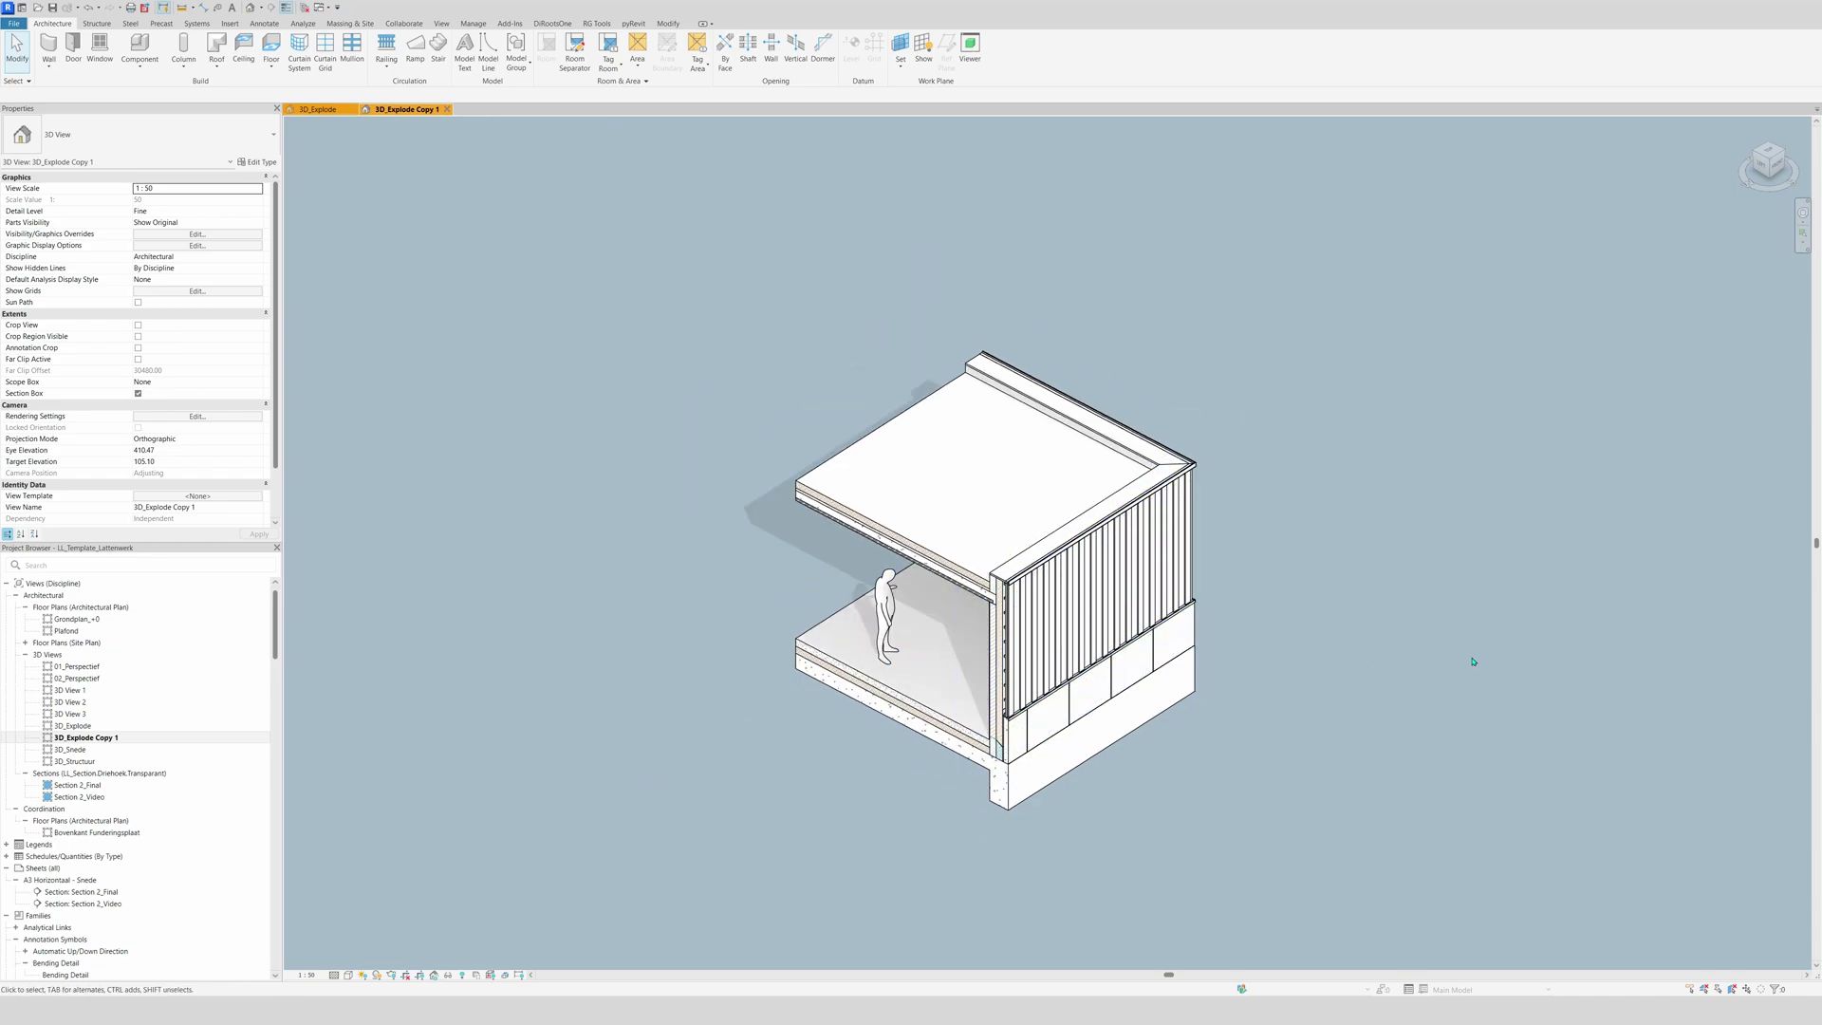
pyautogui.scroll(-1, 1473, 662)
pyautogui.scroll(1, 801, 662)
pyautogui.scroll(1, 607, 627)
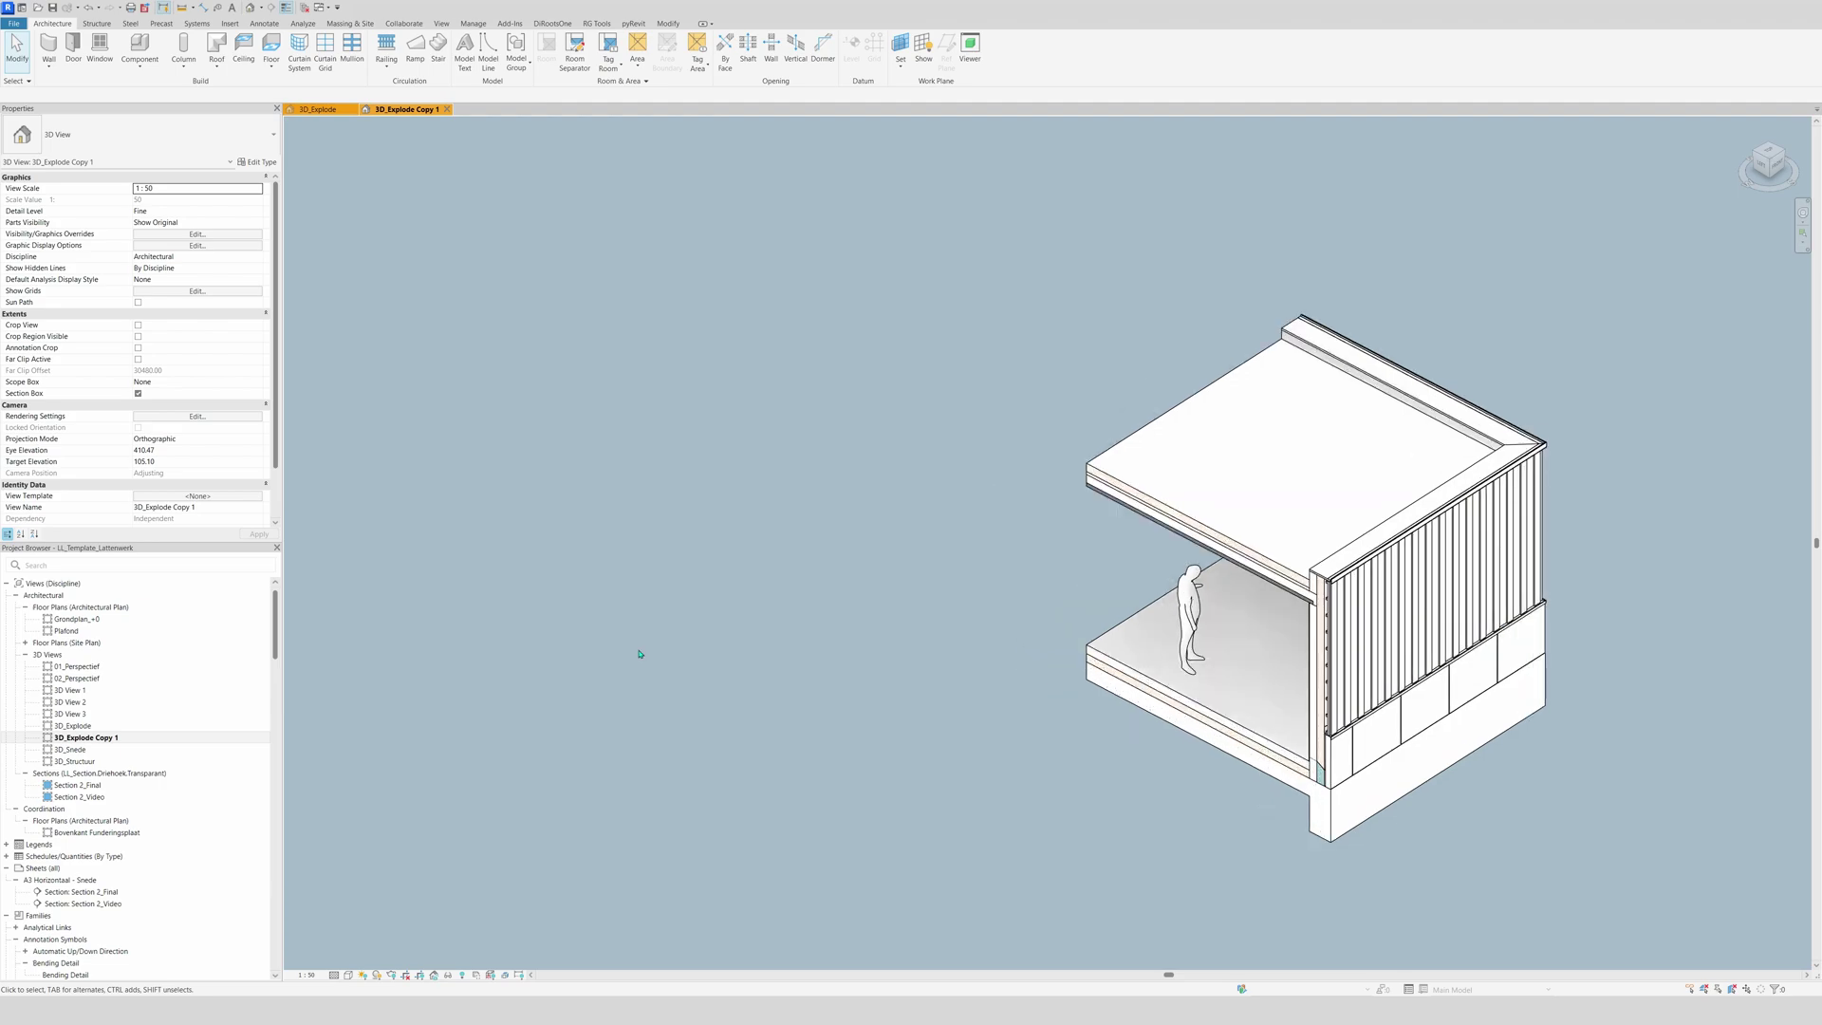
pyautogui.scroll(1, 723, 723)
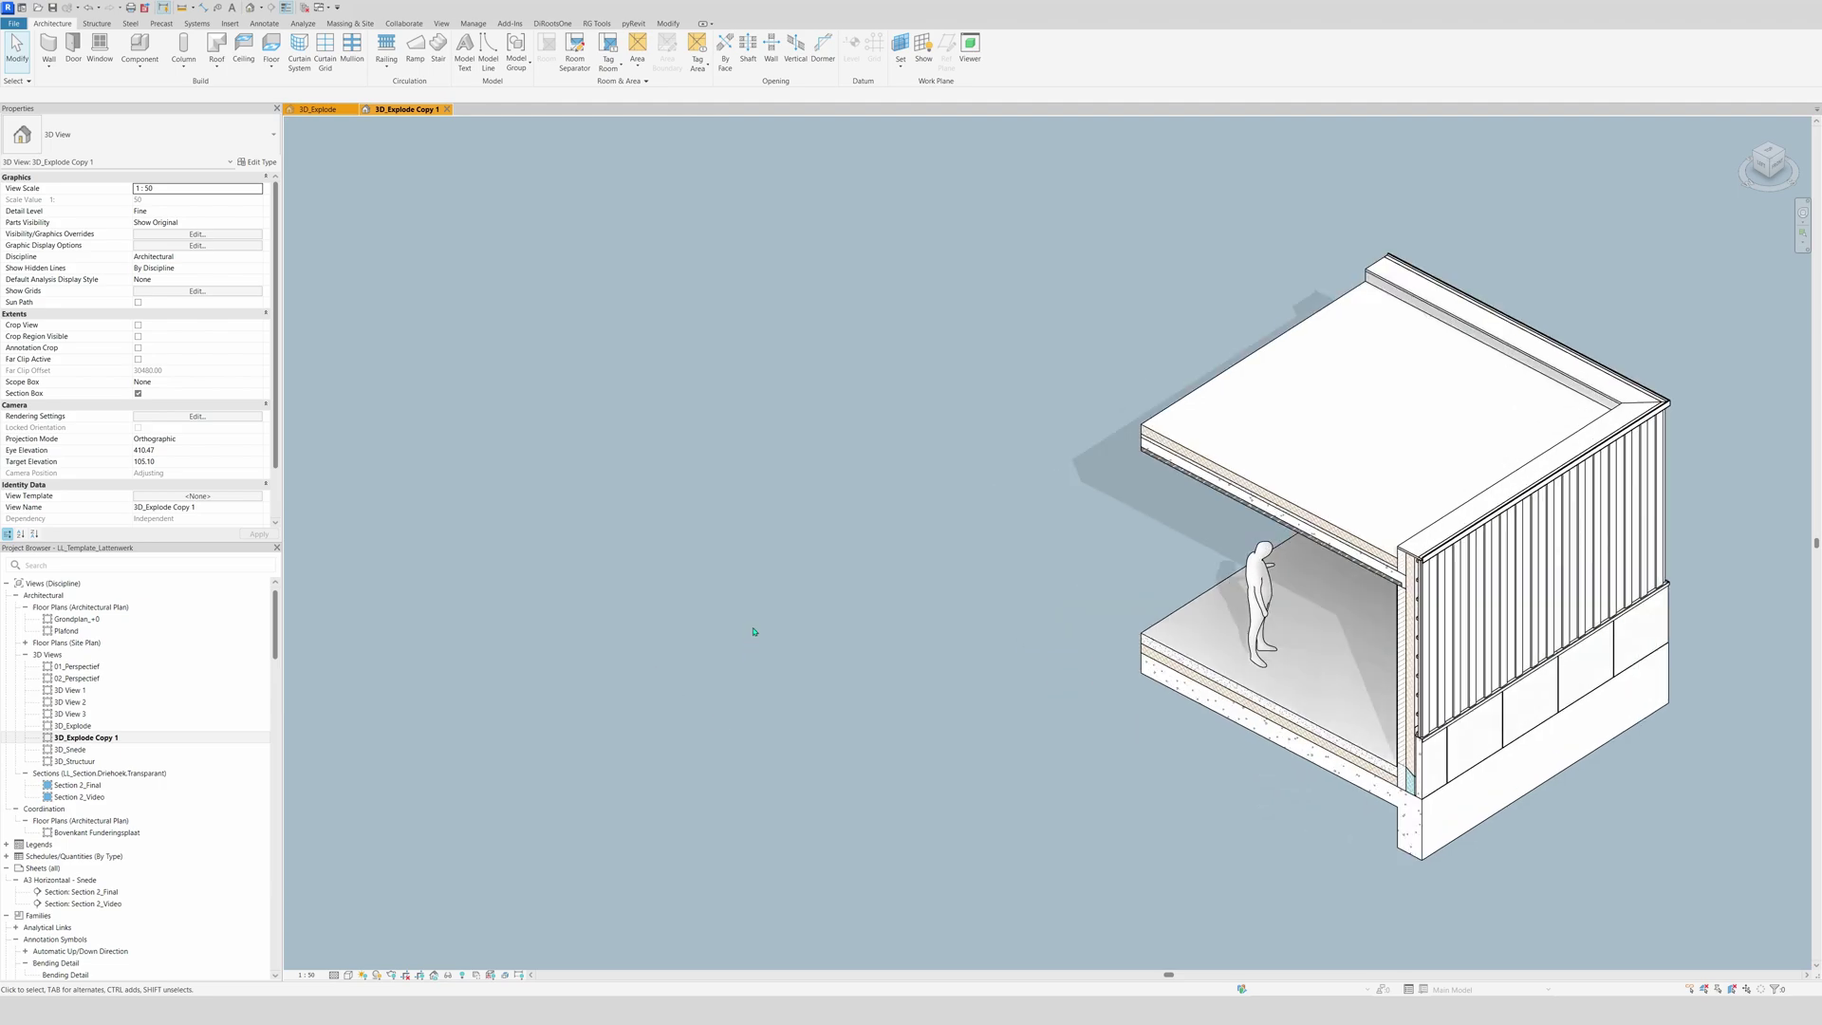
# - Override the Walls category's cut foreground pattern with a solid fill in blue RGB 092-126-150 and apply it to the view
pyautogui.press('v')
pyautogui.press('g')
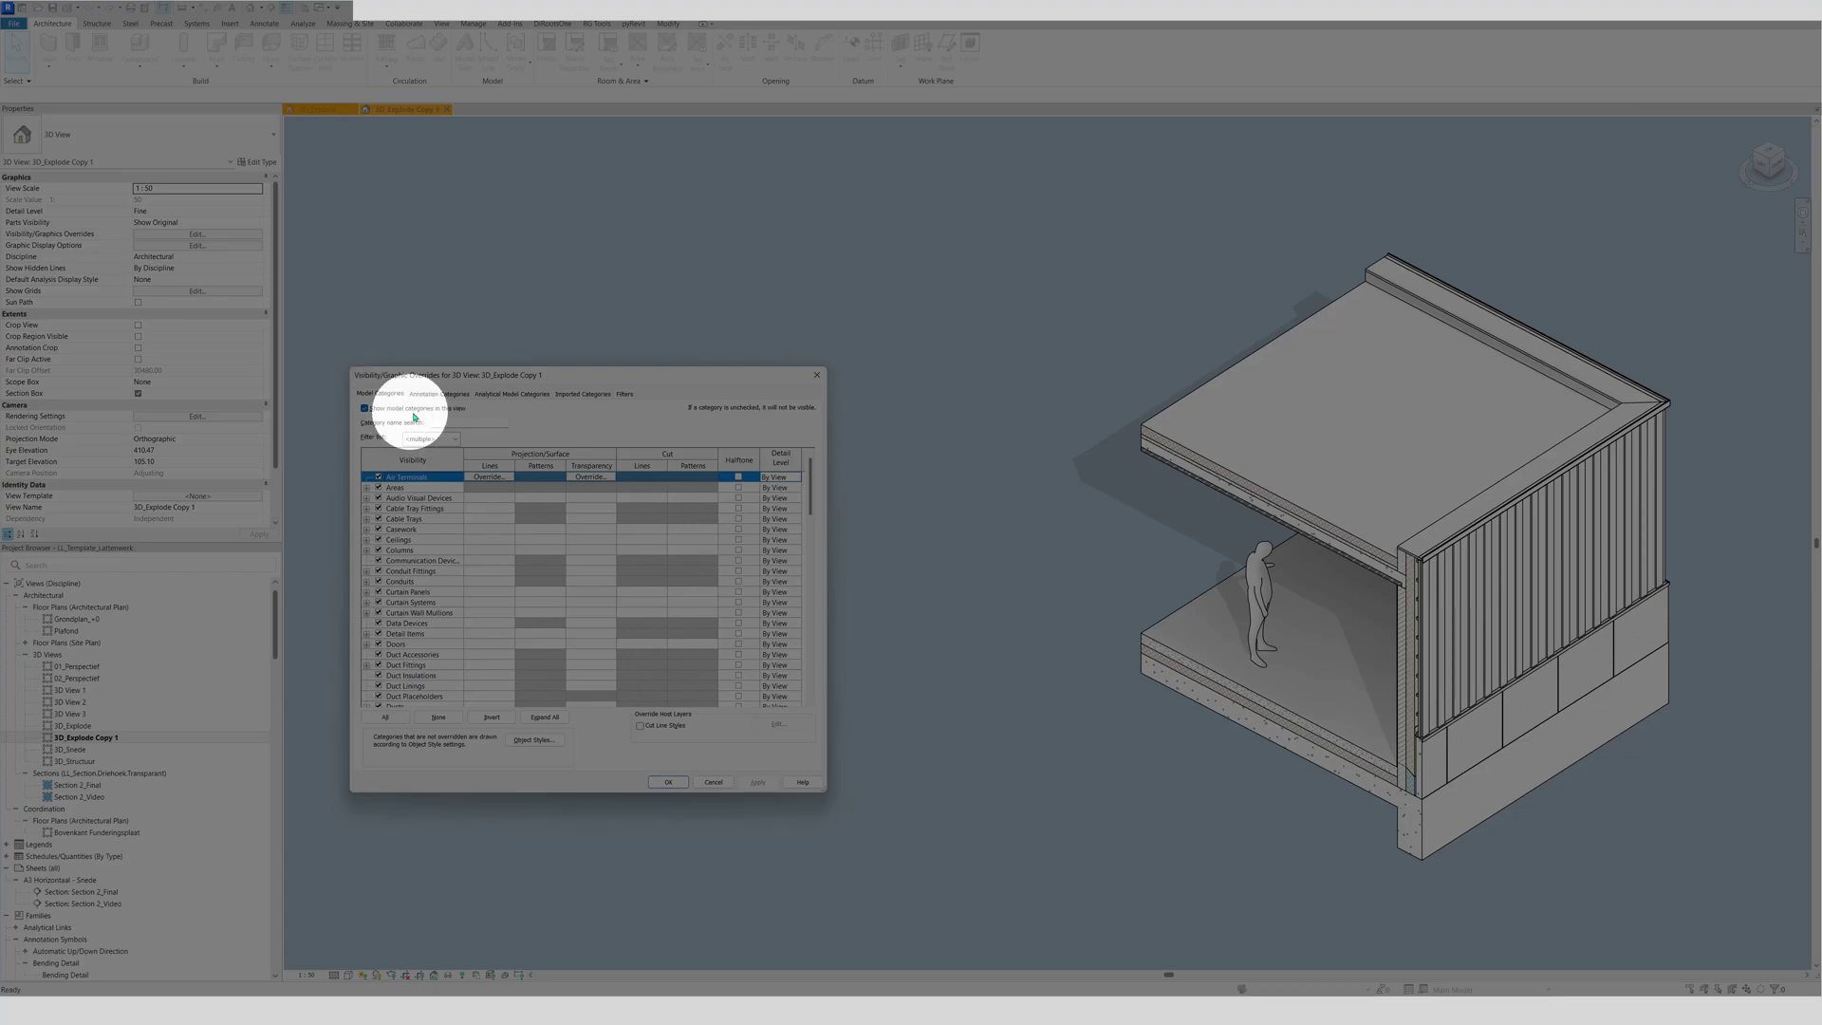
pyautogui.click(448, 423)
pyautogui.write('walls')
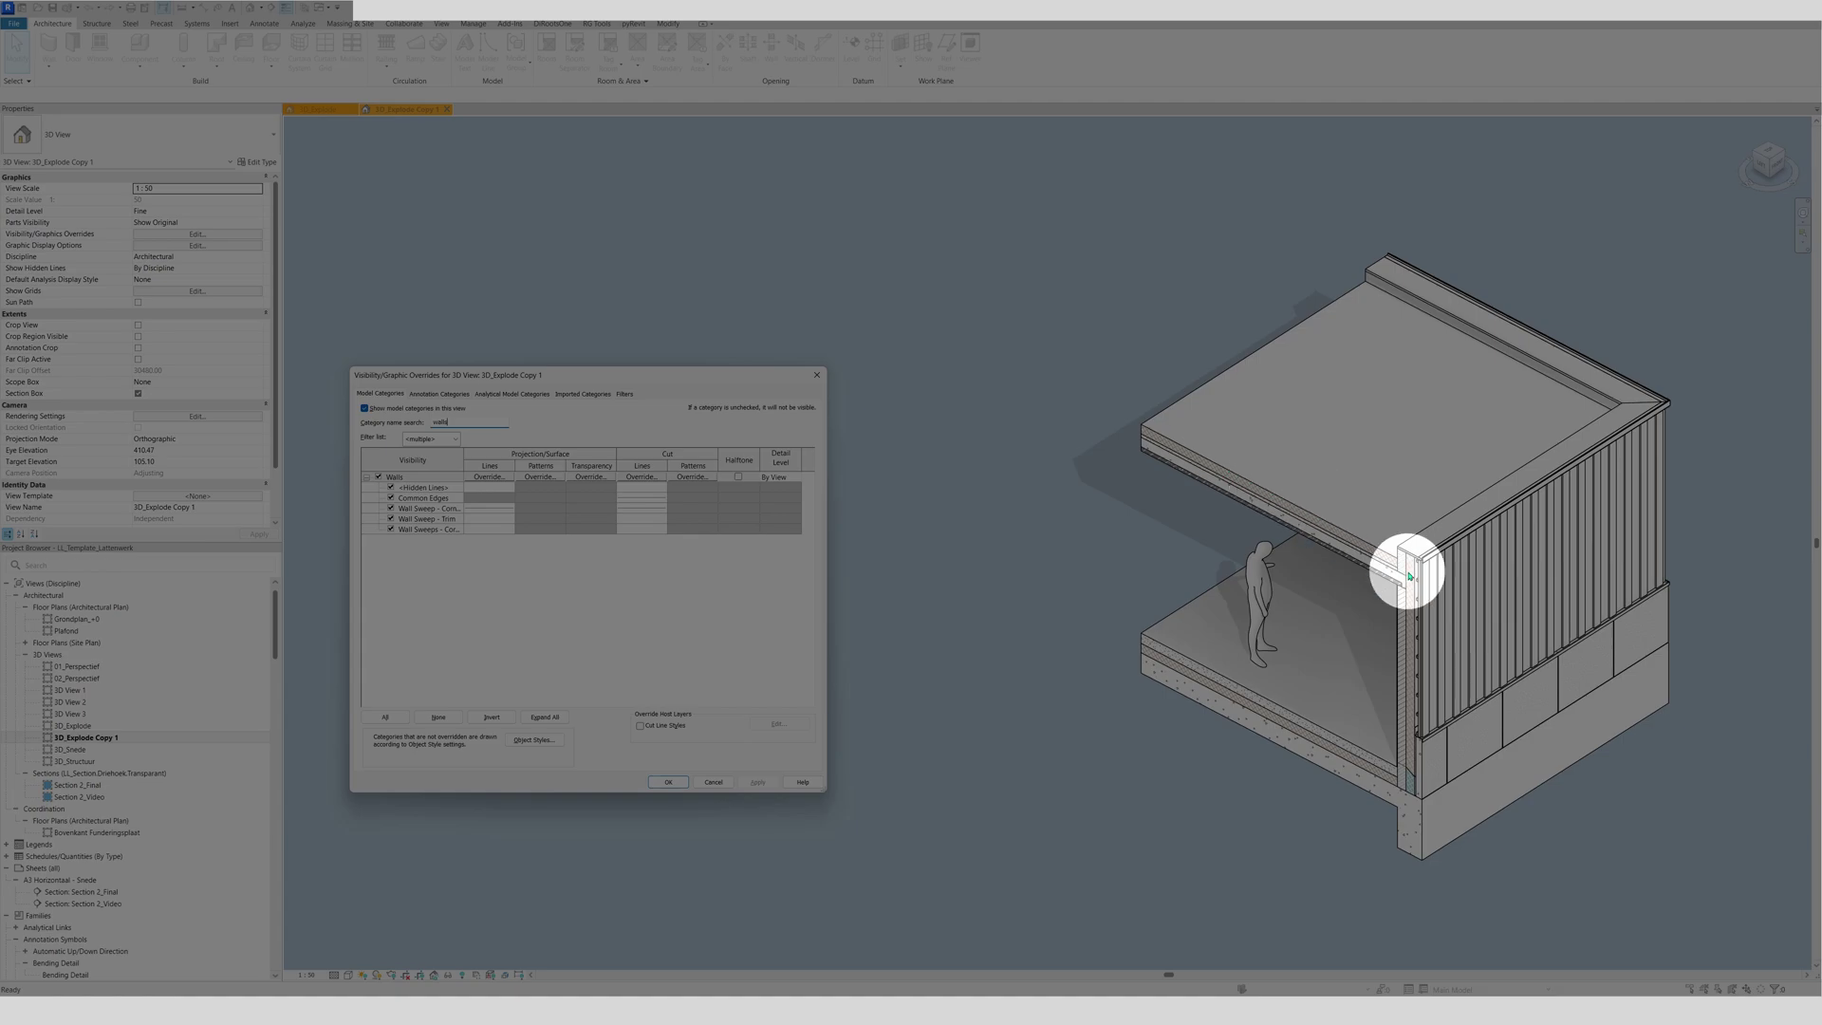
pyautogui.click(692, 476)
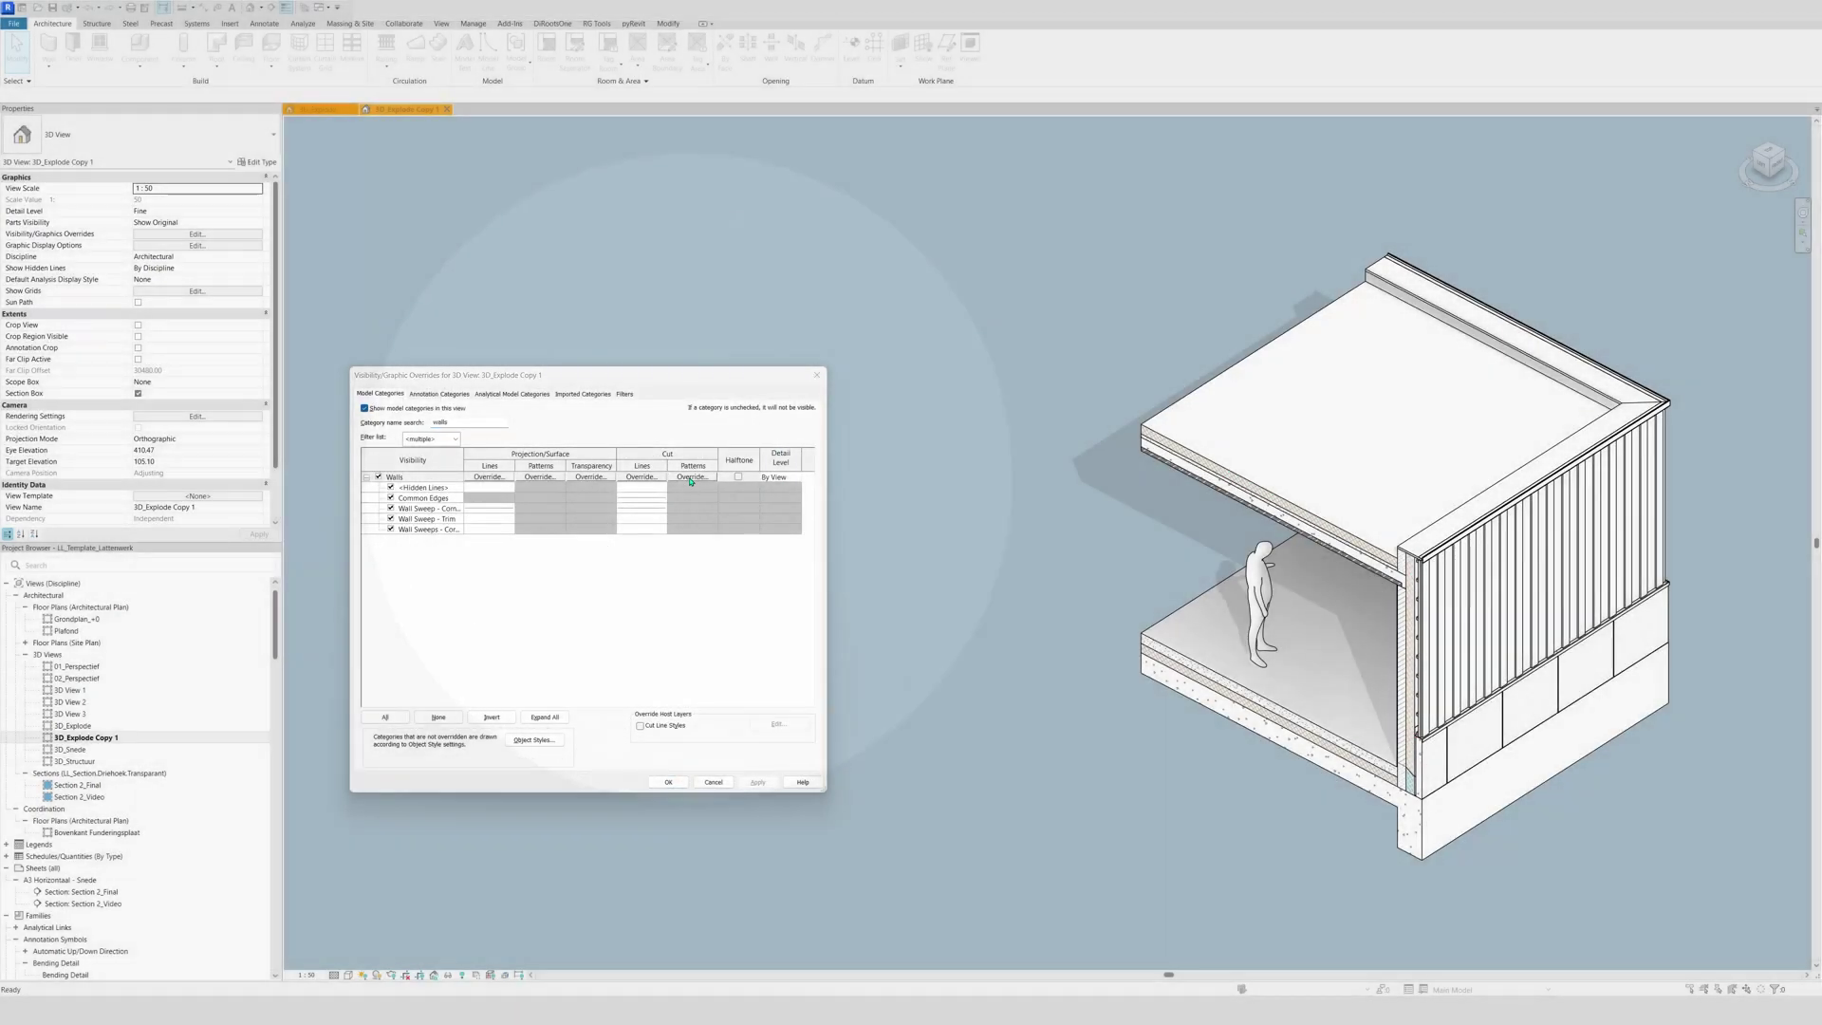
pyautogui.click(420, 329)
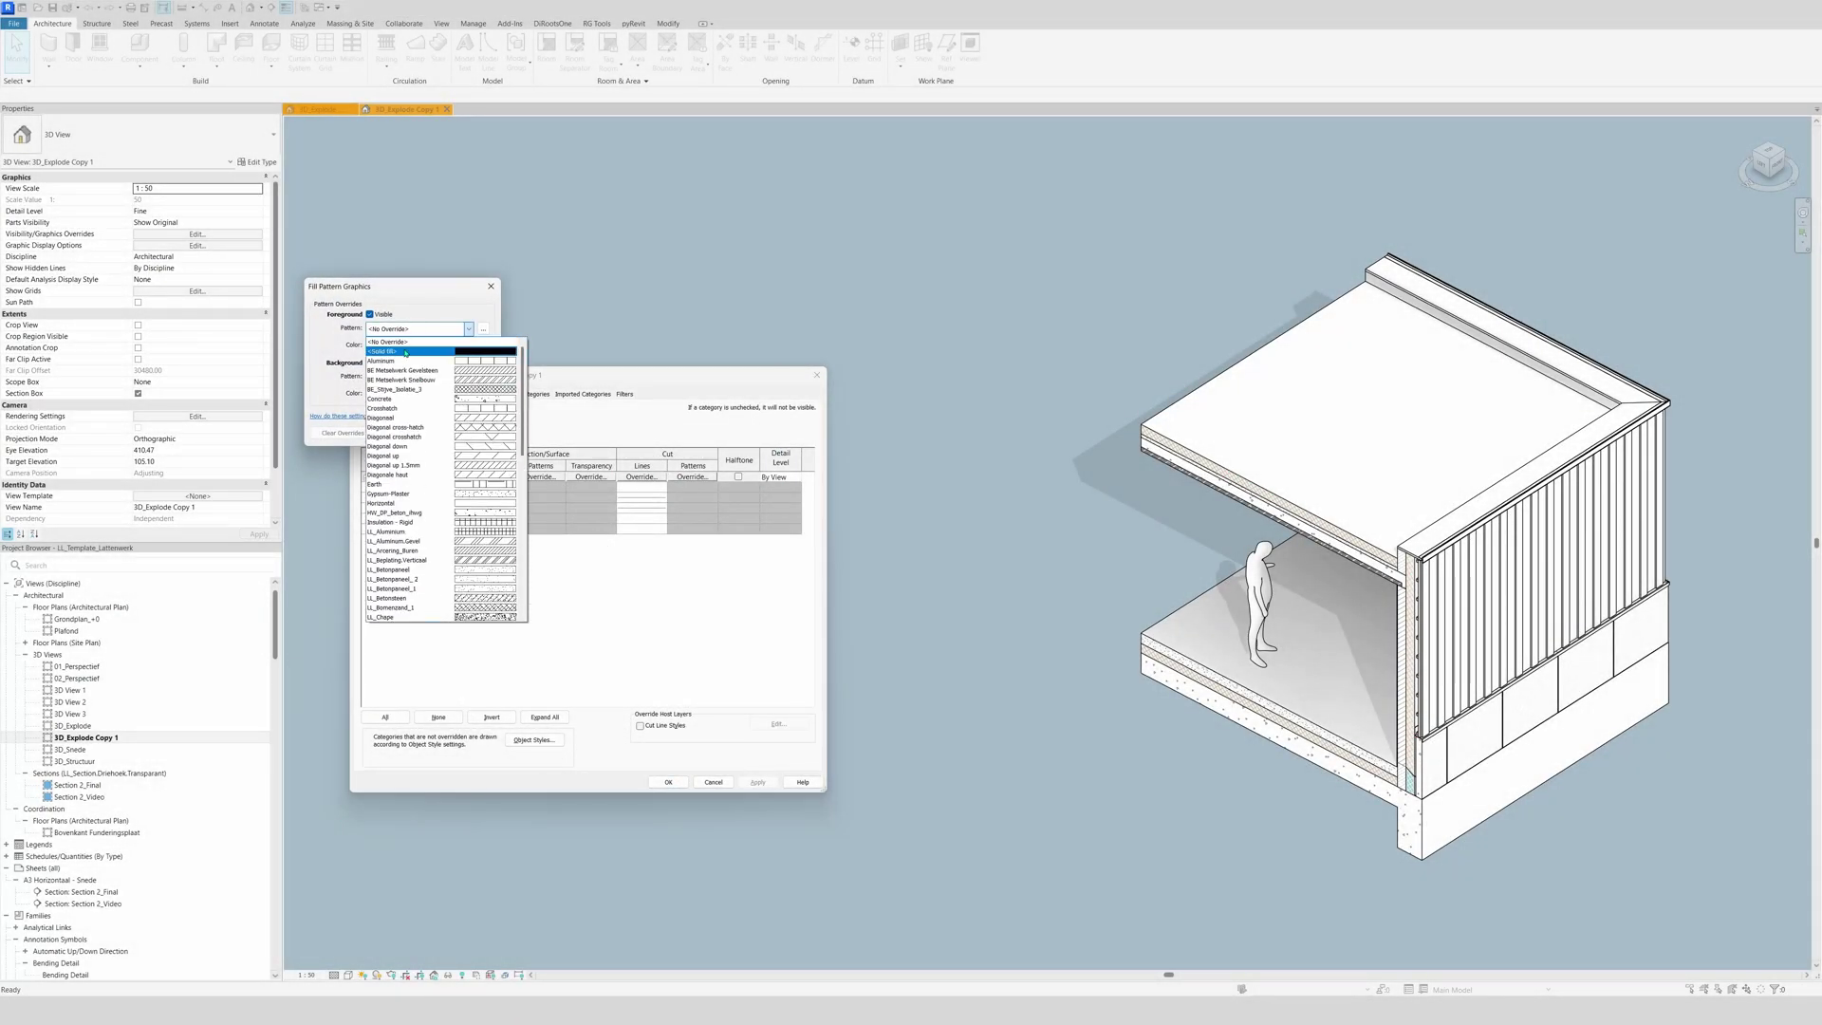
pyautogui.click(406, 350)
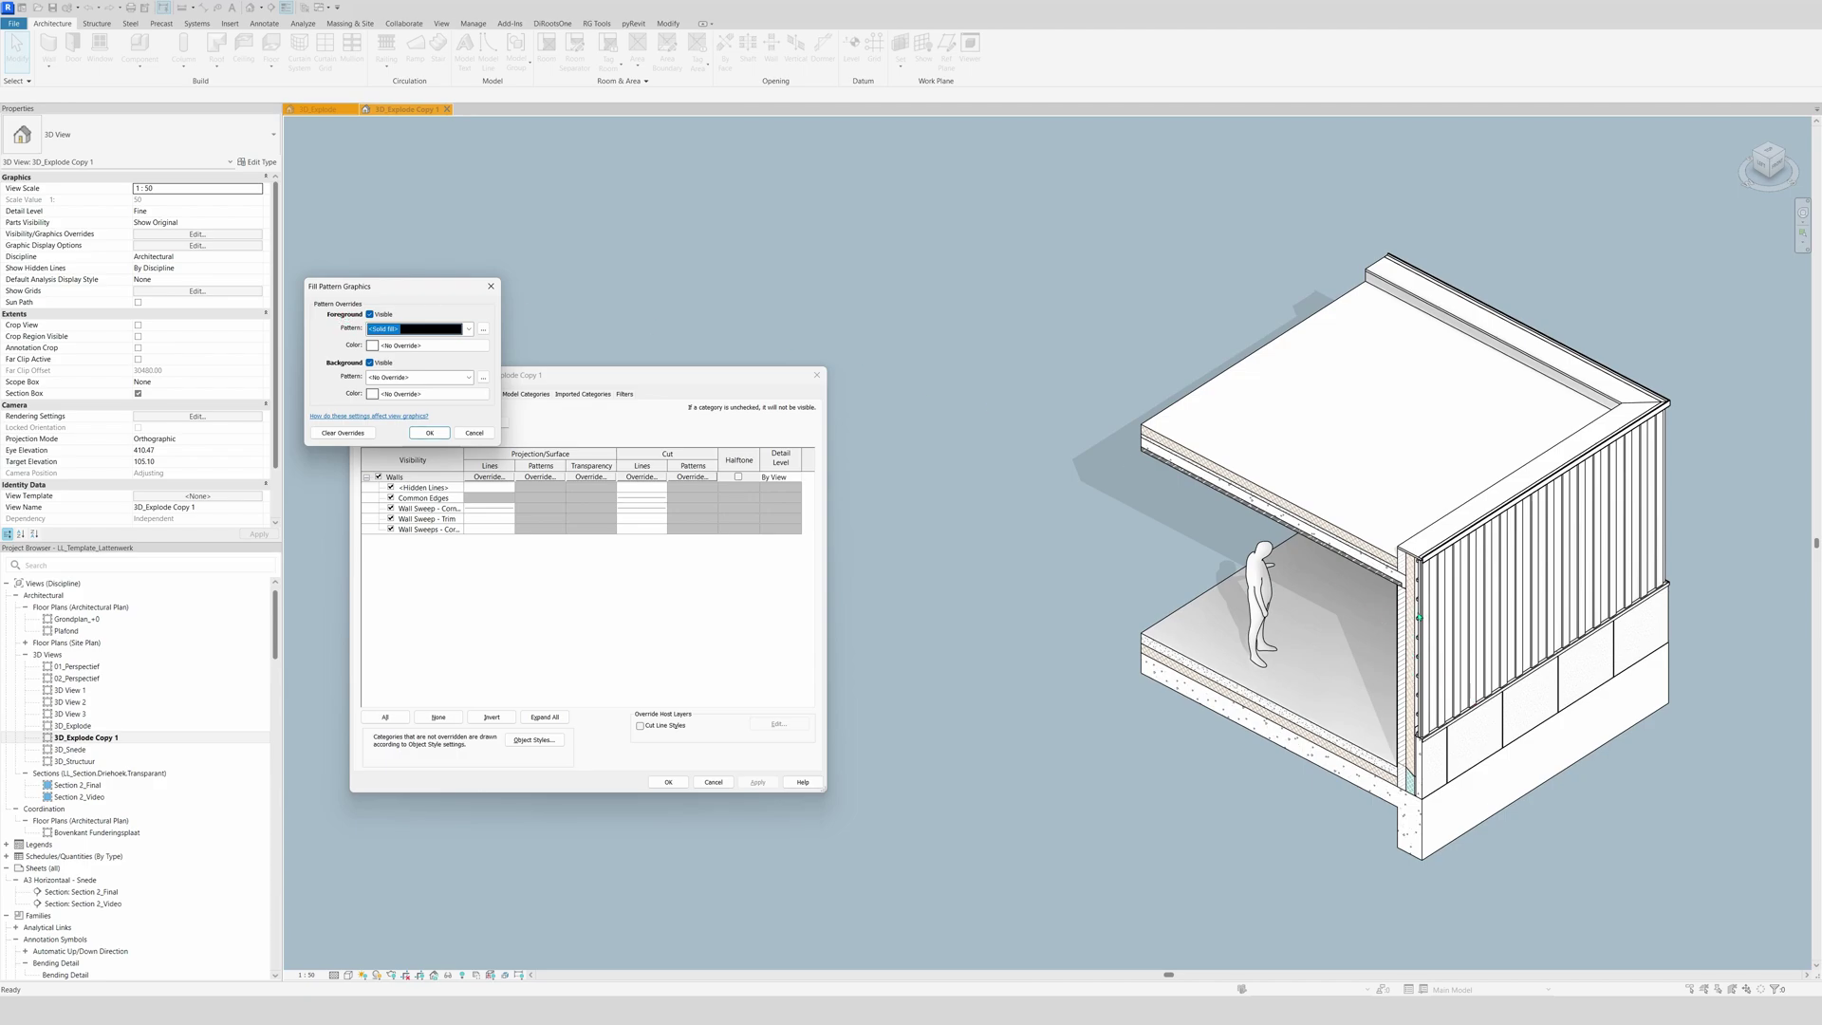
pyautogui.click(396, 345)
pyautogui.click(387, 377)
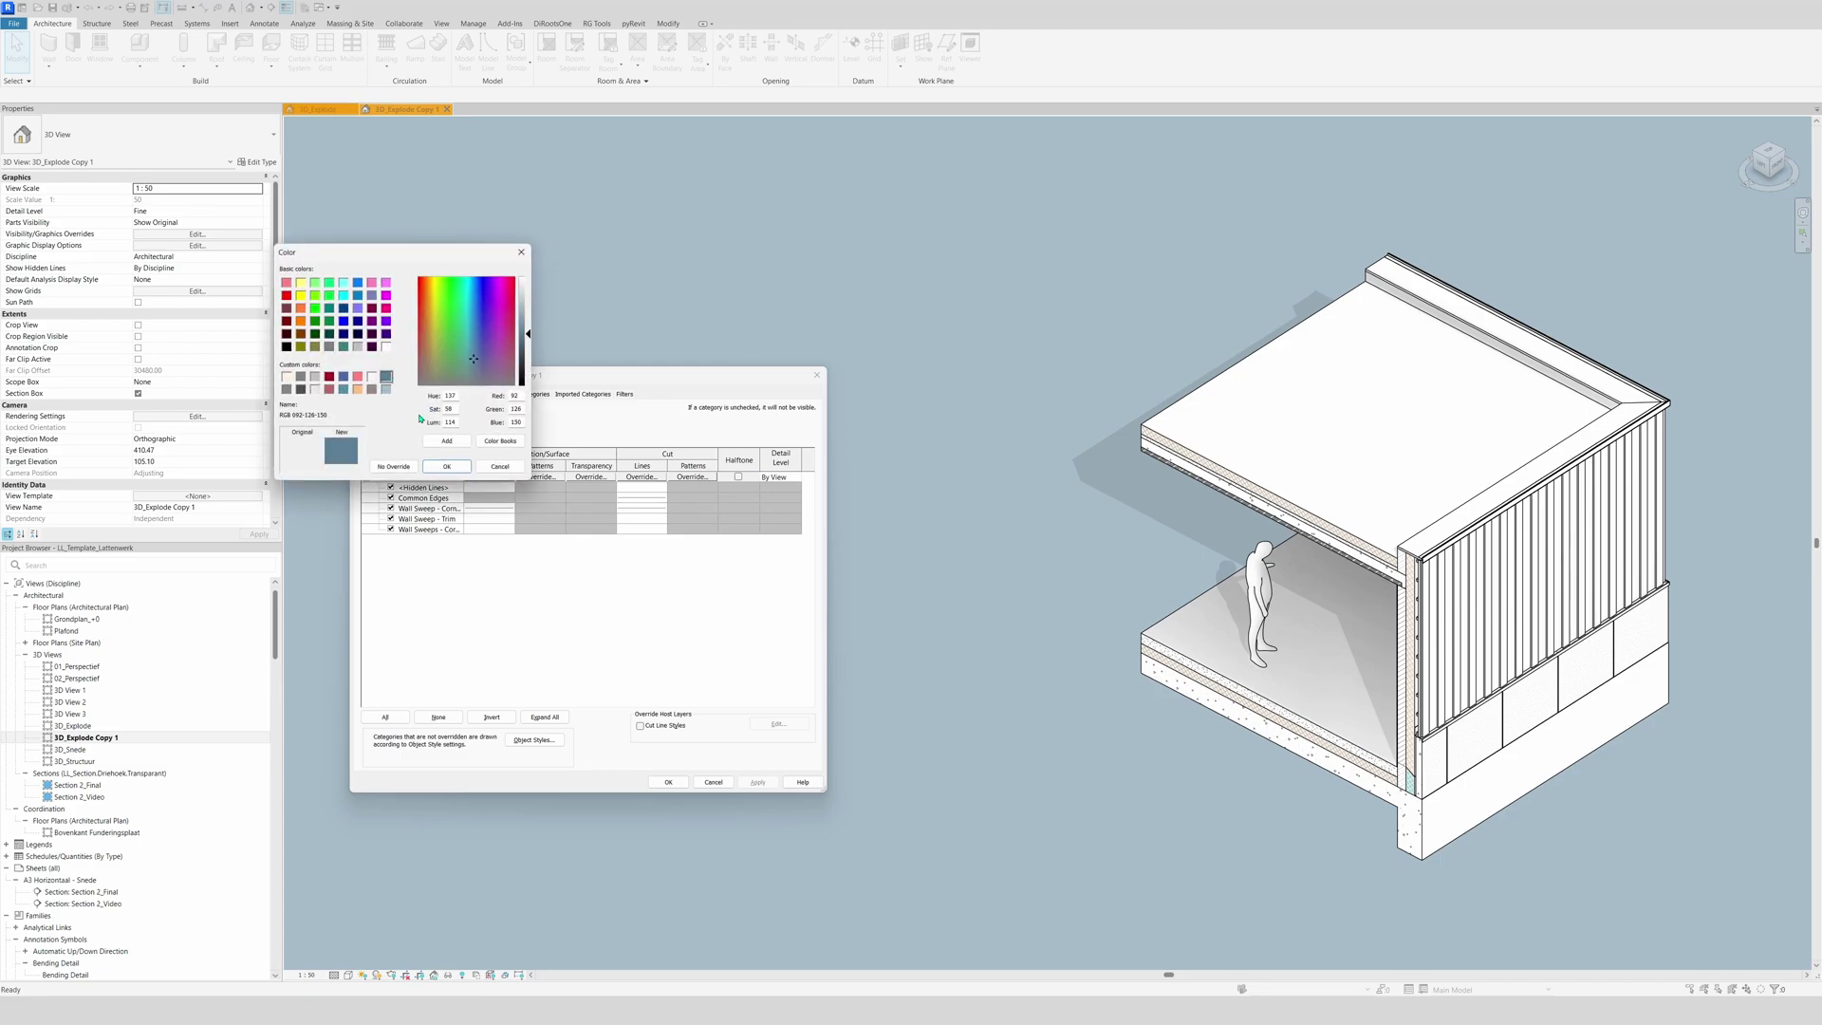
pyautogui.click(446, 466)
pyautogui.click(430, 433)
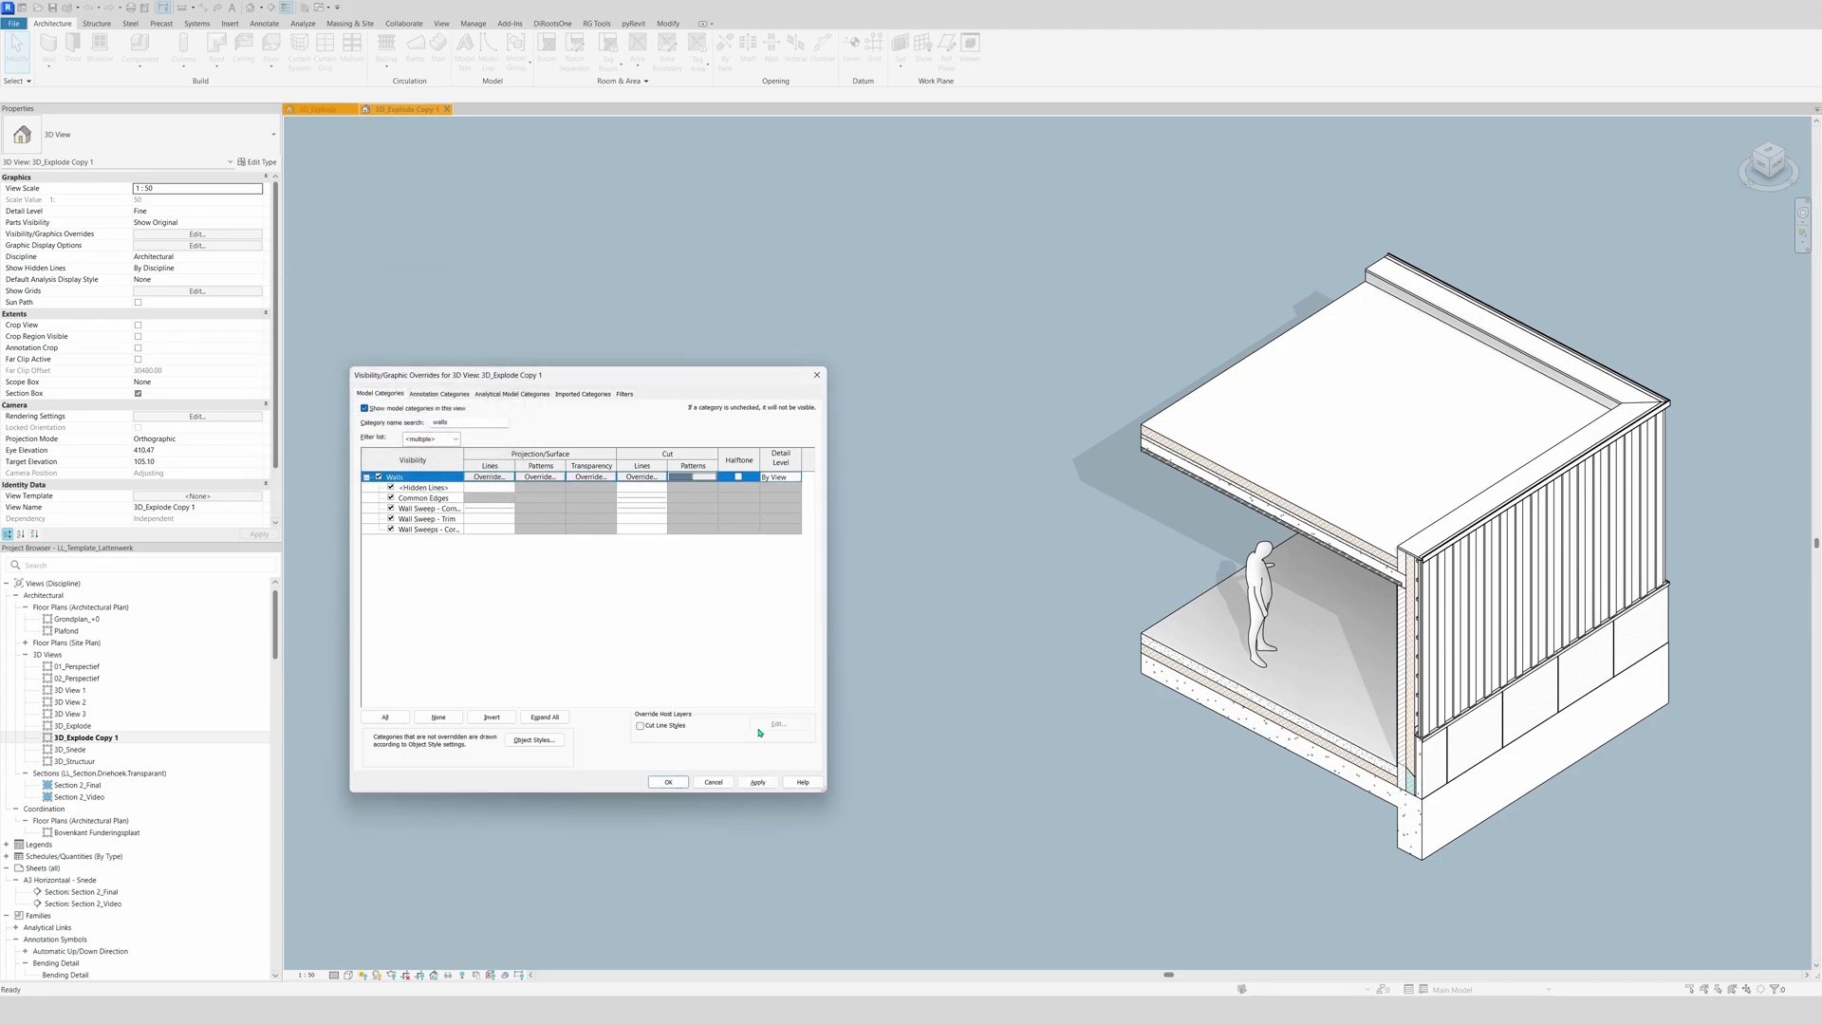
pyautogui.click(757, 782)
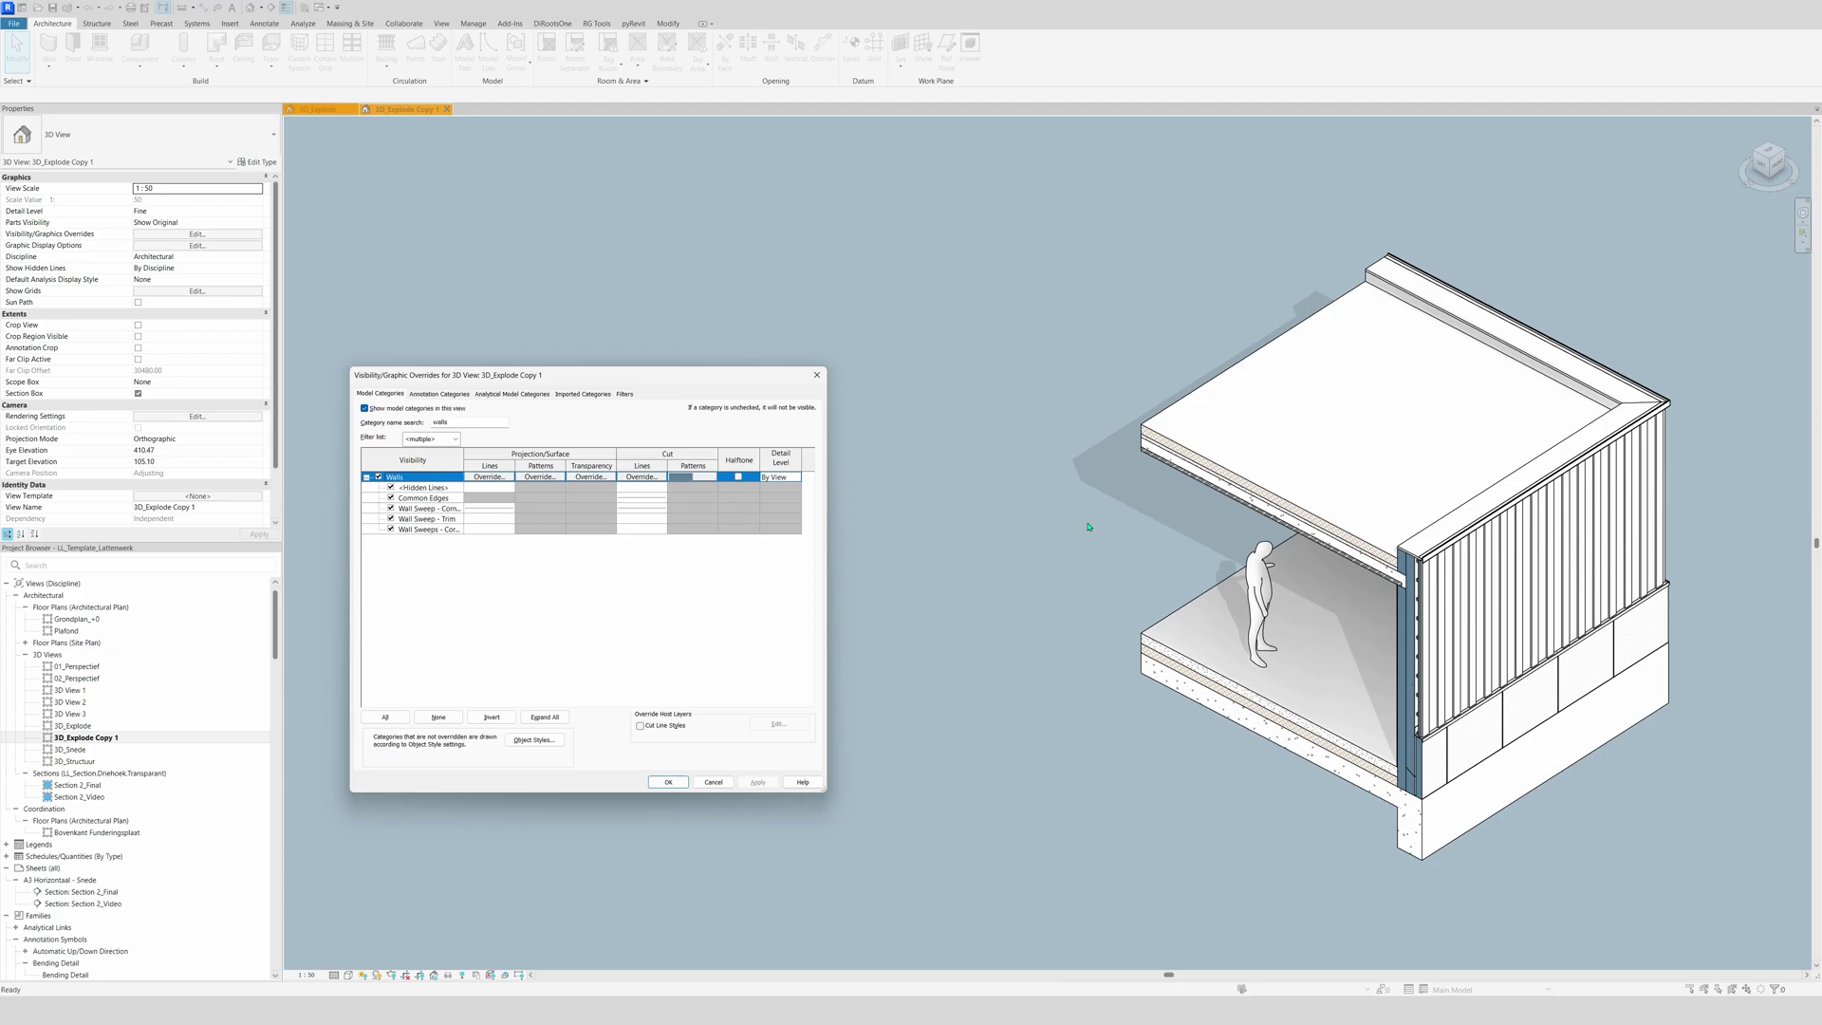
# - Override the Walls category's cut line color with light blue RGB 167-187-201 and apply it to the view
pyautogui.click(643, 478)
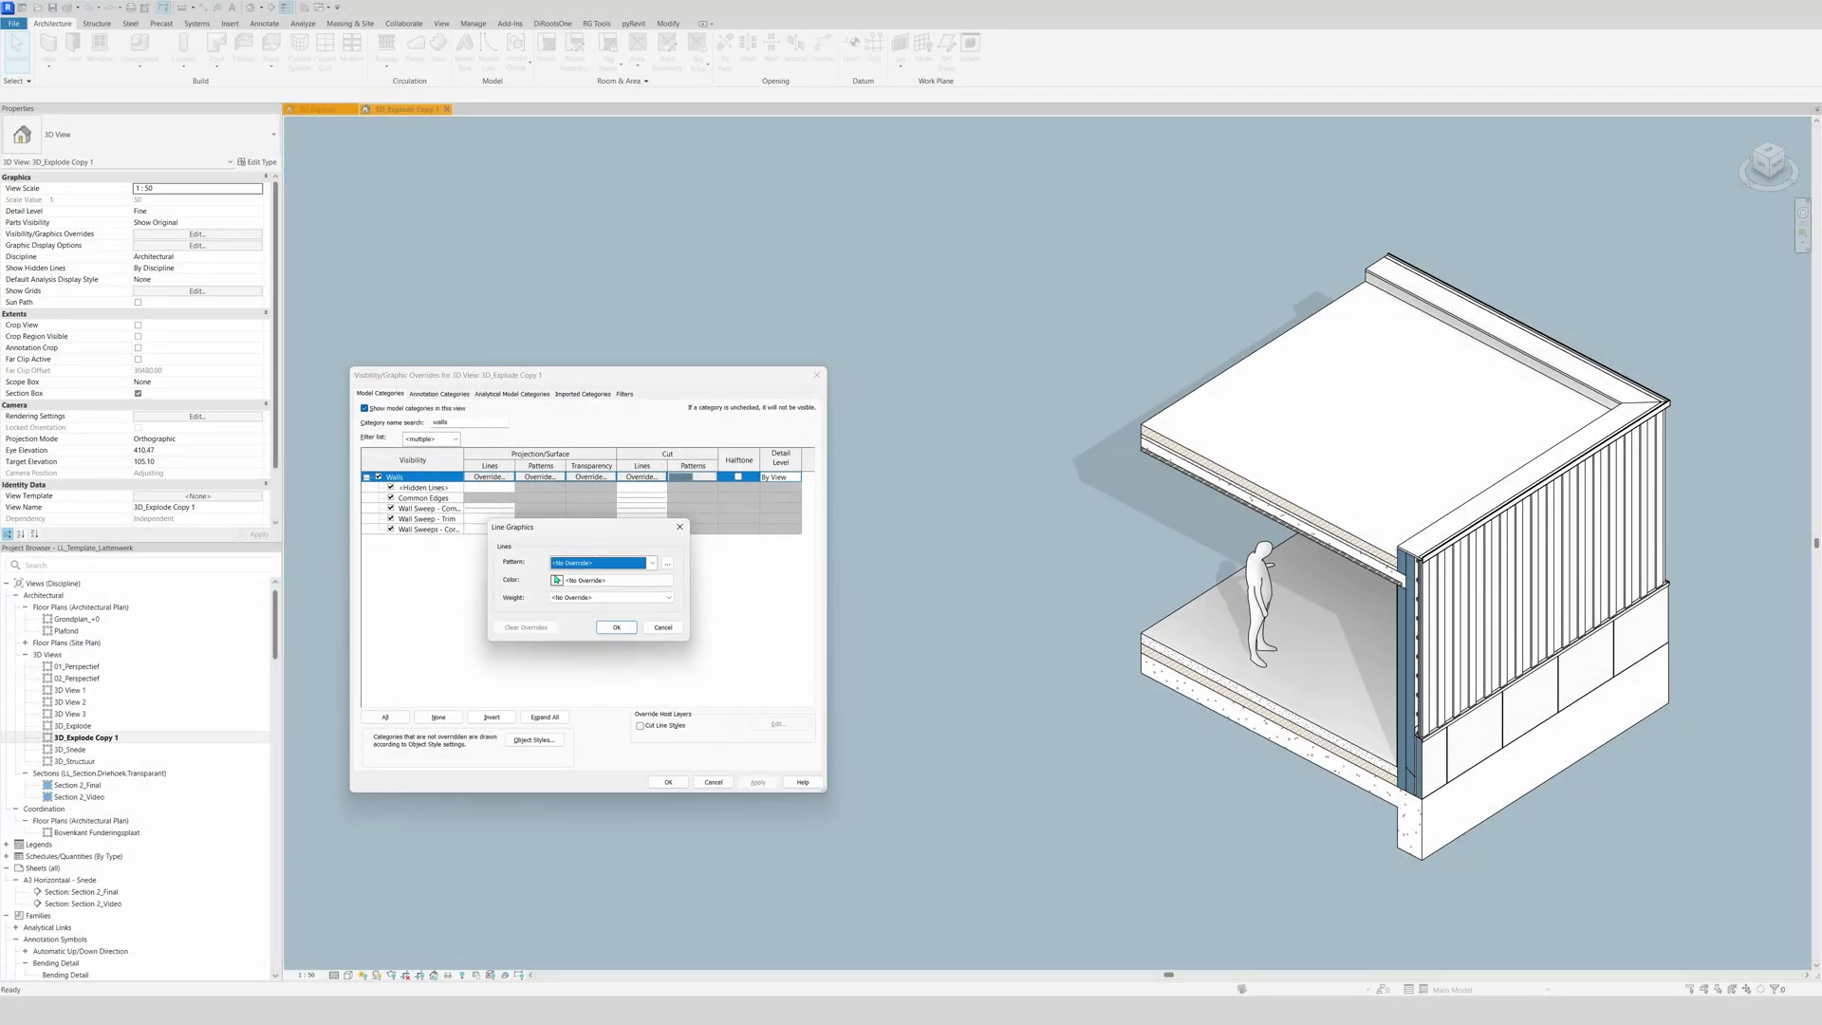
pyautogui.click(557, 580)
pyautogui.click(572, 595)
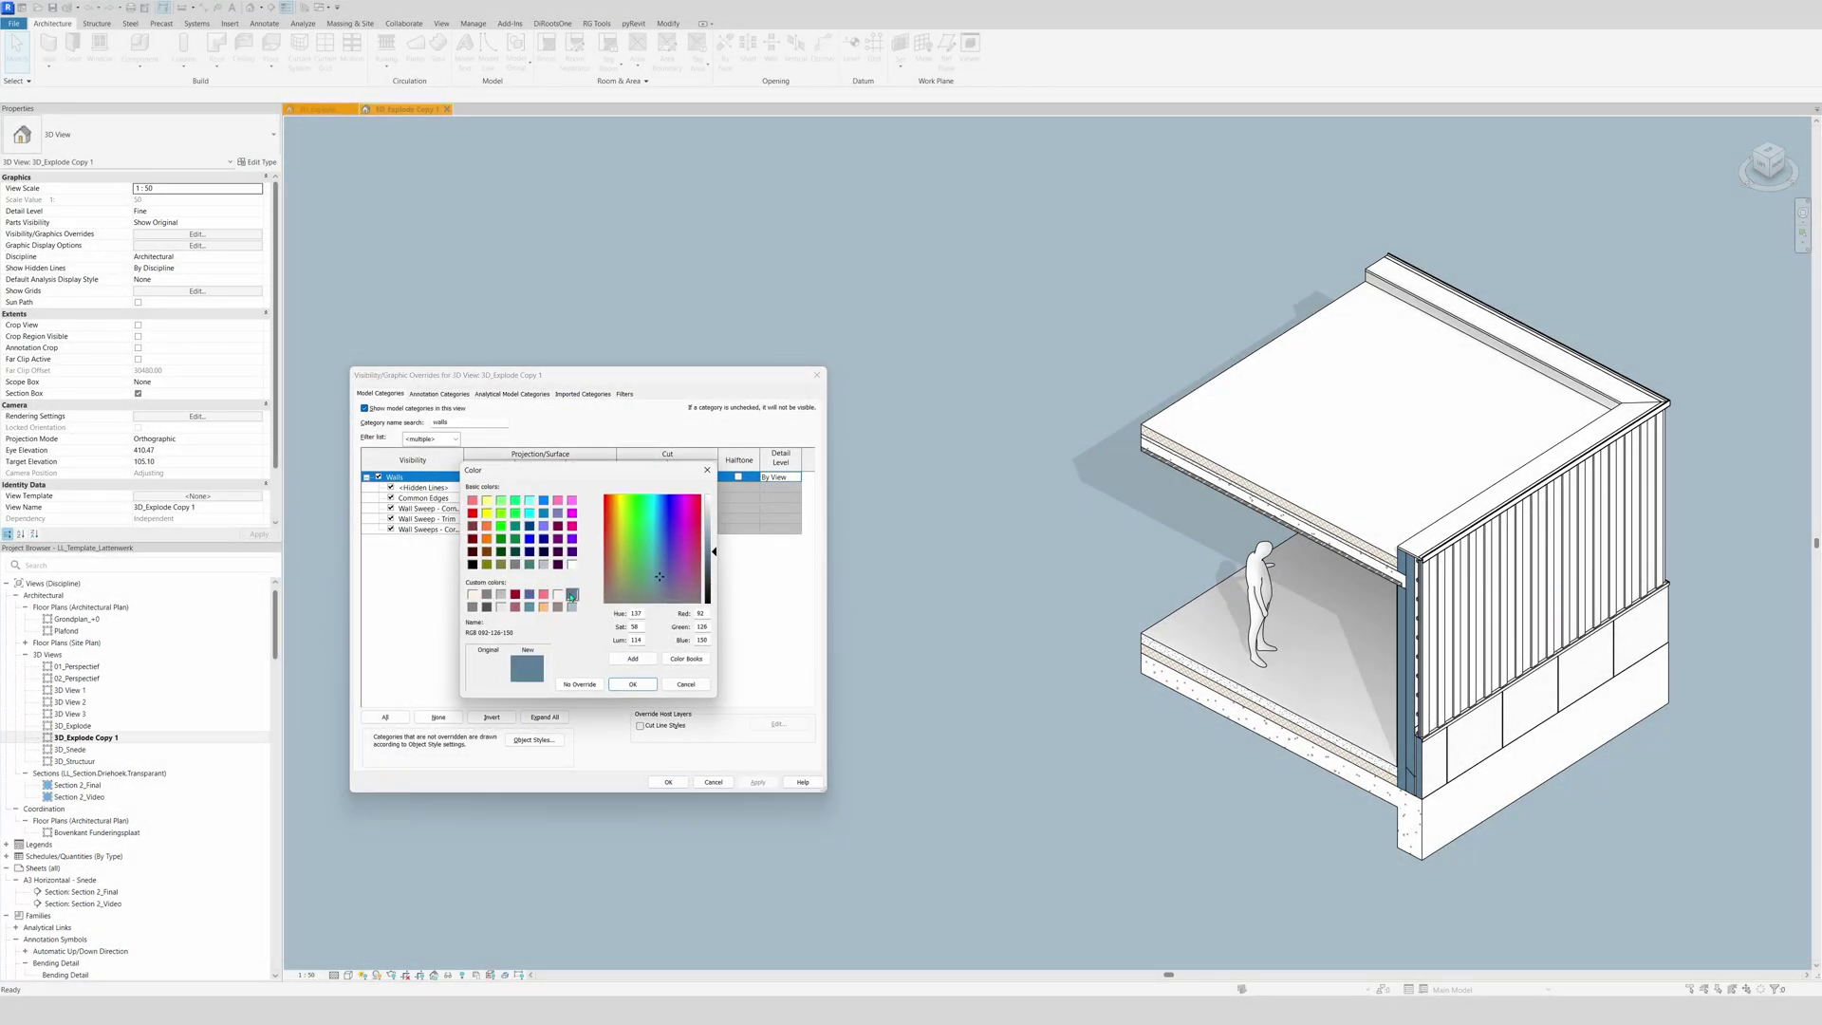
pyautogui.click(573, 607)
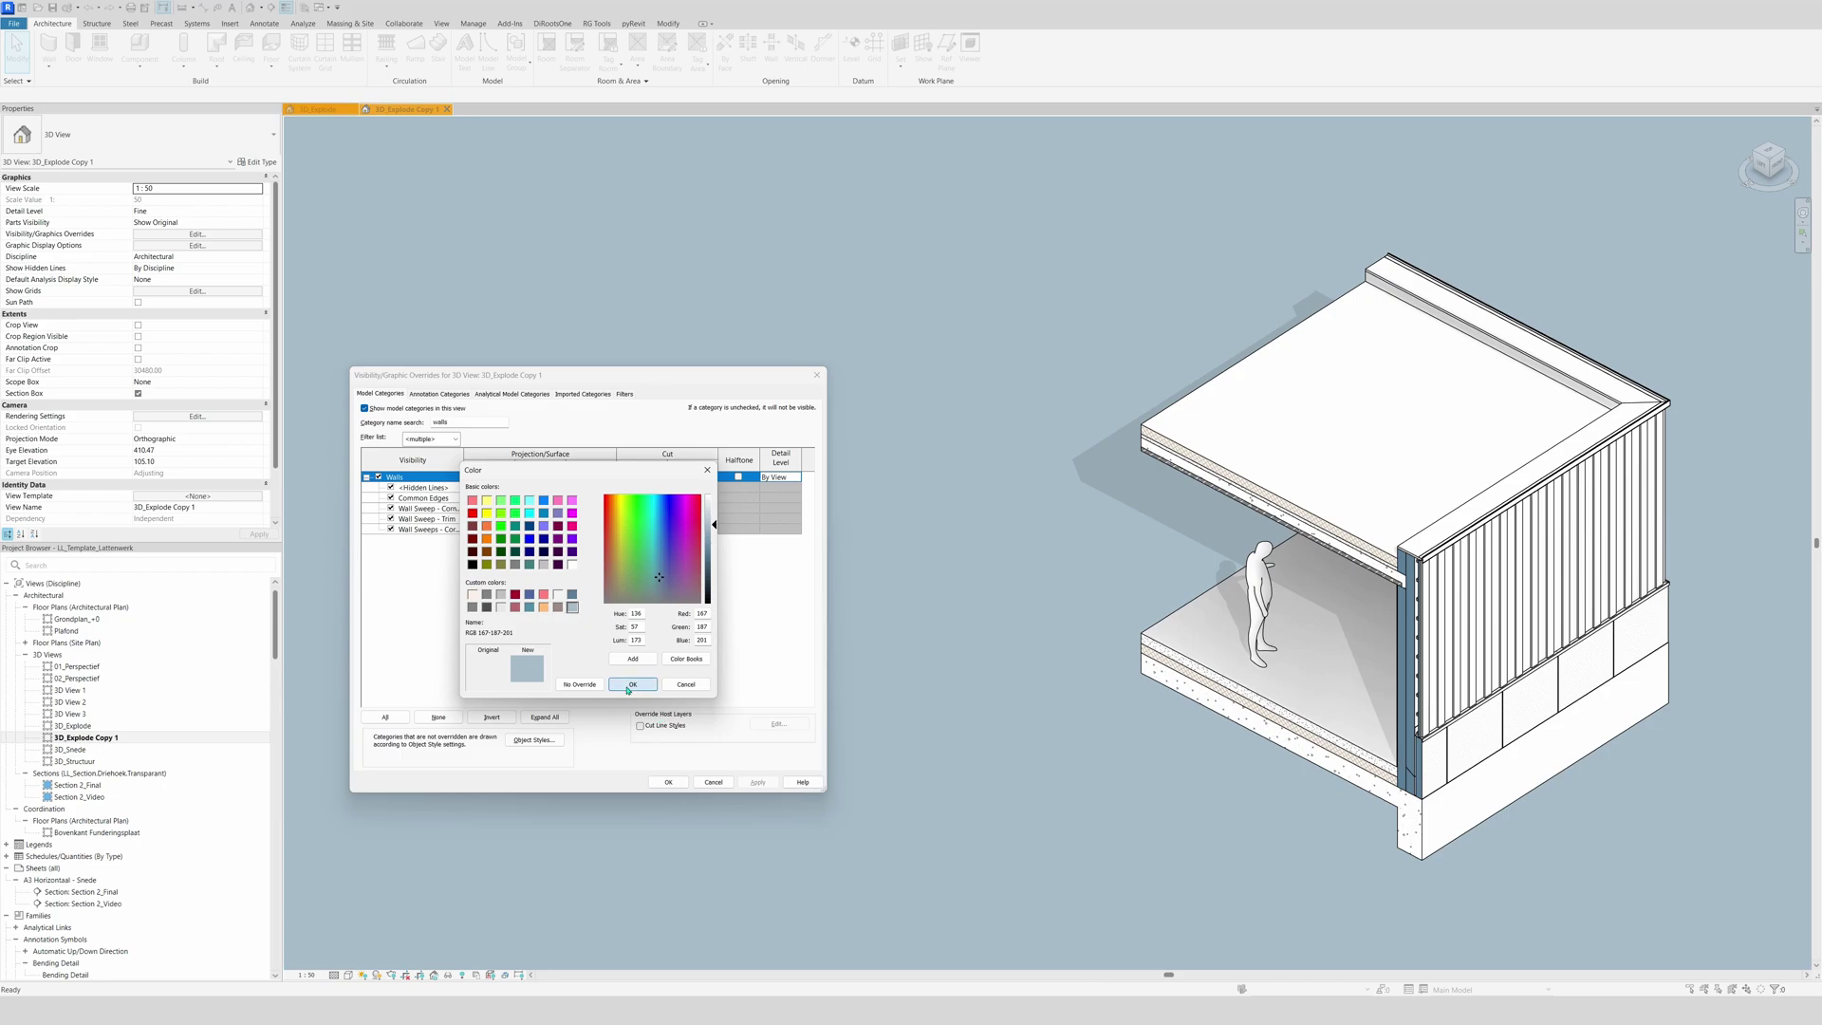
pyautogui.click(633, 684)
pyautogui.click(615, 630)
pyautogui.click(760, 782)
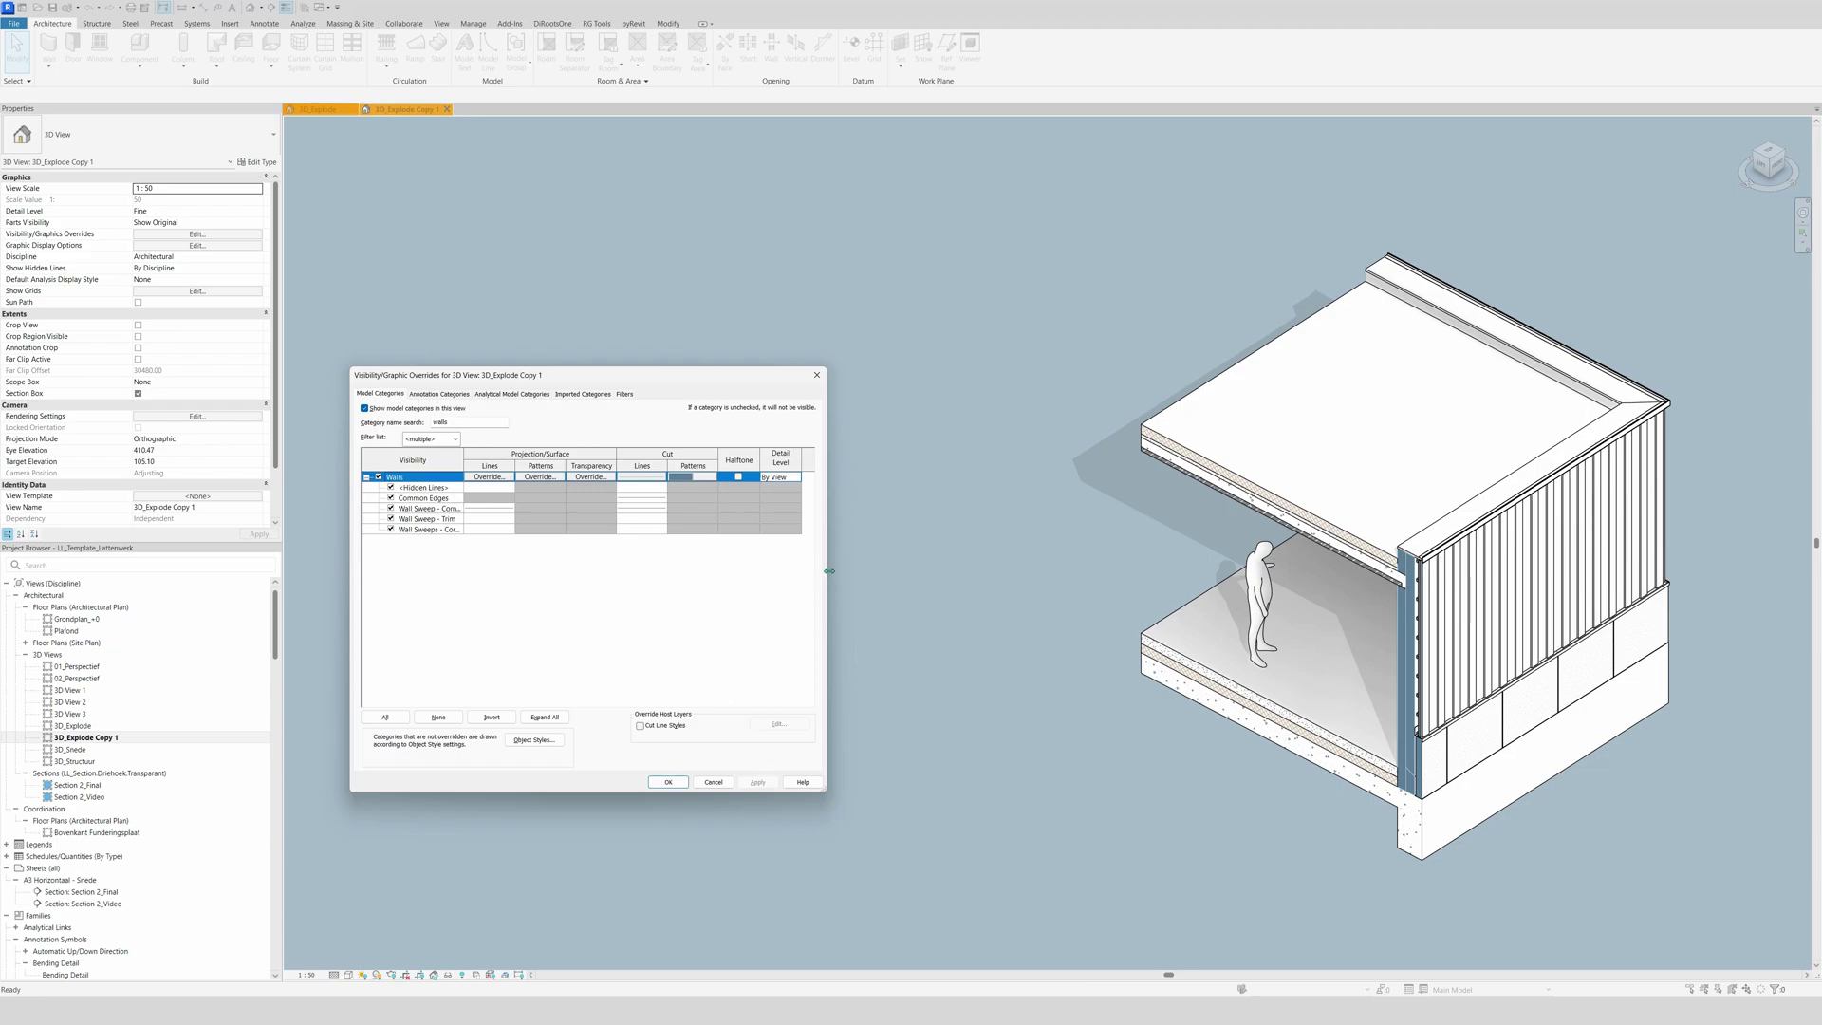
# - Override the cut line color of Walls and all its subcategories together with RGB 167-187-201
pyautogui.keyDown('shift'); pyautogui.click(653, 532); pyautogui.keyUp('shift')
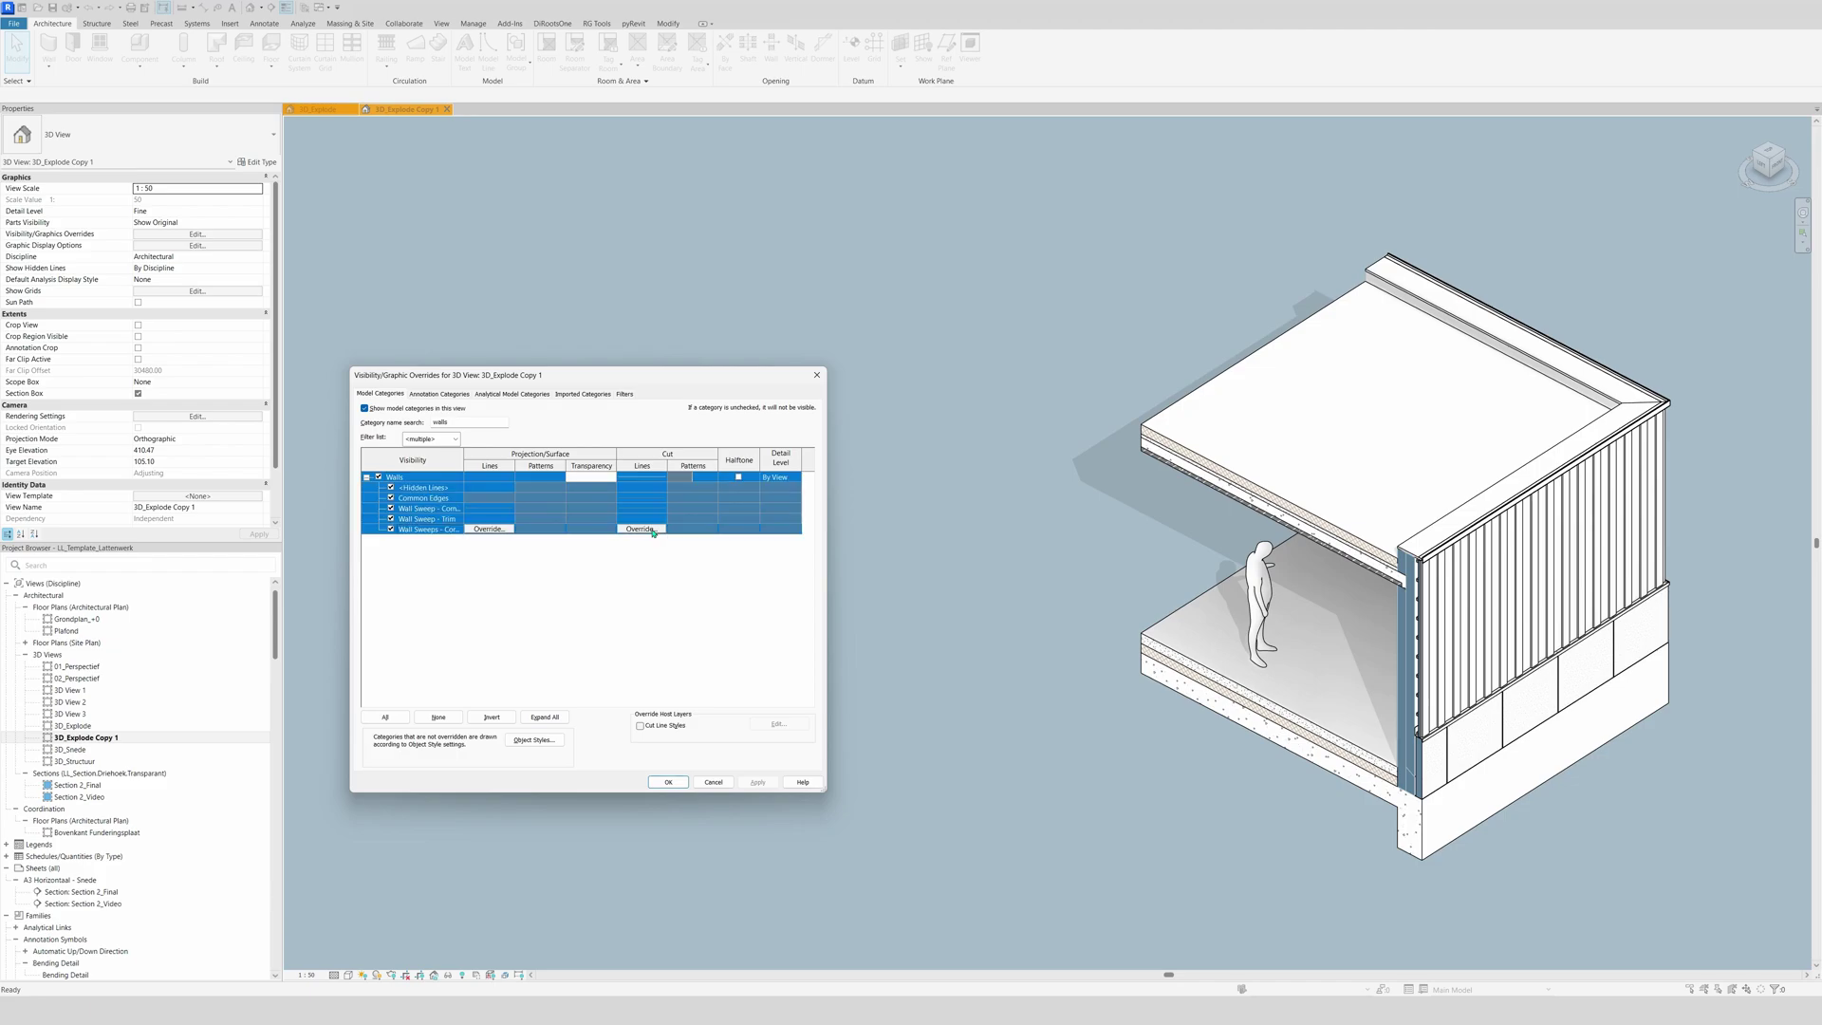
pyautogui.click(641, 529)
pyautogui.click(557, 580)
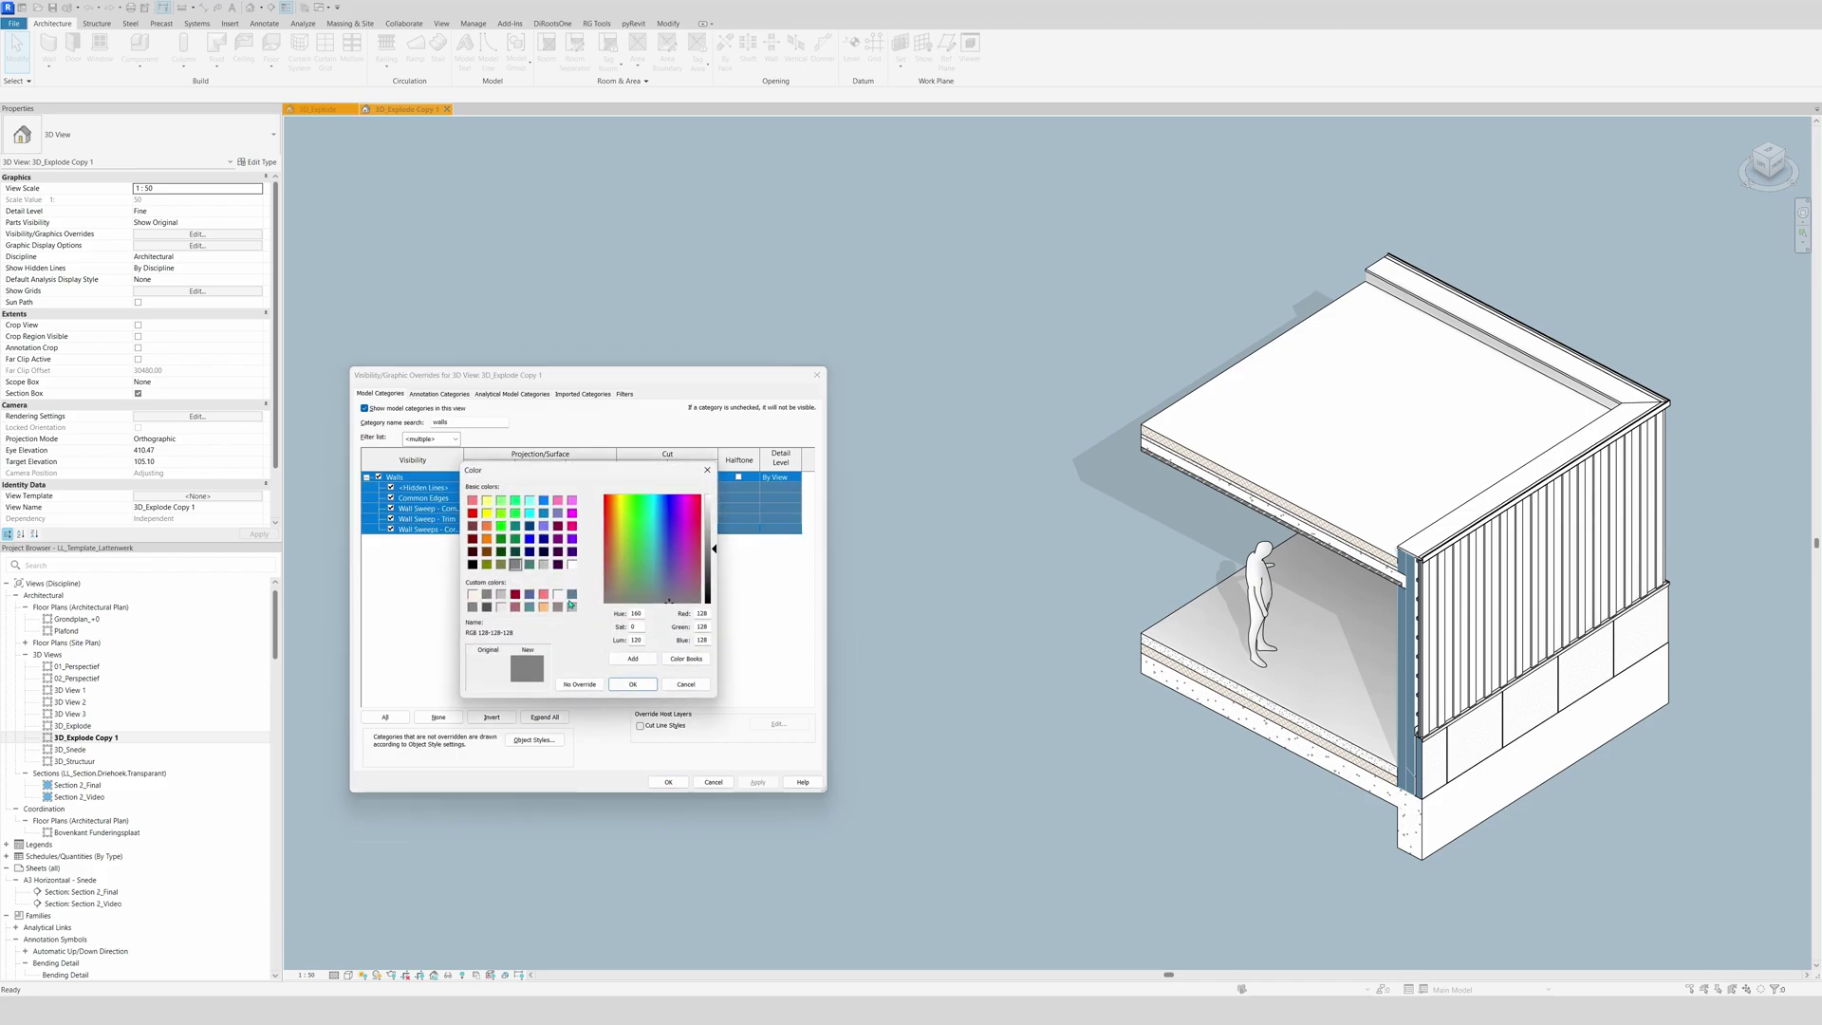
pyautogui.click(572, 607)
pyautogui.click(630, 684)
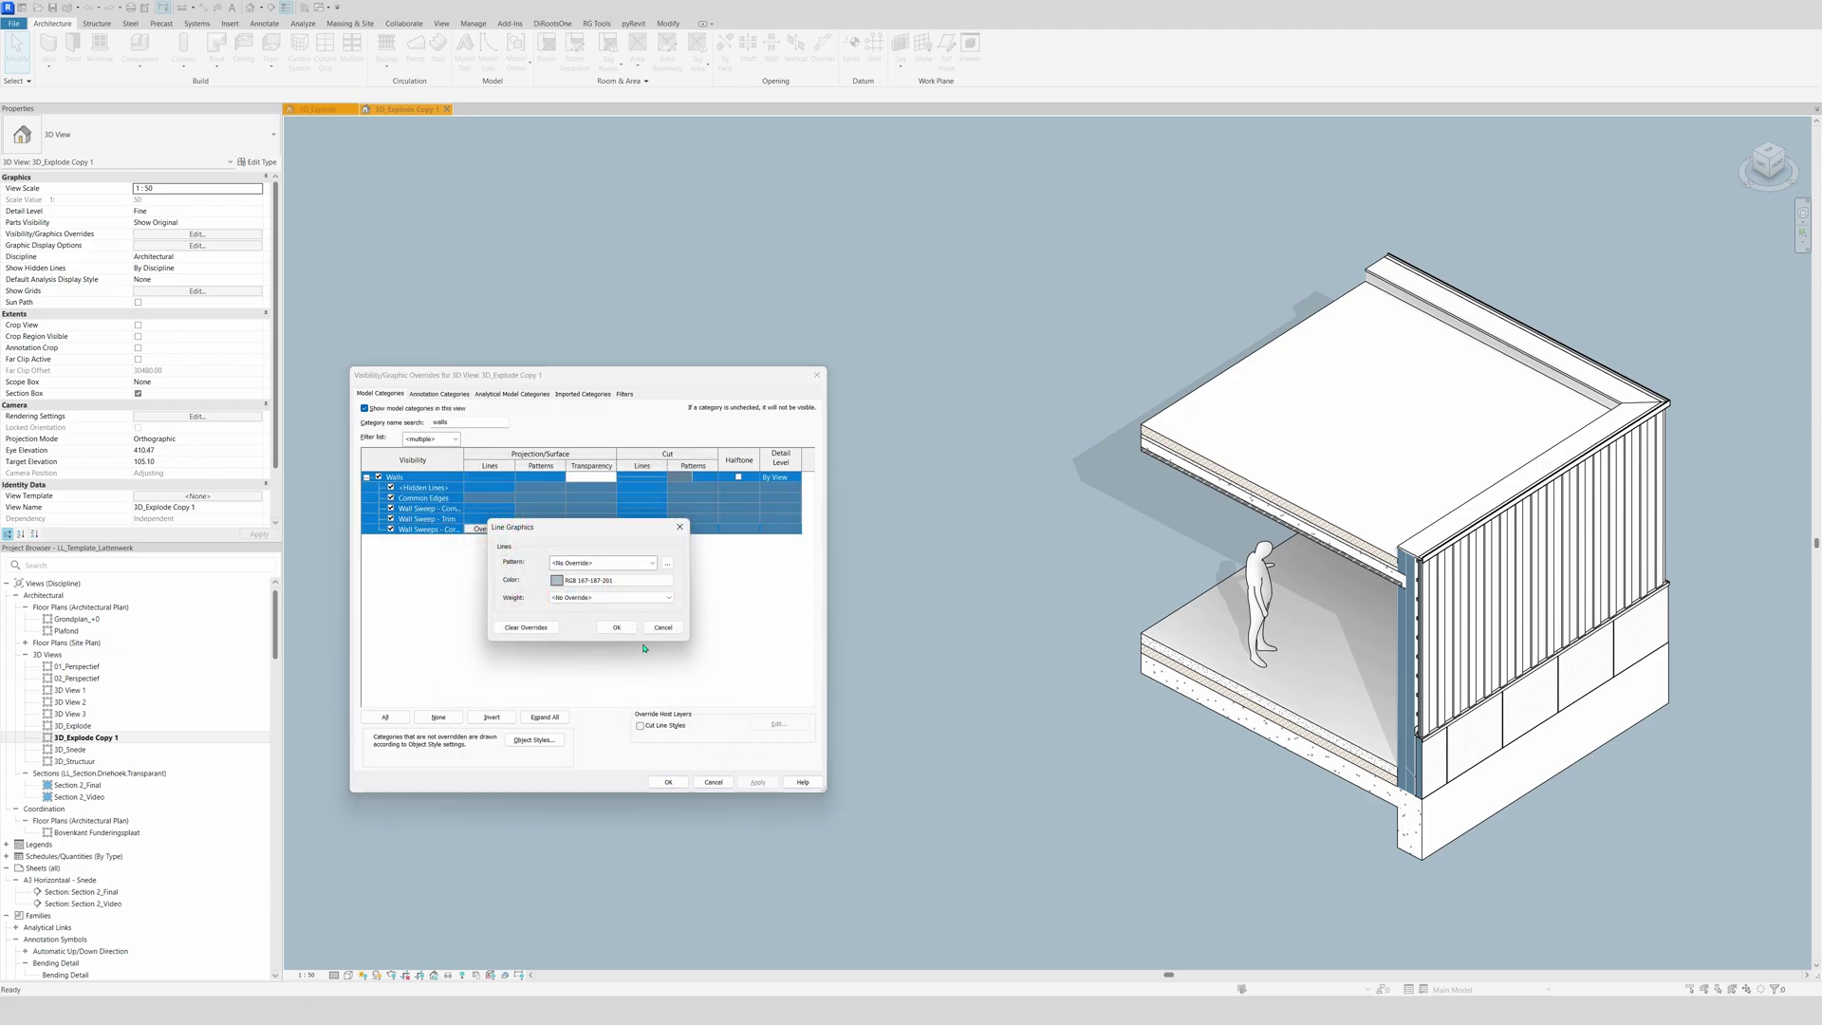
pyautogui.click(617, 627)
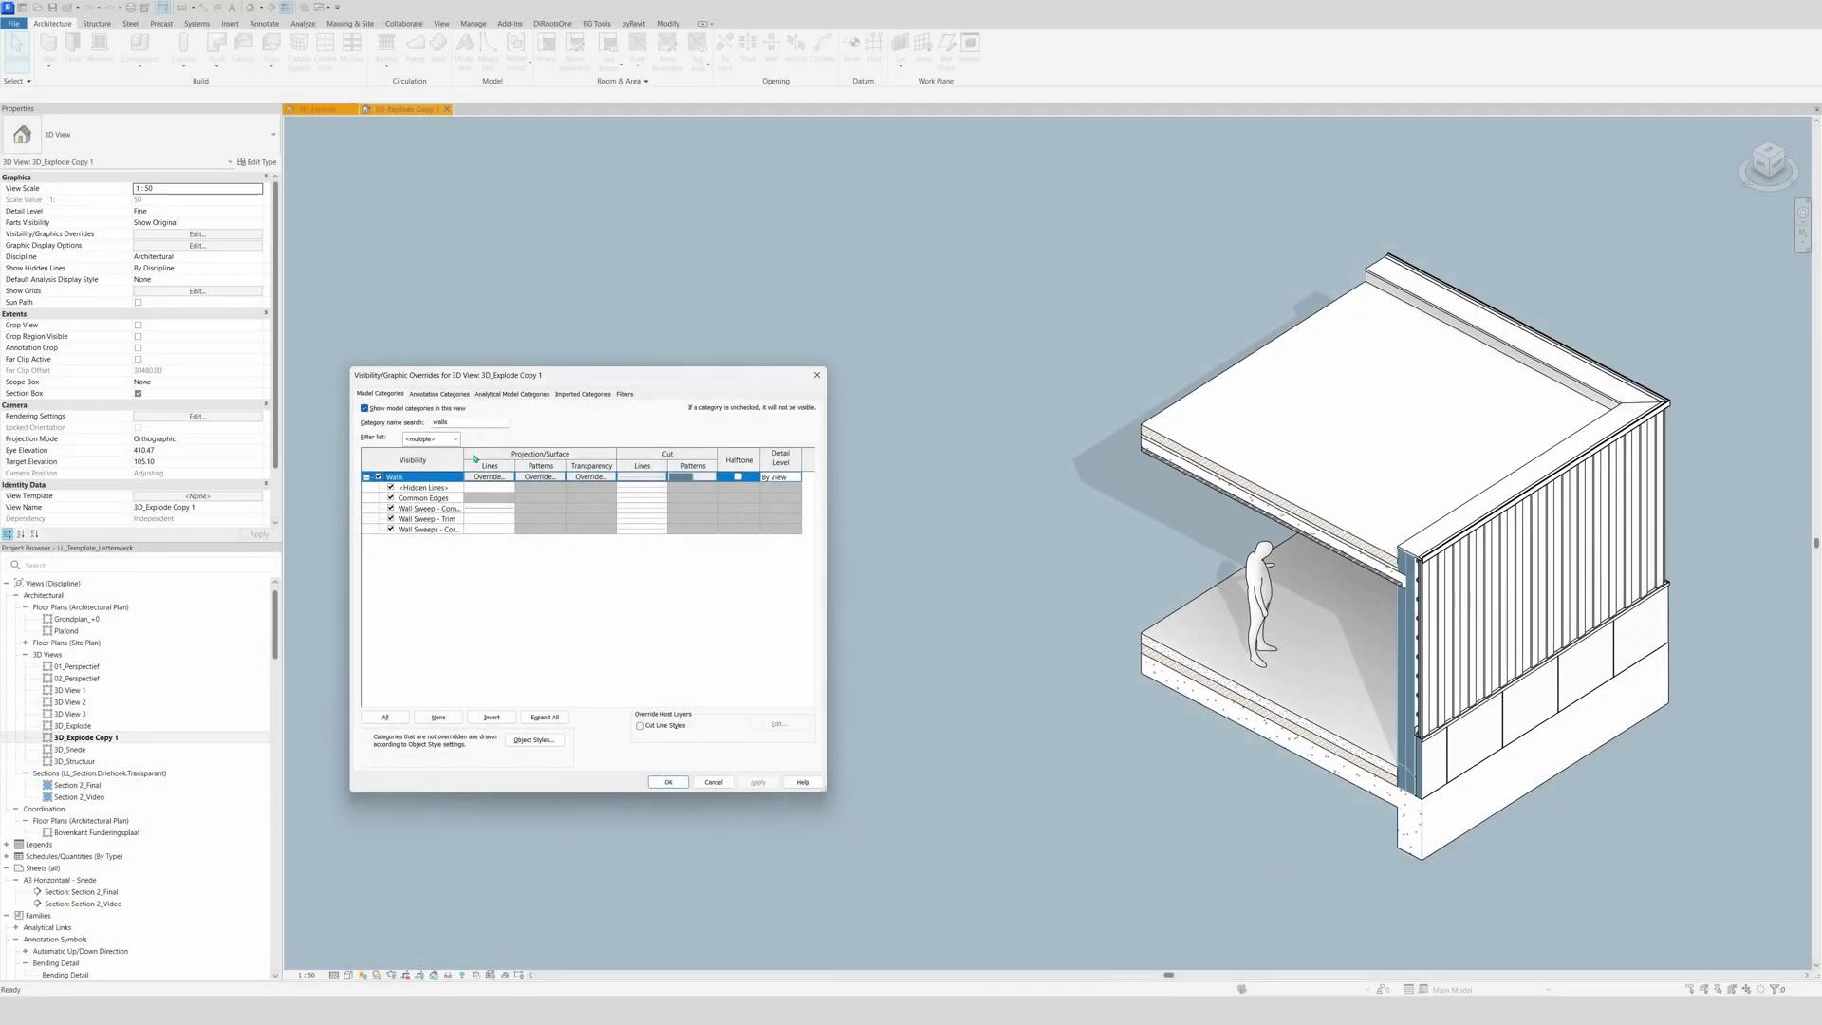
# - Filter the categories for floors, override the cut line color of Floors and all its subcategories with RGB 167-187-201, and apply it
pyautogui.moveTo(451, 423); pyautogui.dragTo(424, 425)
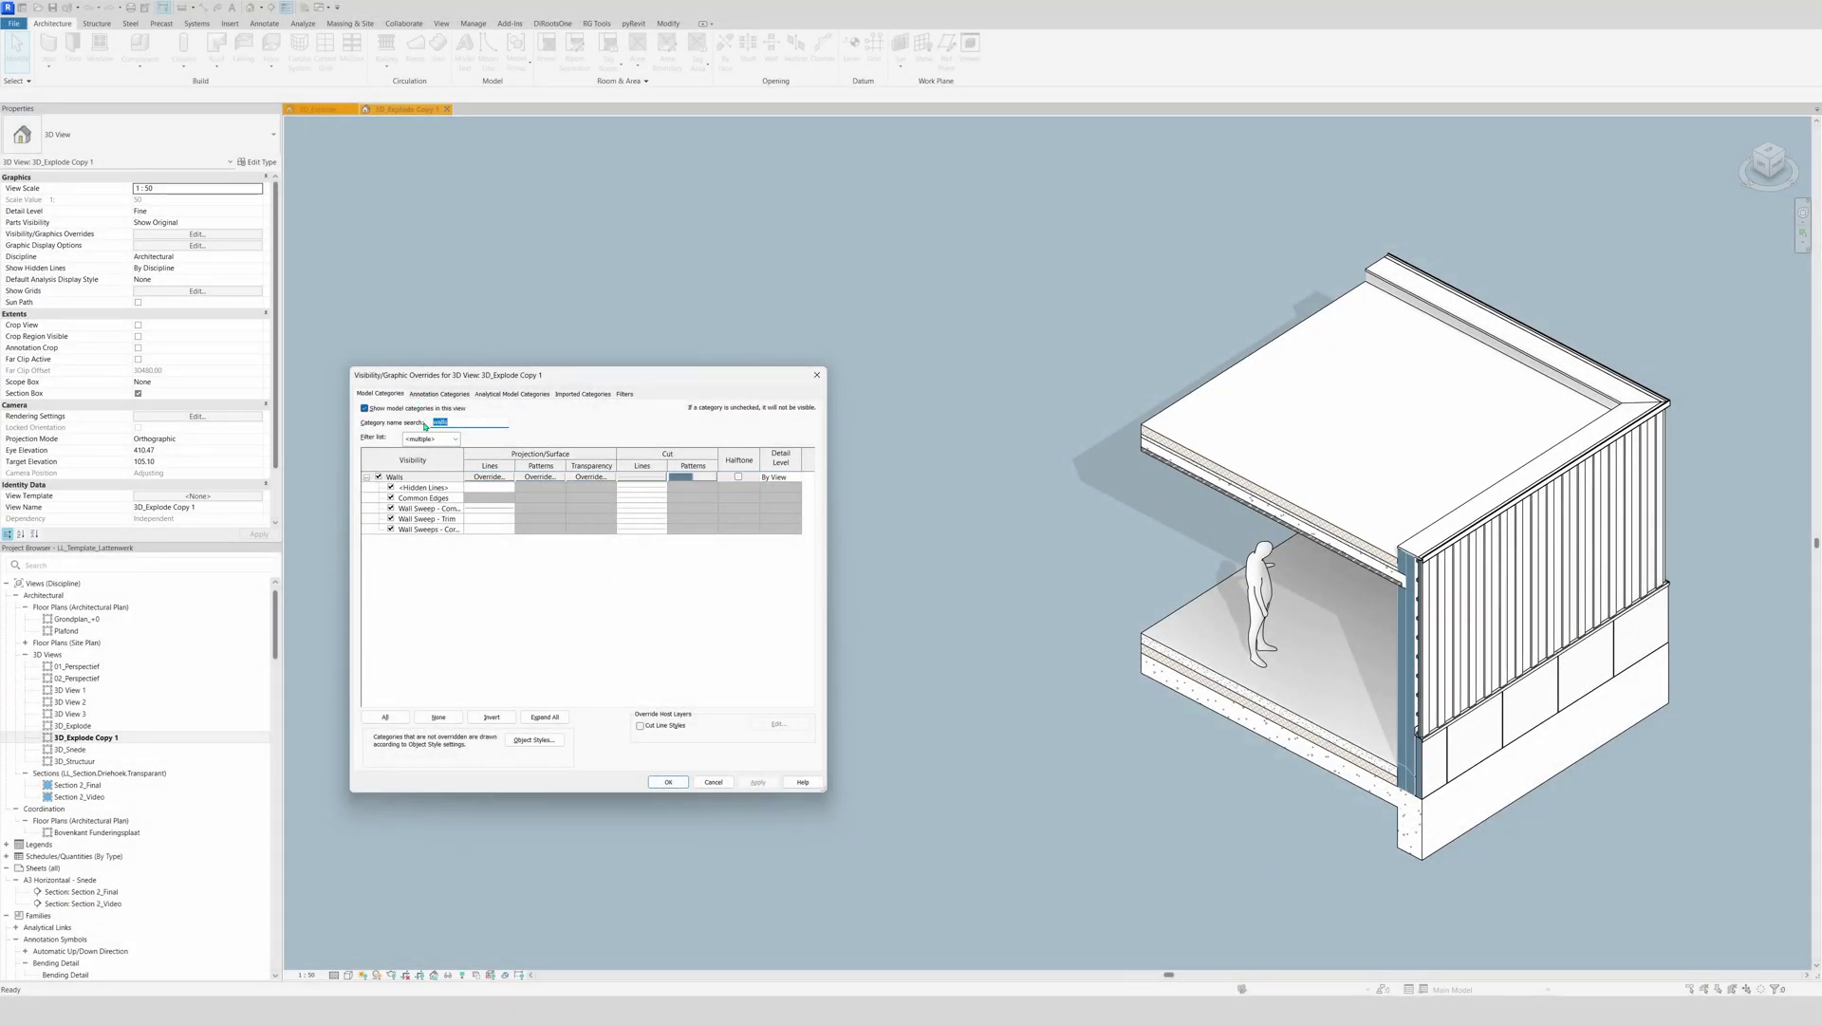
pyautogui.write('floors')
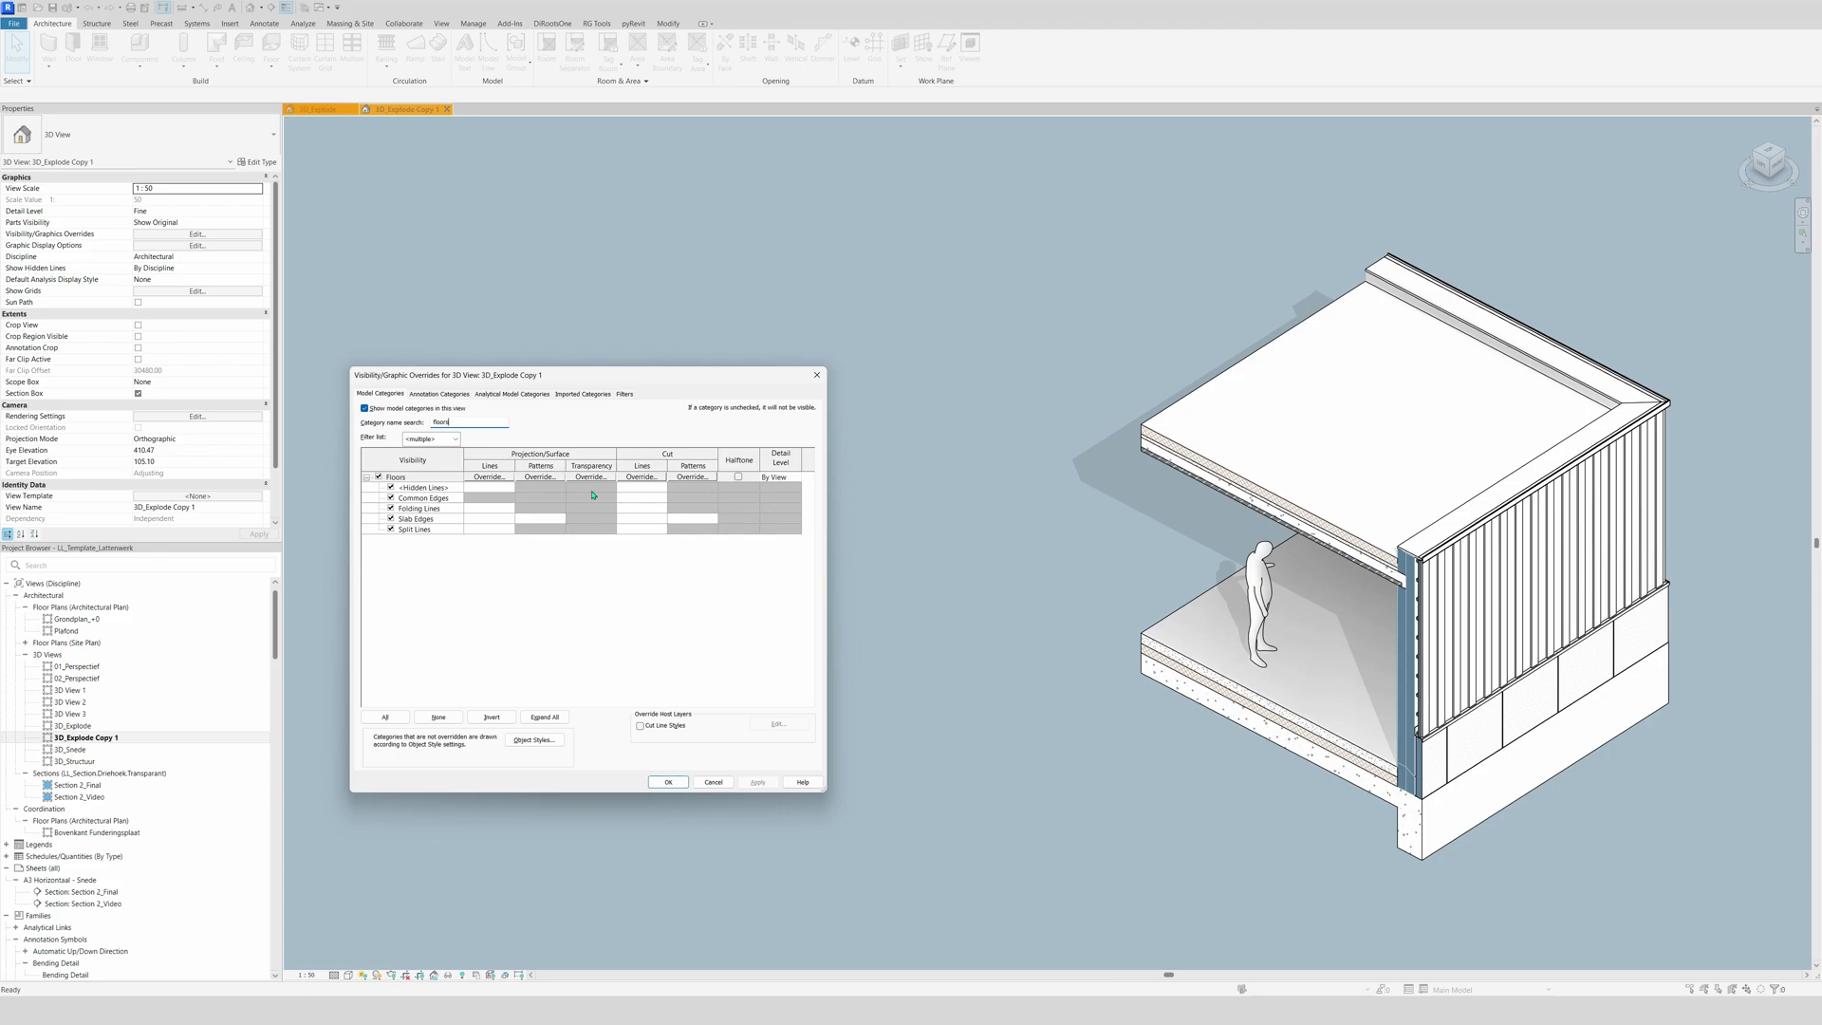
pyautogui.click(652, 533)
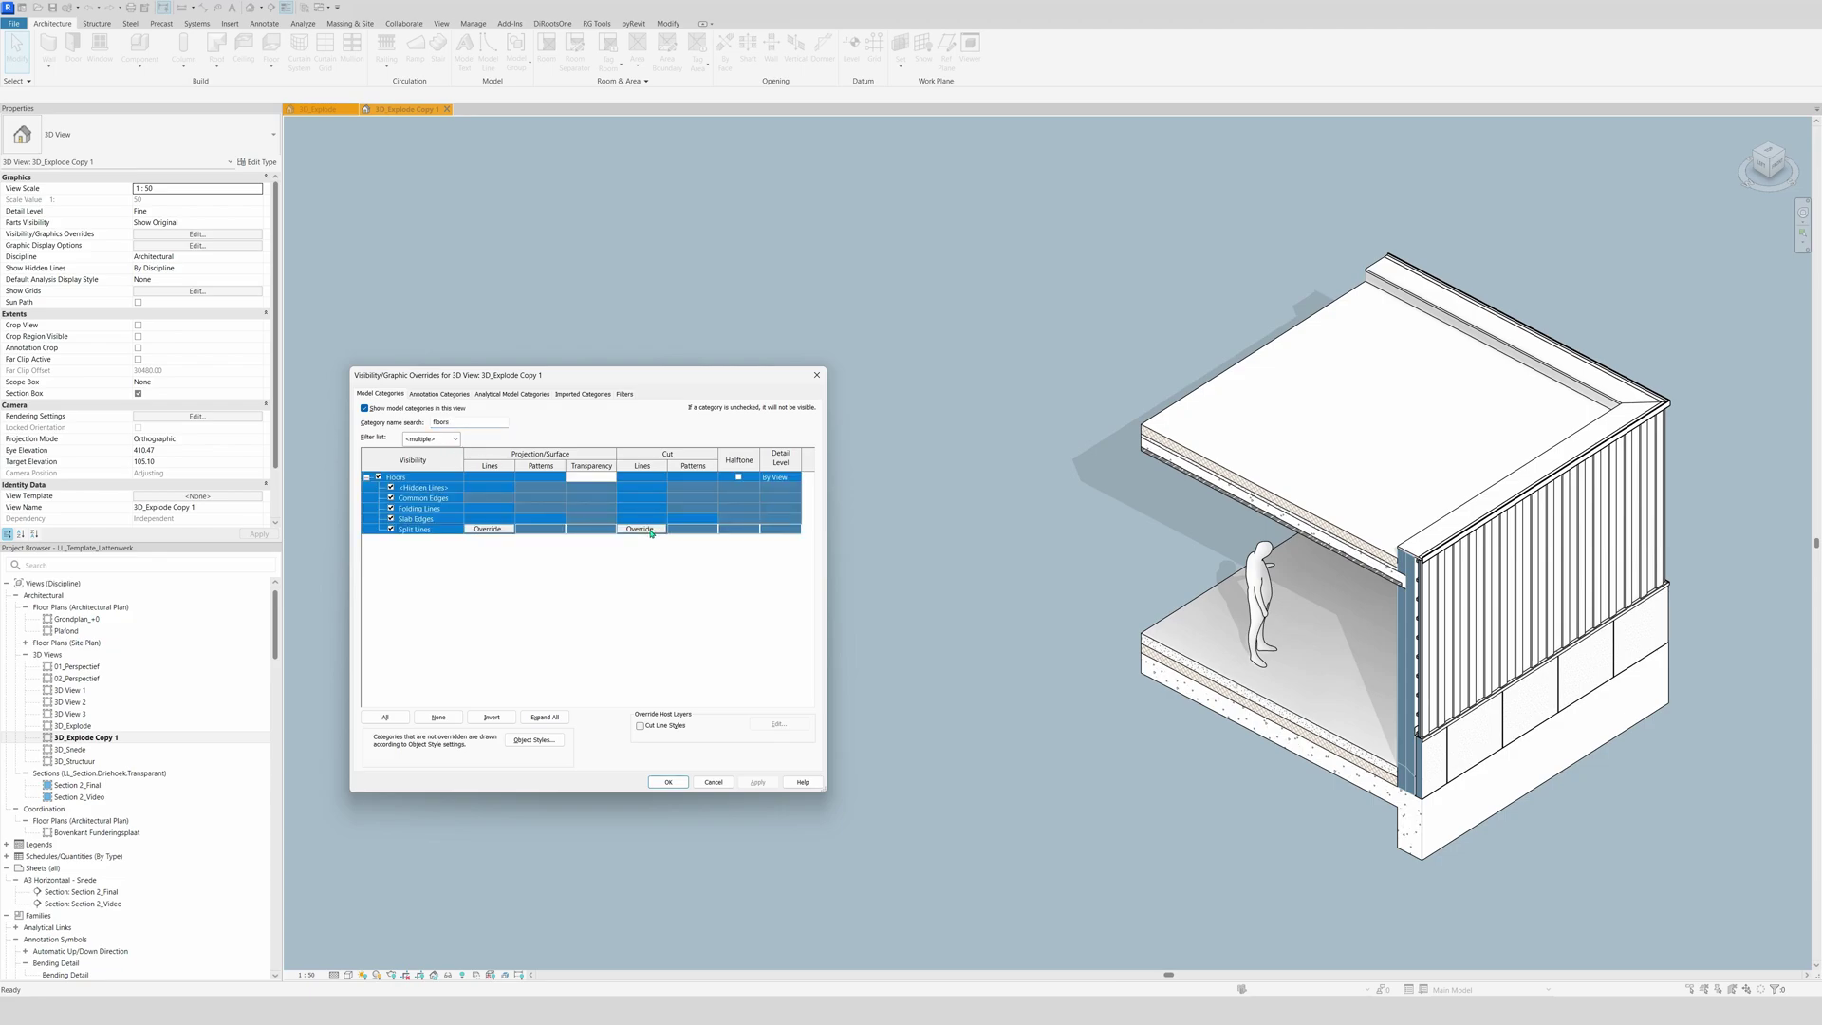
pyautogui.click(642, 528)
pyautogui.click(593, 580)
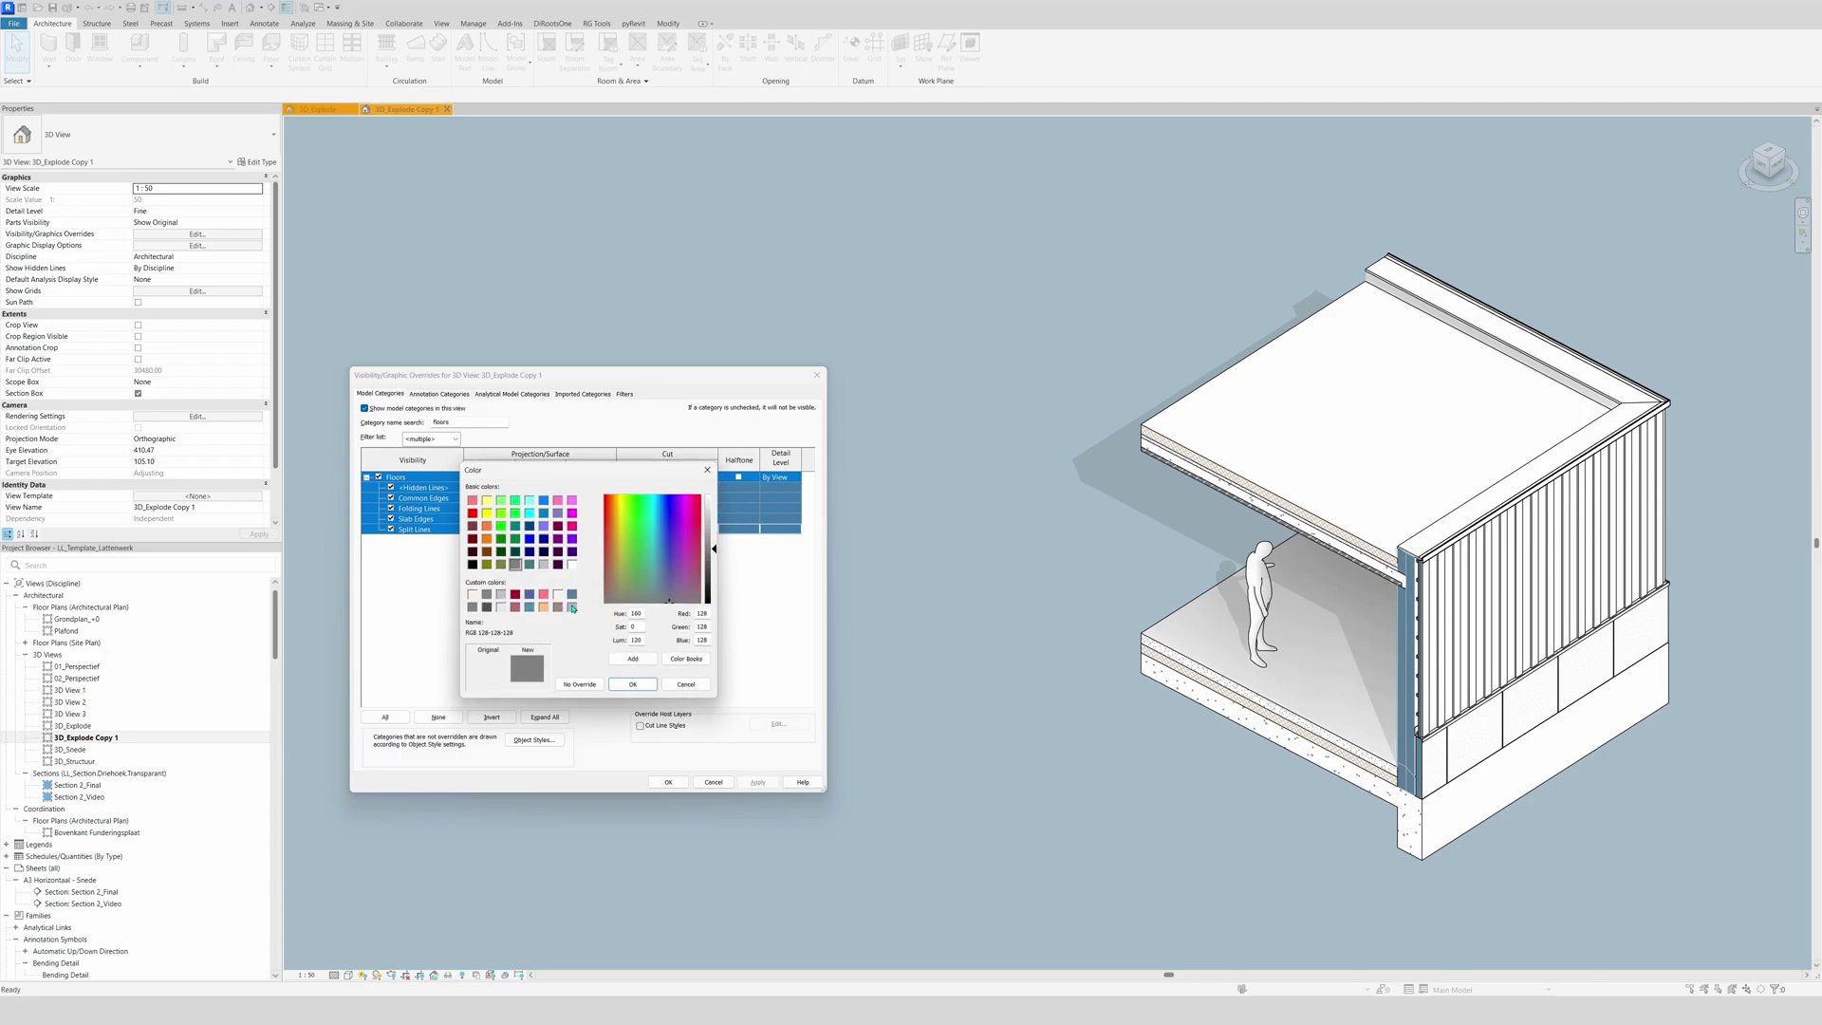
pyautogui.click(572, 606)
pyautogui.click(618, 675)
pyautogui.click(617, 626)
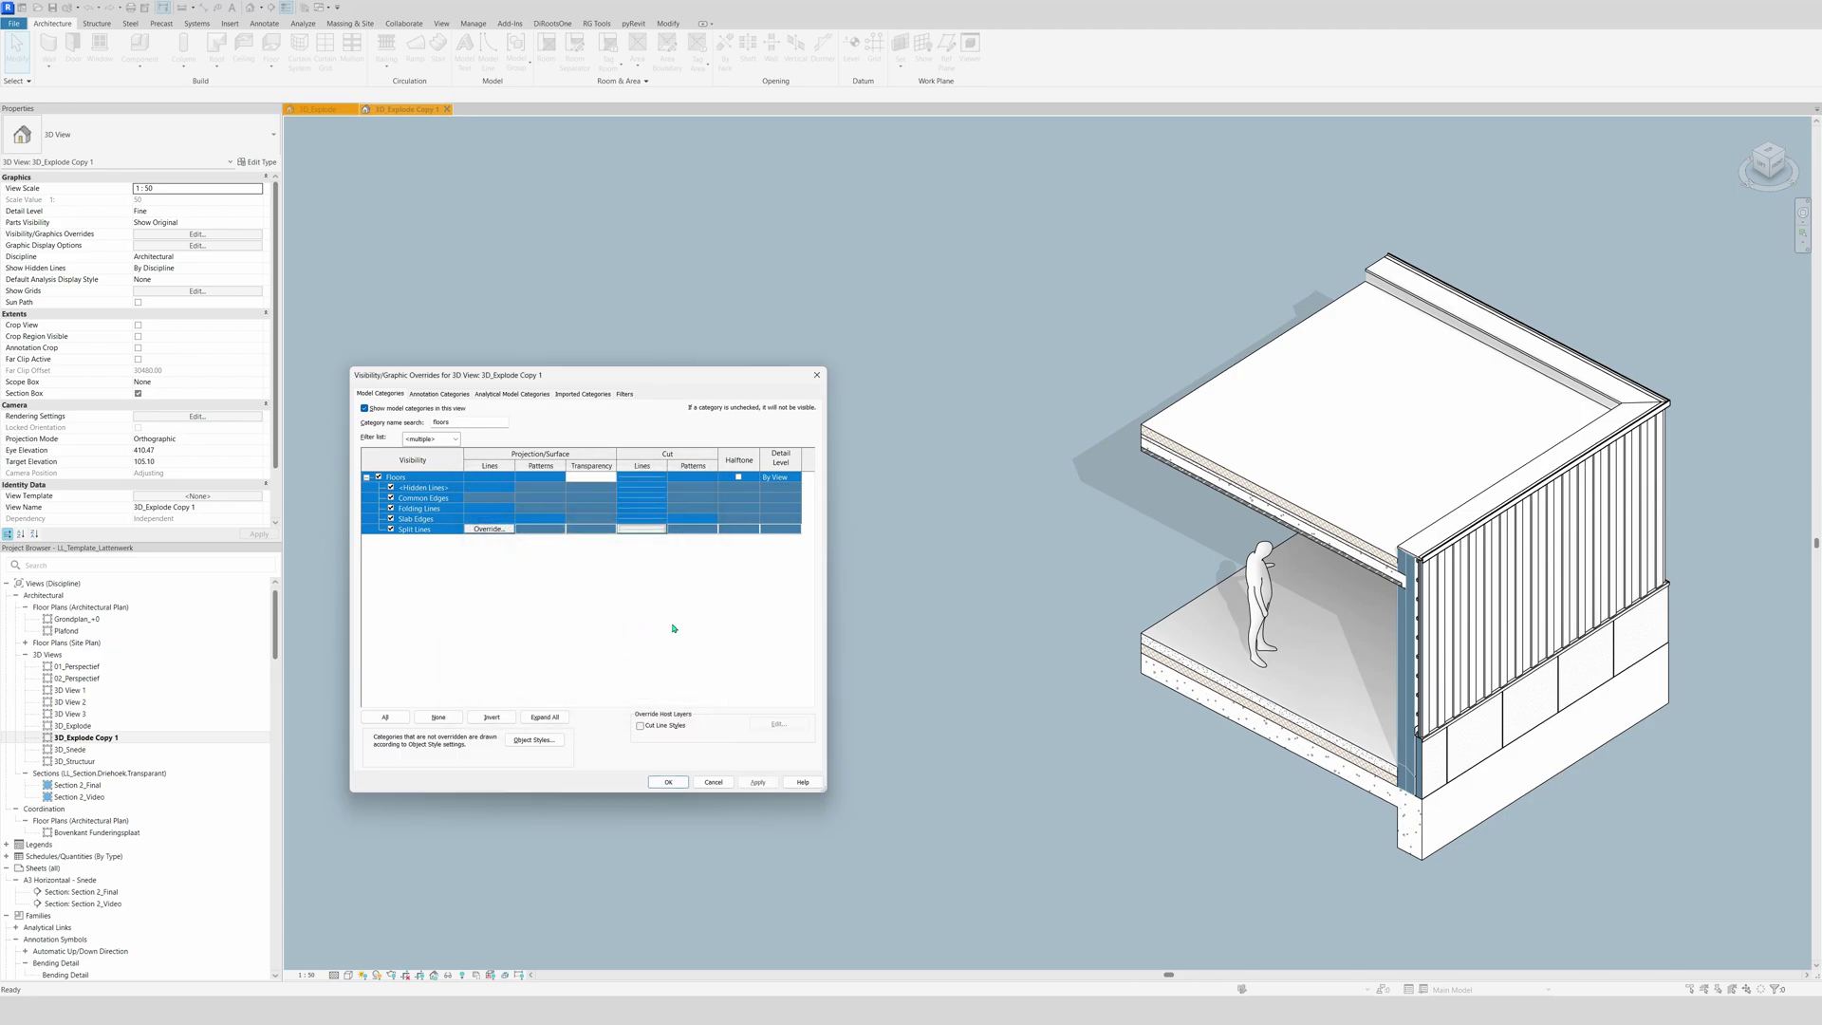
pyautogui.click(756, 783)
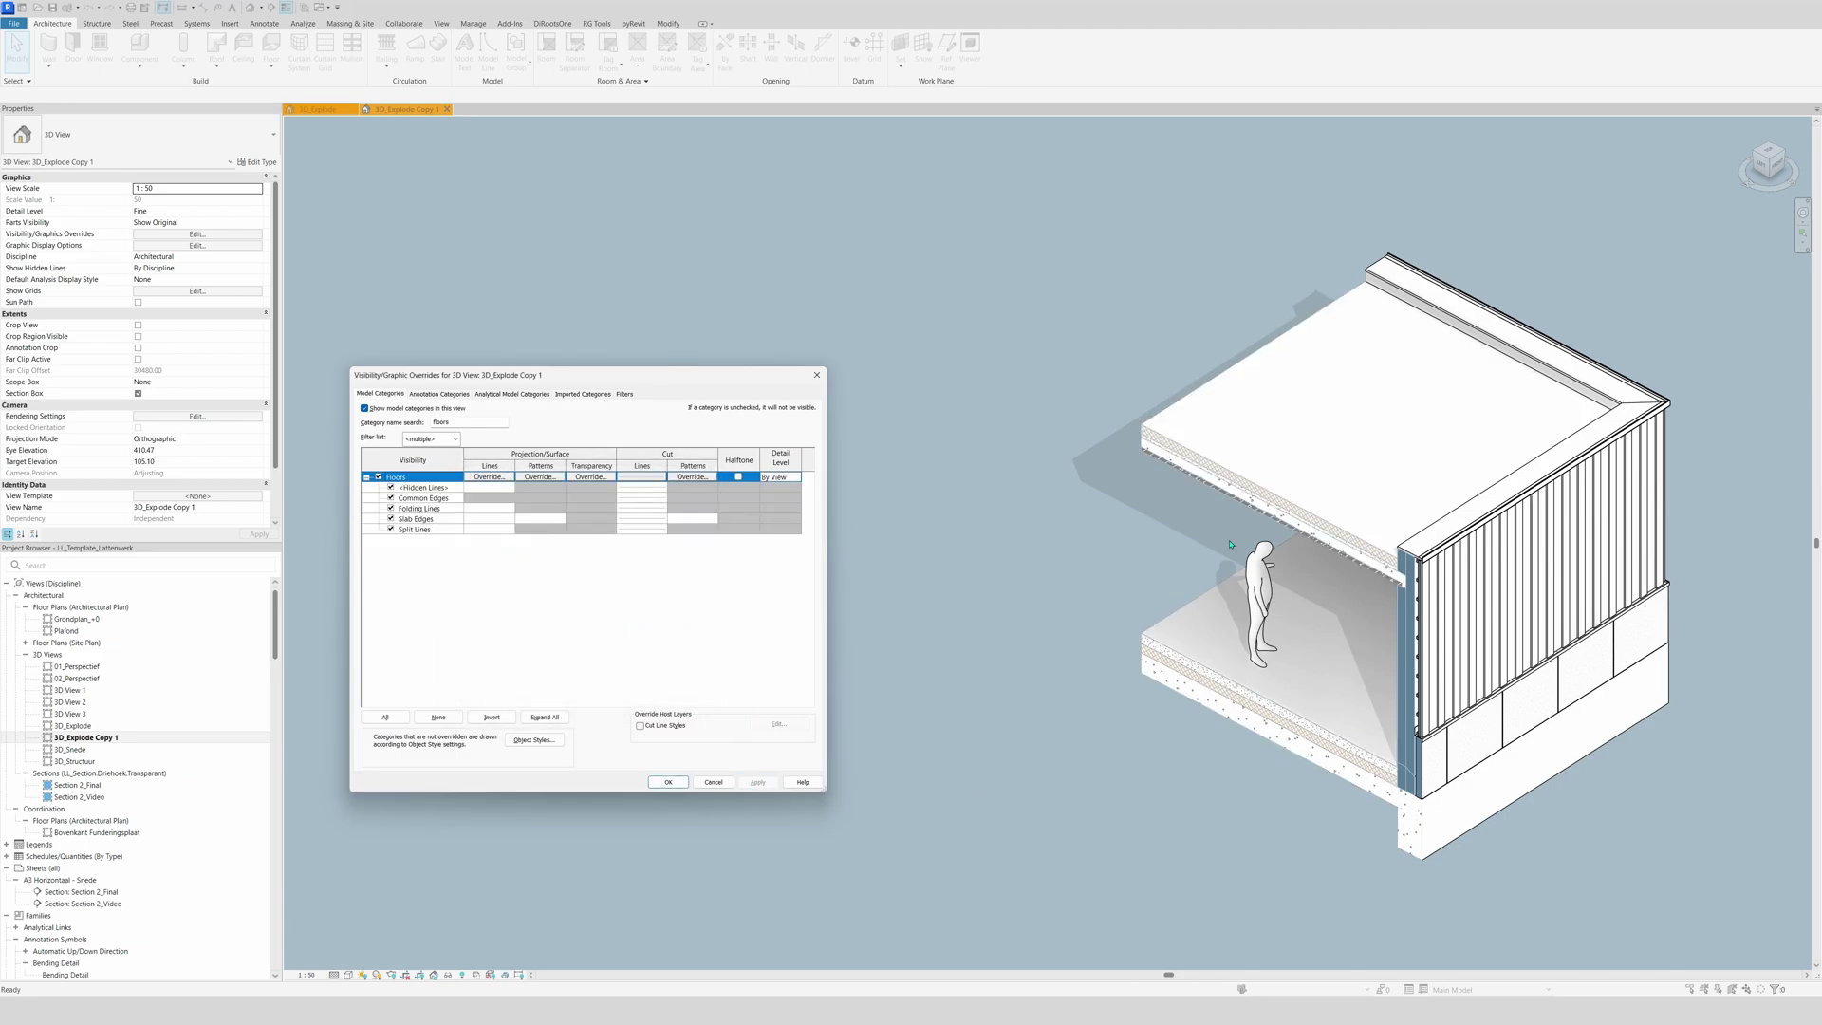
# - Override the Floors category's cut foreground pattern with a solid fill in blue RGB 092-126-150 and apply it
pyautogui.click(692, 476)
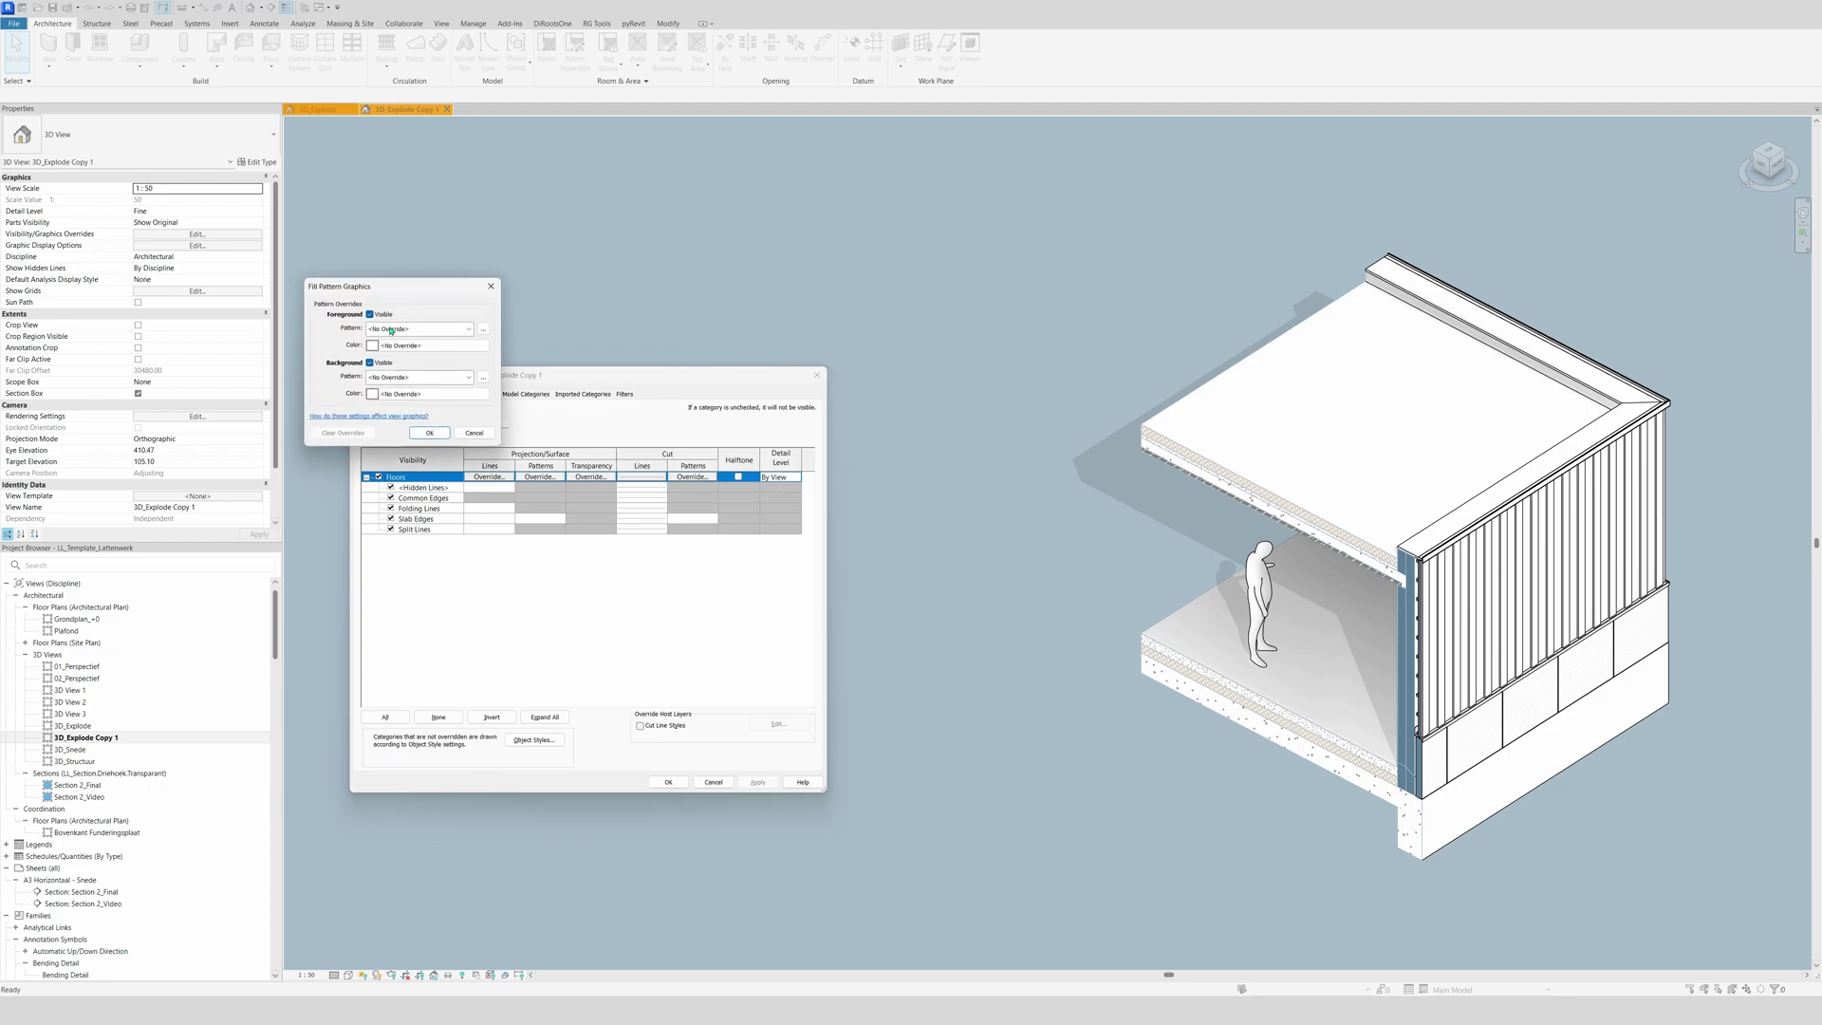
pyautogui.click(390, 330)
pyautogui.click(399, 356)
pyautogui.click(408, 345)
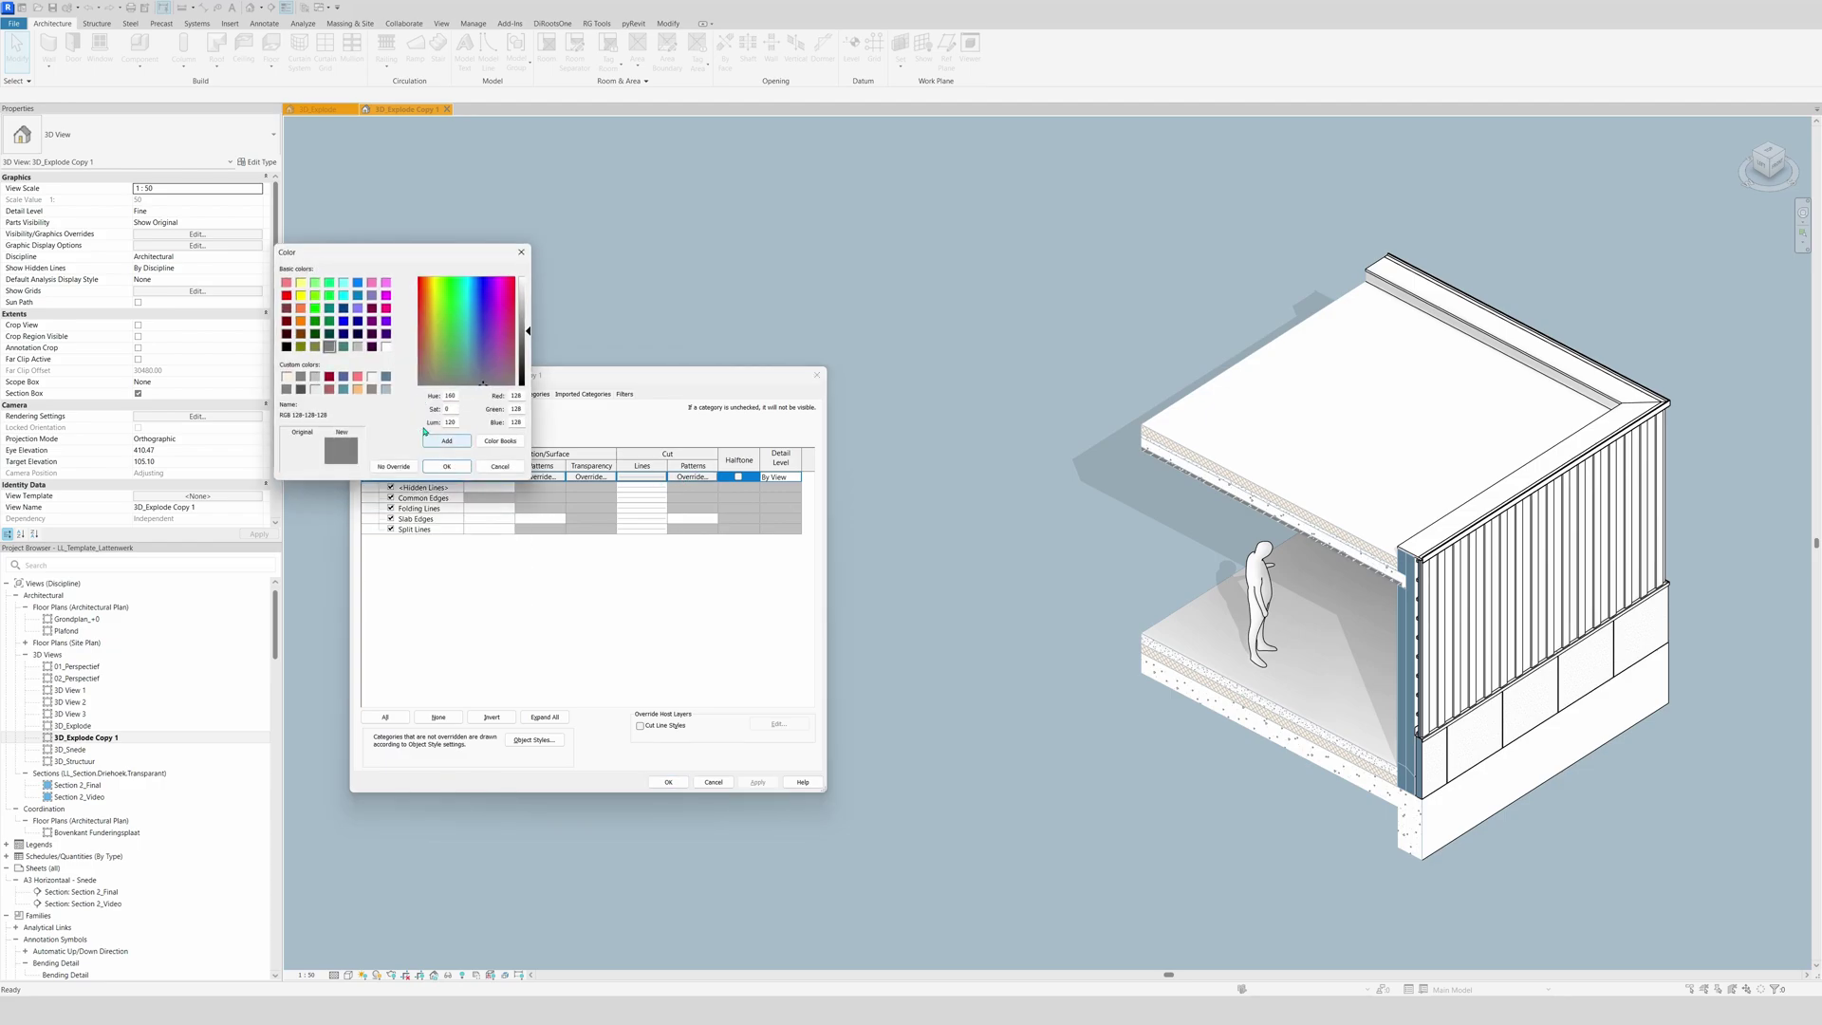
pyautogui.click(386, 378)
pyautogui.click(446, 467)
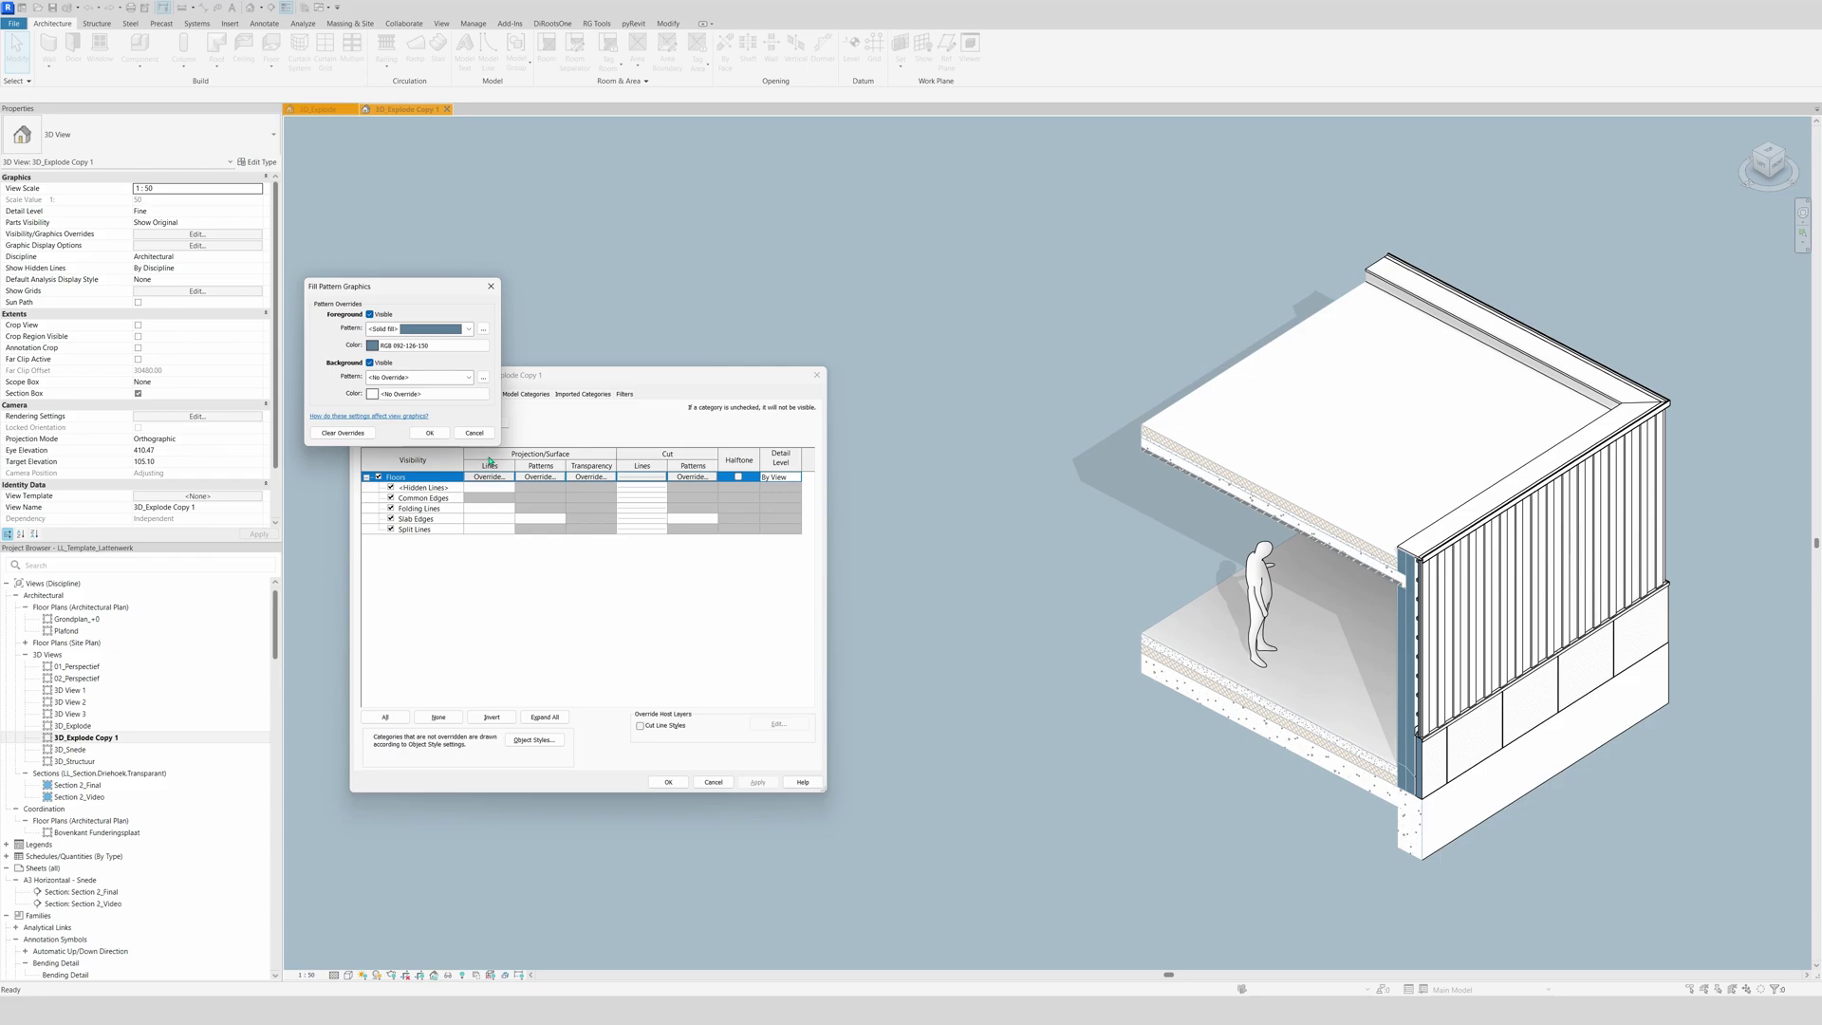
pyautogui.click(429, 433)
pyautogui.click(757, 782)
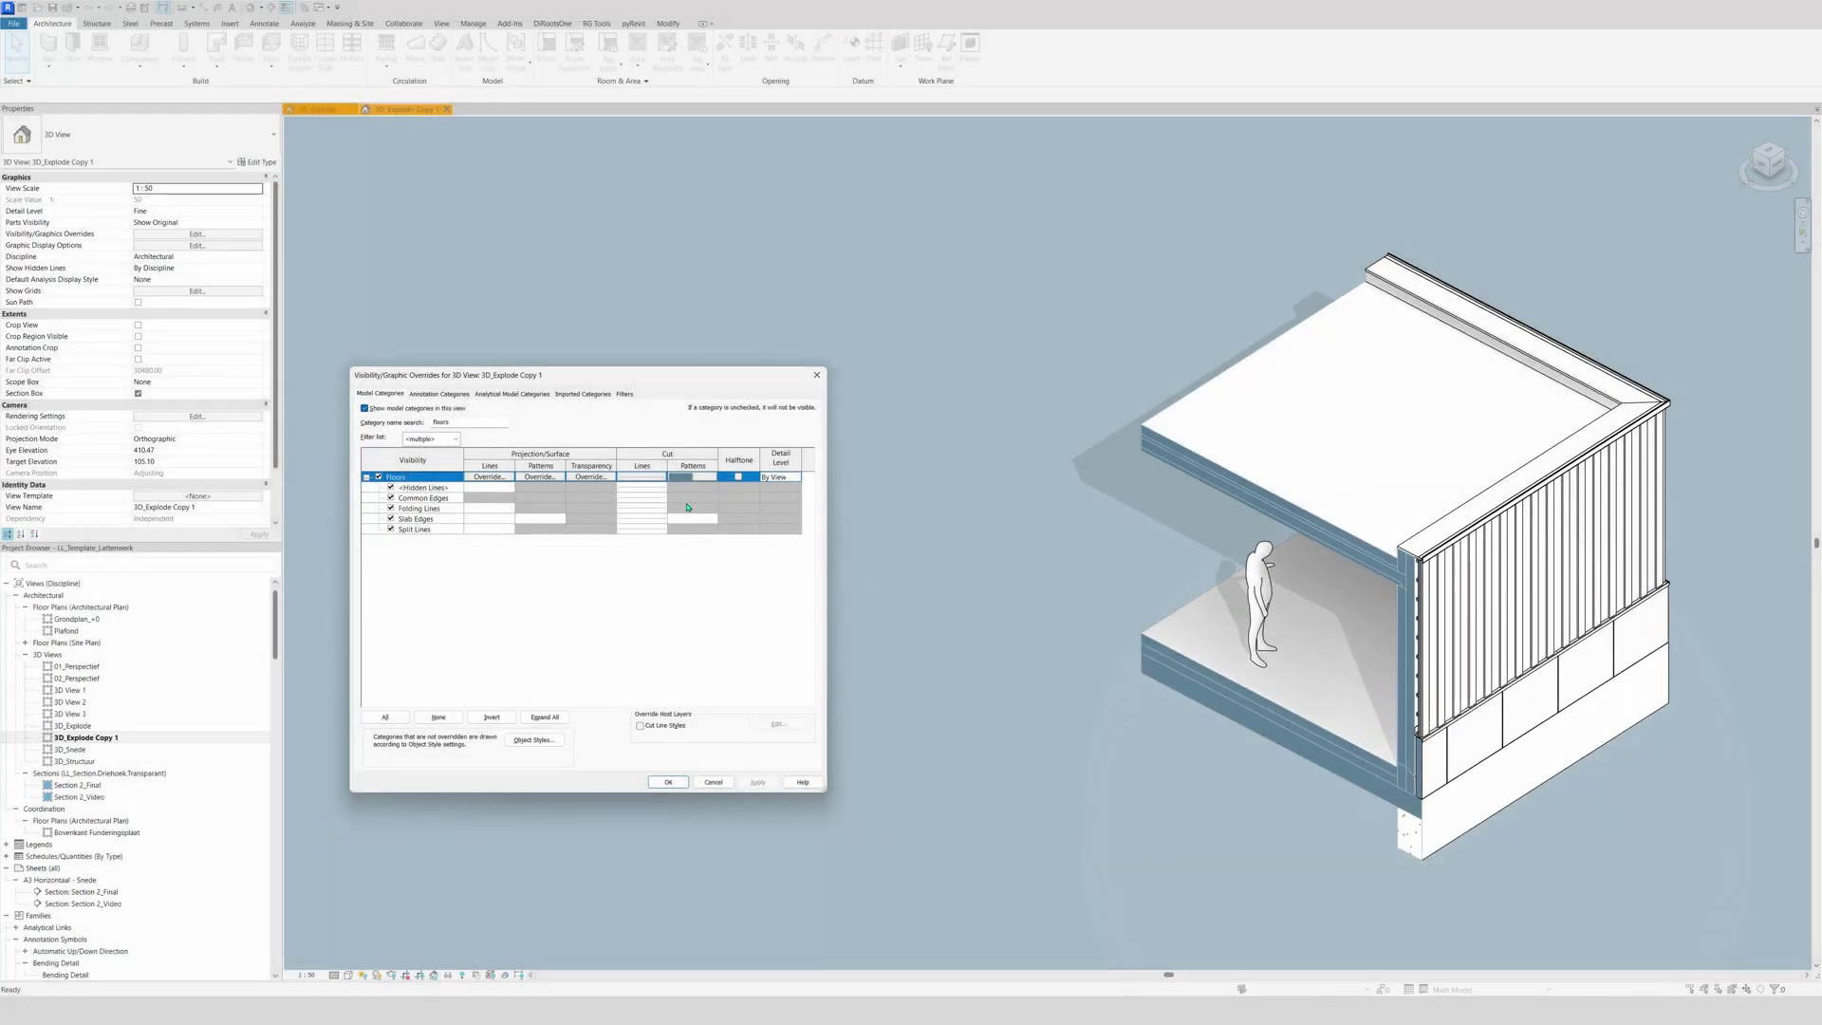
# - Override the Slab Edges subcategory's cut foreground pattern with a solid fill in RGB 092-126-150, apply it and accept the visibility overrides
pyautogui.doubleClick(426, 422)
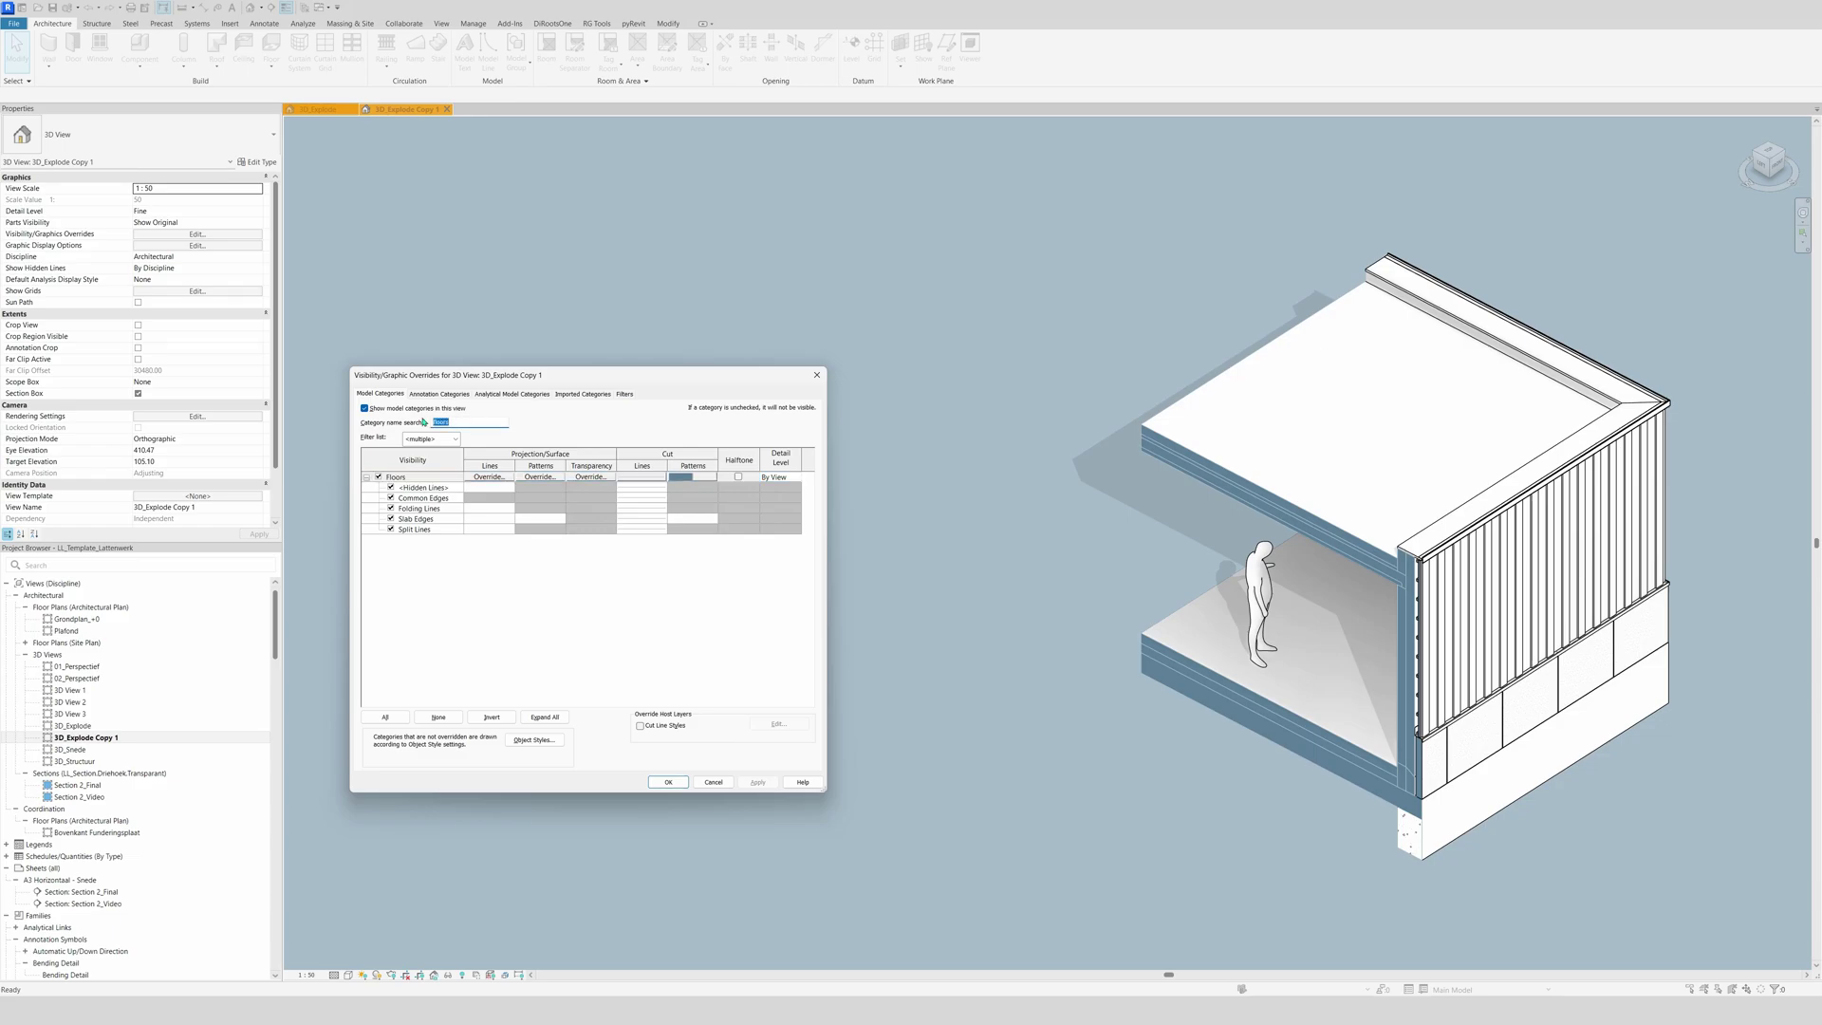
pyautogui.write('slab e')
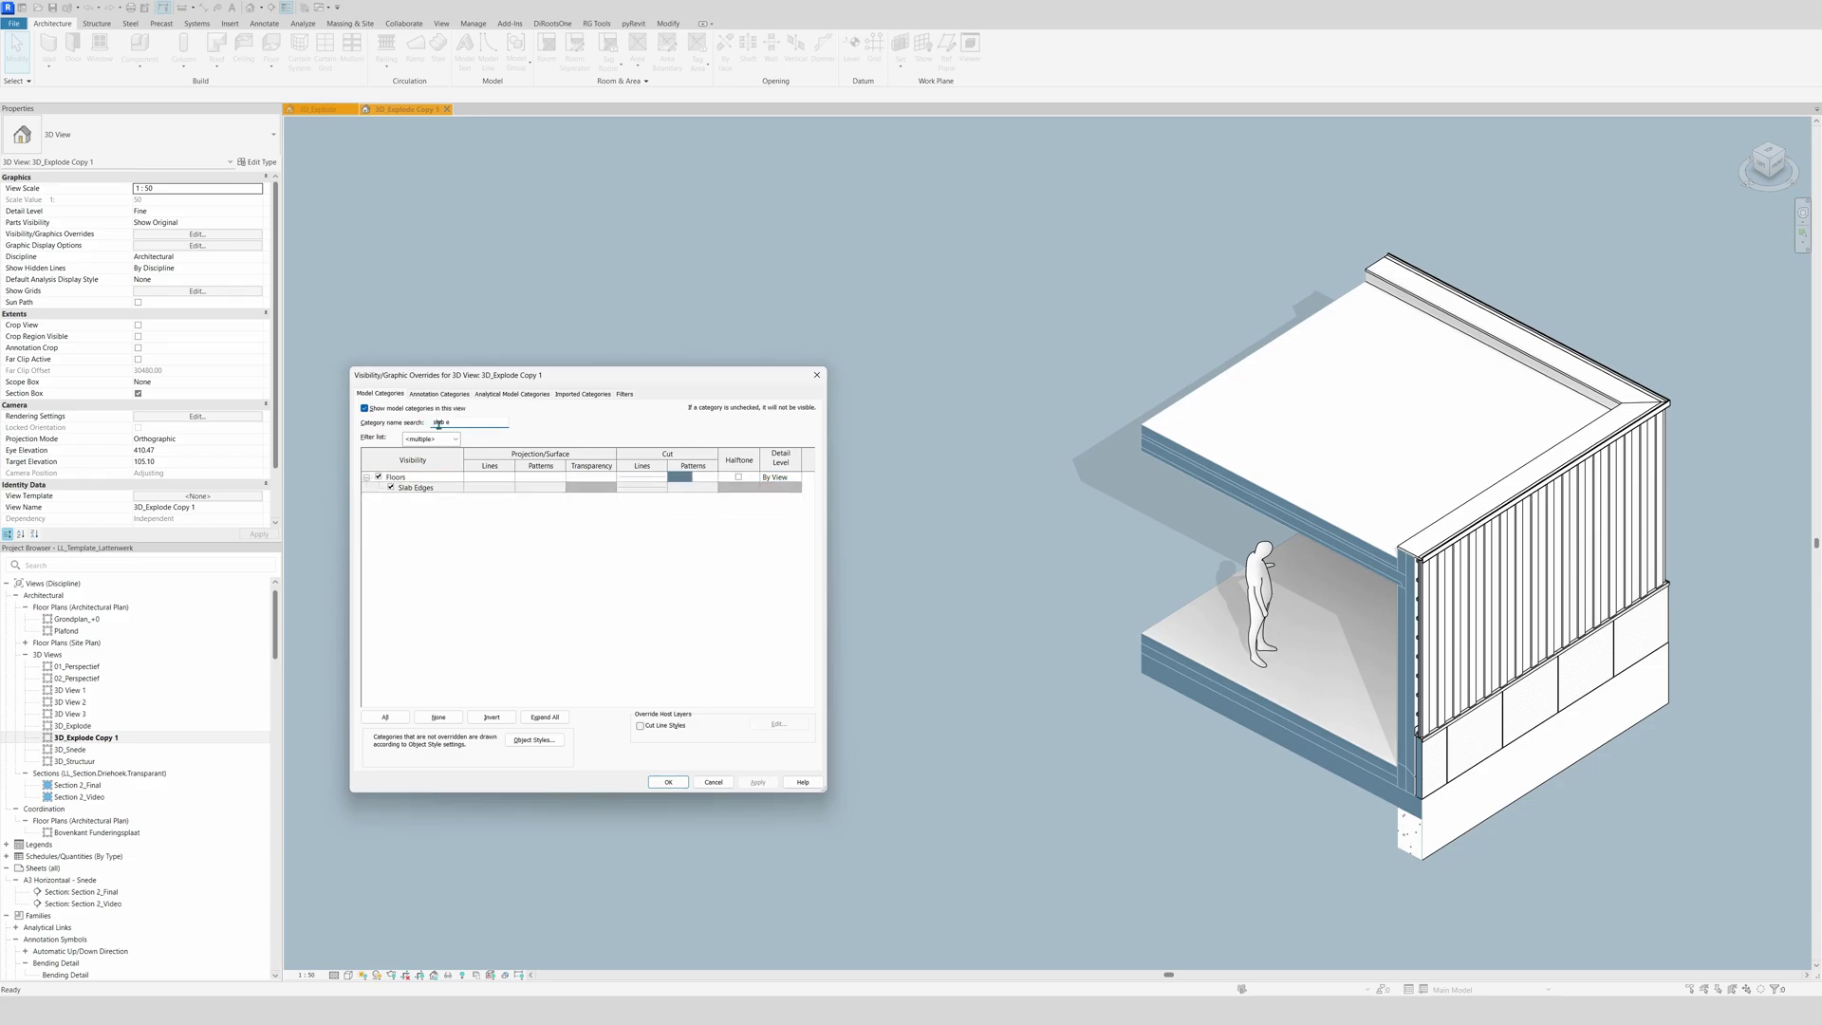
pyautogui.click(679, 486)
pyautogui.click(691, 486)
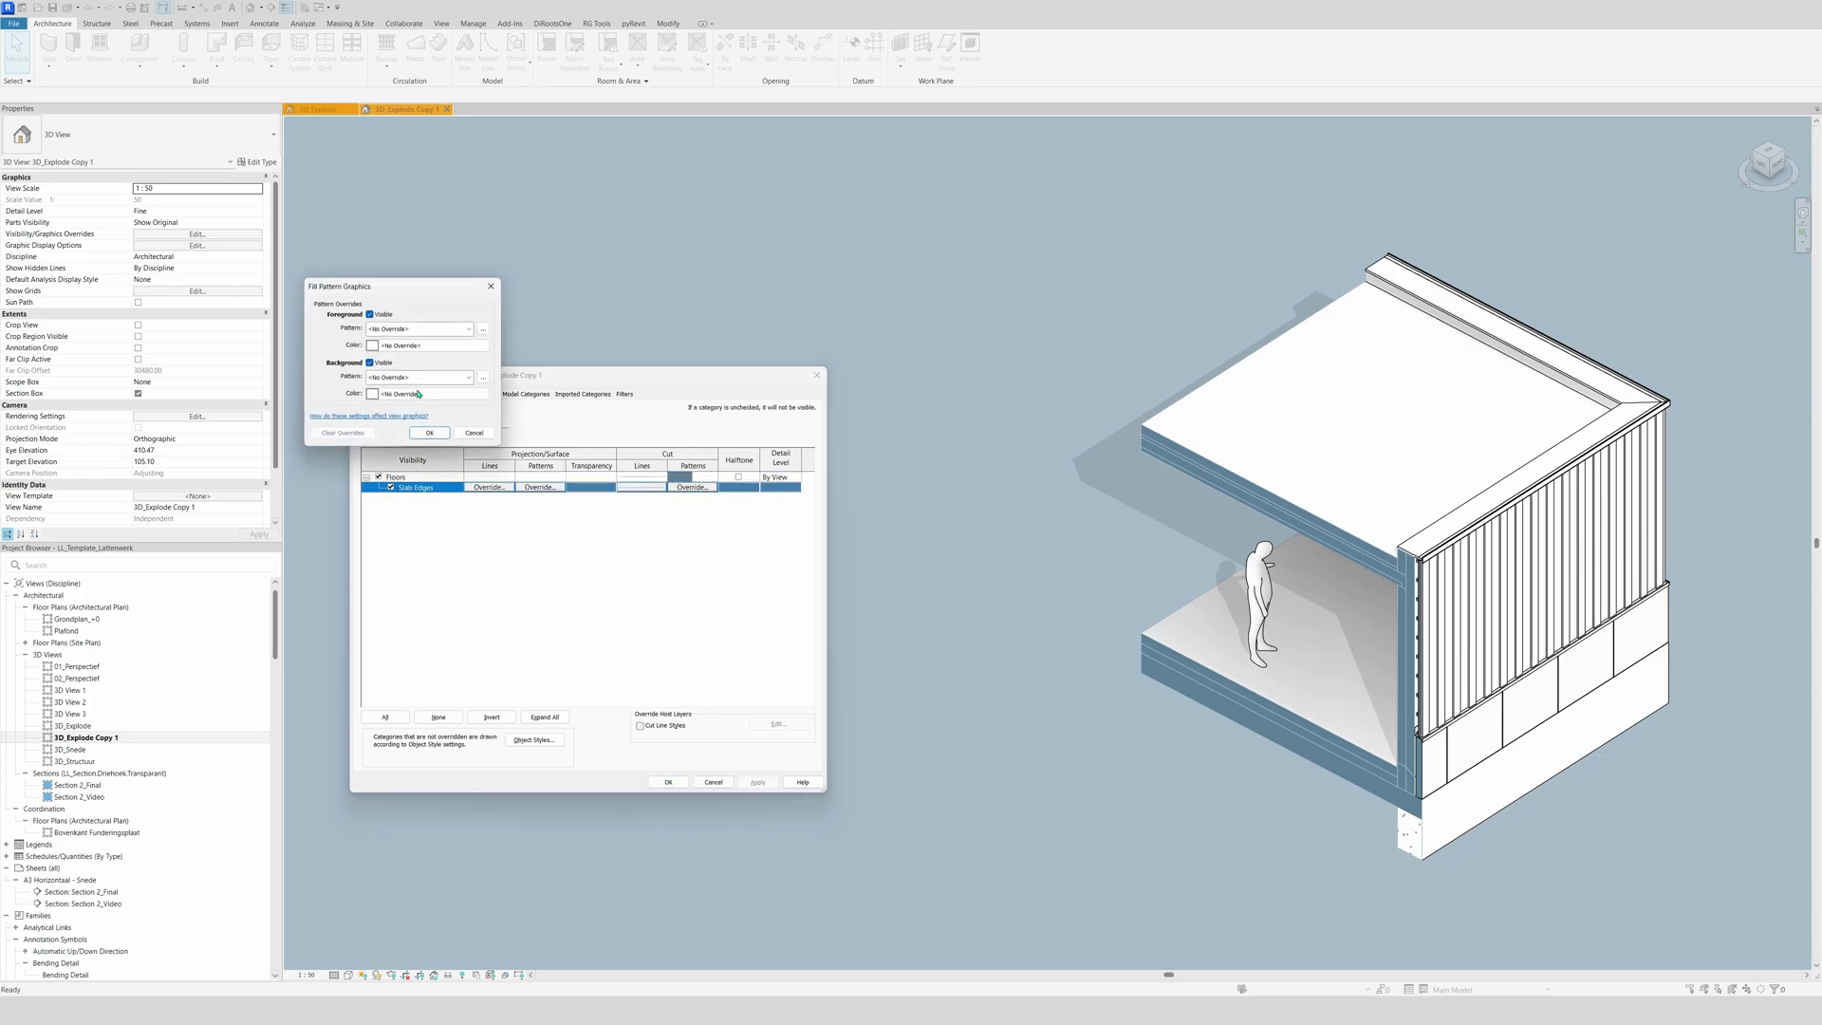
pyautogui.click(395, 330)
pyautogui.scroll(3, 395, 379)
pyautogui.click(399, 339)
pyautogui.click(418, 345)
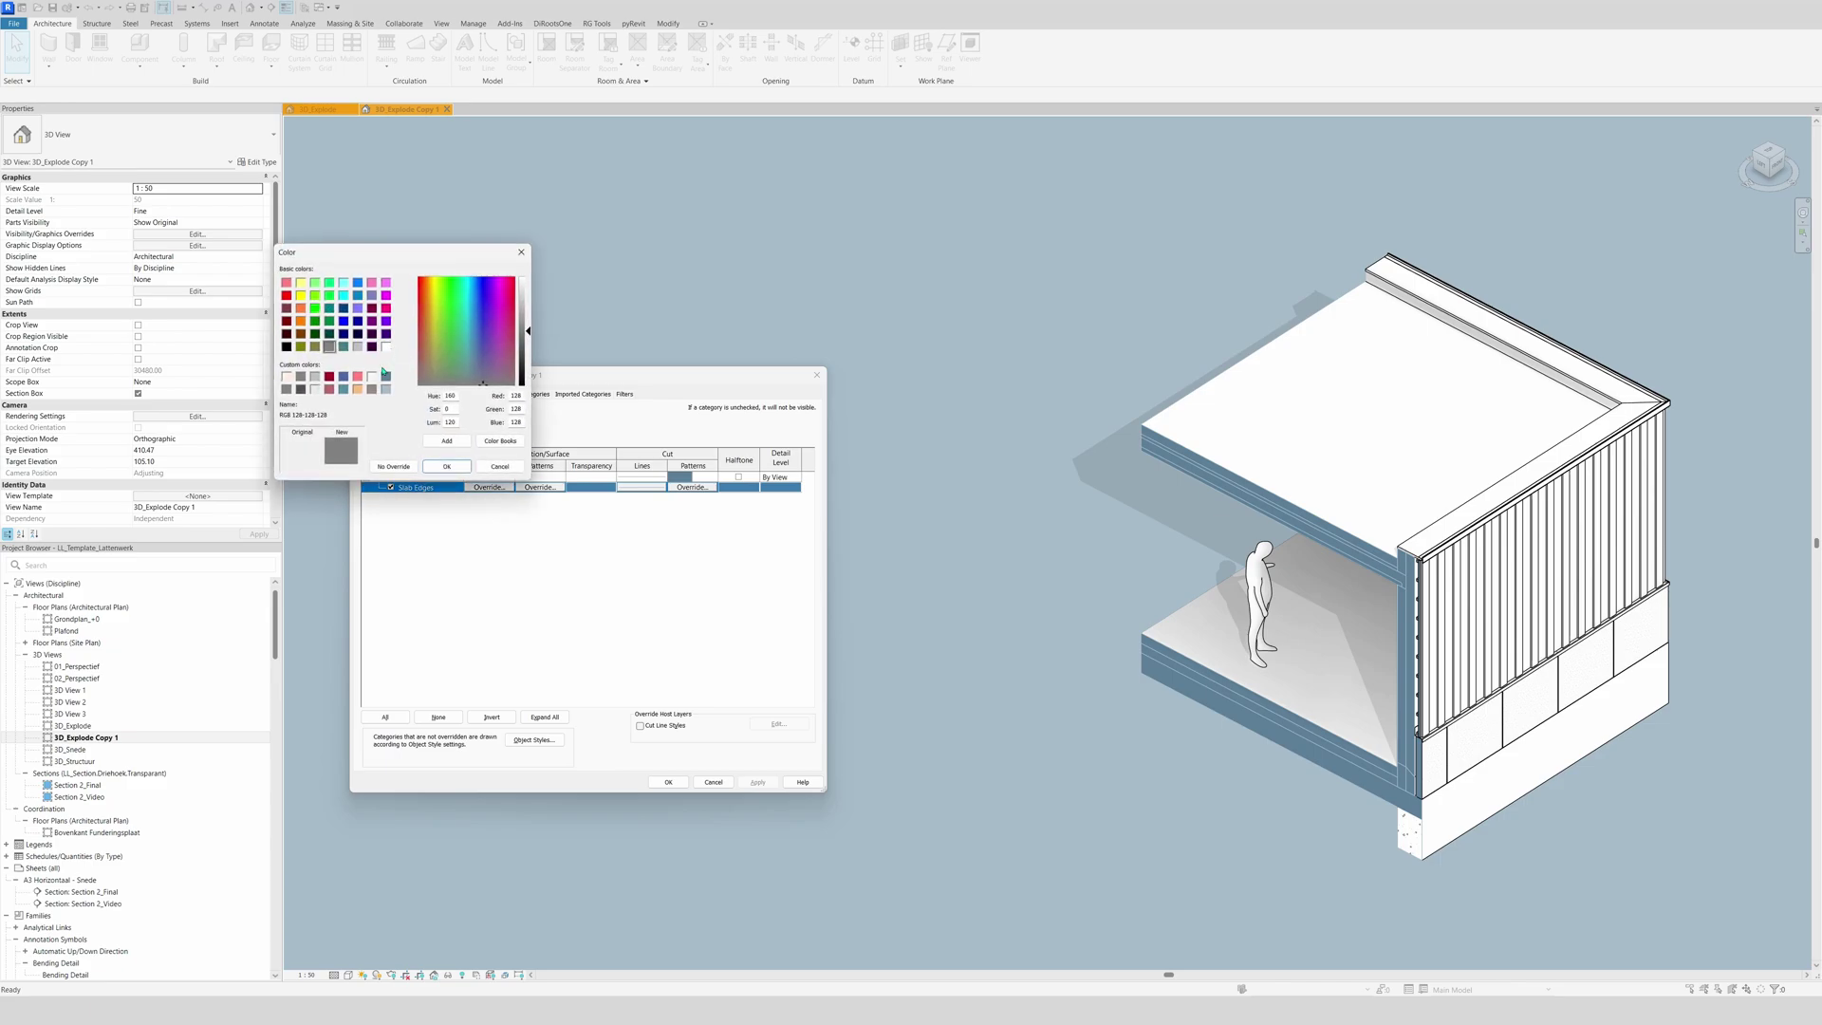
pyautogui.click(386, 389)
pyautogui.click(386, 377)
pyautogui.click(446, 466)
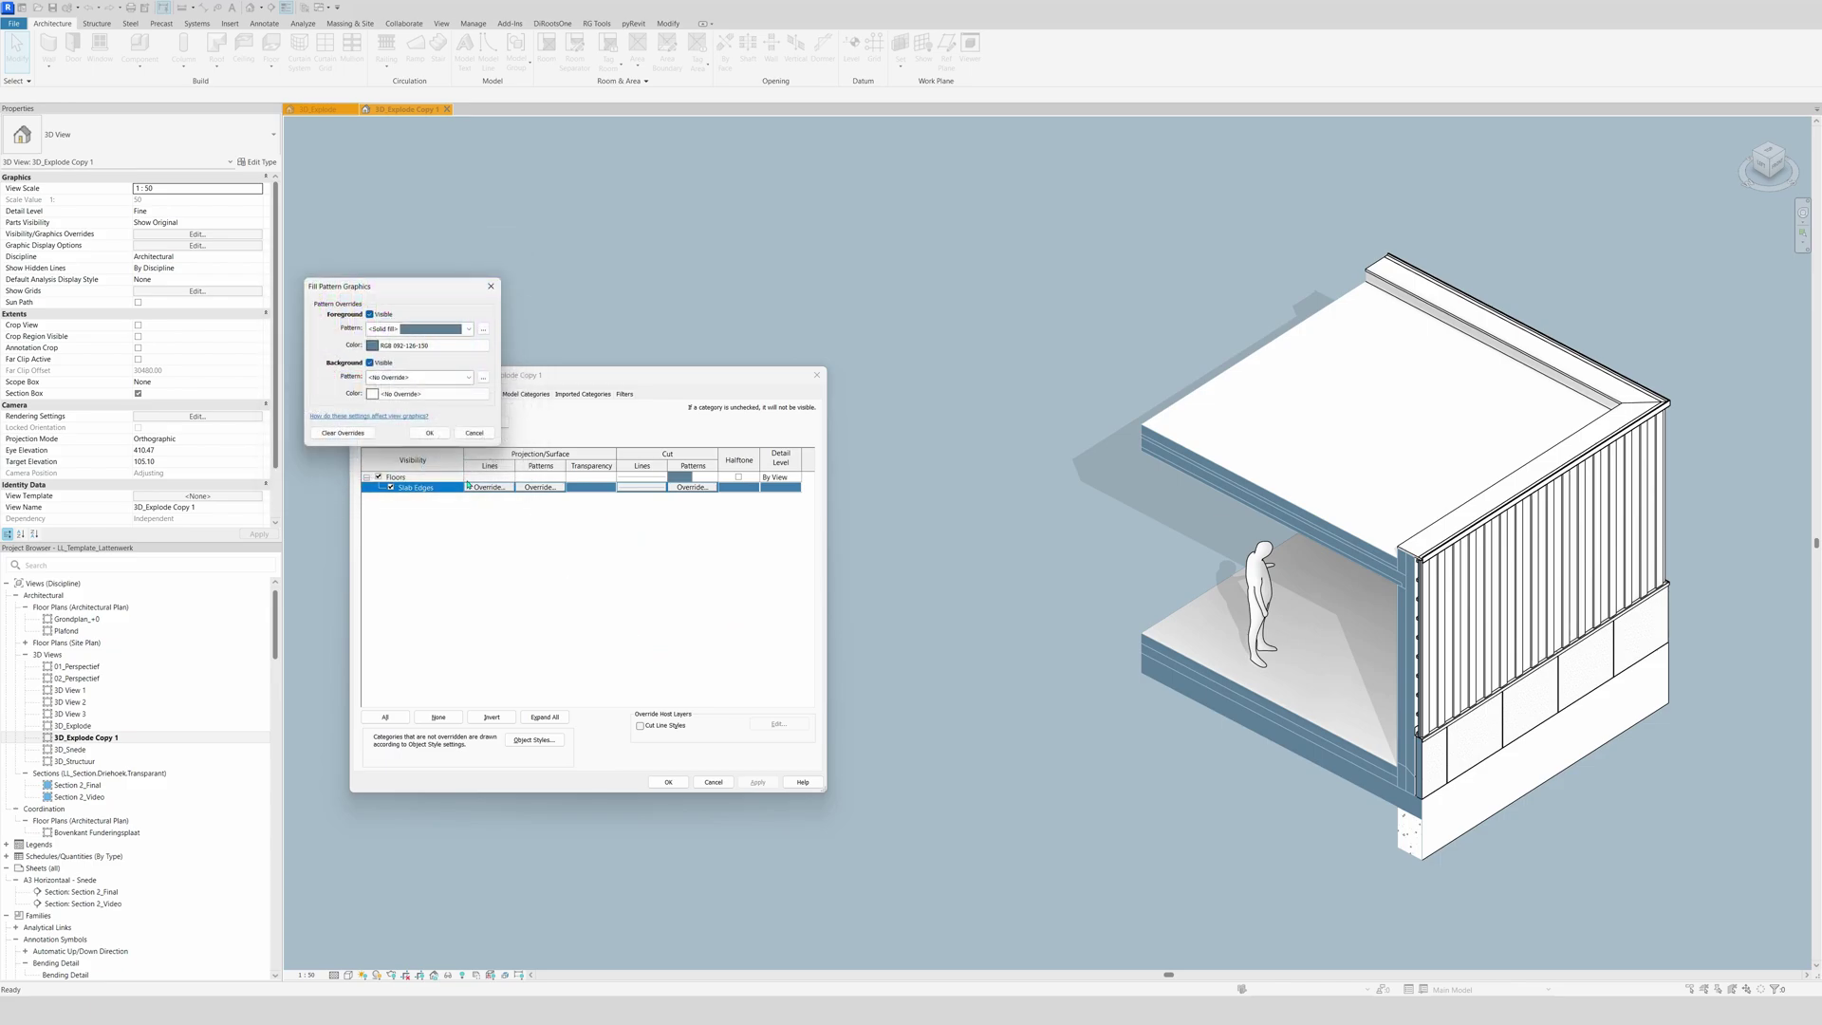
pyautogui.click(429, 433)
pyautogui.click(757, 782)
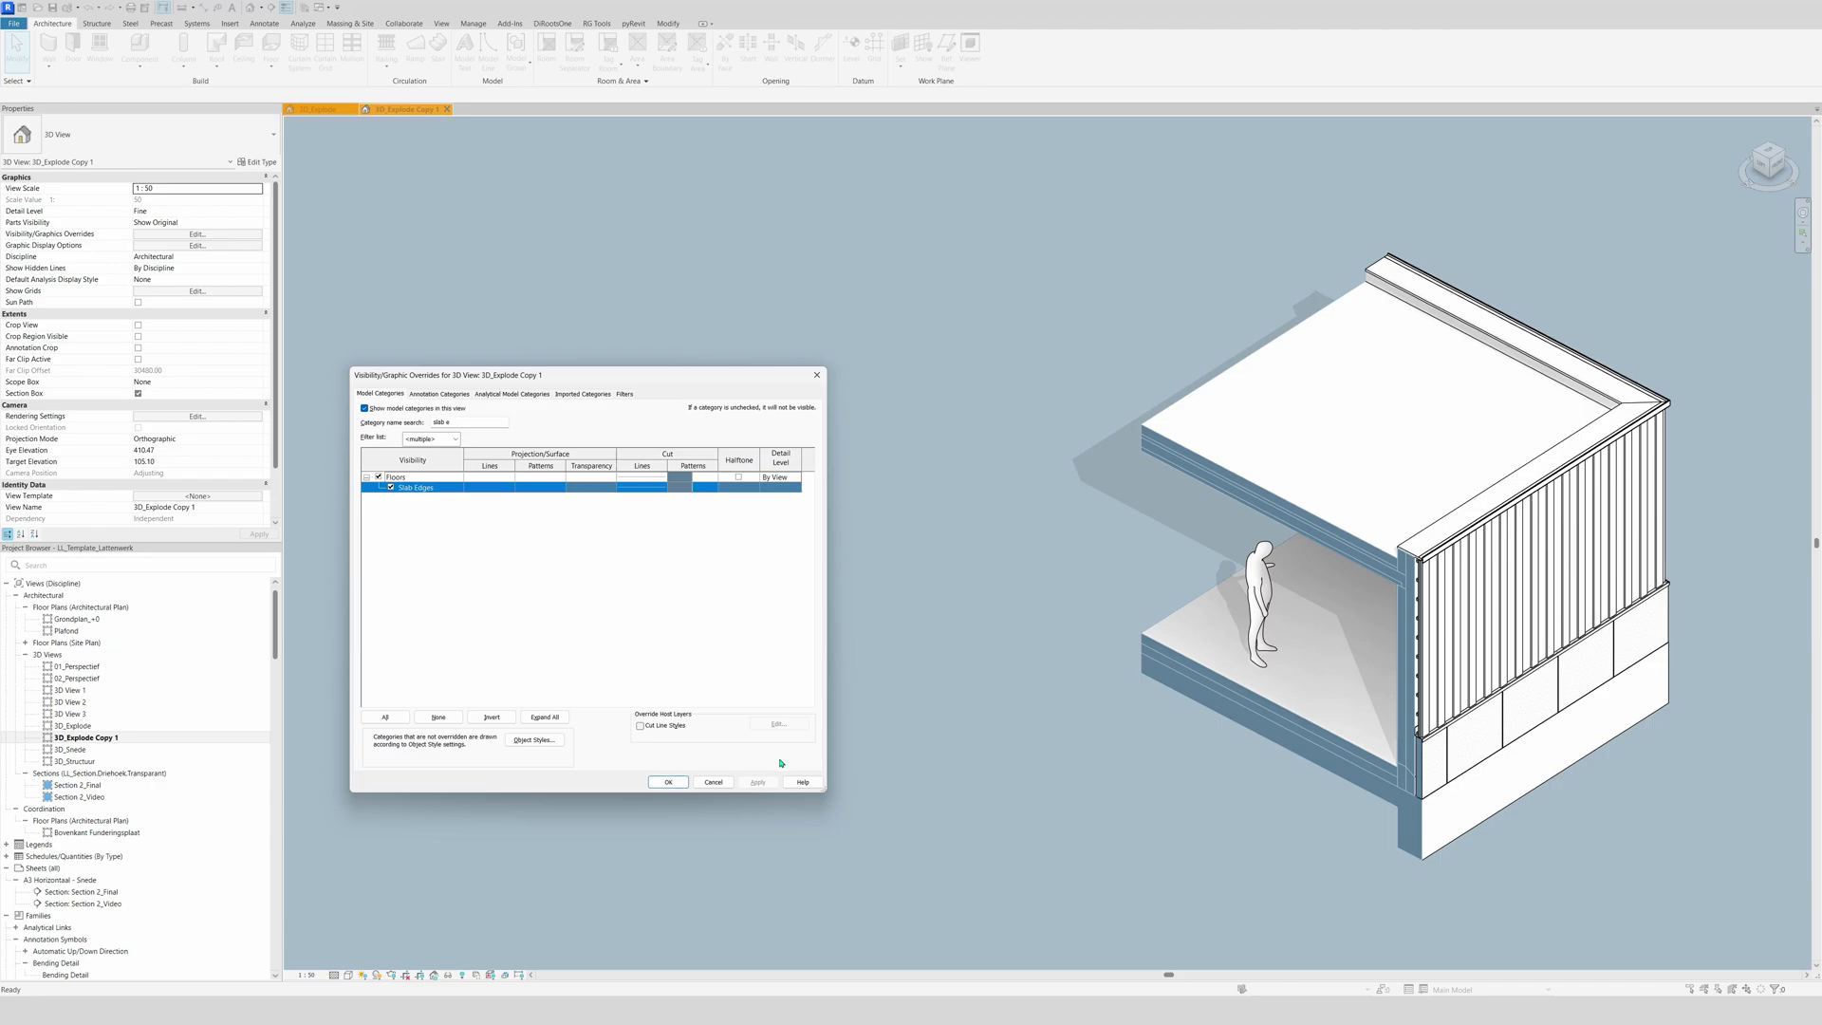
pyautogui.click(668, 782)
# - Create a displacement set from the concrete-panel curtain wall at the facade's base and move it outward, away from the building
pyautogui.scroll(-2, 414, 471)
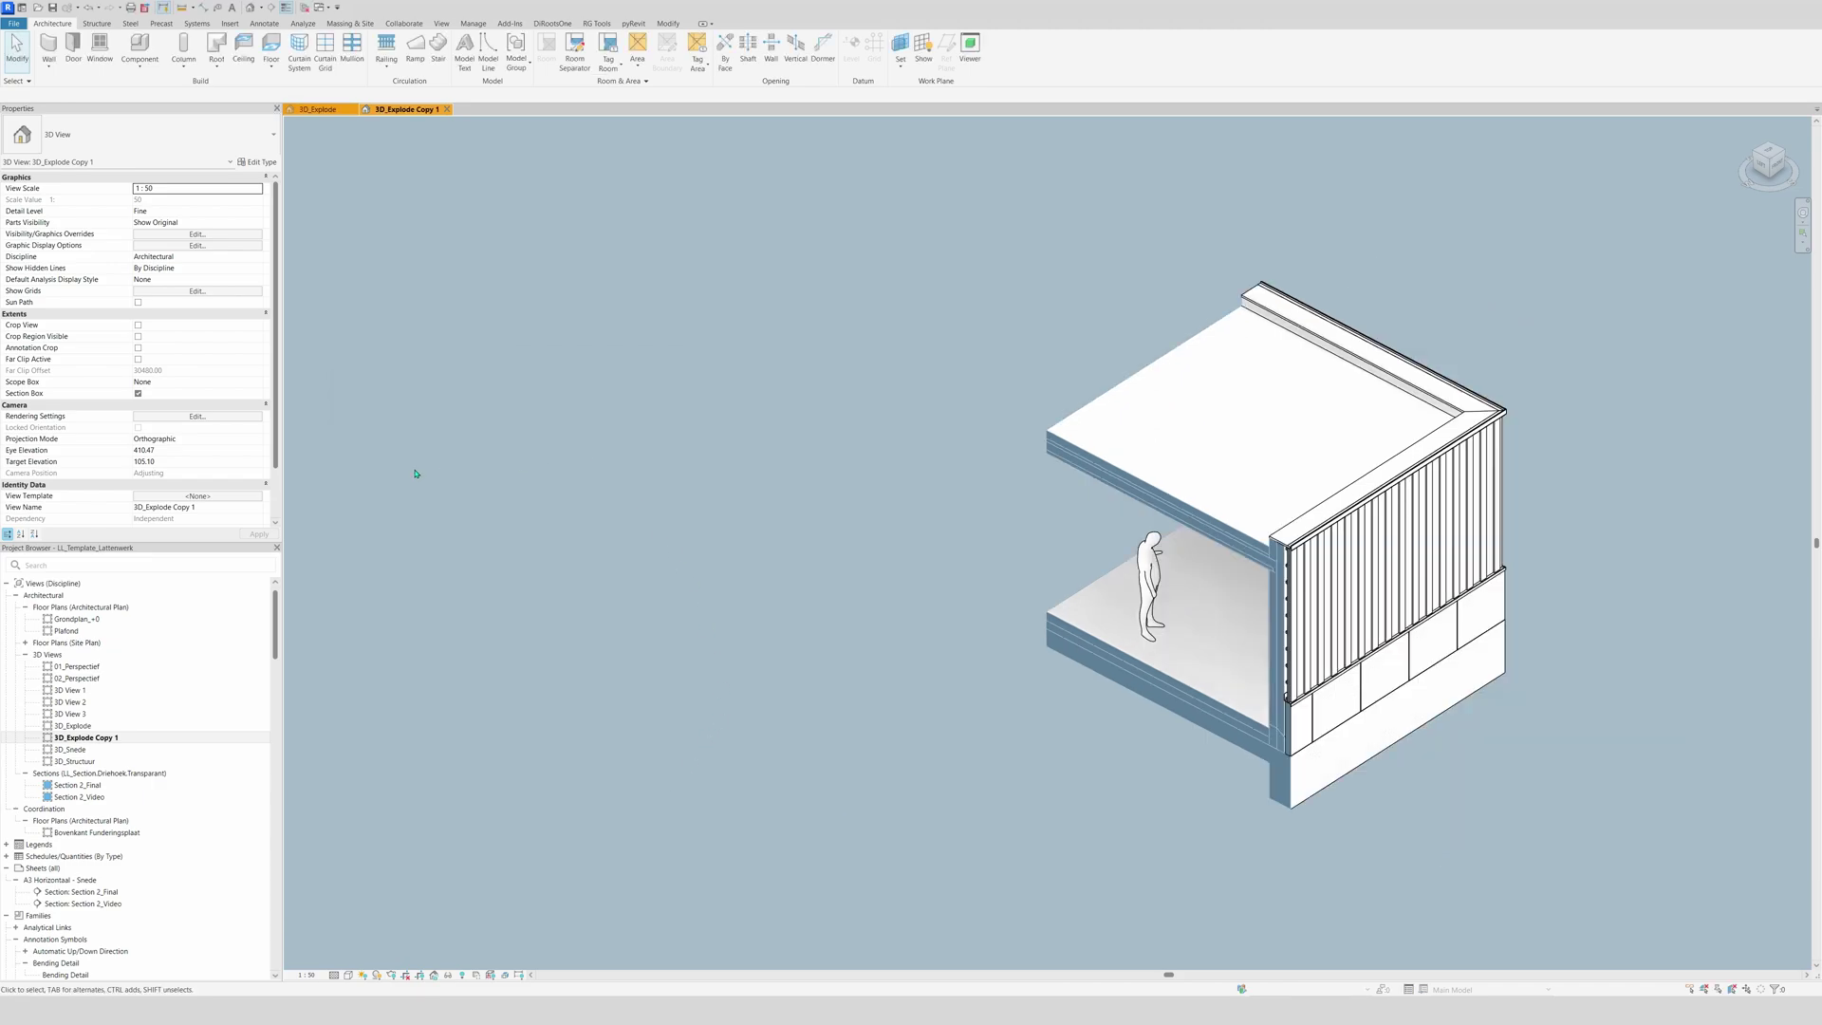
pyautogui.keyDown('shift'); pyautogui.moveTo(888, 619); pyautogui.dragTo(1529, 583, button='middle'); pyautogui.keyUp('shift')
pyautogui.scroll(2, 1529, 583)
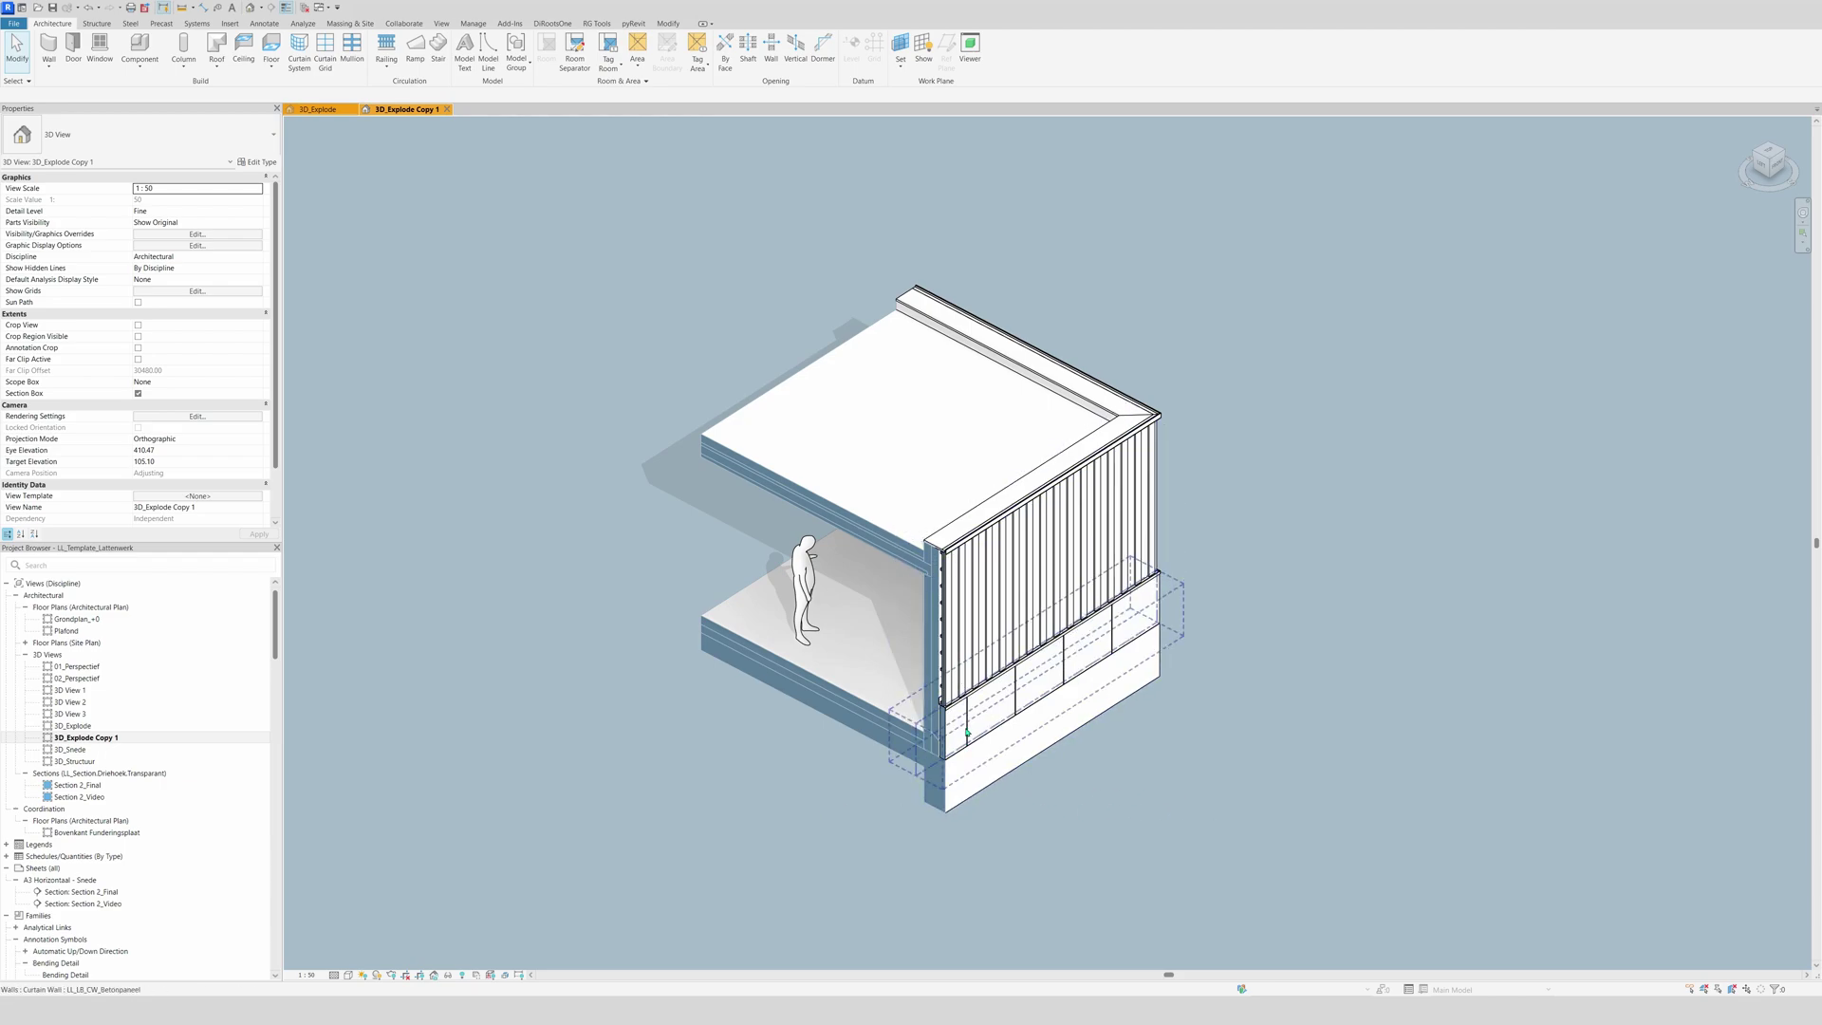
pyautogui.click(1028, 785)
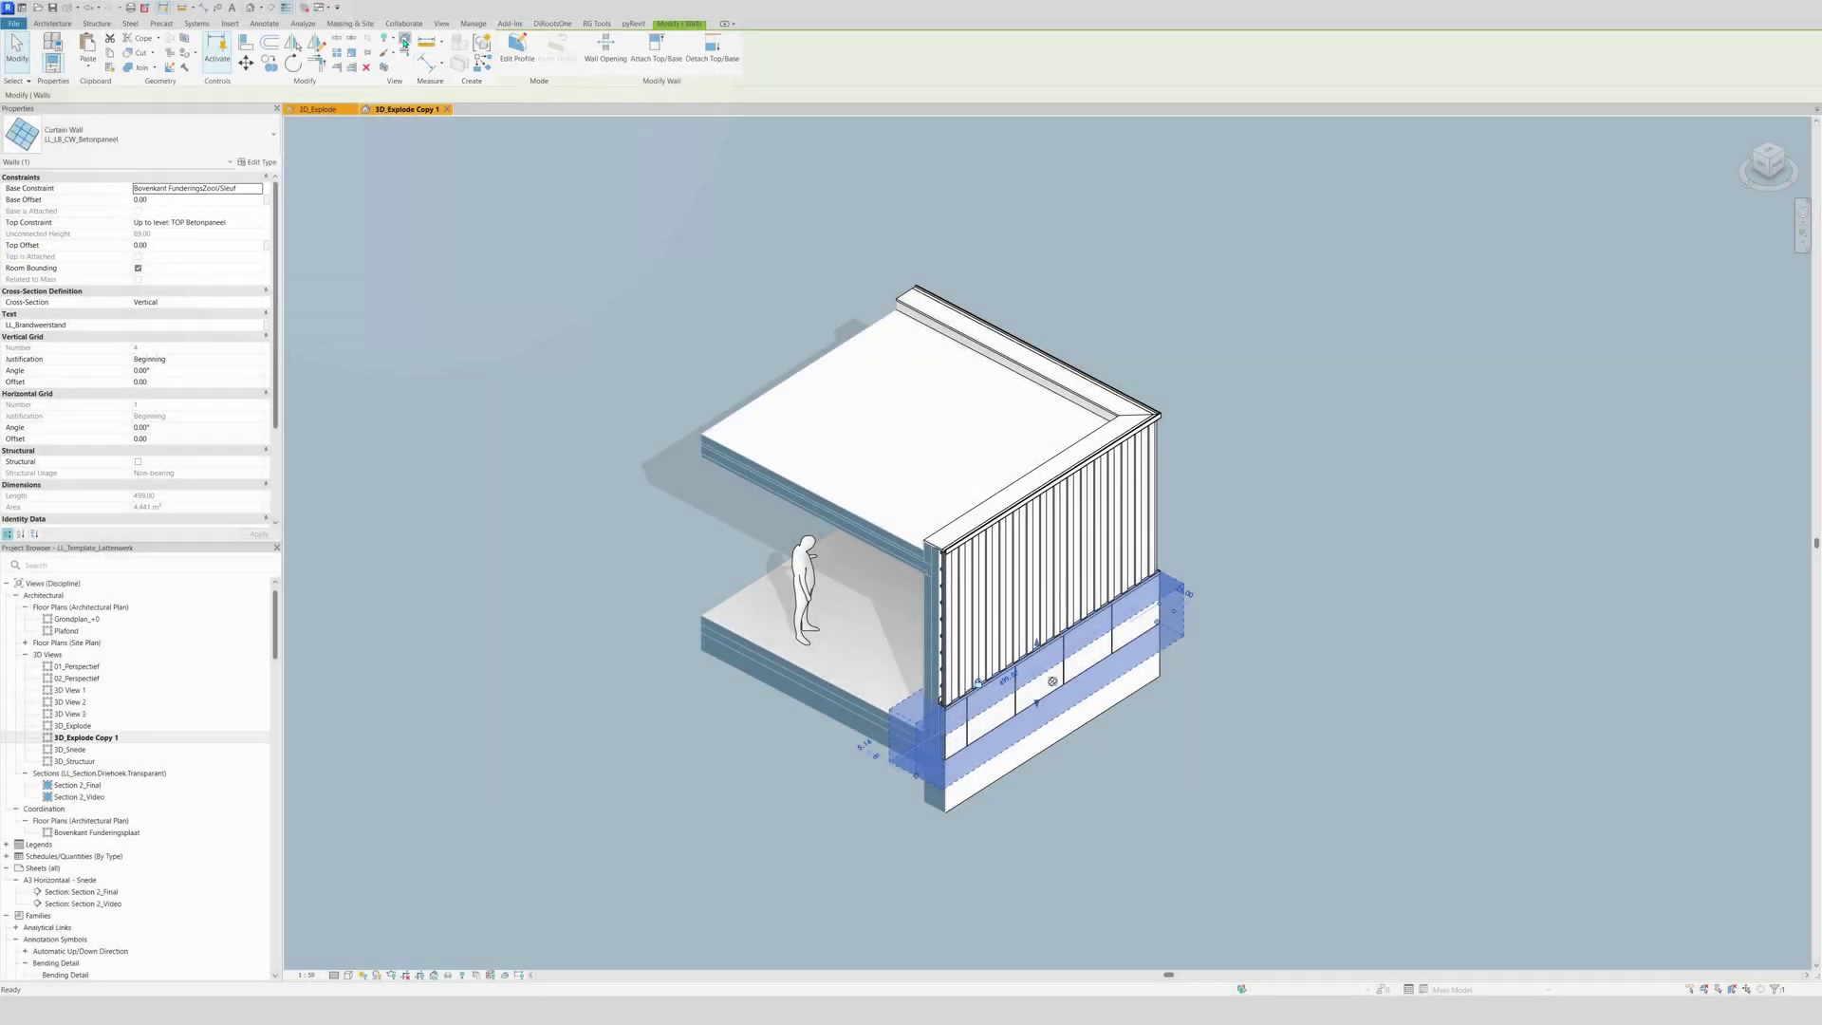
pyautogui.click(405, 43)
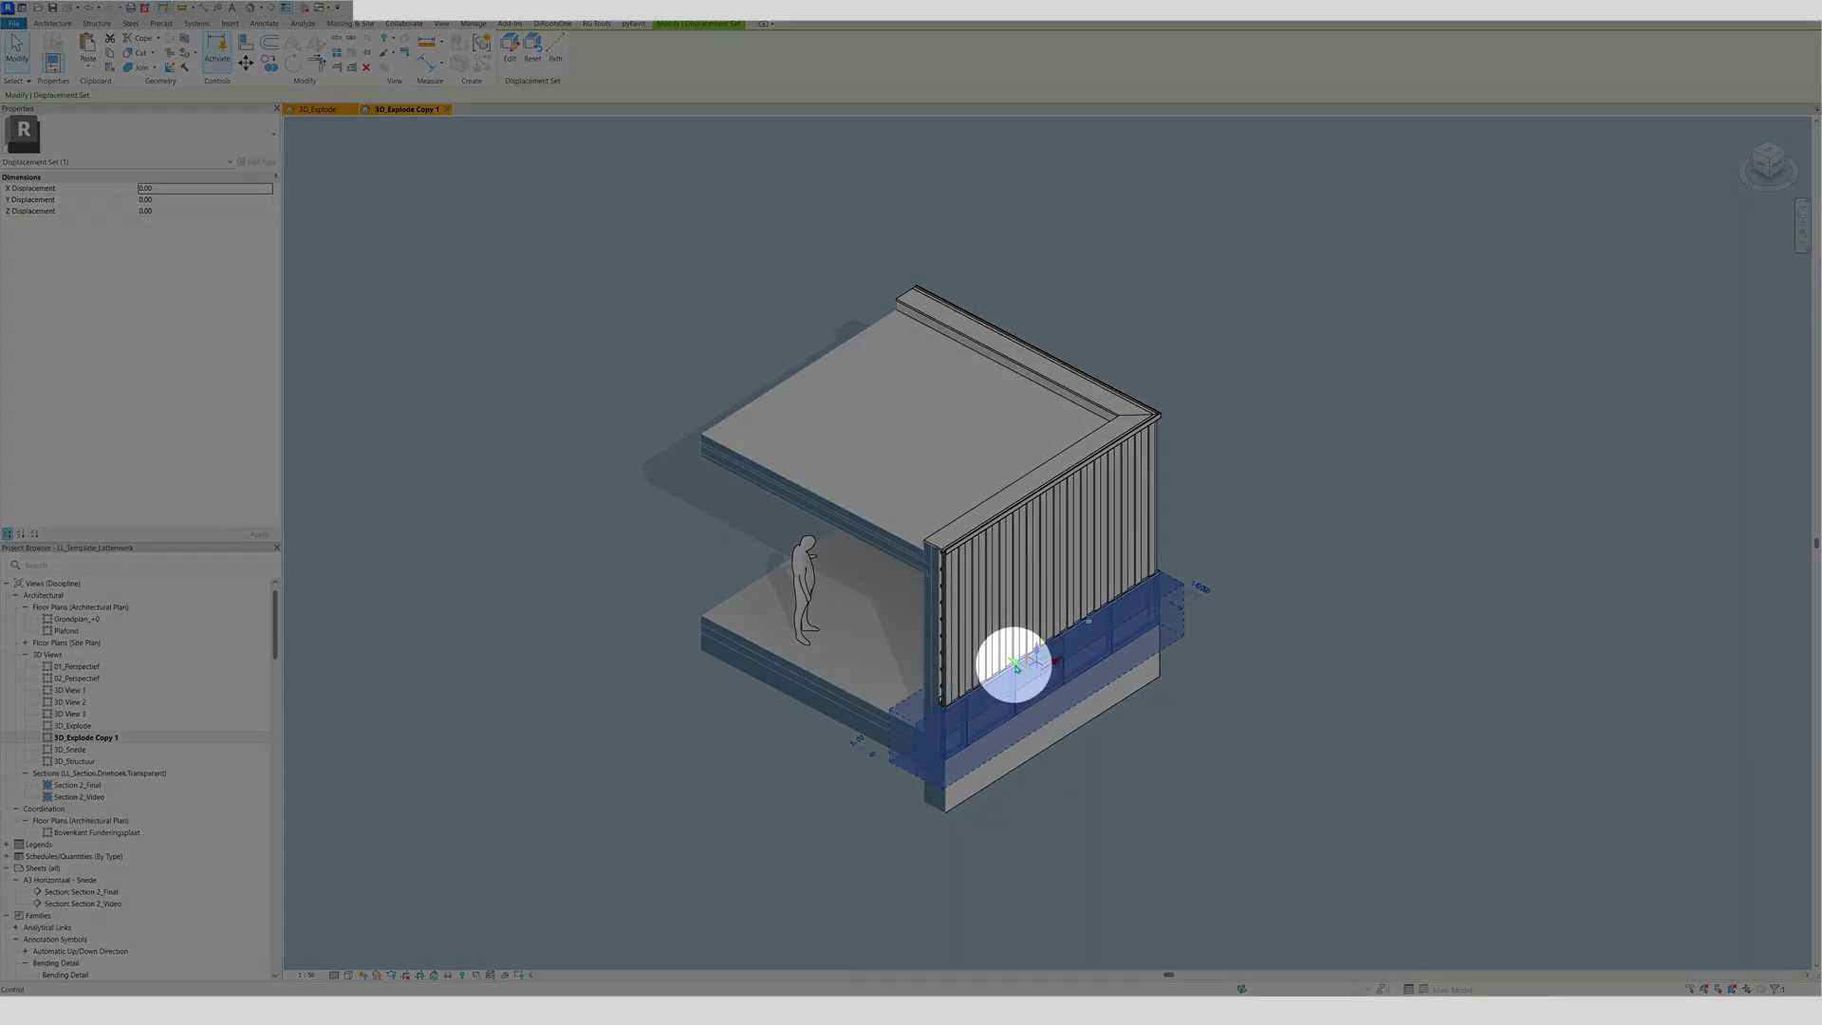
pyautogui.moveTo(1013, 665); pyautogui.dragTo(1148, 719)
pyautogui.click(1419, 609)
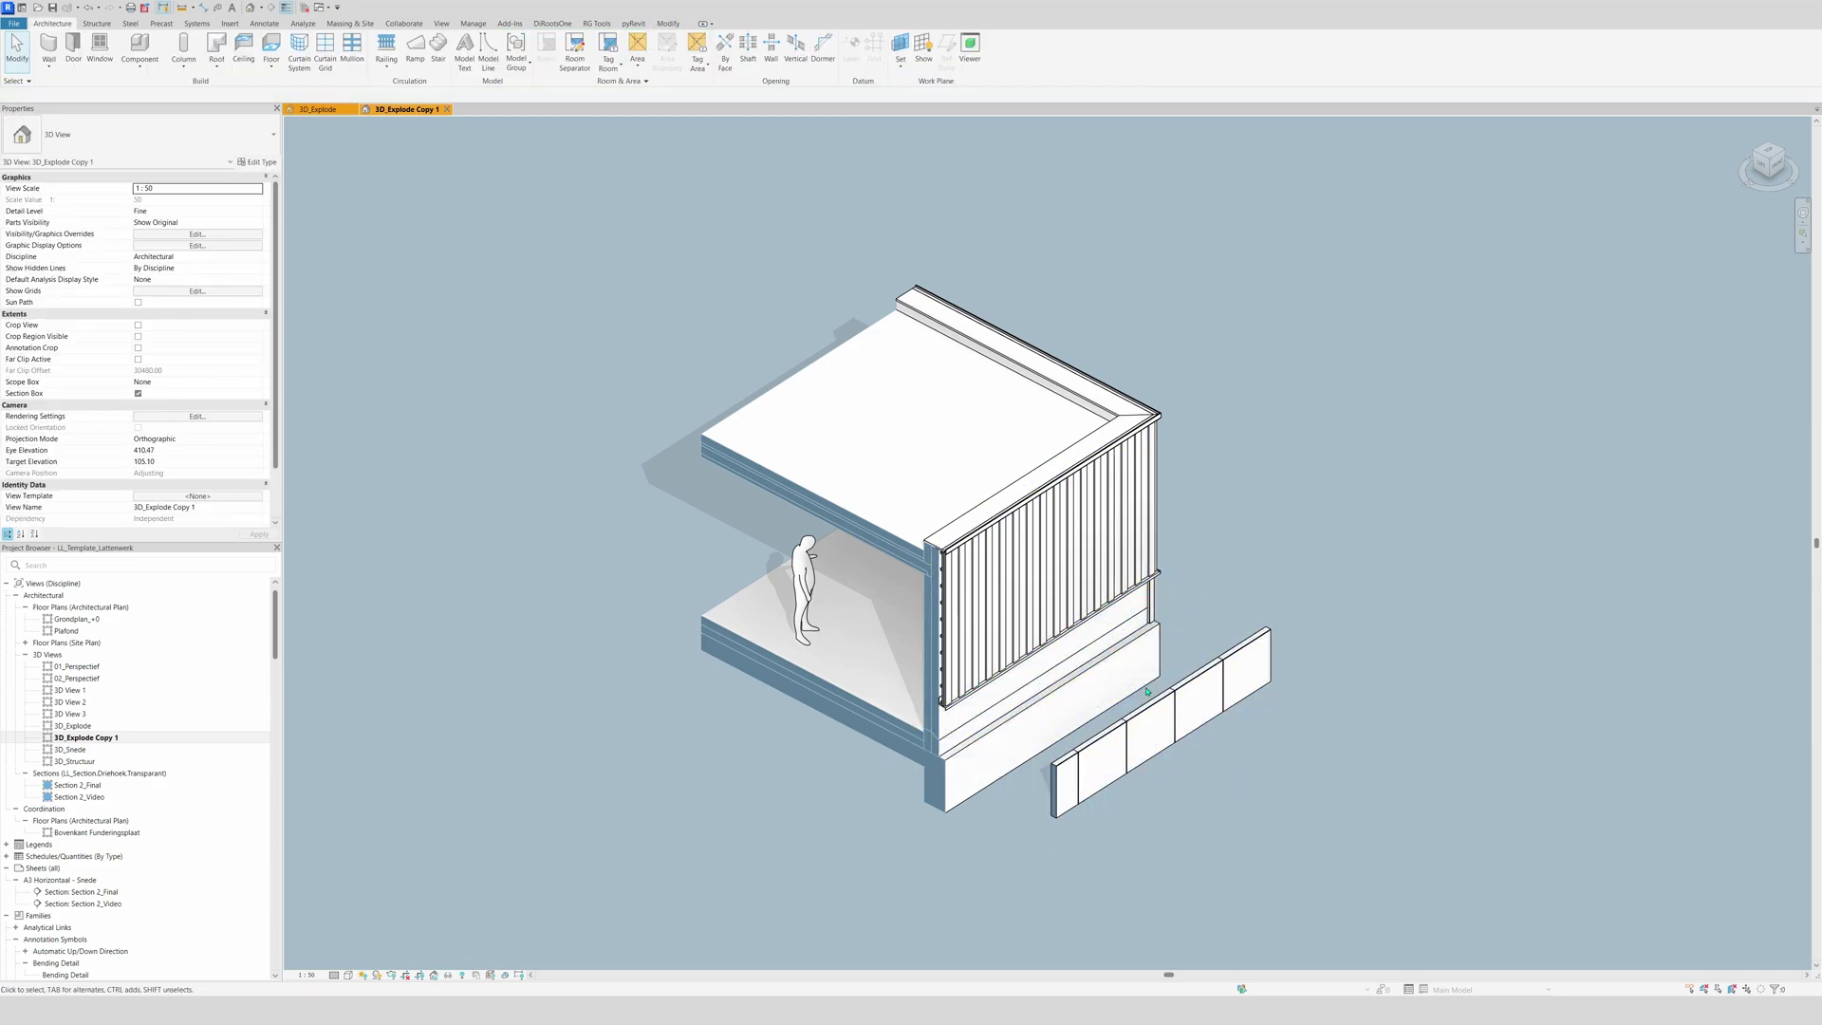
# - Displace the horizontal drip profile beneath the vertical cladding outward from the facade, above the detached concrete panels
pyautogui.click(956, 713)
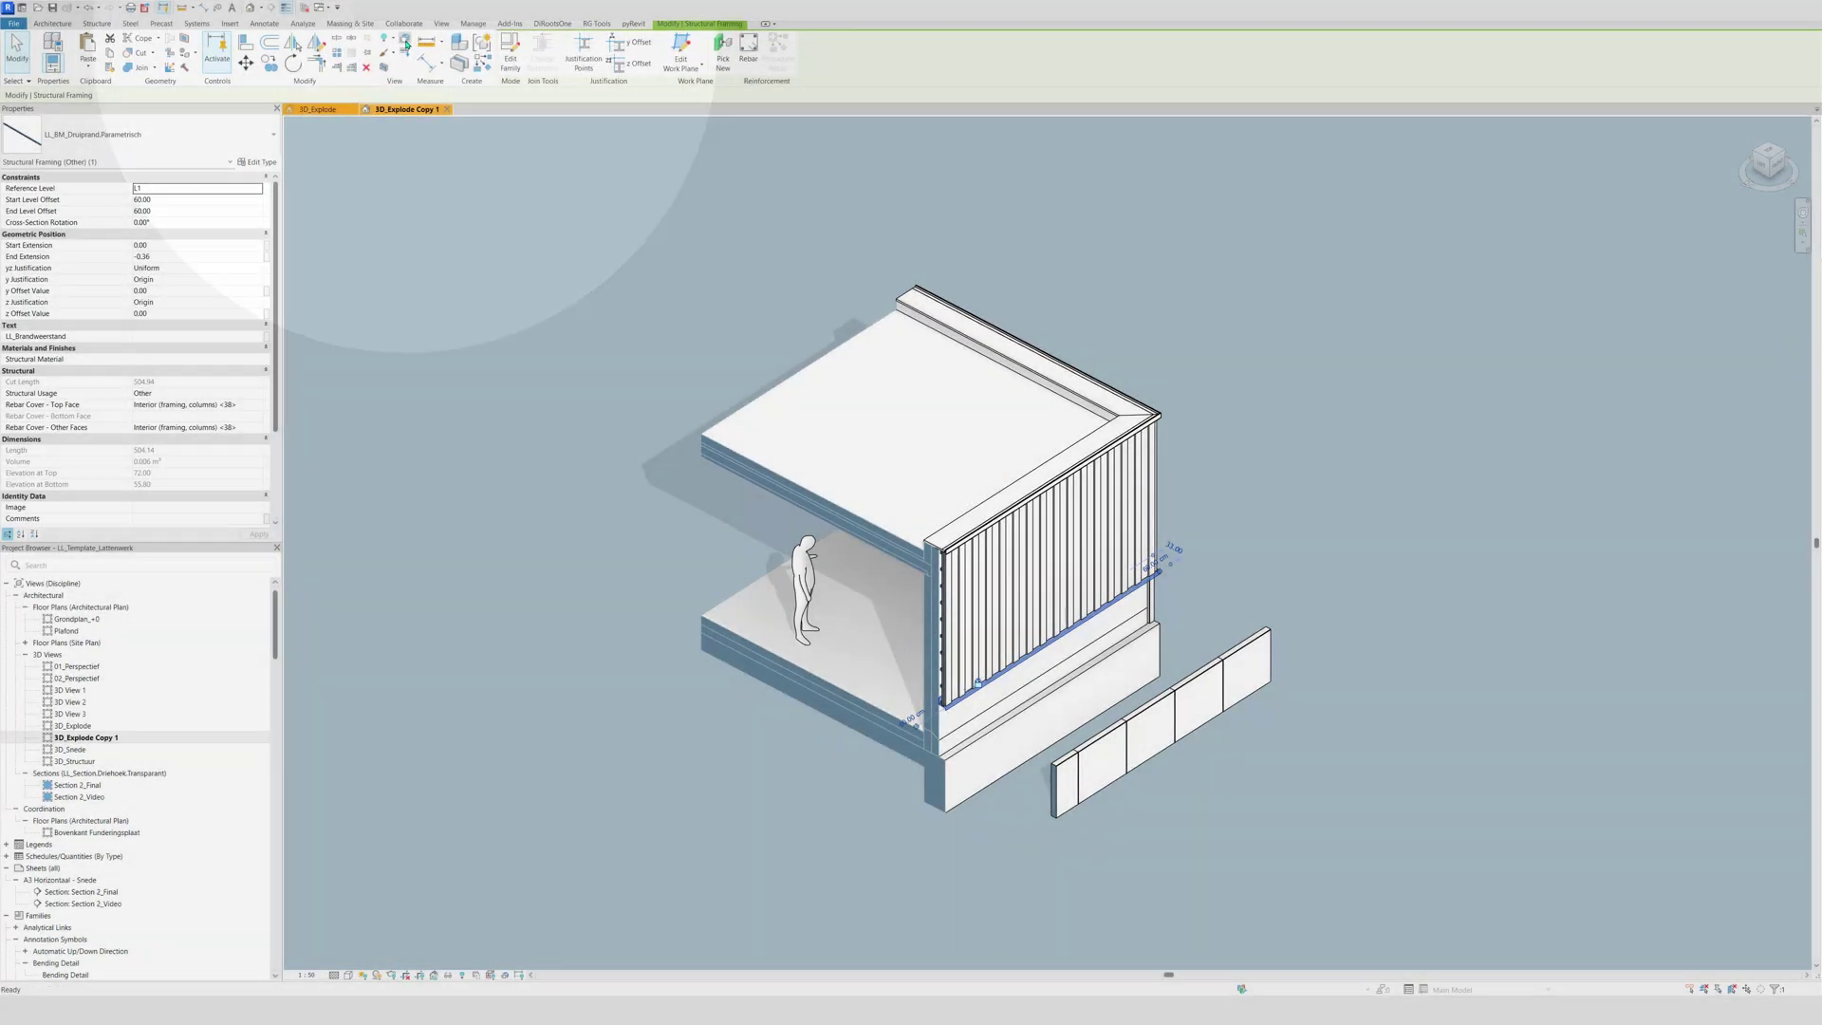
pyautogui.click(406, 45)
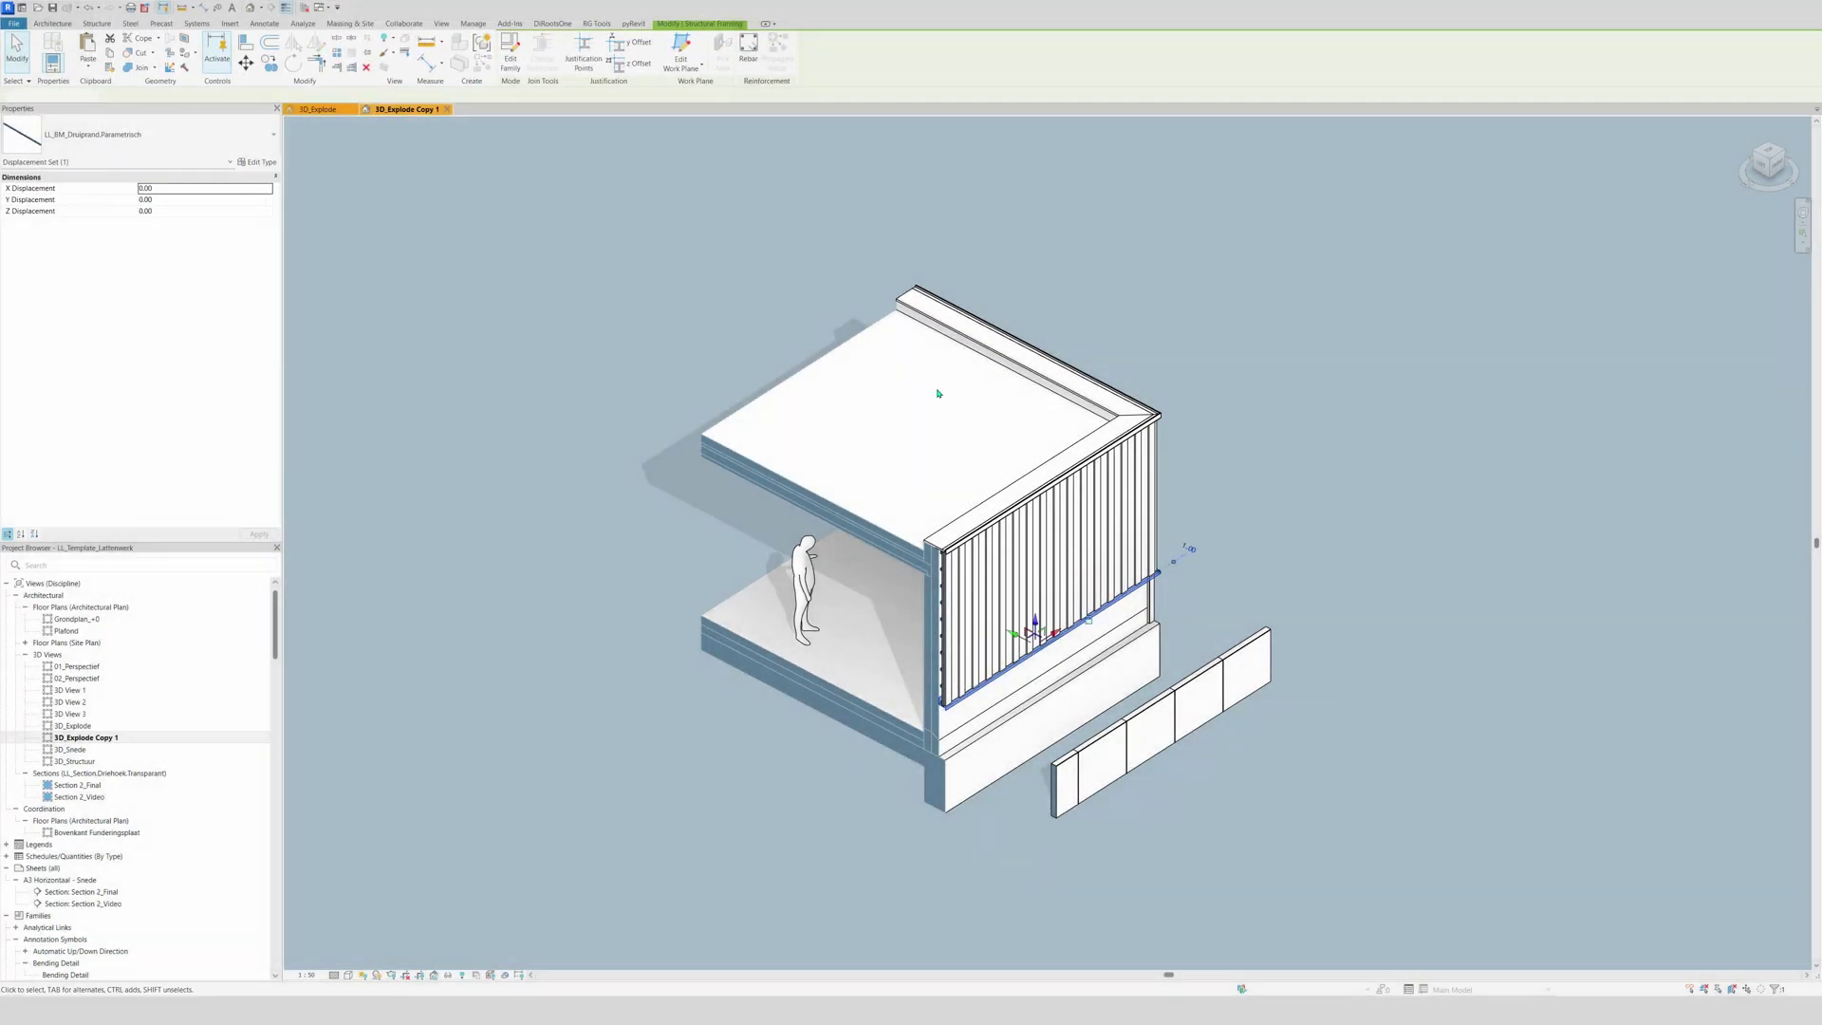
pyautogui.moveTo(1051, 641)
pyautogui.mouseDown()
pyautogui.moveTo(1140, 685)
pyautogui.moveTo(1183, 736)
pyautogui.mouseUp()
# - Displace the vertical slatted curtain wall outward from the facade by about -144 in Y
pyautogui.click(1030, 589)
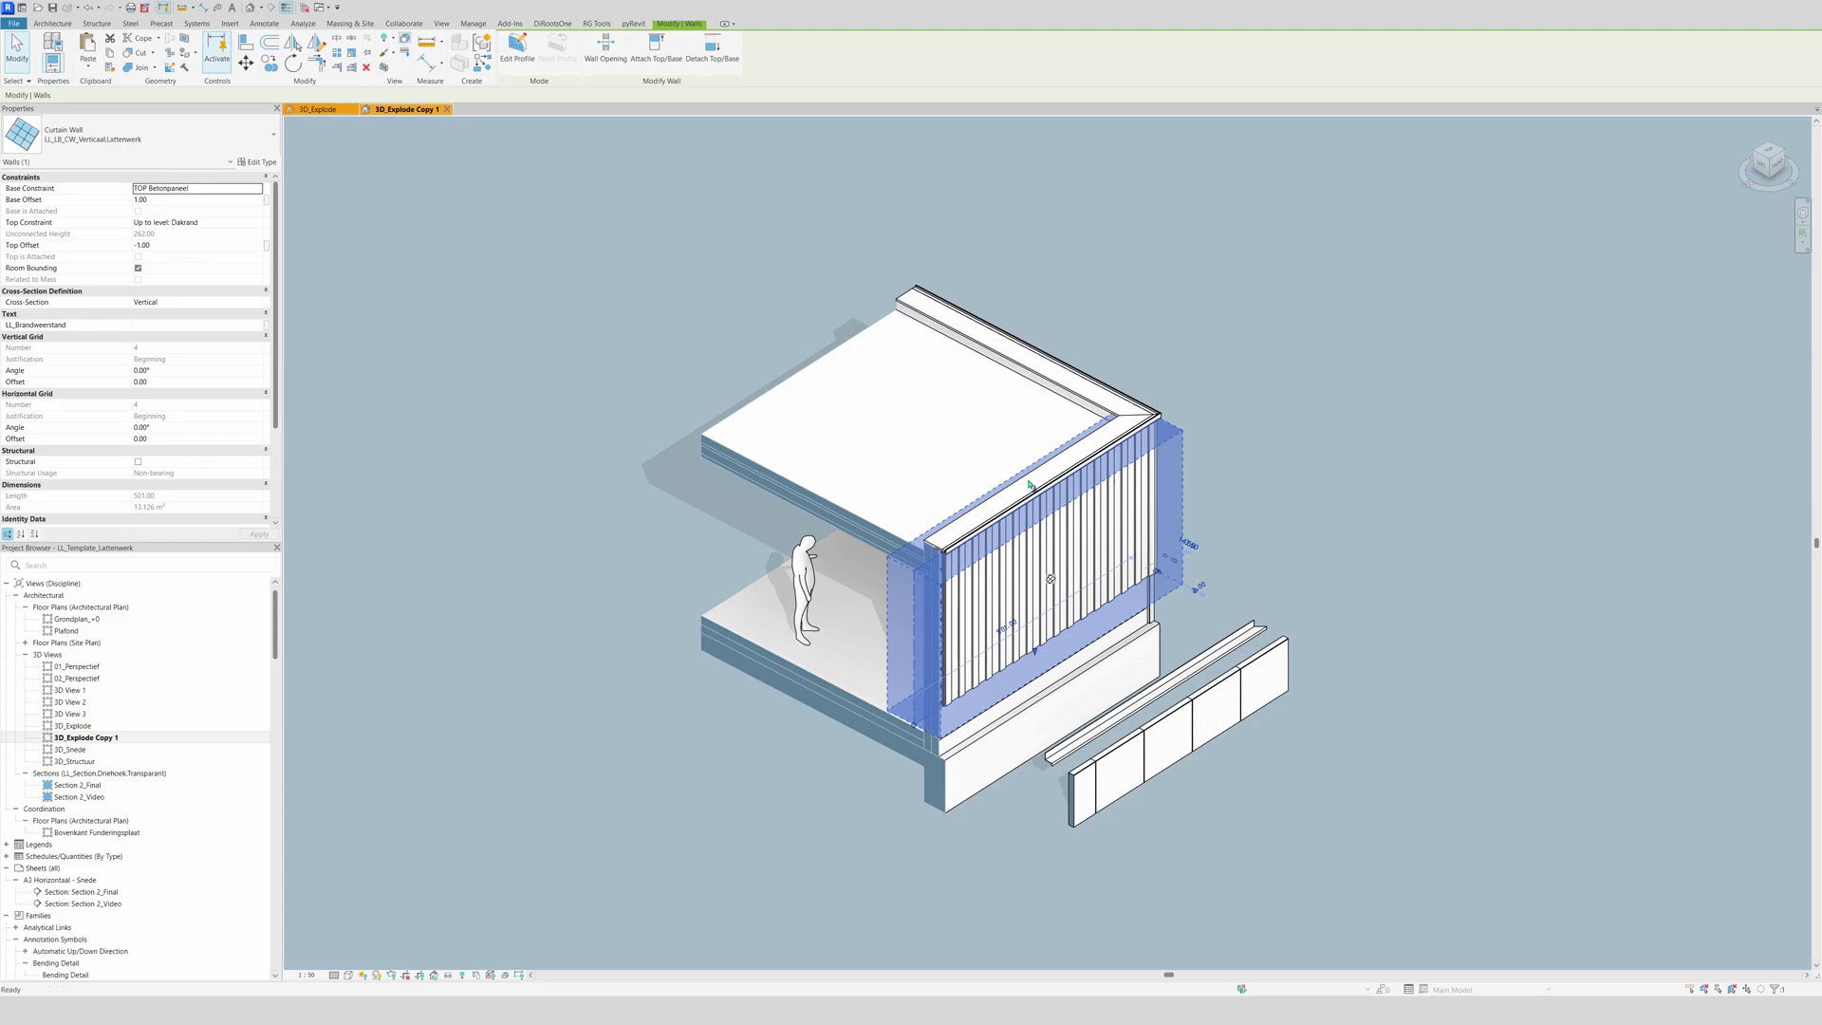
pyautogui.click(406, 42)
pyautogui.moveTo(1025, 565); pyautogui.dragTo(1114, 597)
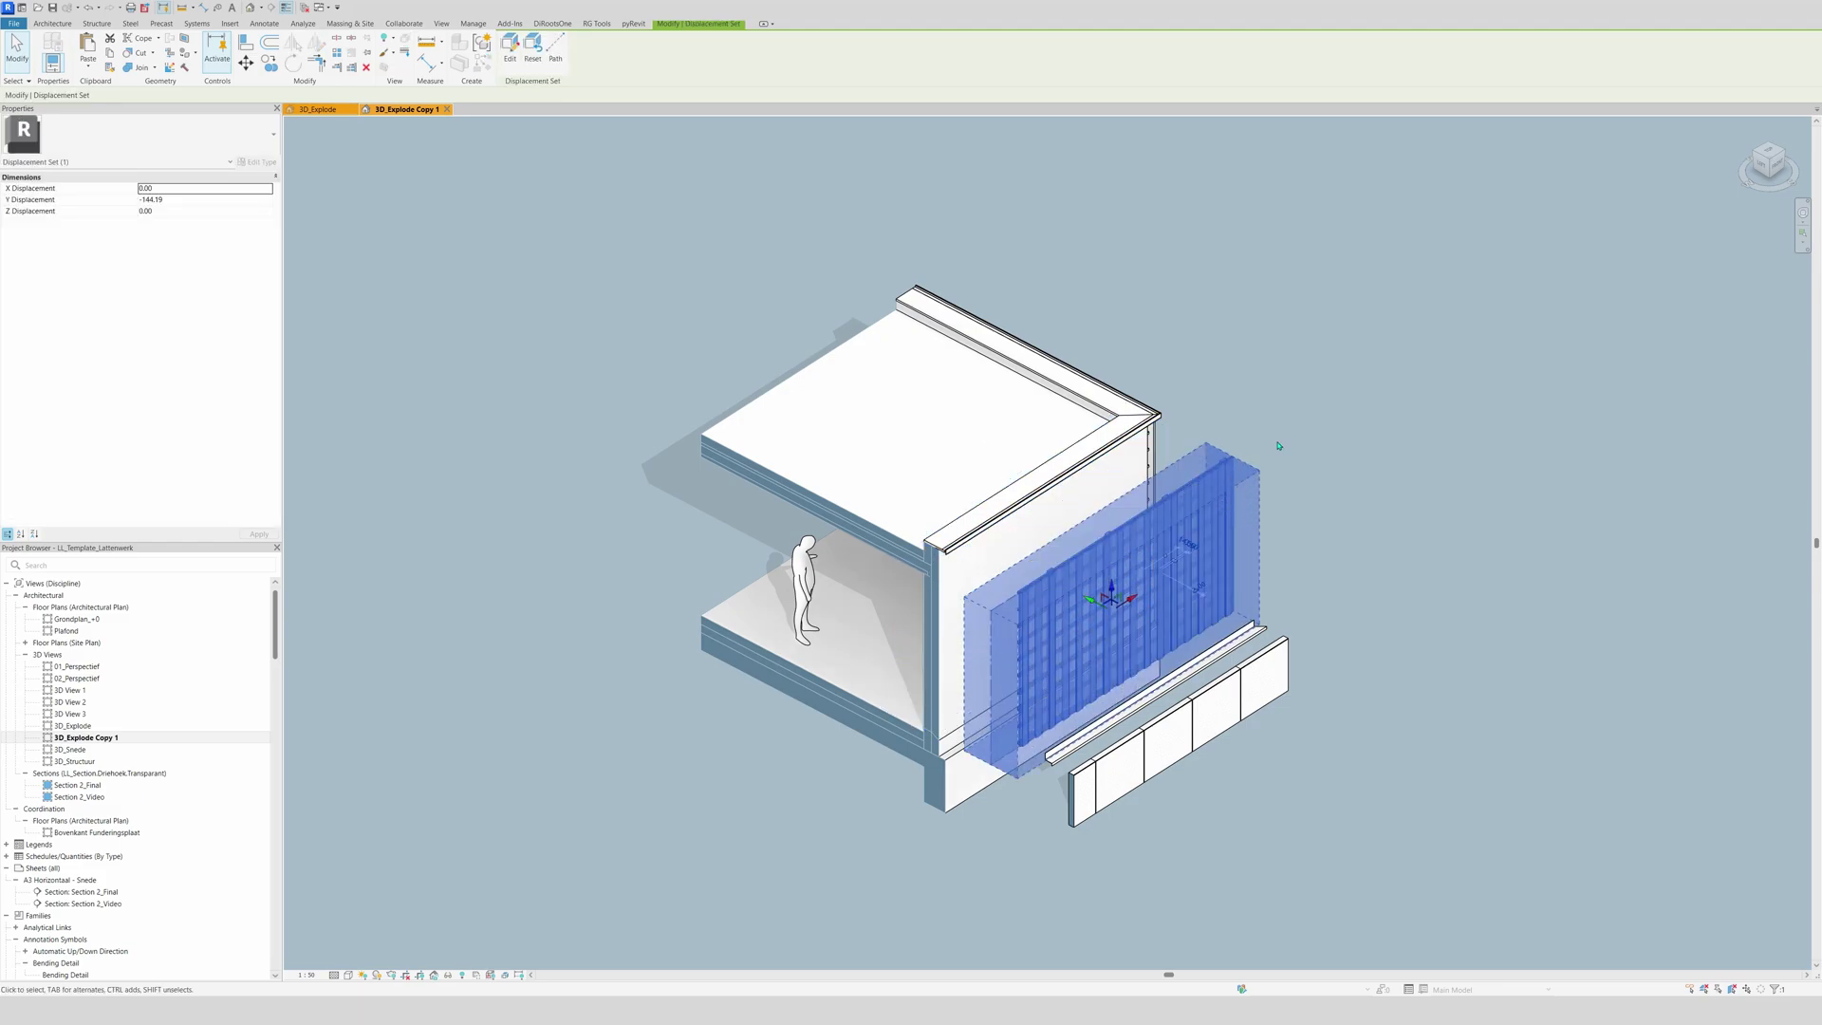
pyautogui.click(1289, 425)
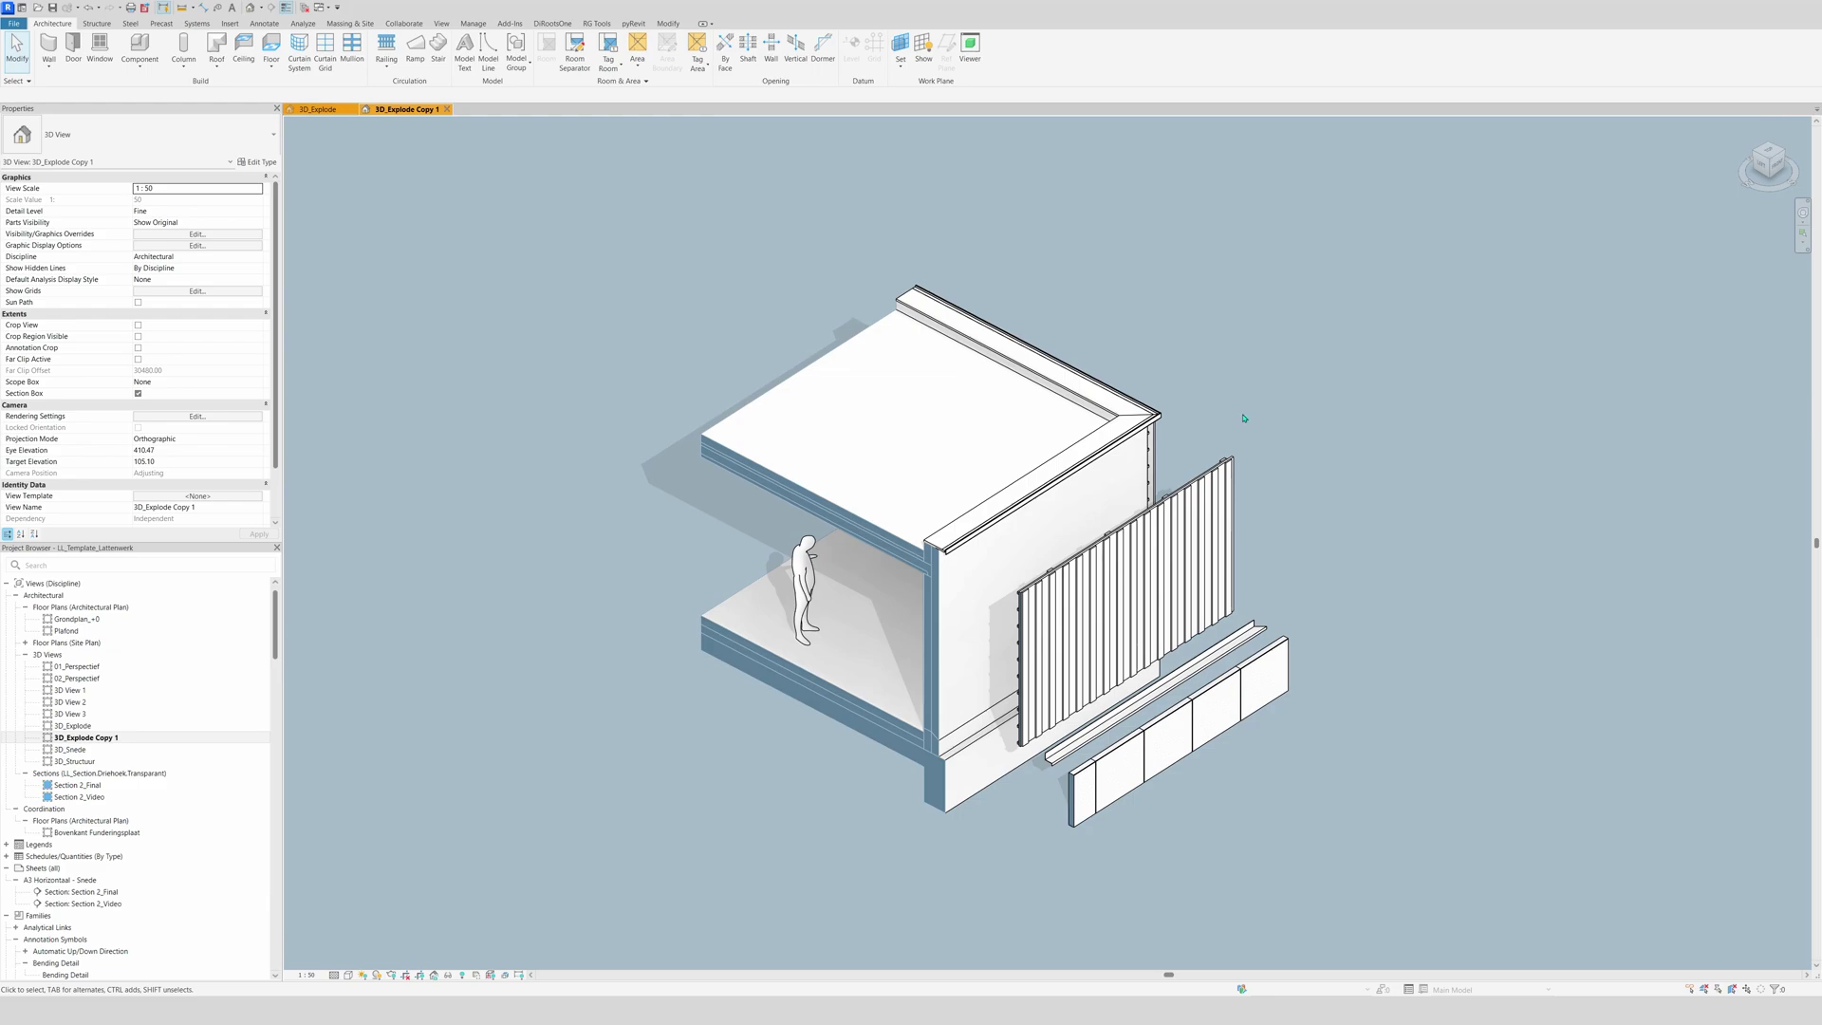
# - Create a displacement set from the roof edge trim above the facade and raise it about 94 in Z
pyautogui.click(977, 539)
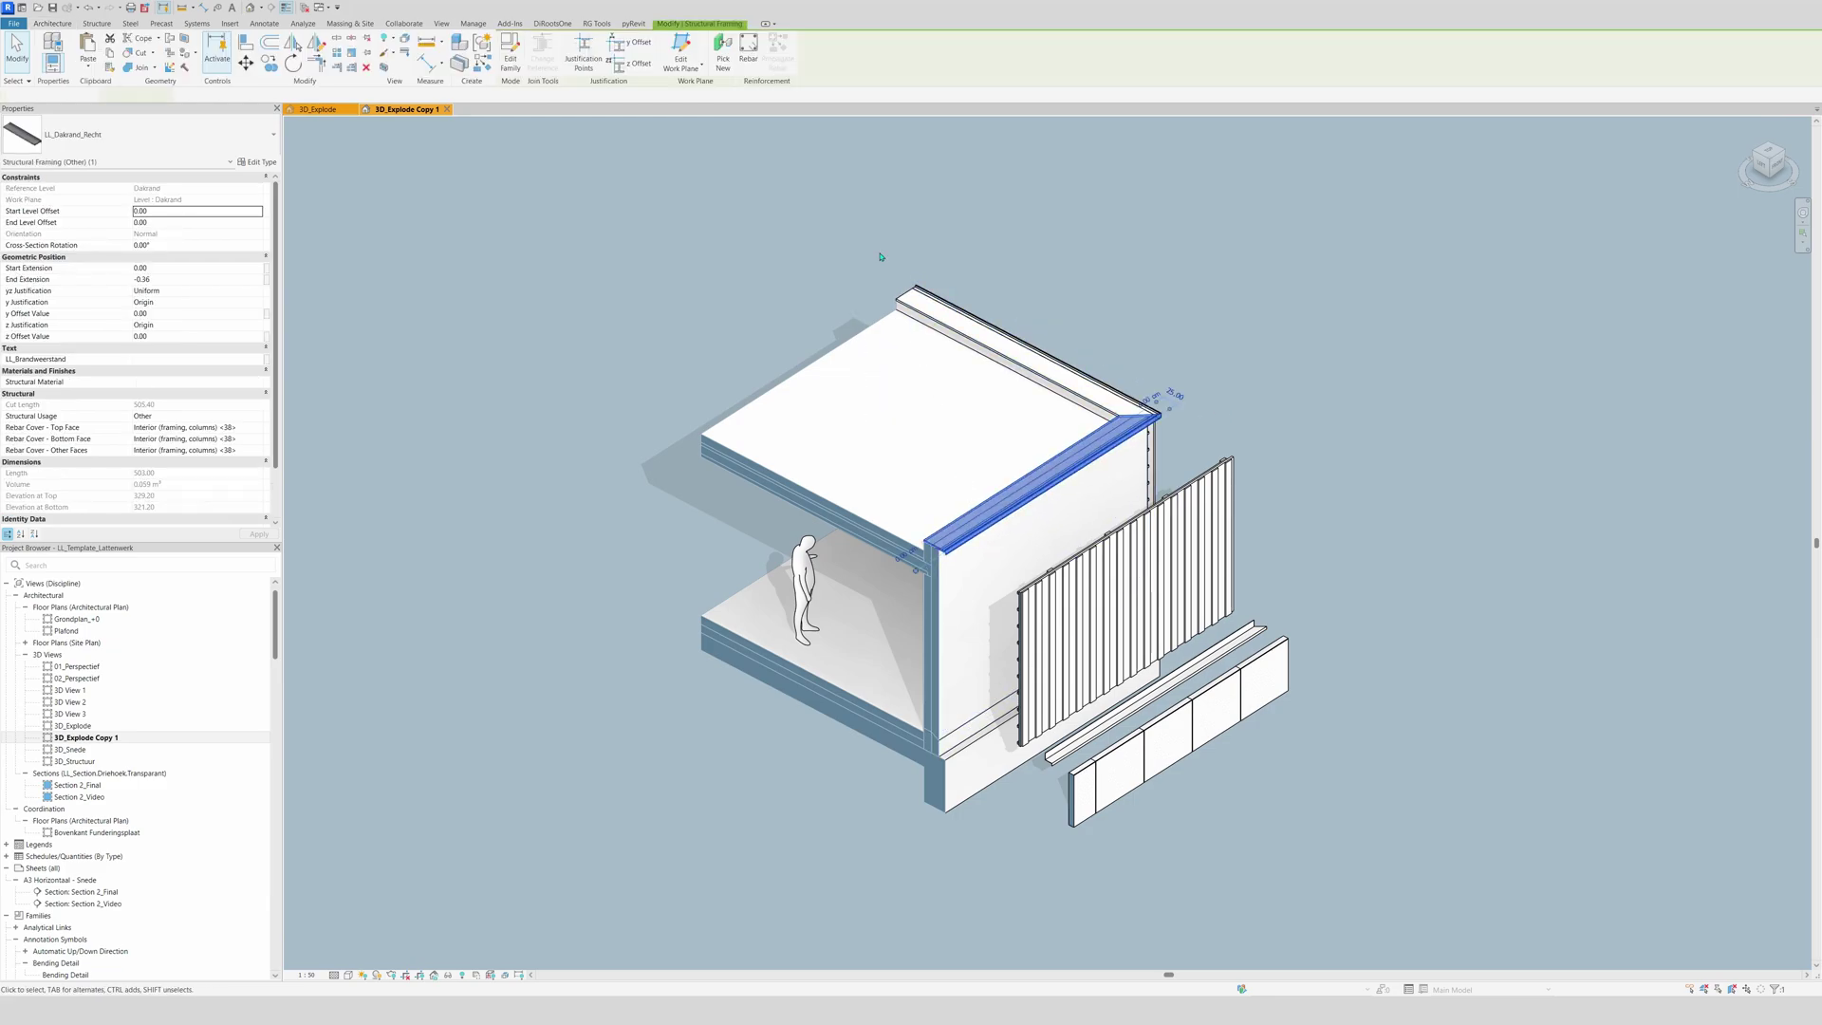
pyautogui.click(405, 40)
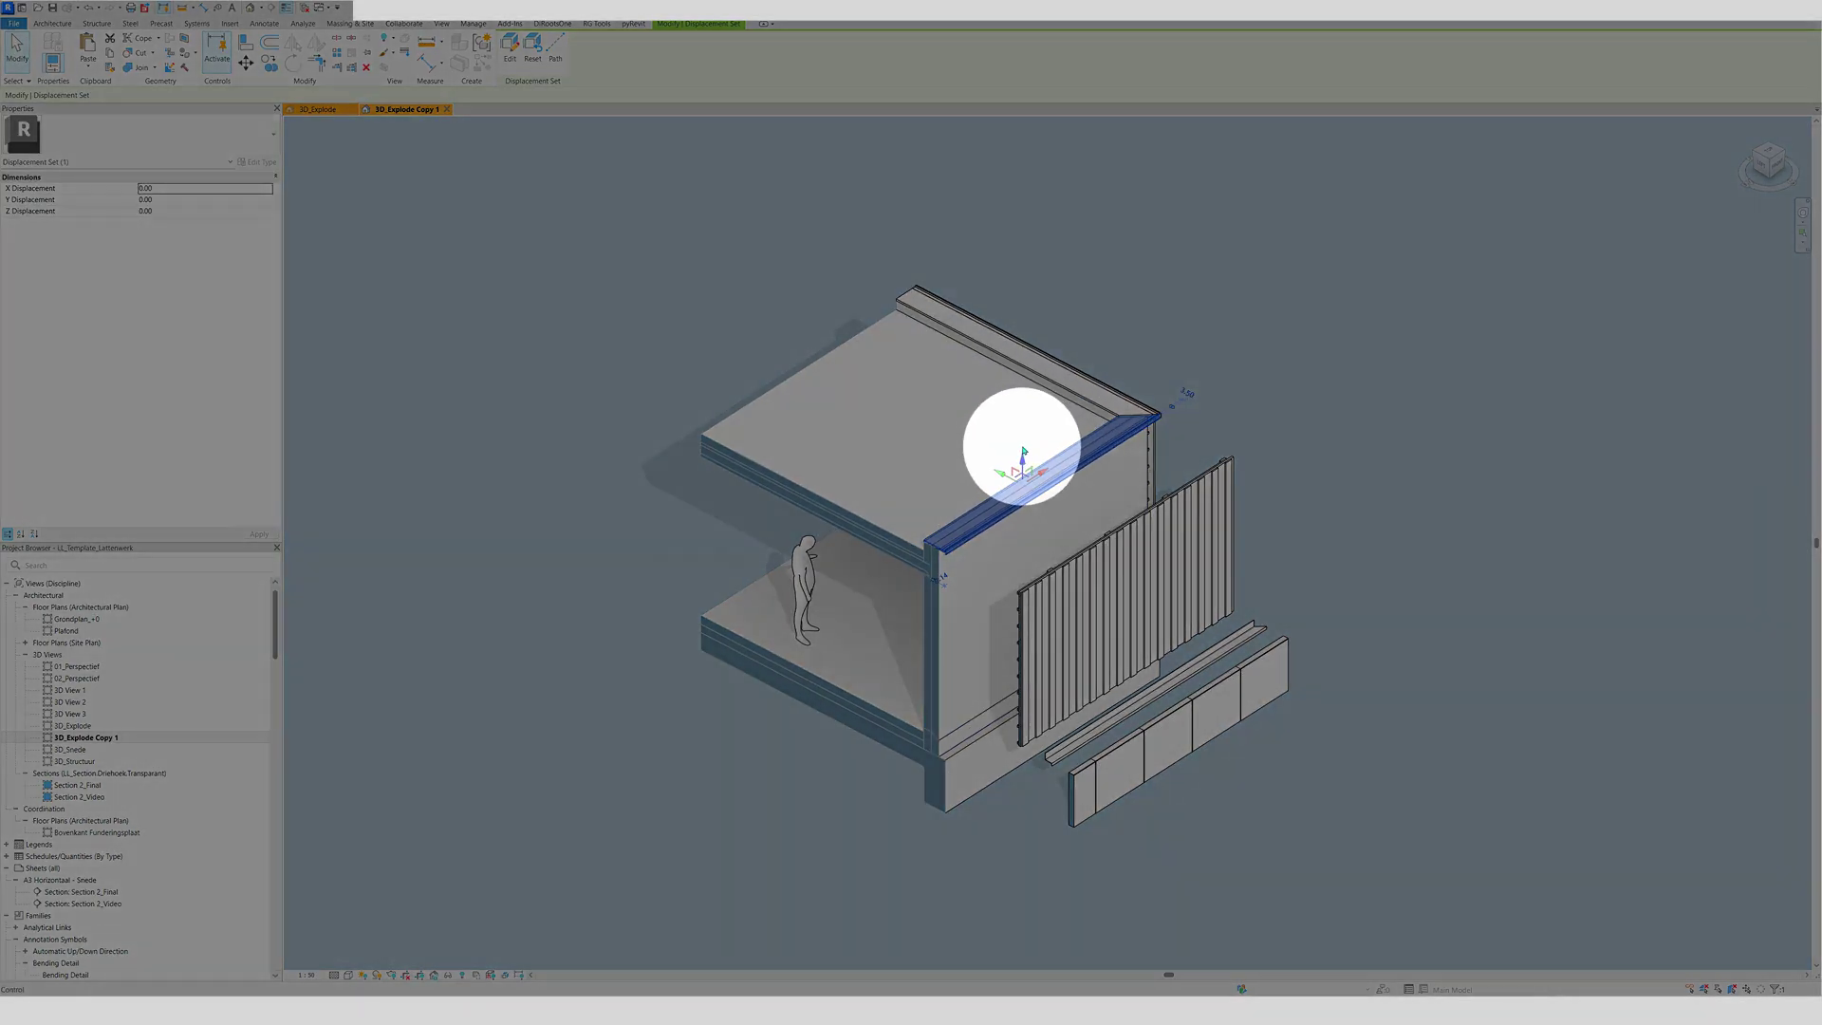
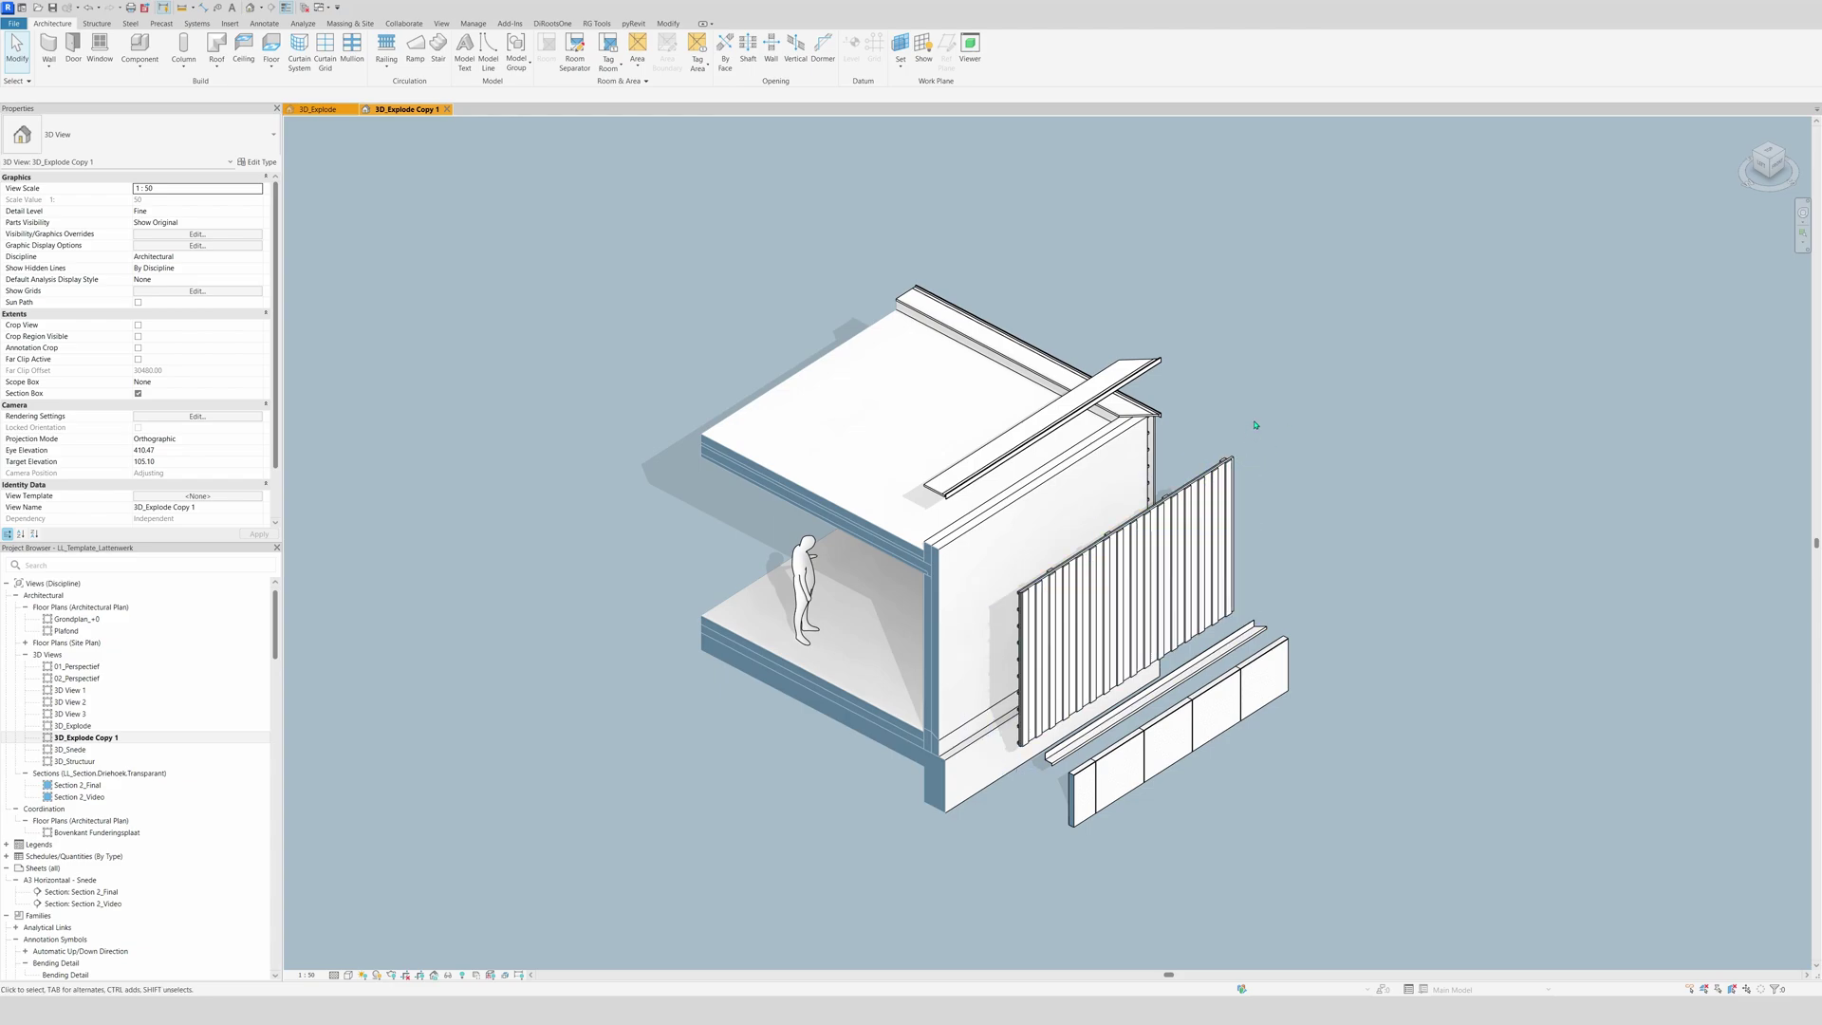
pyautogui.press('alt')
pyautogui.press('alt')
pyautogui.click(1131, 379)
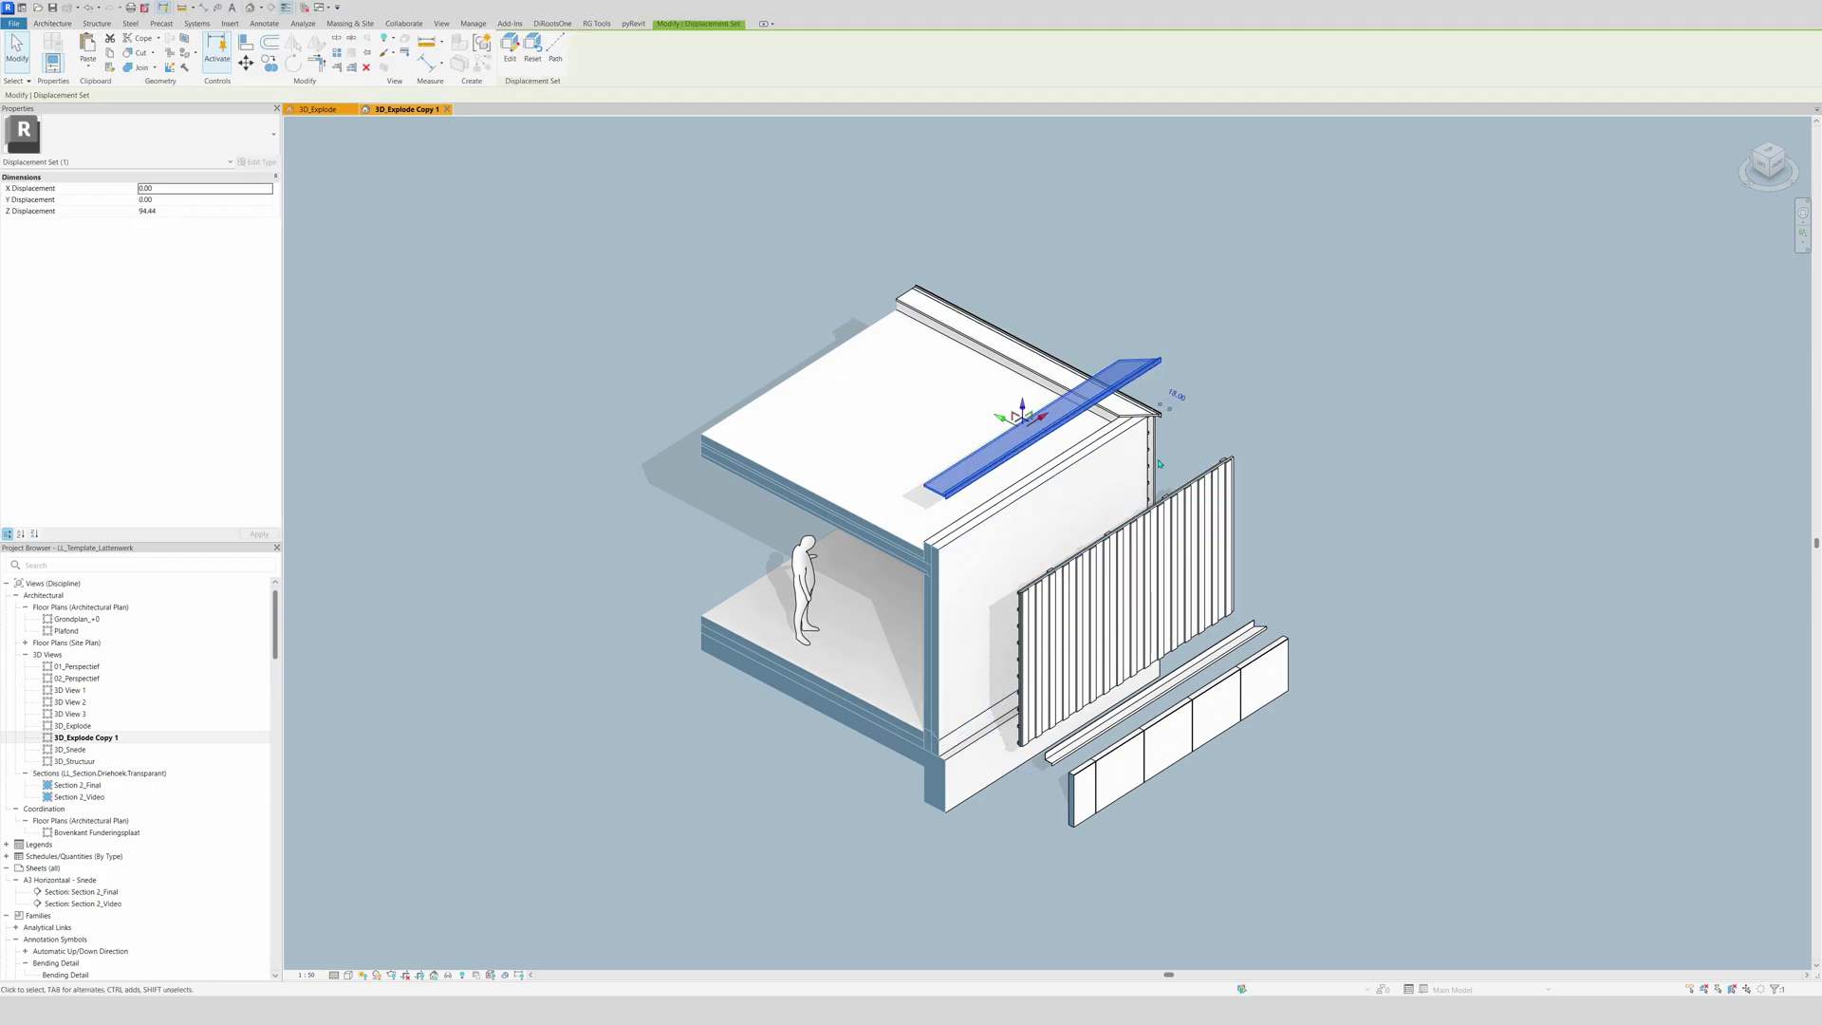
pyautogui.click(1299, 401)
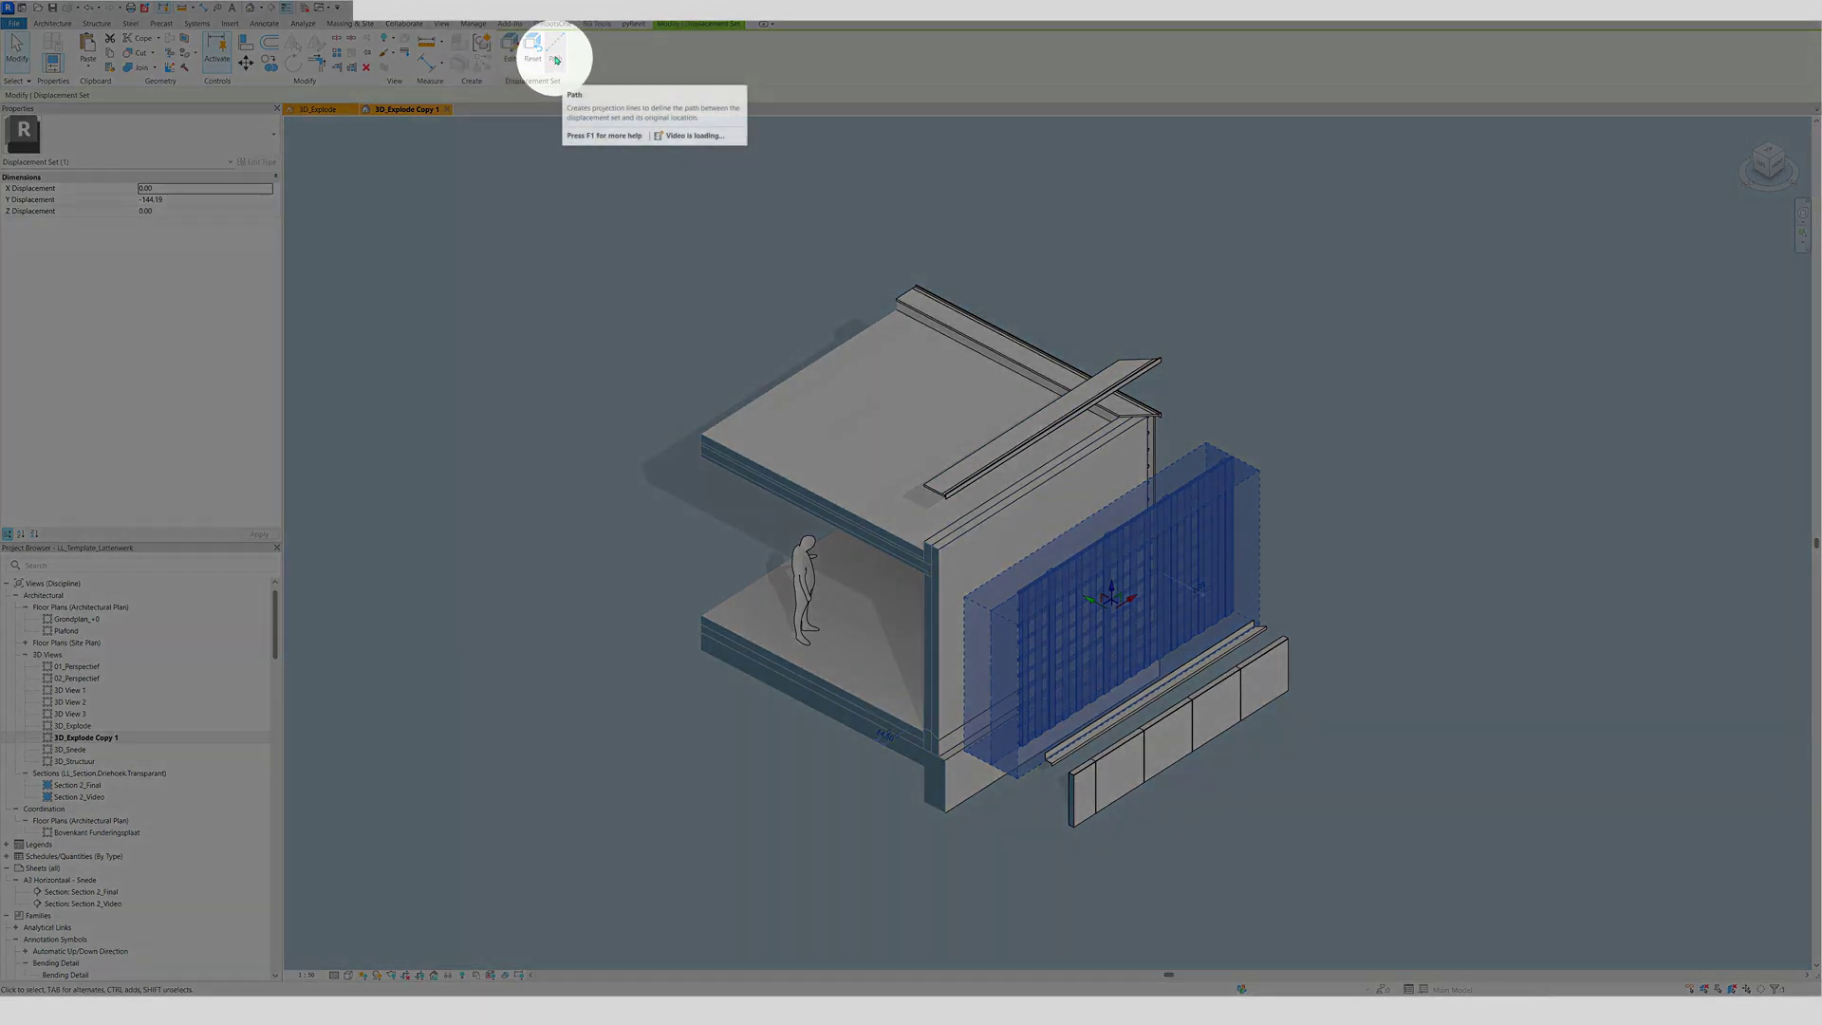
# - Add displacement paths linking the top corners and upper edge of the displaced slatted curtain wall to its original location
pyautogui.click(556, 60)
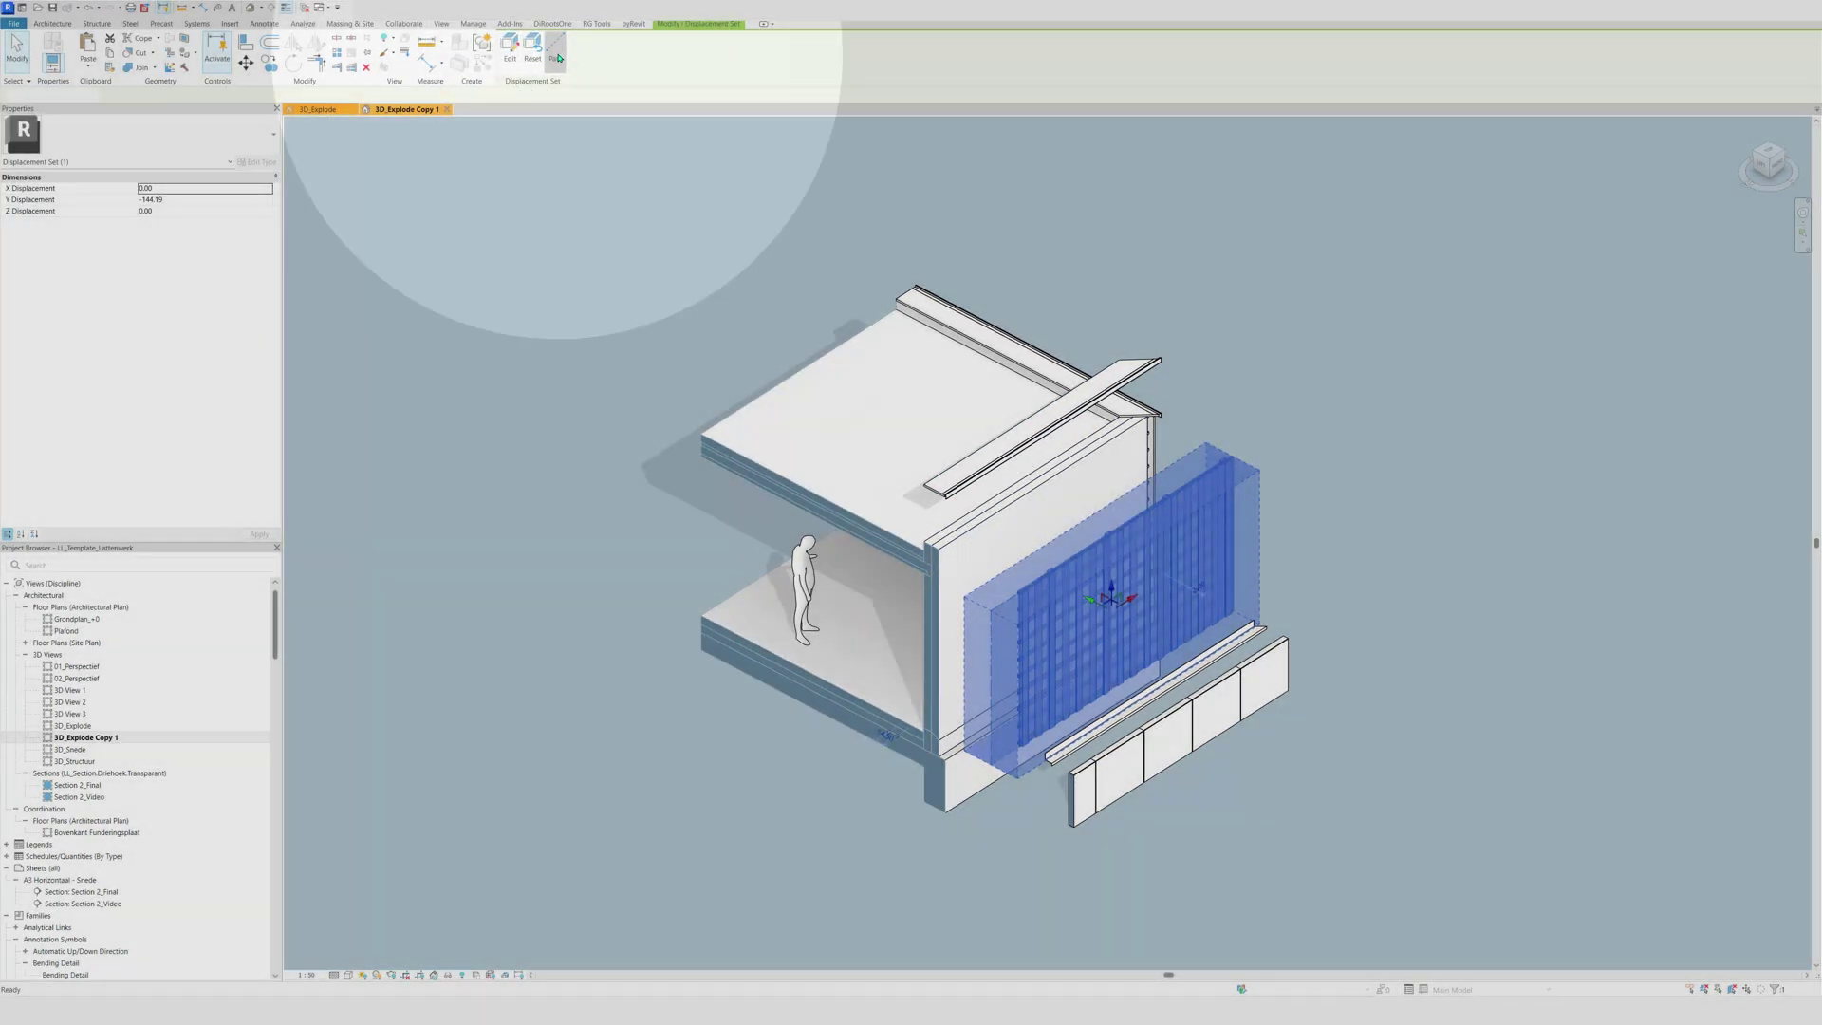
pyautogui.scroll(1, 1224, 426)
pyautogui.scroll(3, 1224, 426)
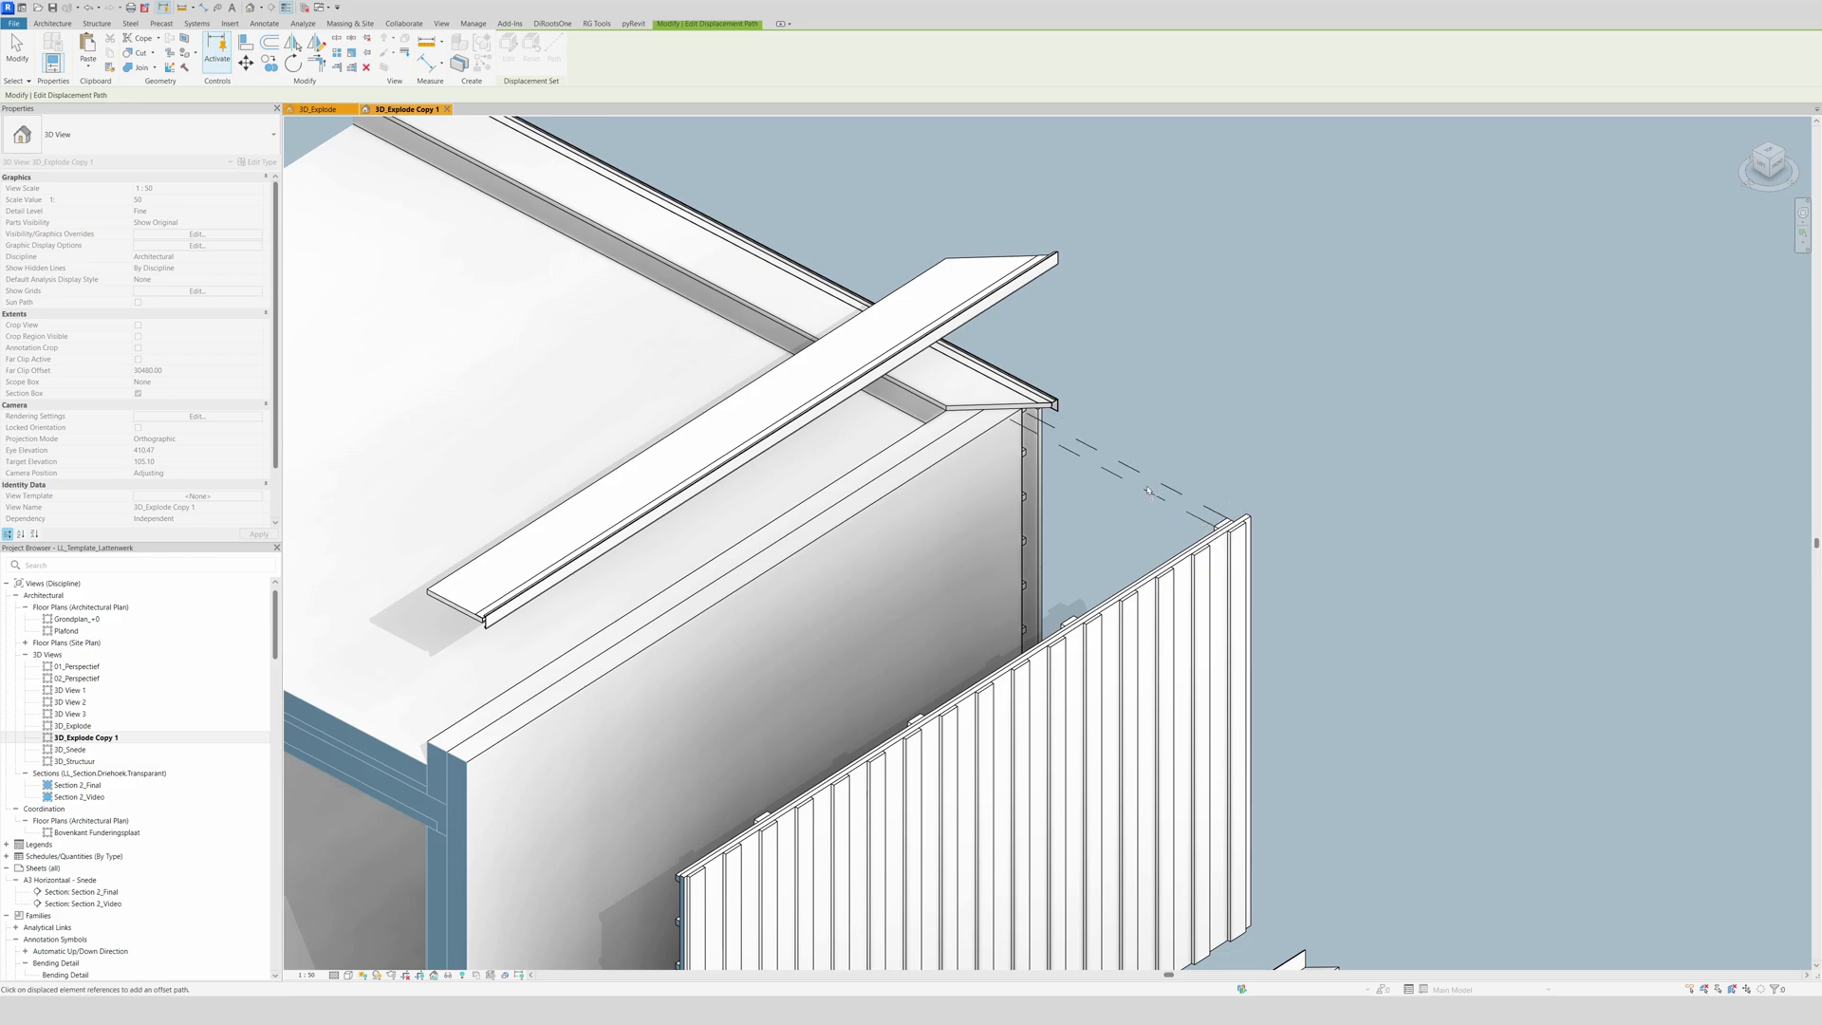
pyautogui.scroll(-2, 1178, 400)
pyautogui.scroll(2, 1076, 566)
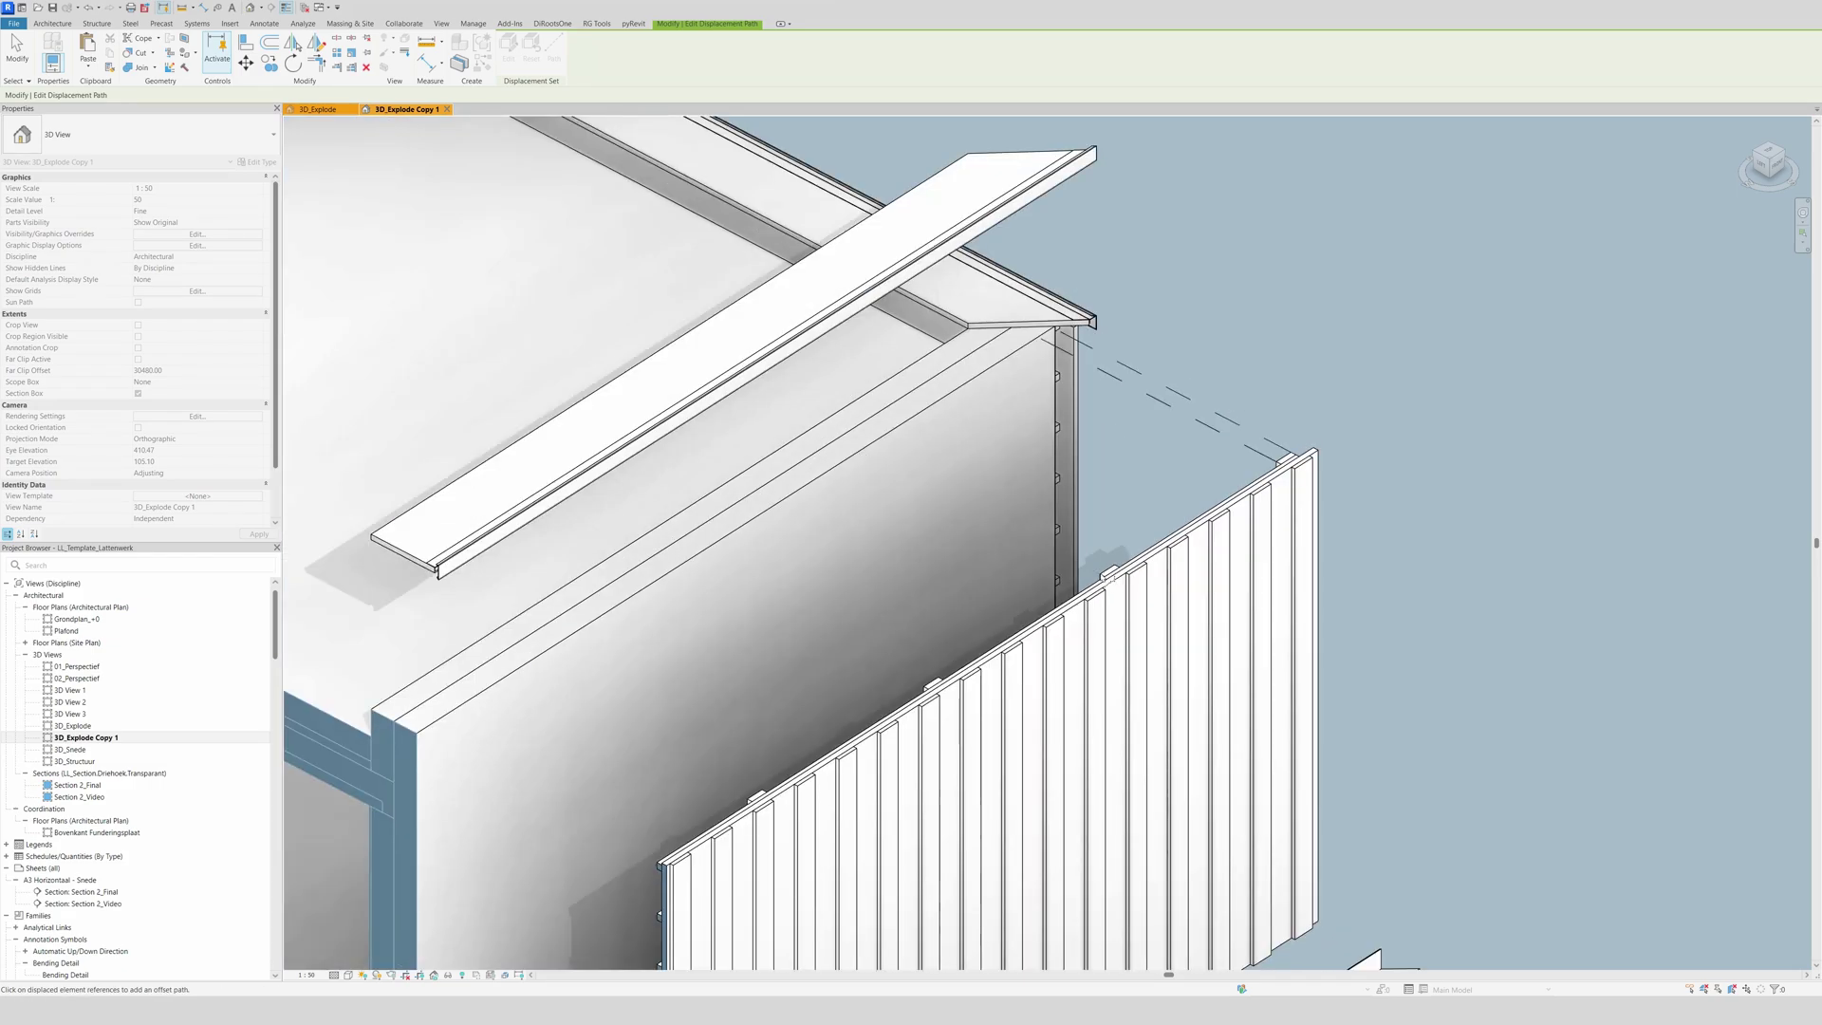
pyautogui.scroll(-2, 1111, 569)
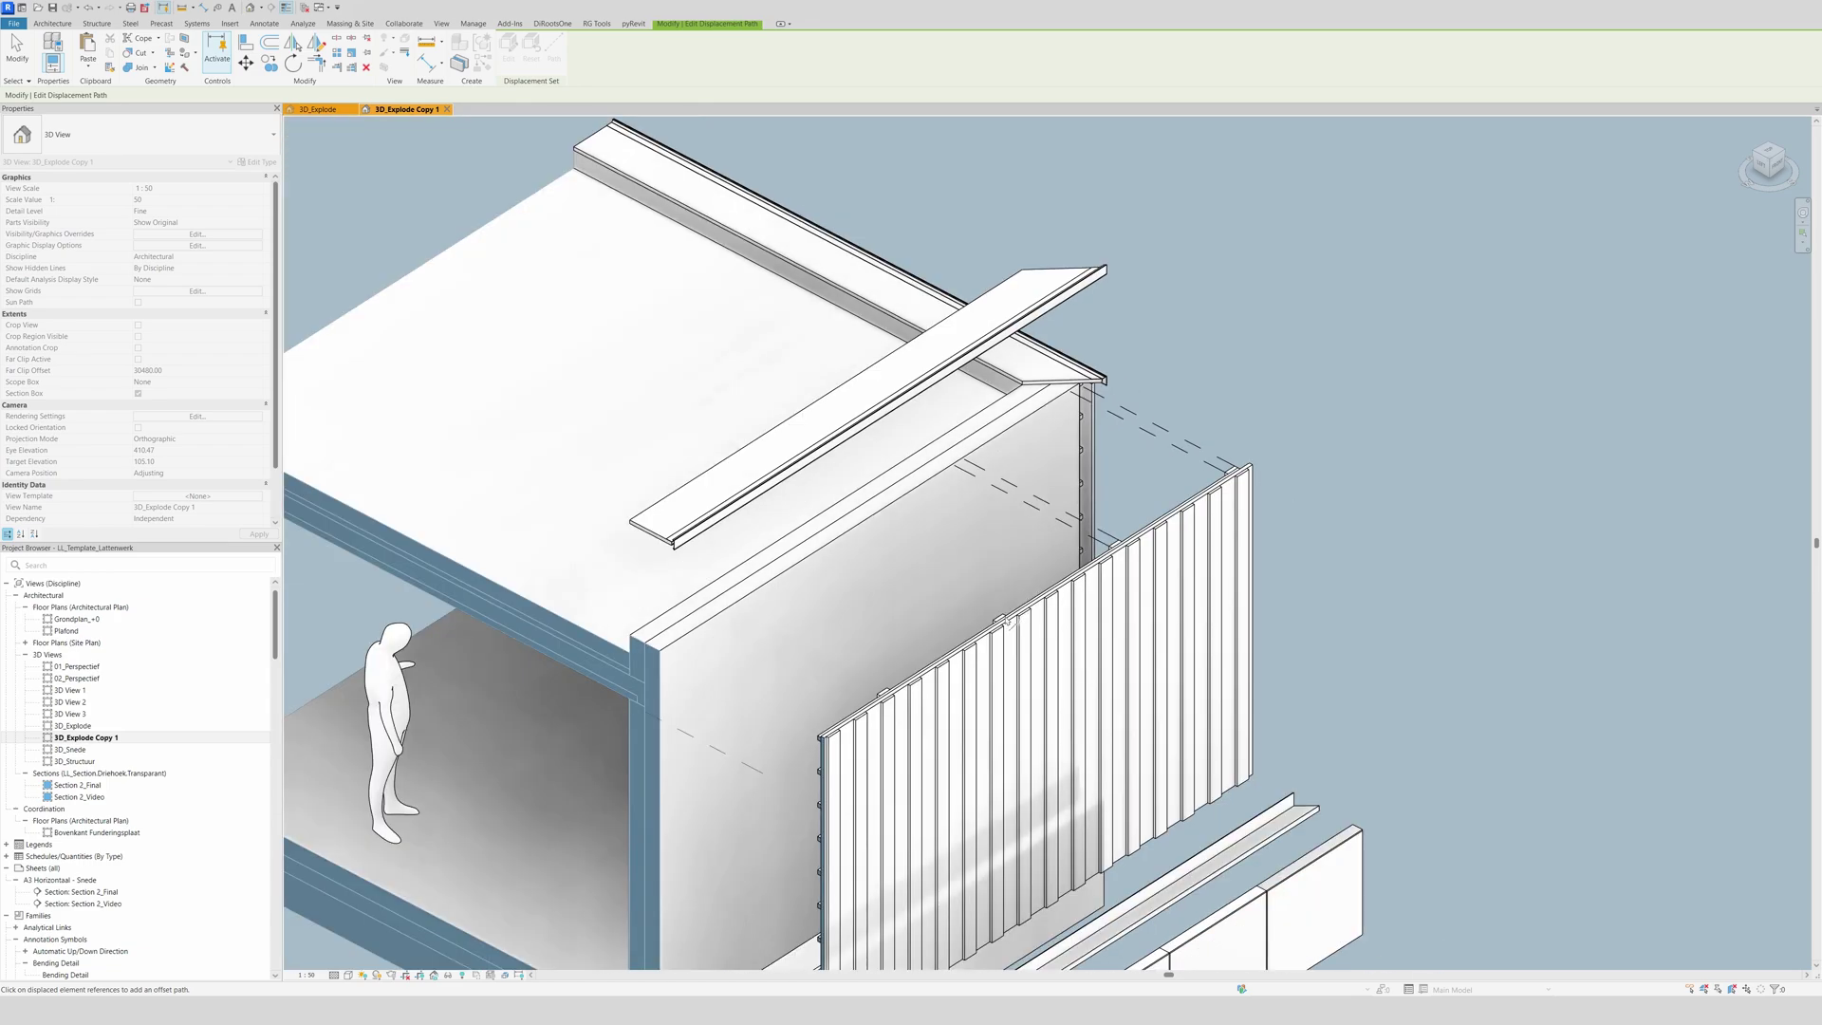
pyautogui.scroll(3, 1006, 621)
pyautogui.click(994, 623)
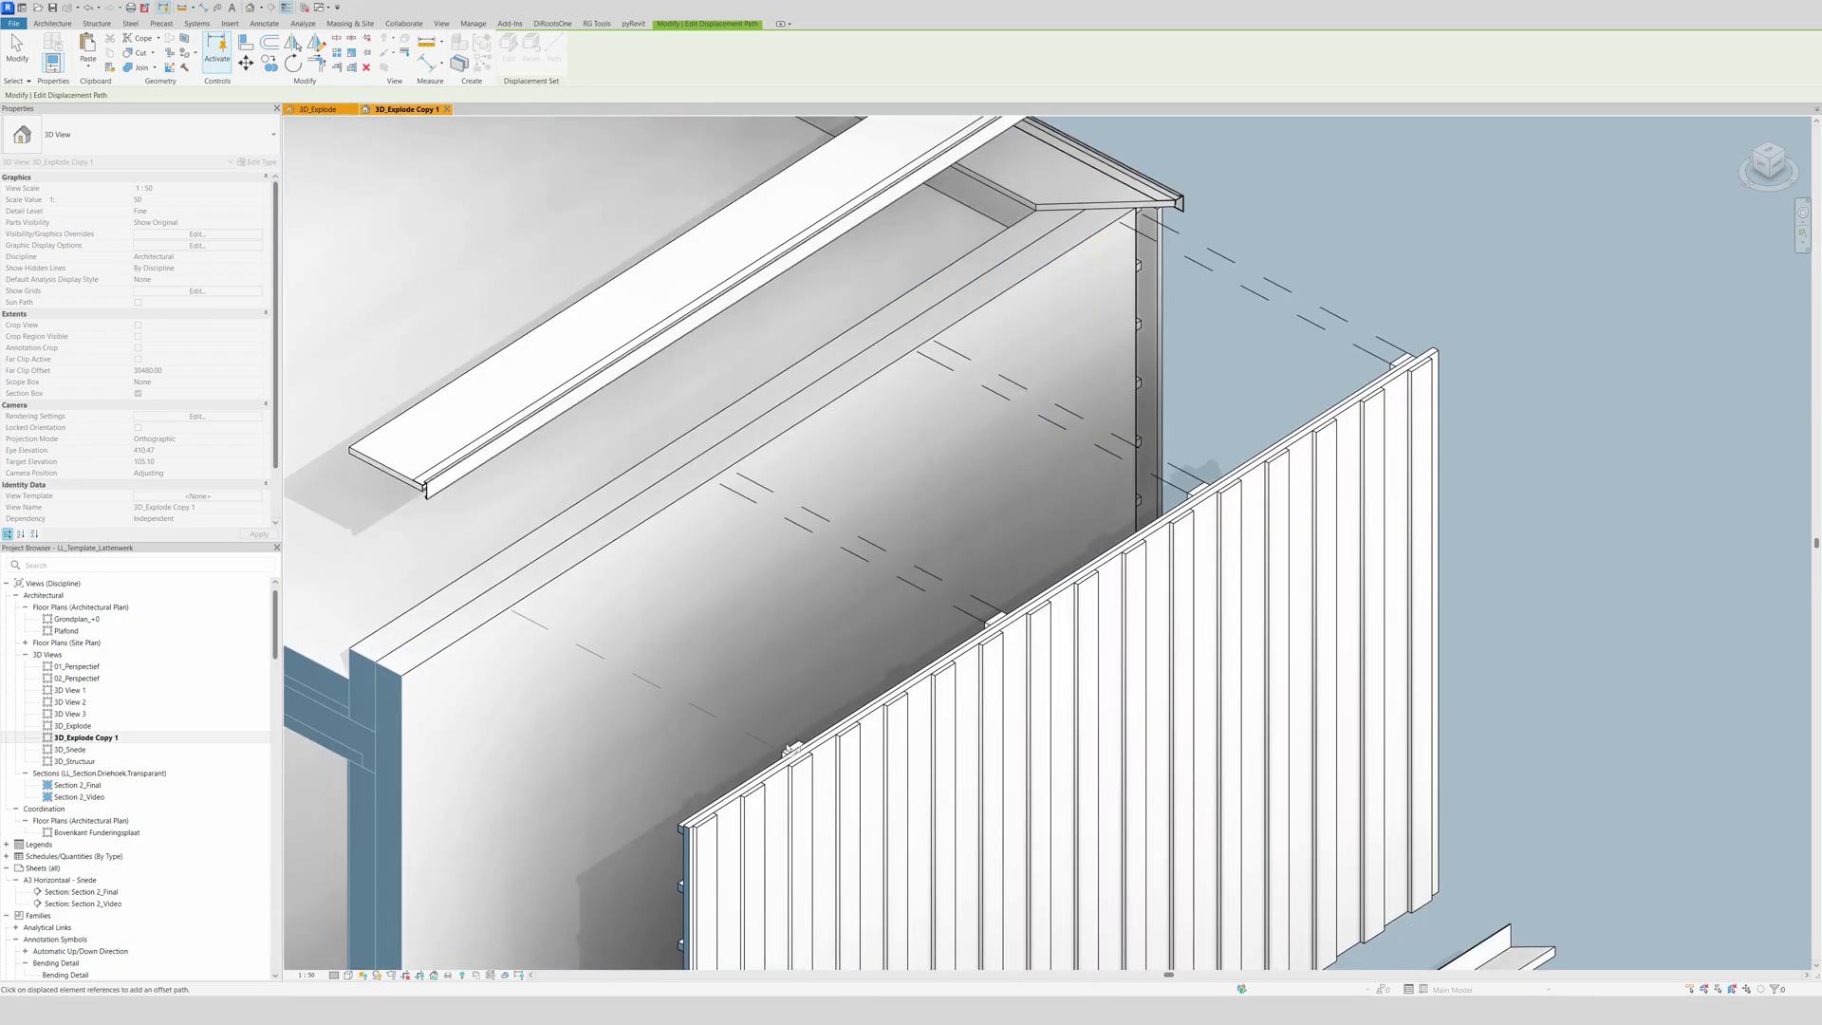
# - Add displacement paths for the slatted wall's lower corners, the raised roof edge trim, the drip profile and the concrete panels
pyautogui.scroll(-3, 806, 657)
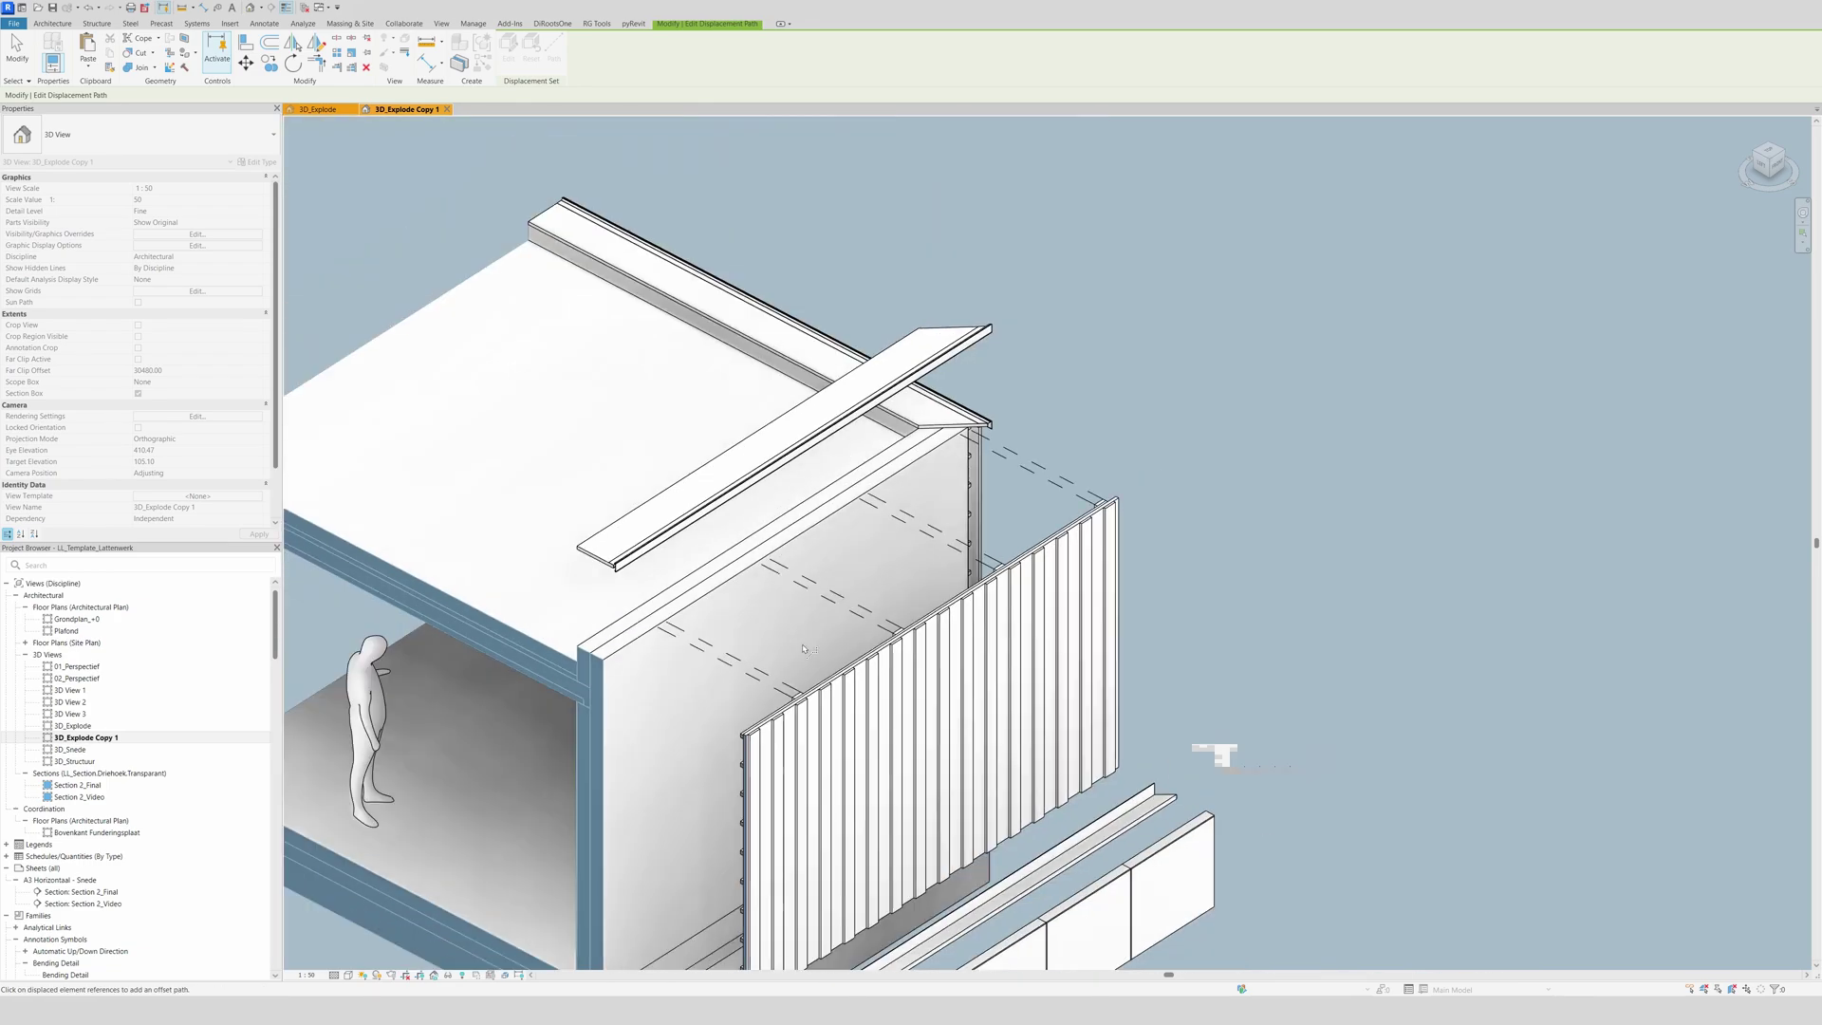
pyautogui.scroll(3, 734, 890)
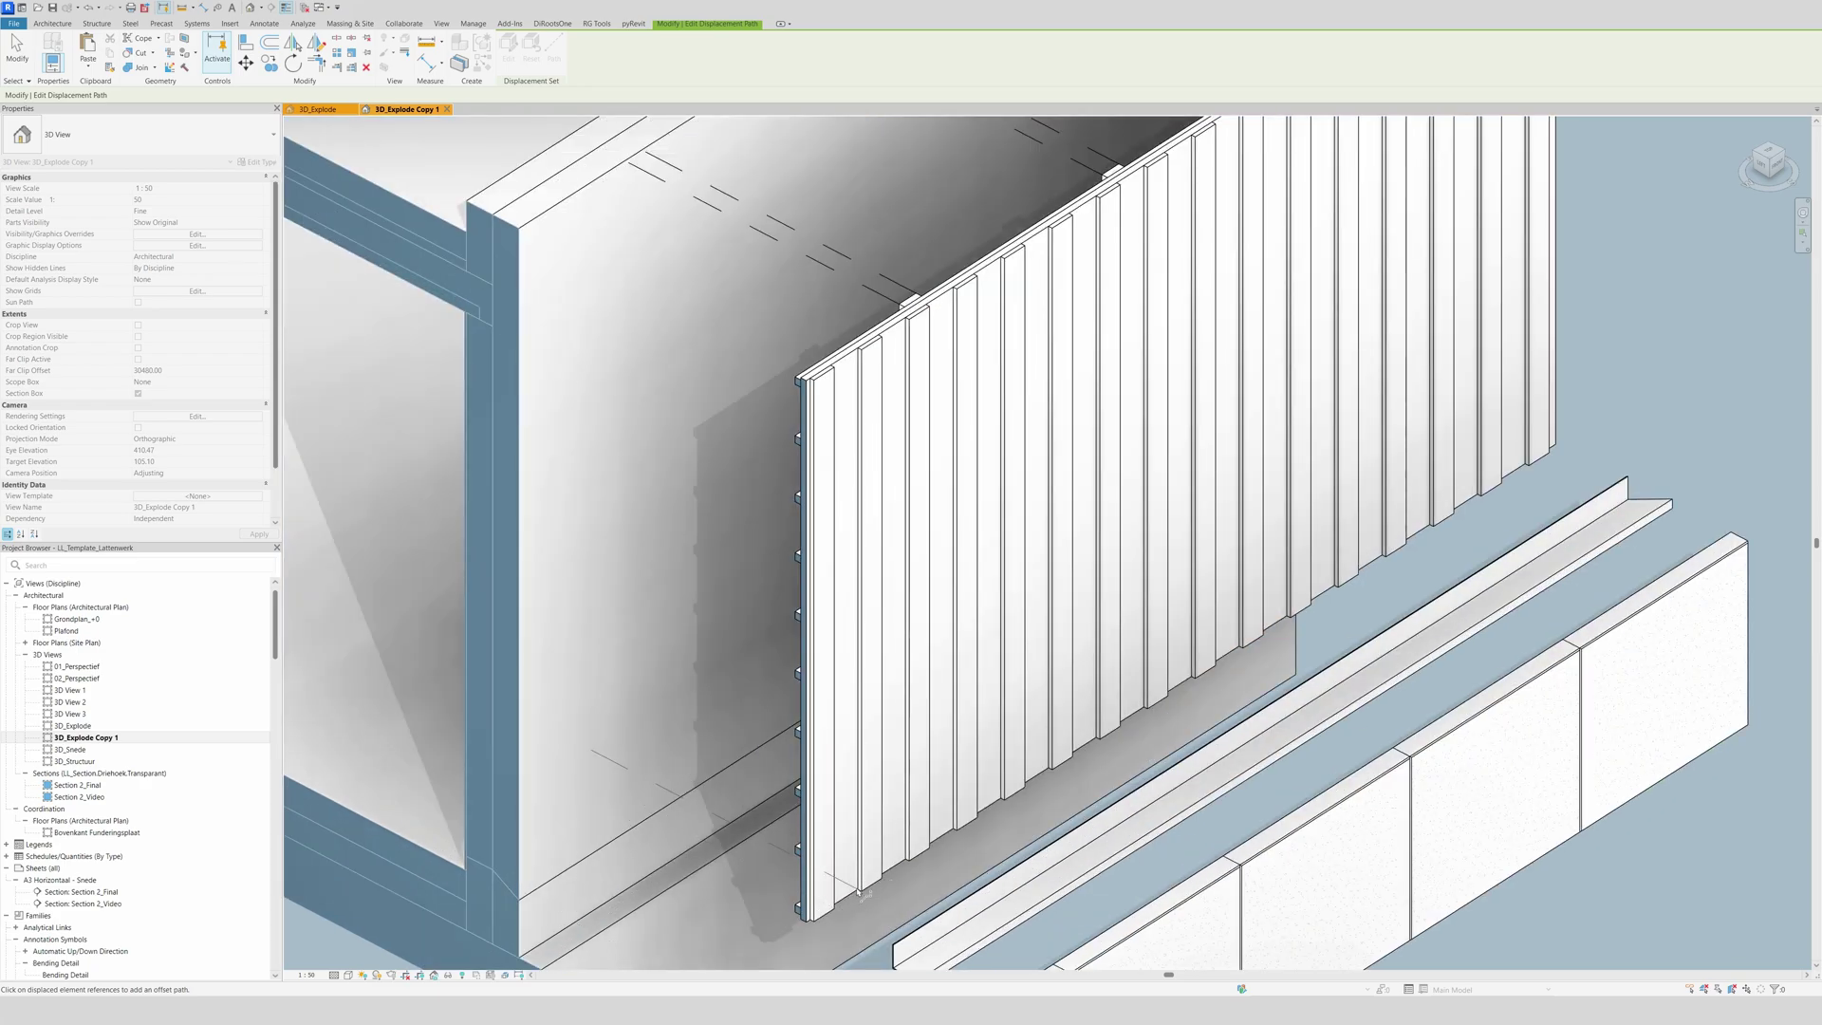
pyautogui.scroll(-4, 859, 892)
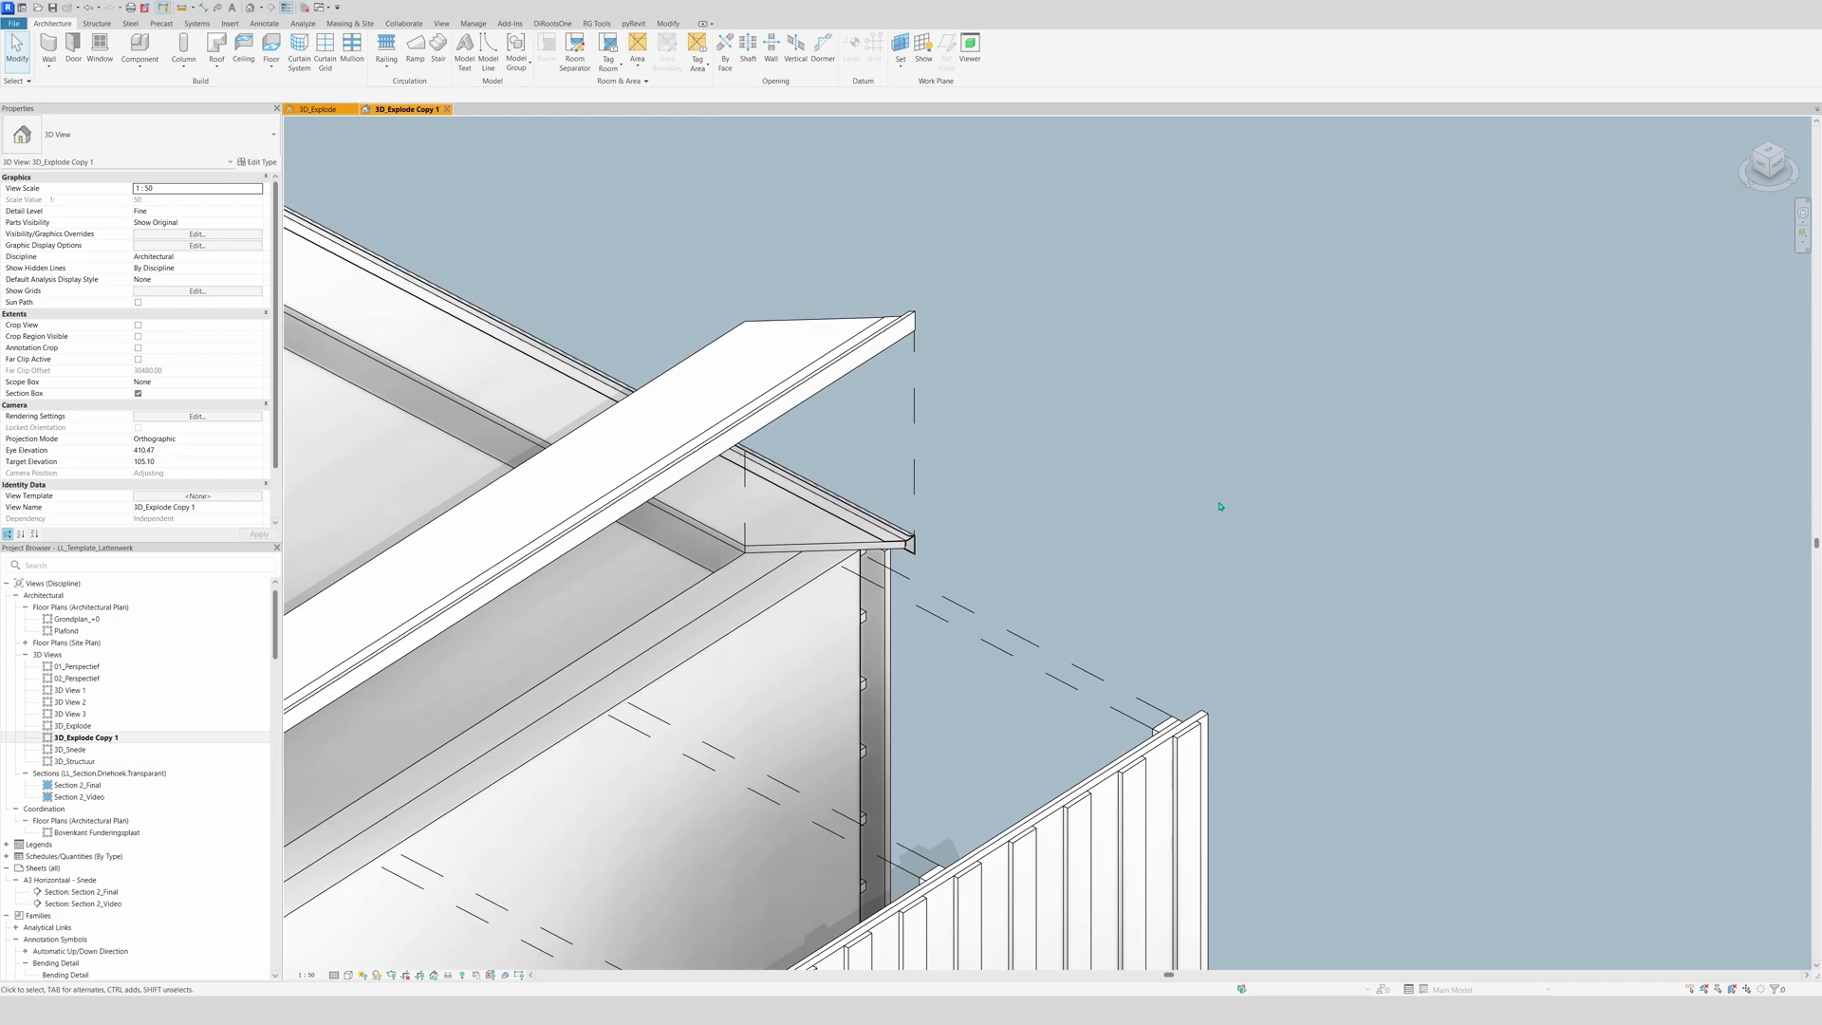
pyautogui.scroll(-6, 1220, 506)
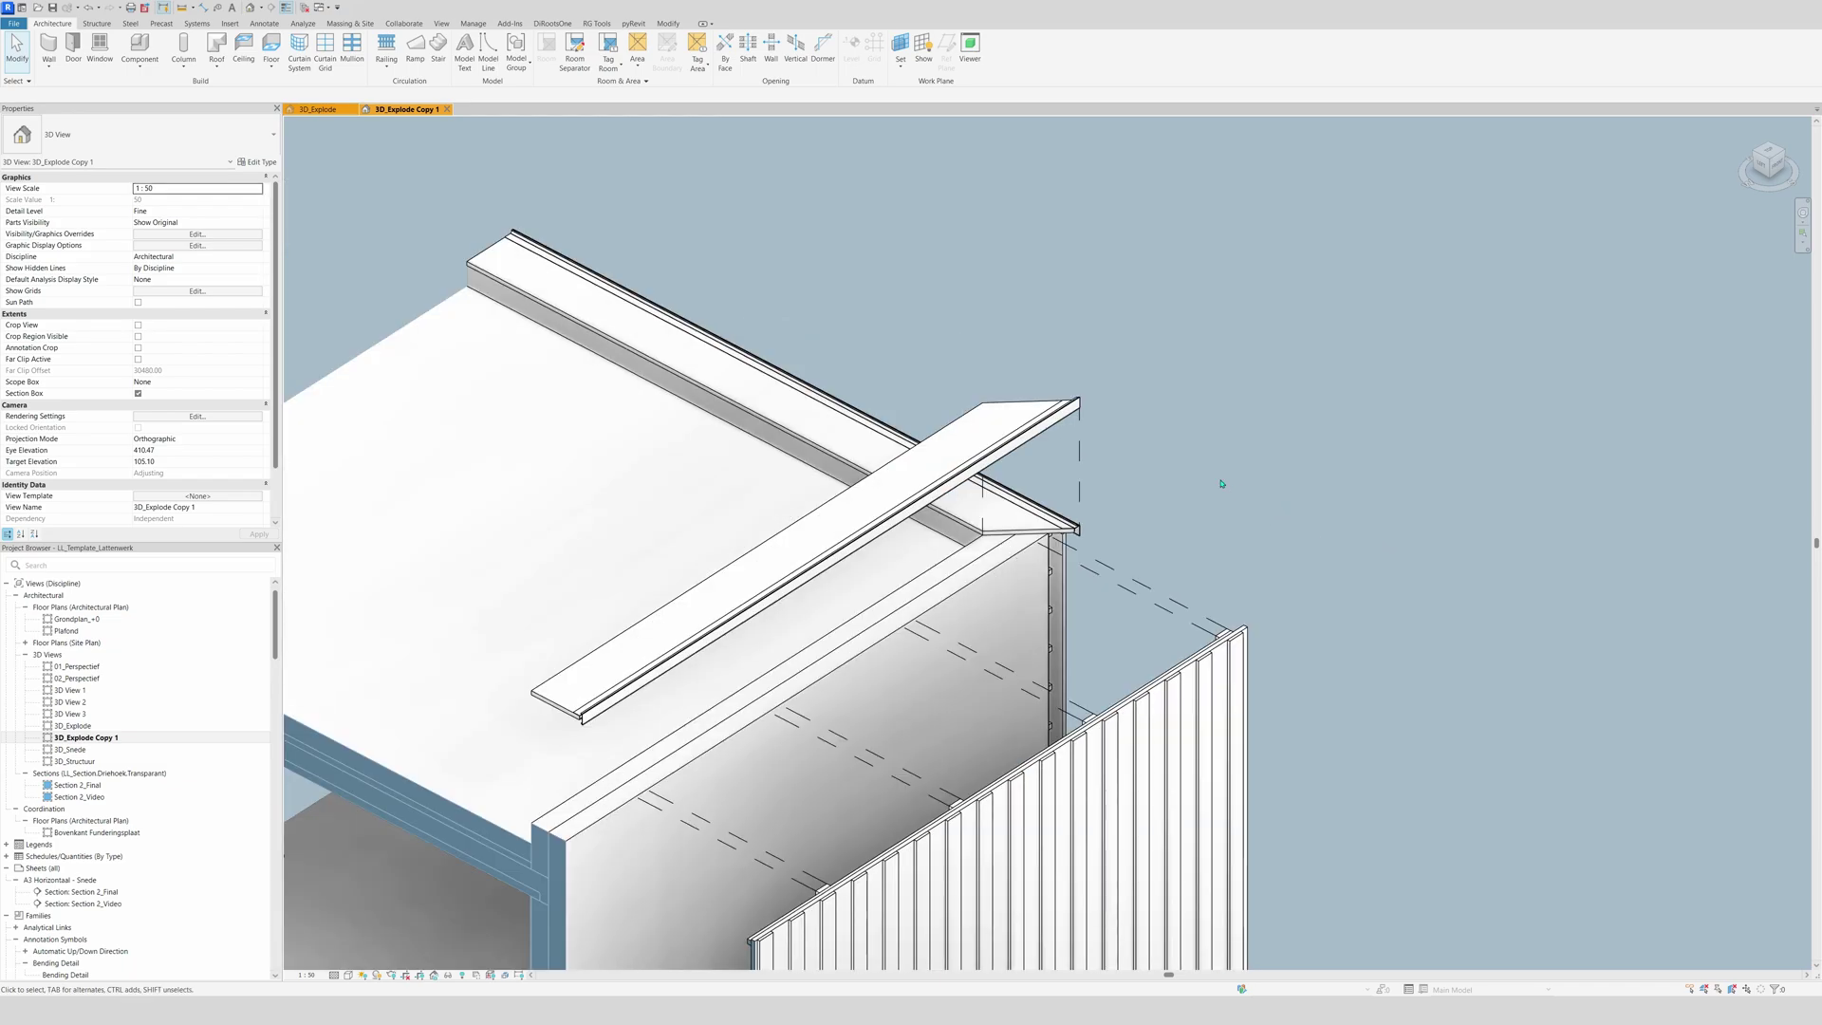
pyautogui.press('z')
pyautogui.press('f')
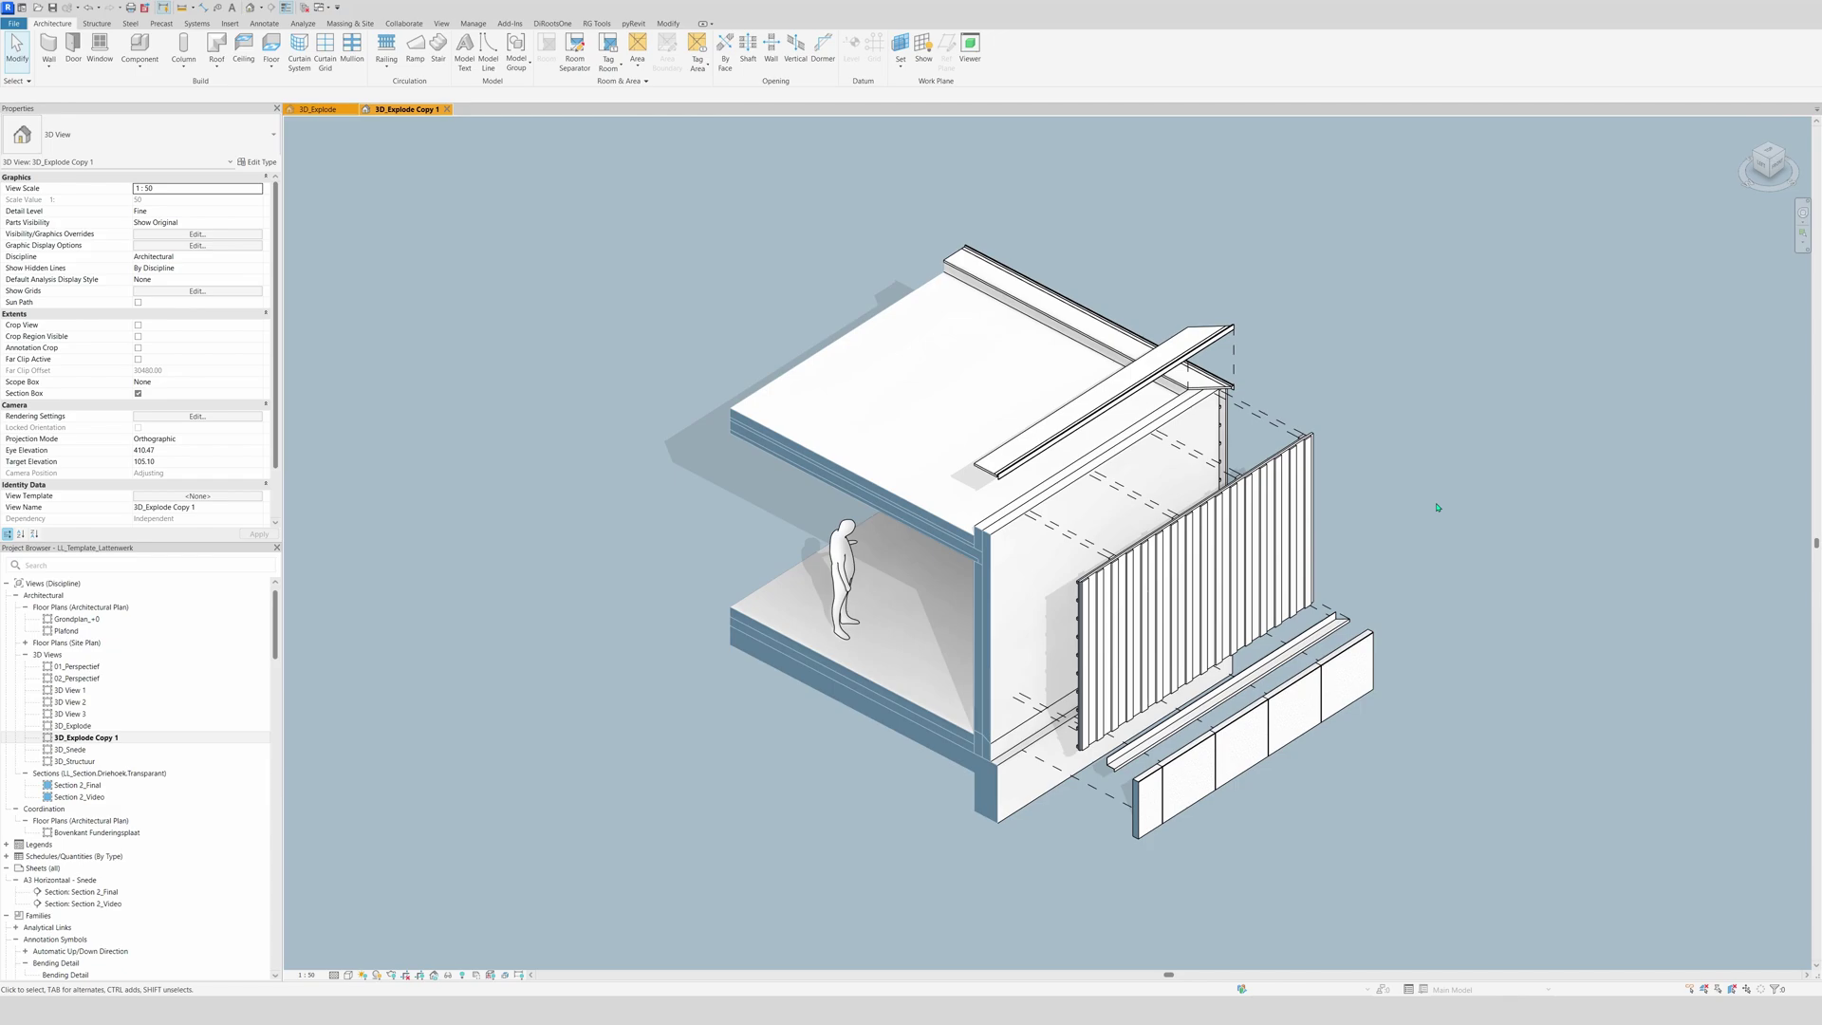
# - Override the Displacement Path annotation category's line color with RGB 092-126-150 in the view's visibility overrides and accept them
pyautogui.hotkey('alt', 'v')
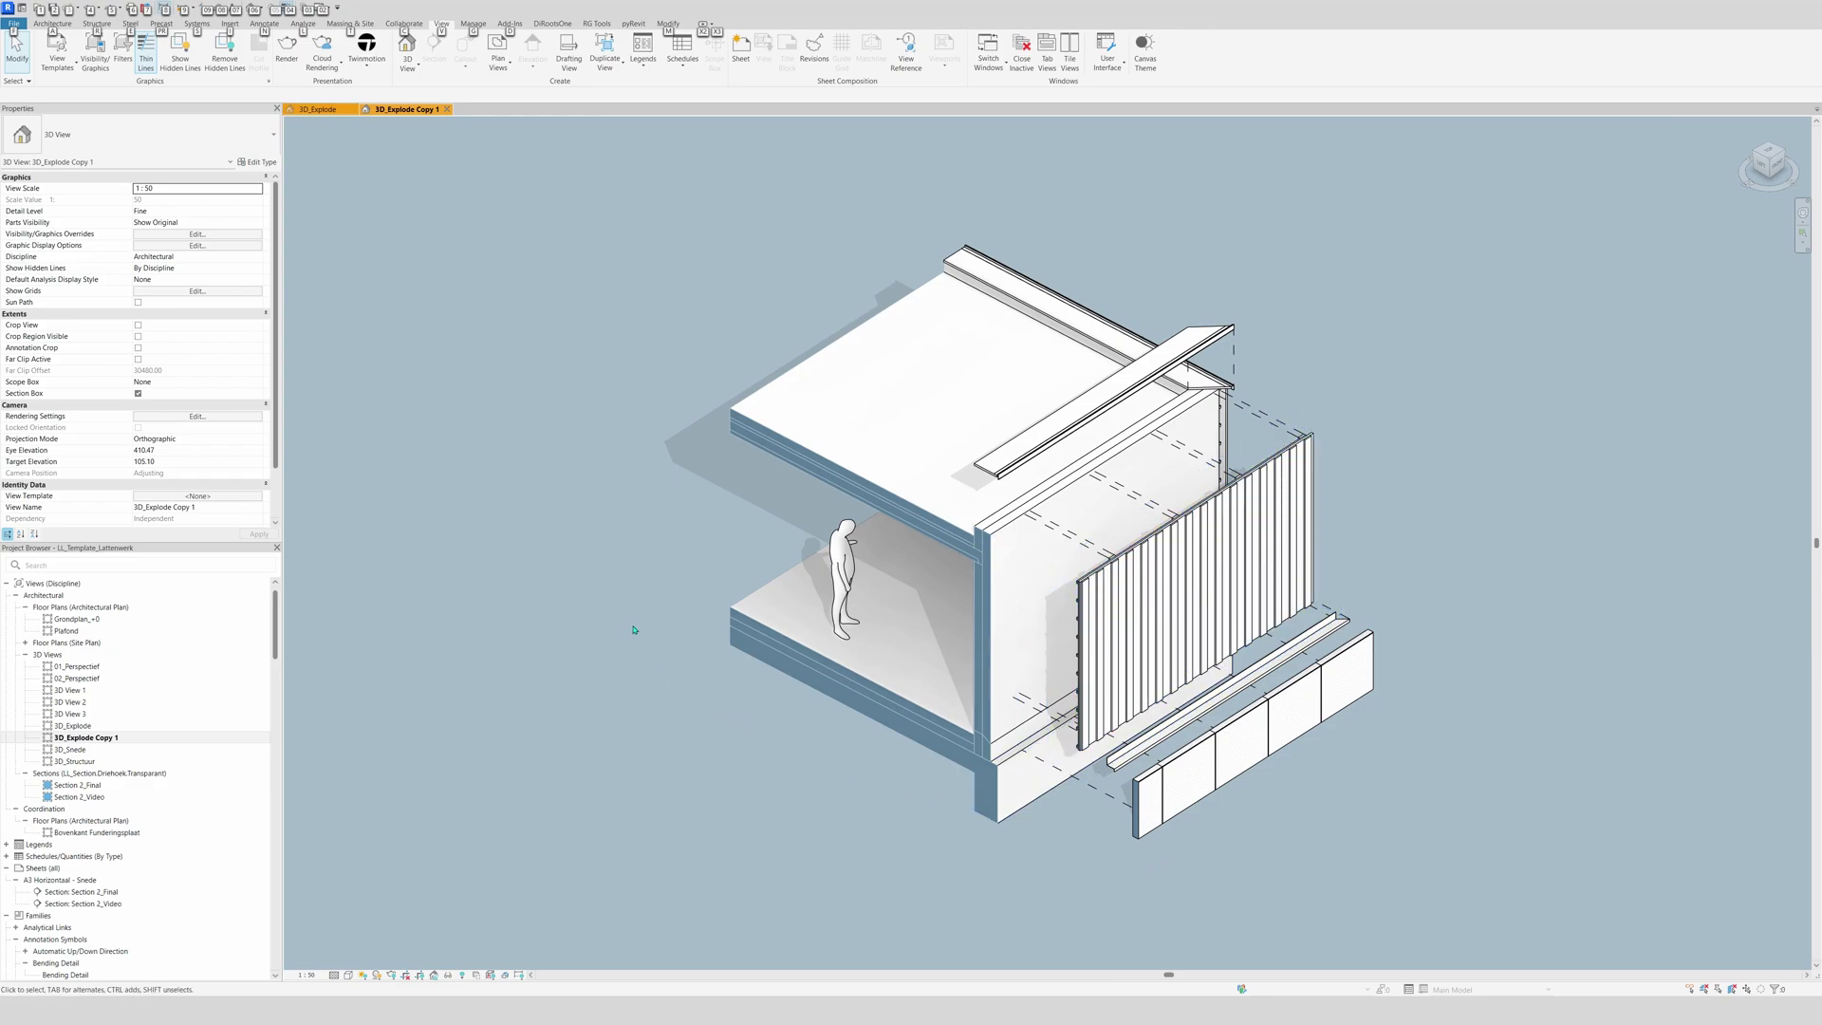
pyautogui.press('v')
pyautogui.press('g')
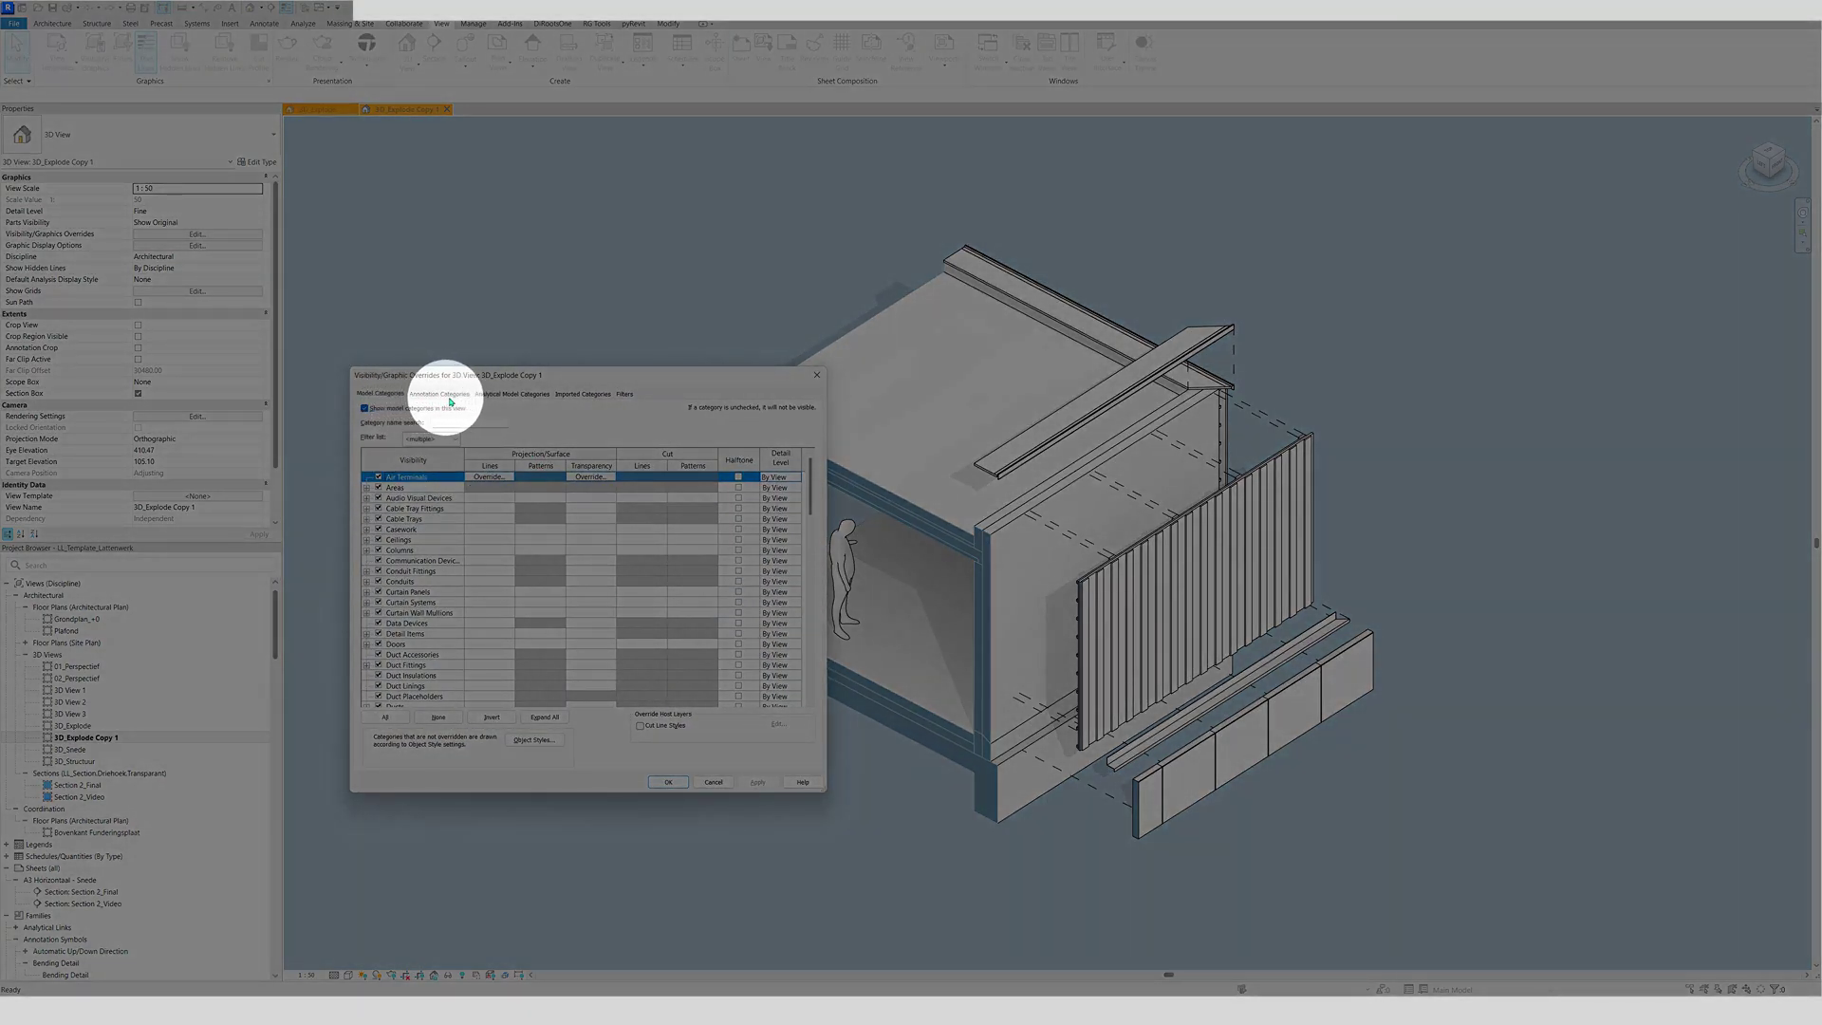
pyautogui.click(452, 395)
pyautogui.click(457, 423)
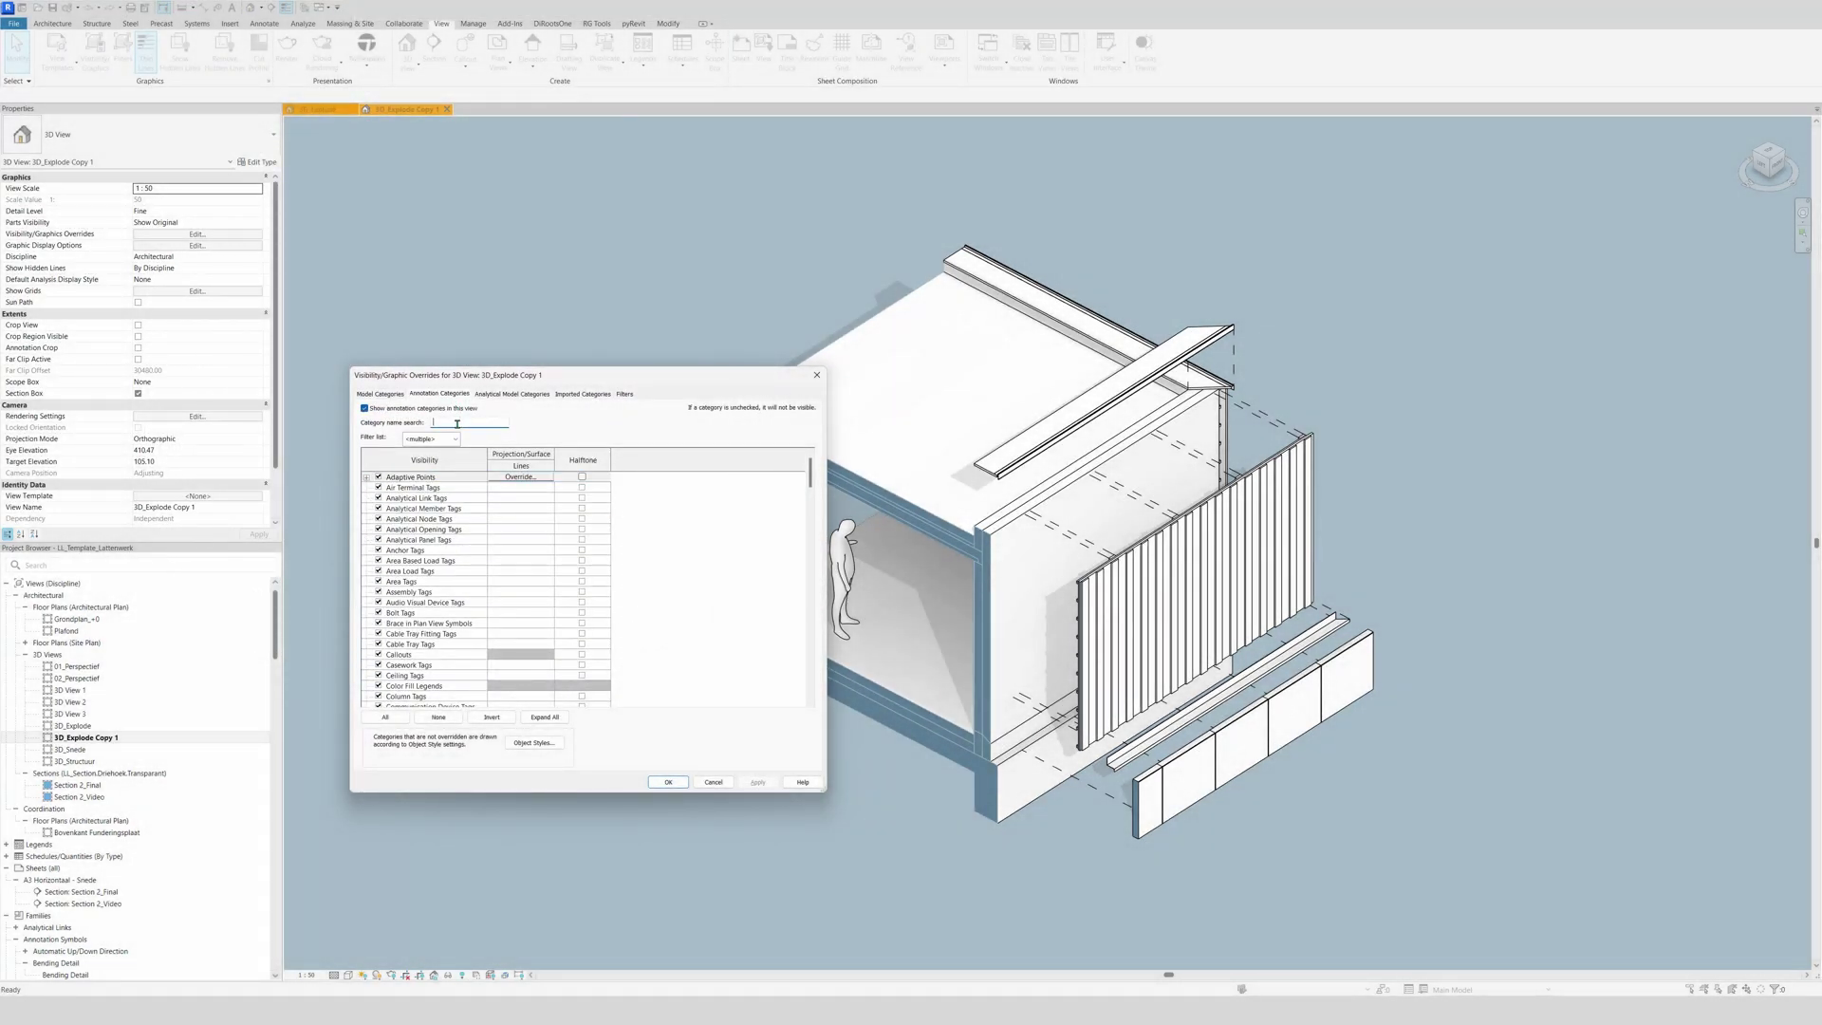
pyautogui.write('displ')
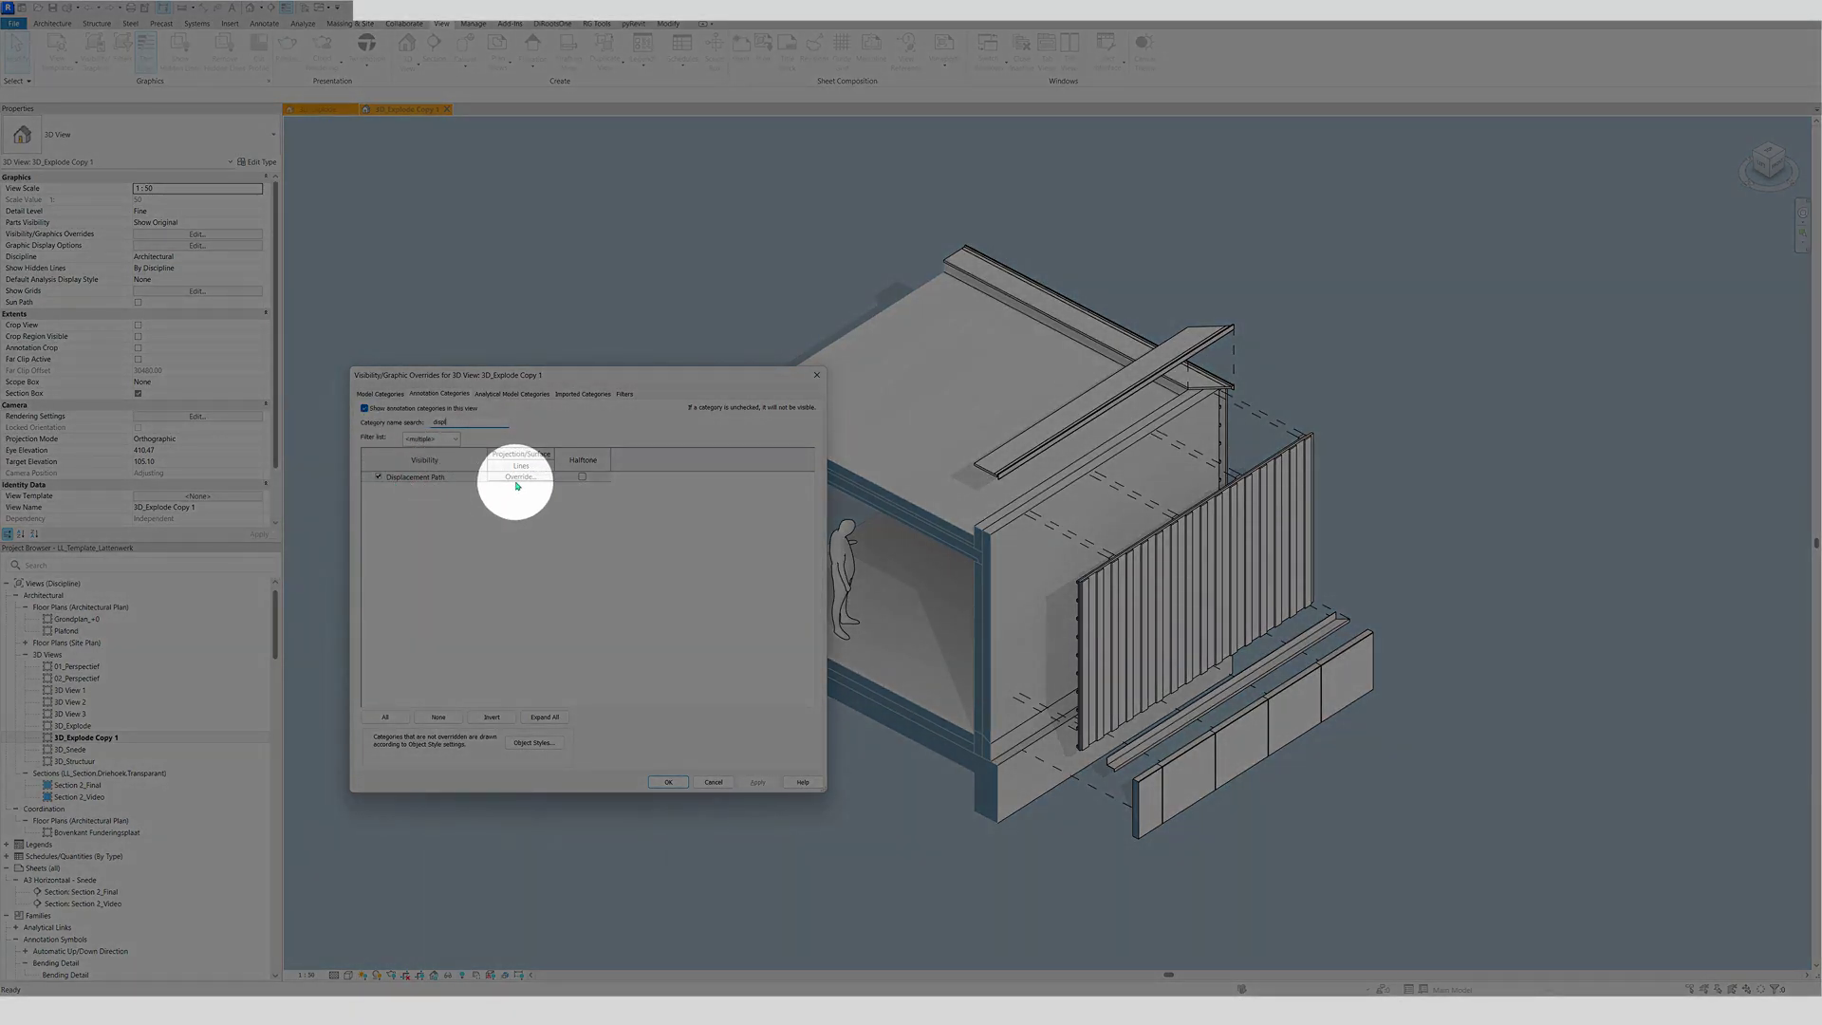
pyautogui.click(517, 483)
pyautogui.click(517, 478)
pyautogui.click(607, 580)
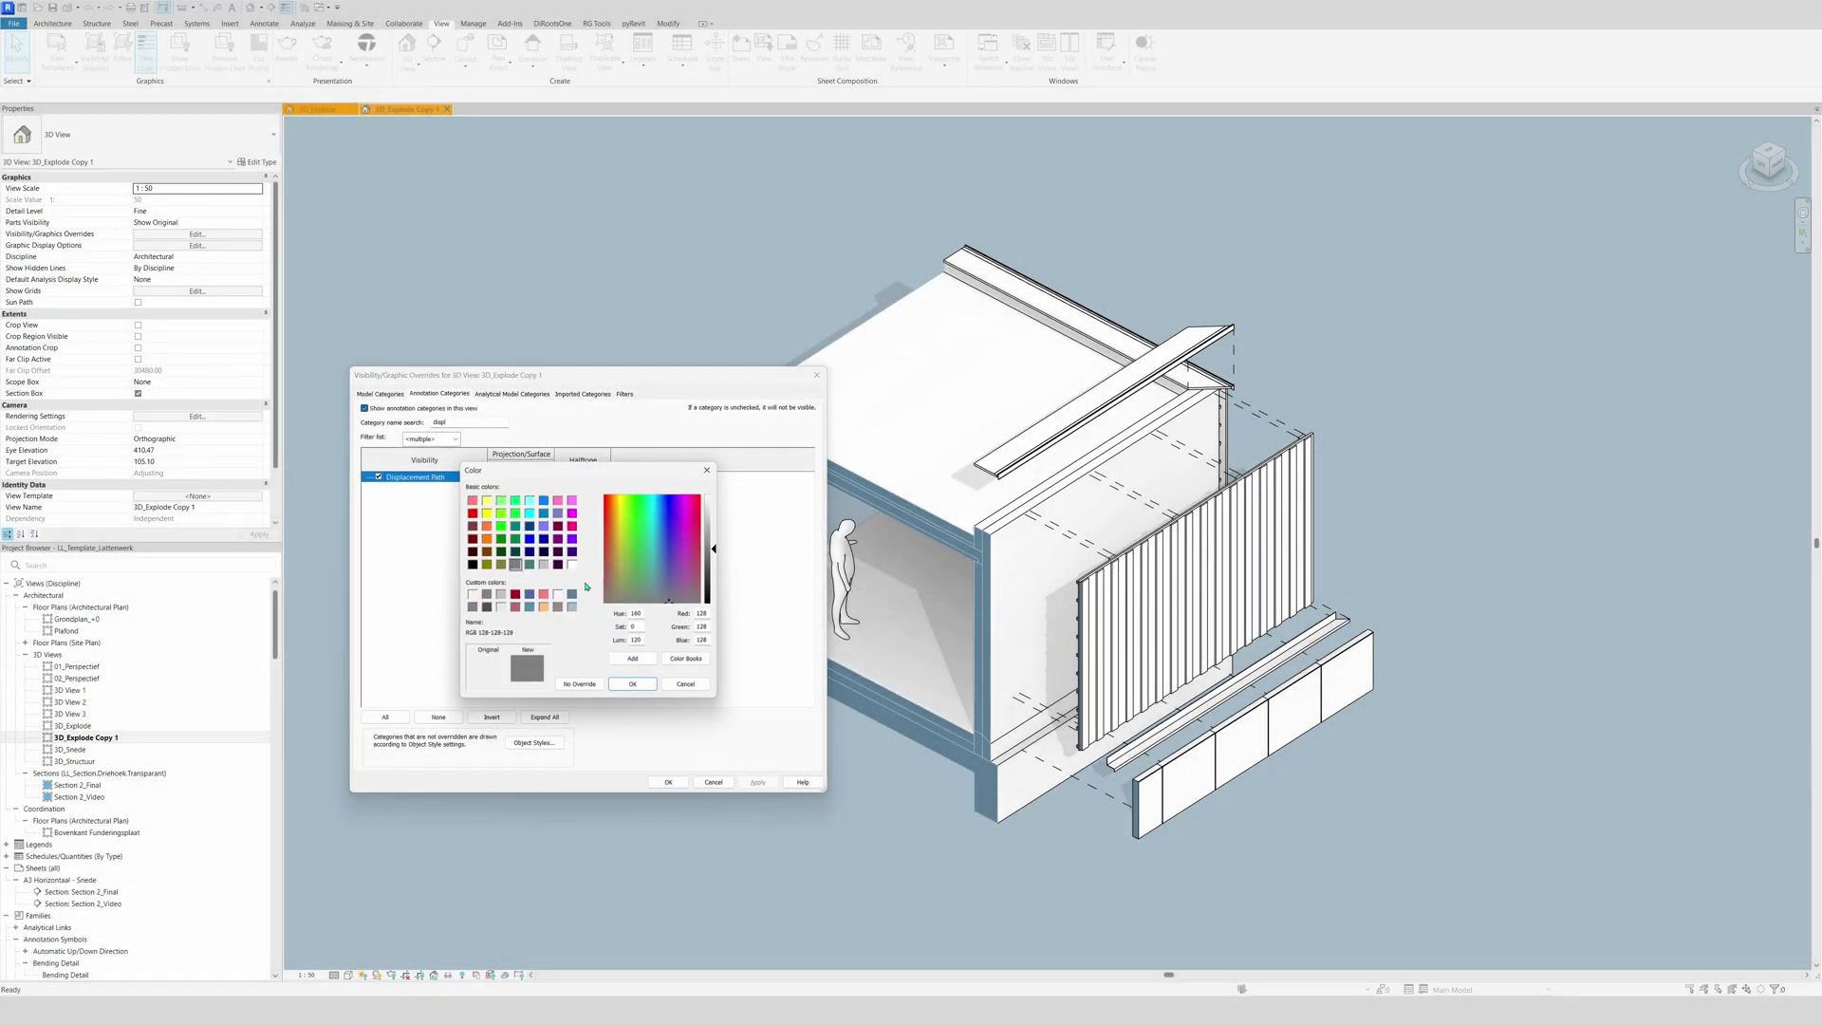
pyautogui.click(573, 596)
pyautogui.click(632, 684)
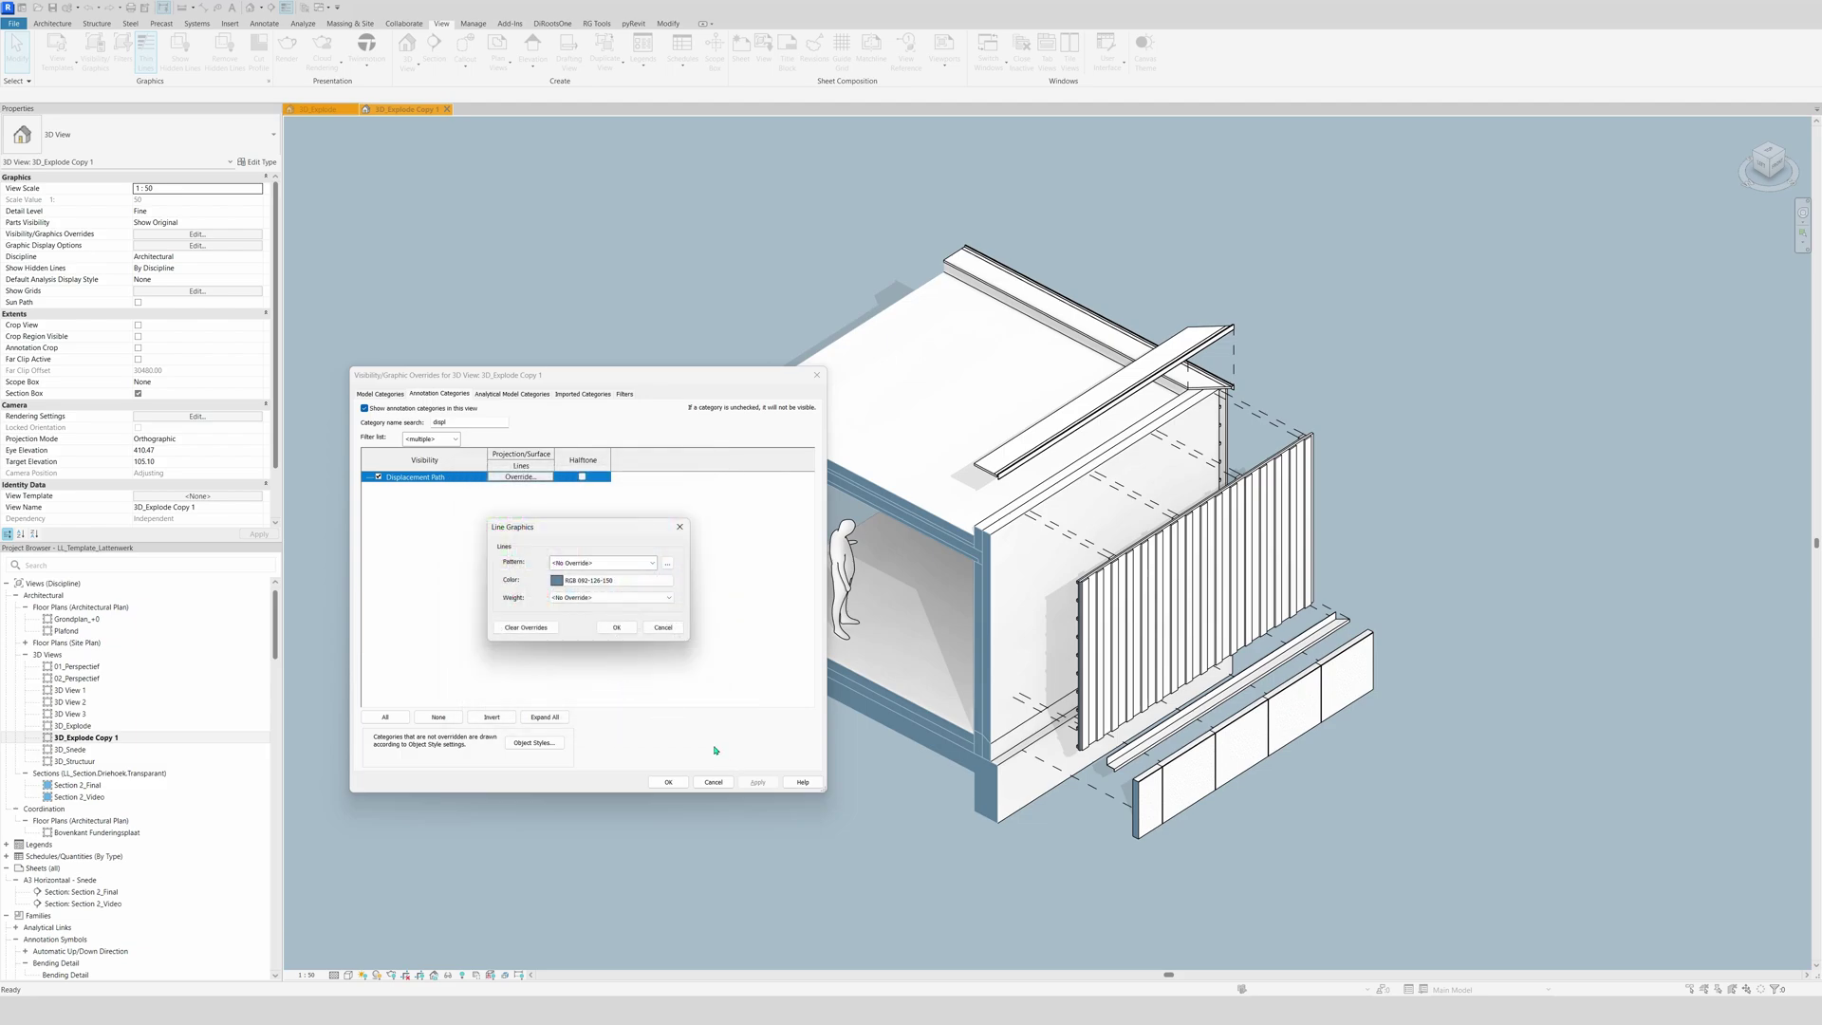
pyautogui.click(616, 627)
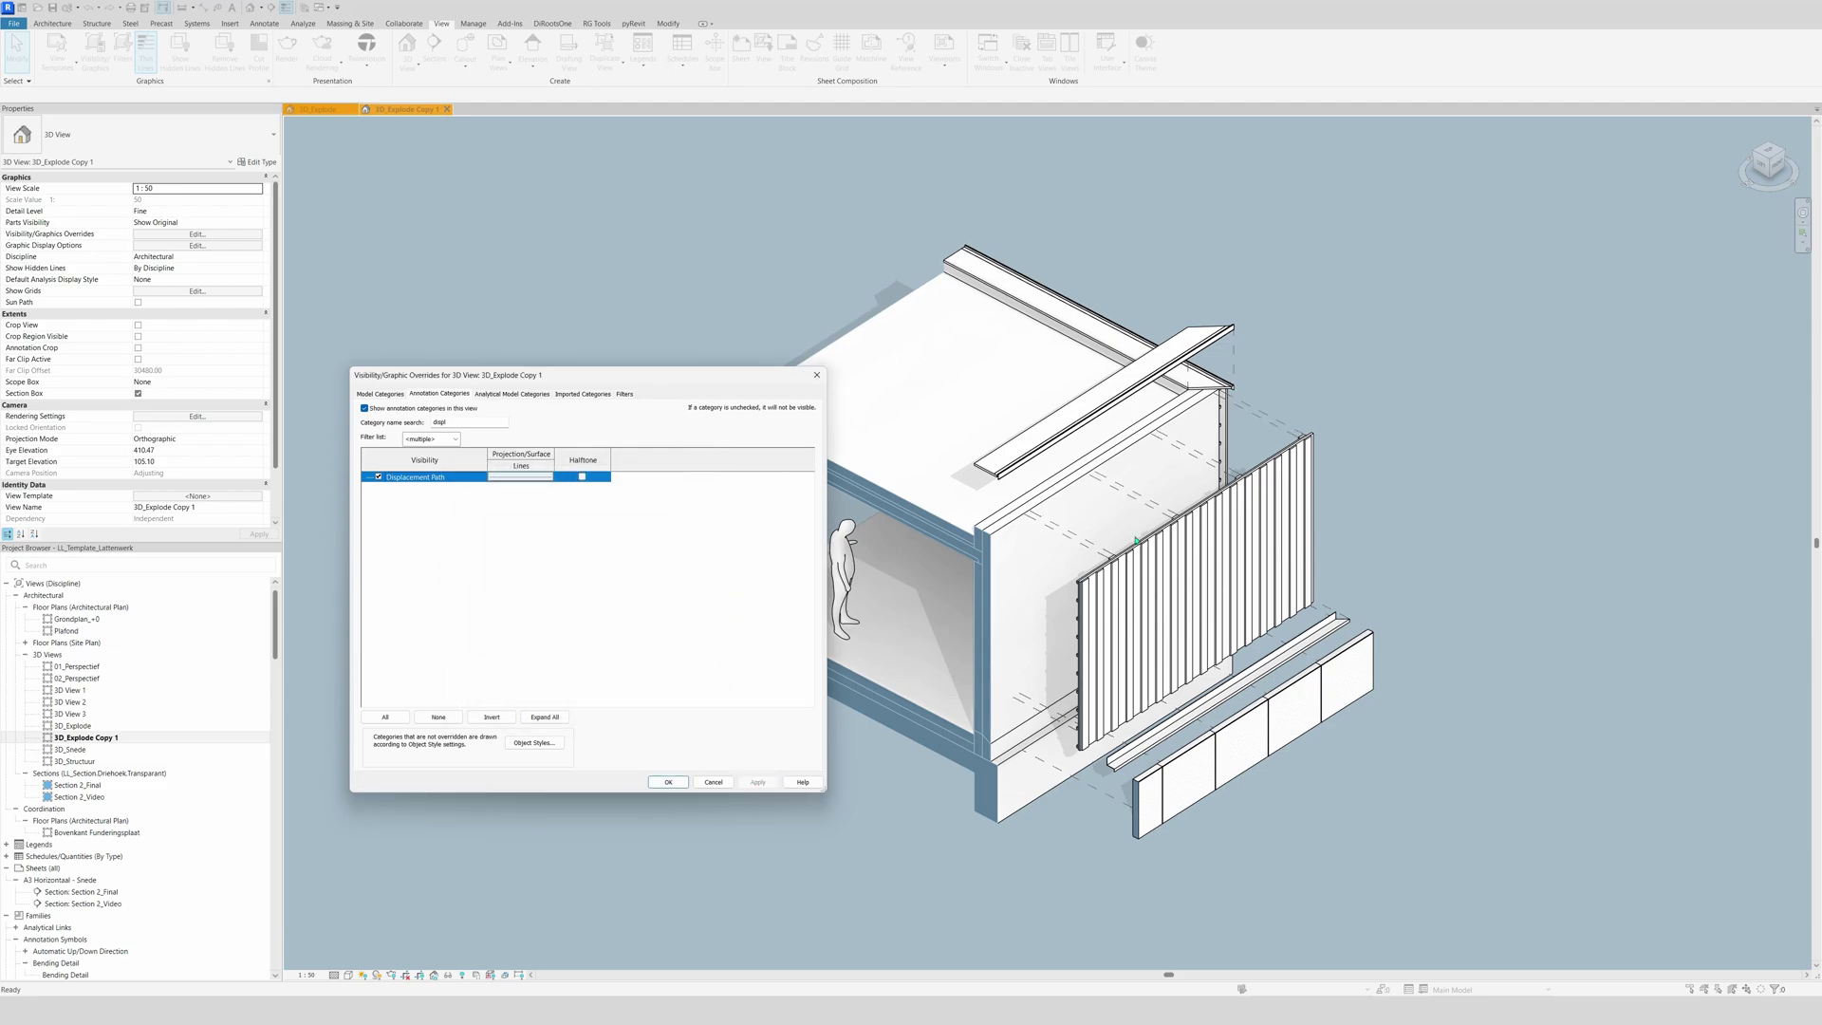
pyautogui.click(668, 782)
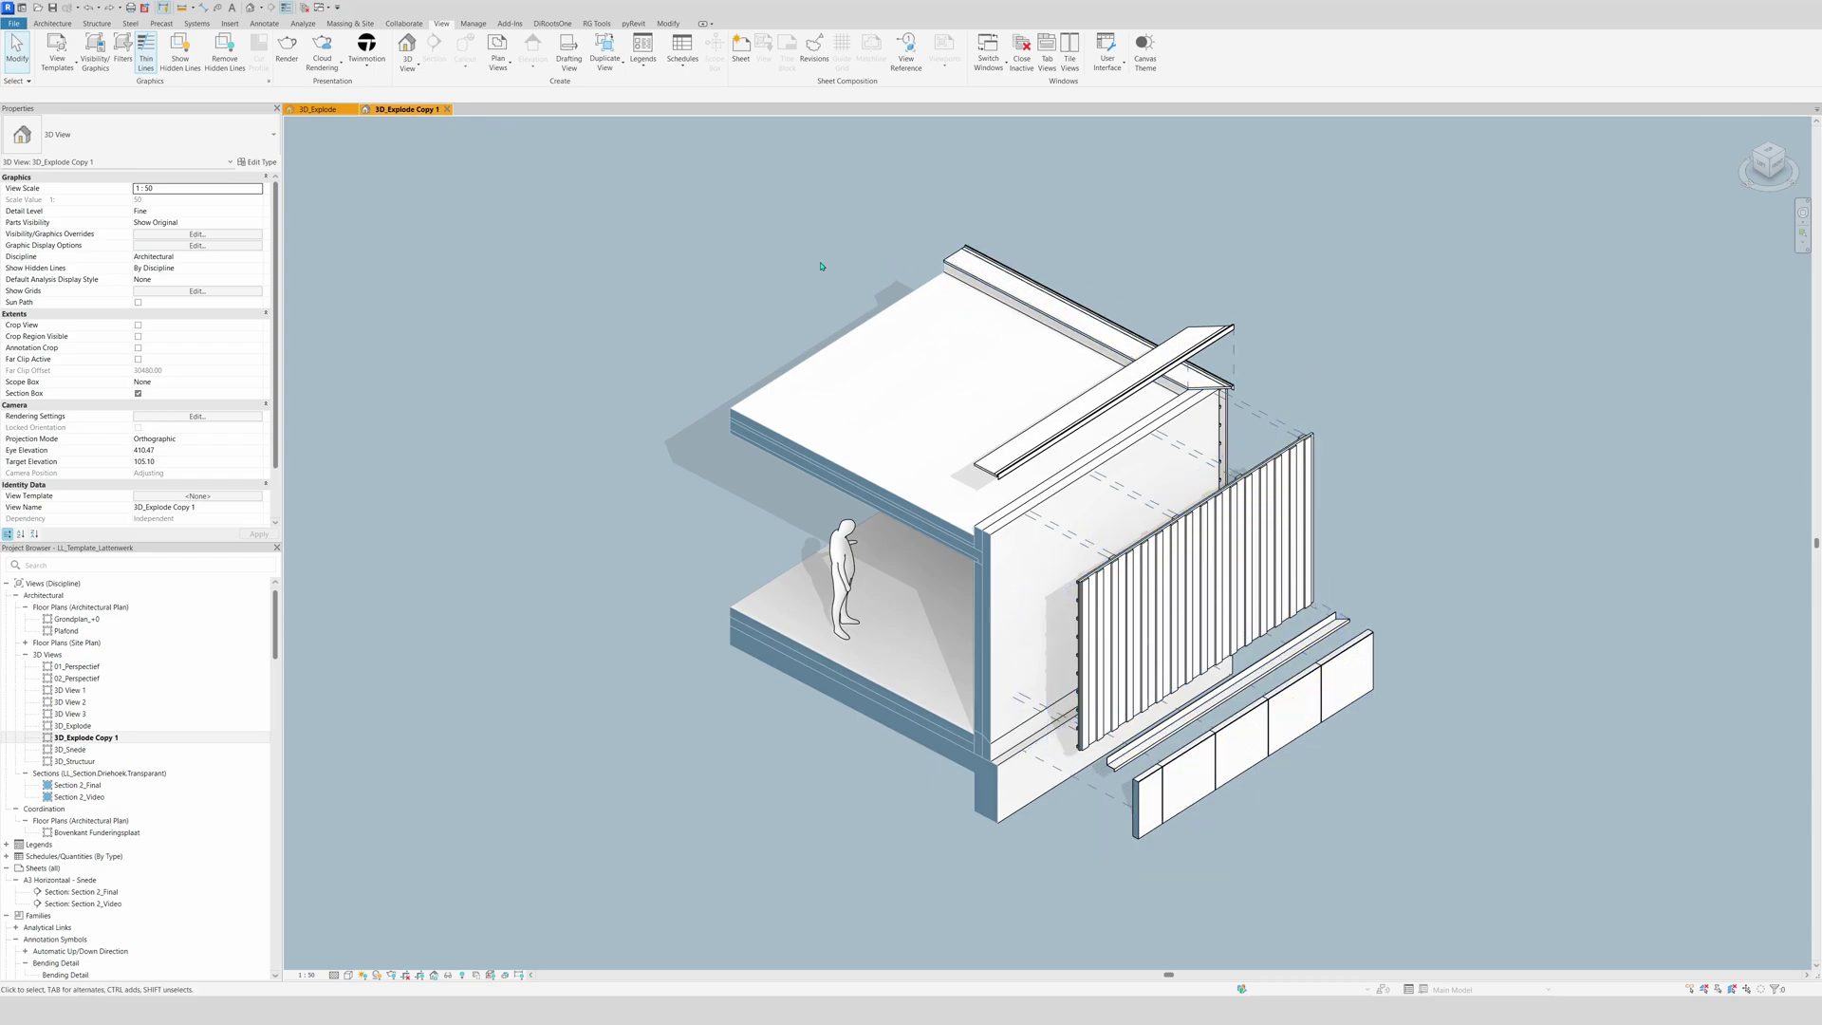
# - Override the projection line color of all elements in the view by element with RGB 092-126-150, then clear the selection
pyautogui.moveTo(483, 163); pyautogui.dragTo(1627, 890)
pyautogui.rightClick(1271, 528)
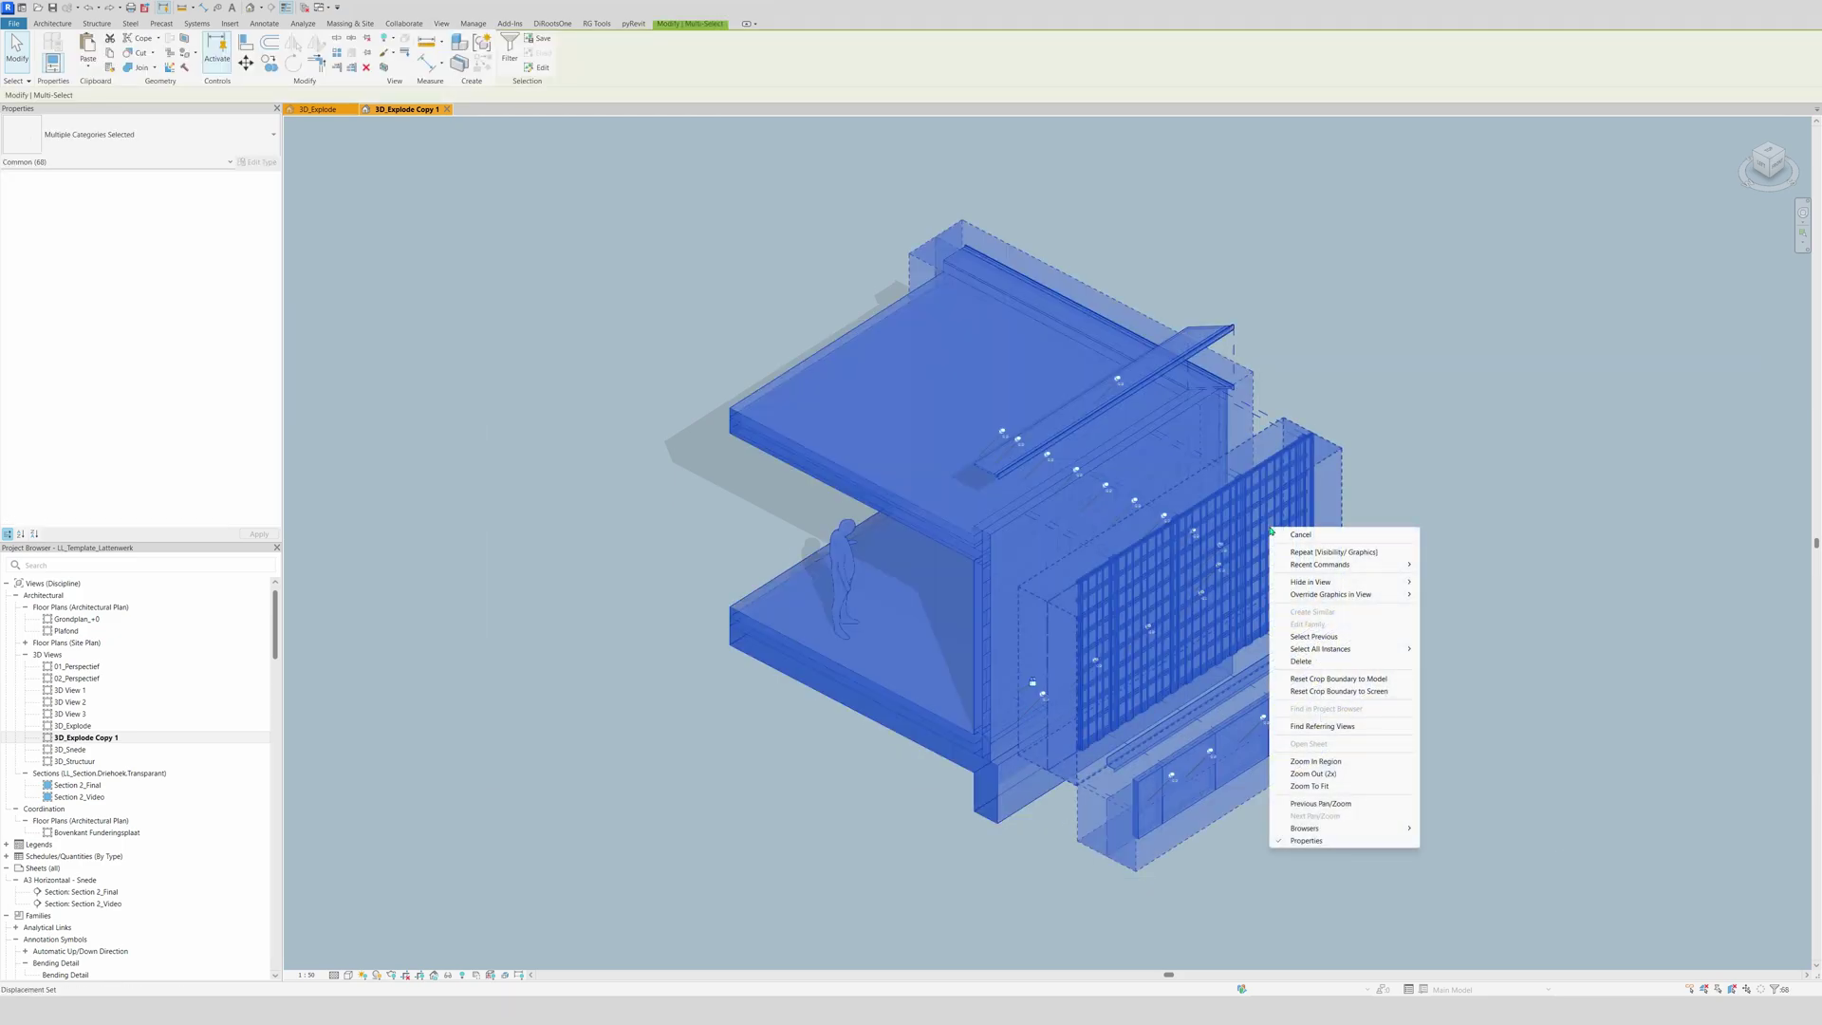
pyautogui.moveTo(1335, 596)
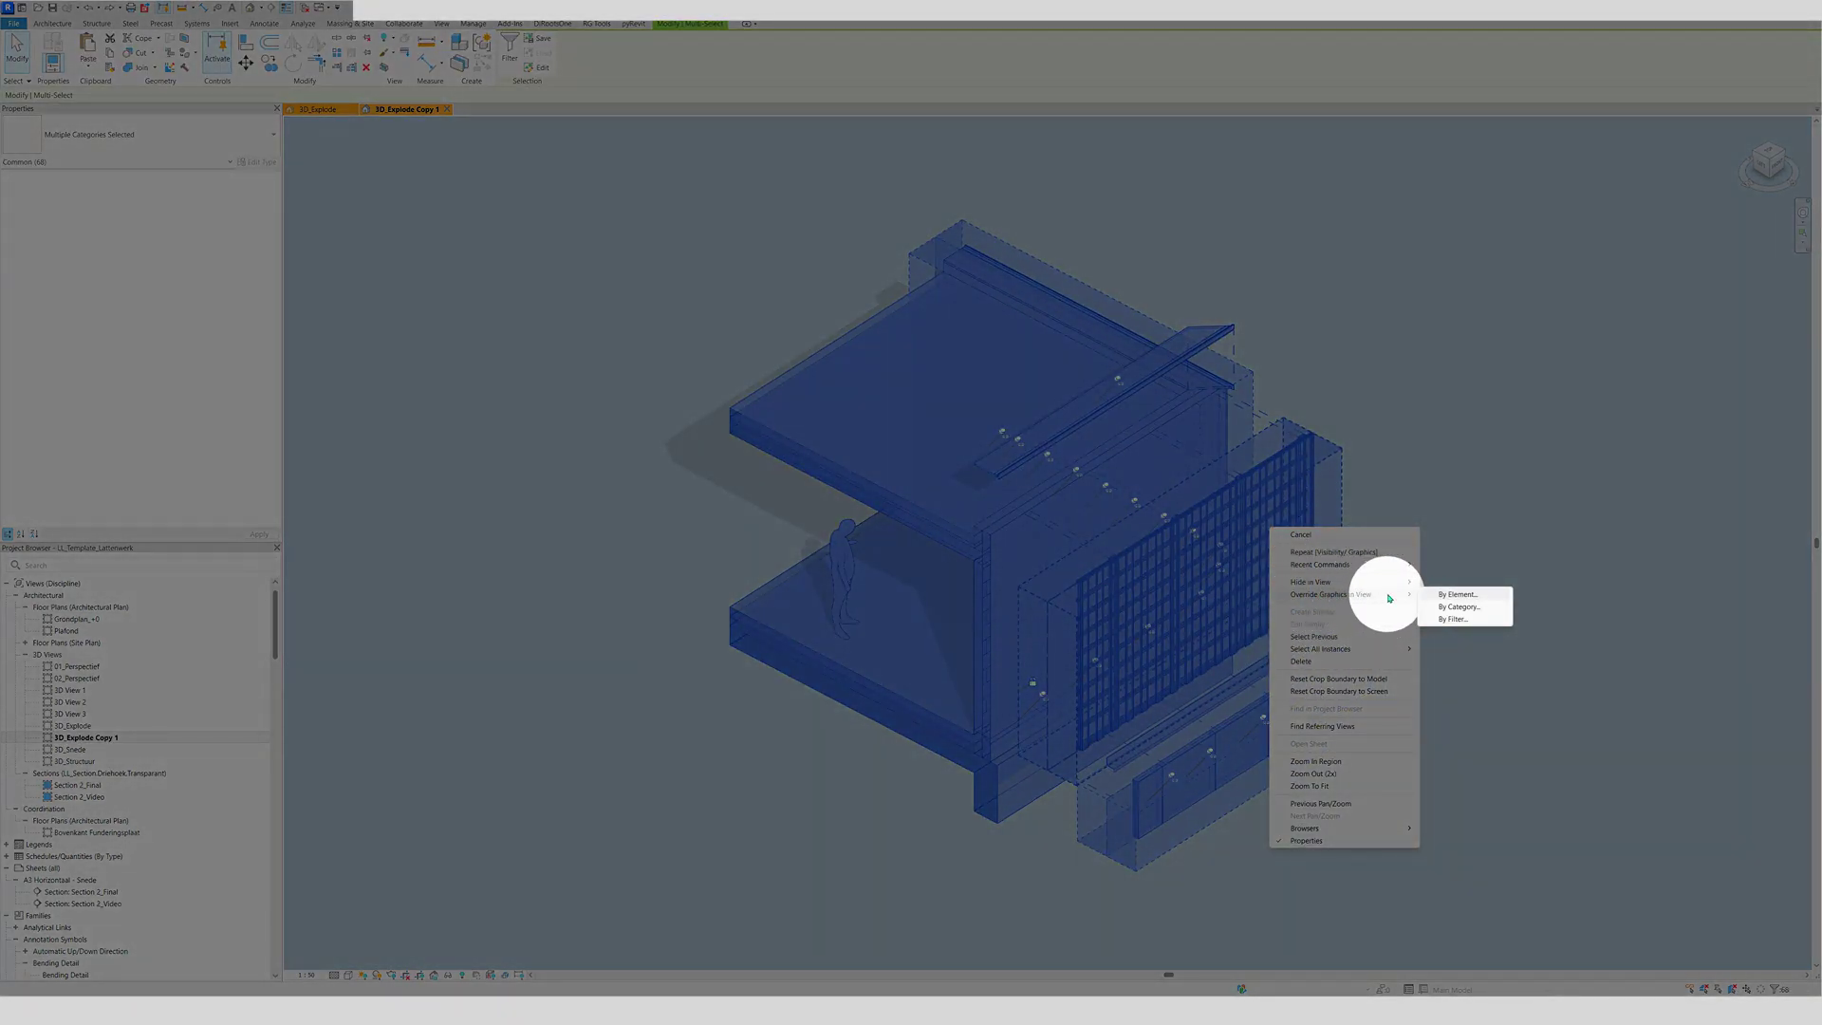
pyautogui.click(1443, 595)
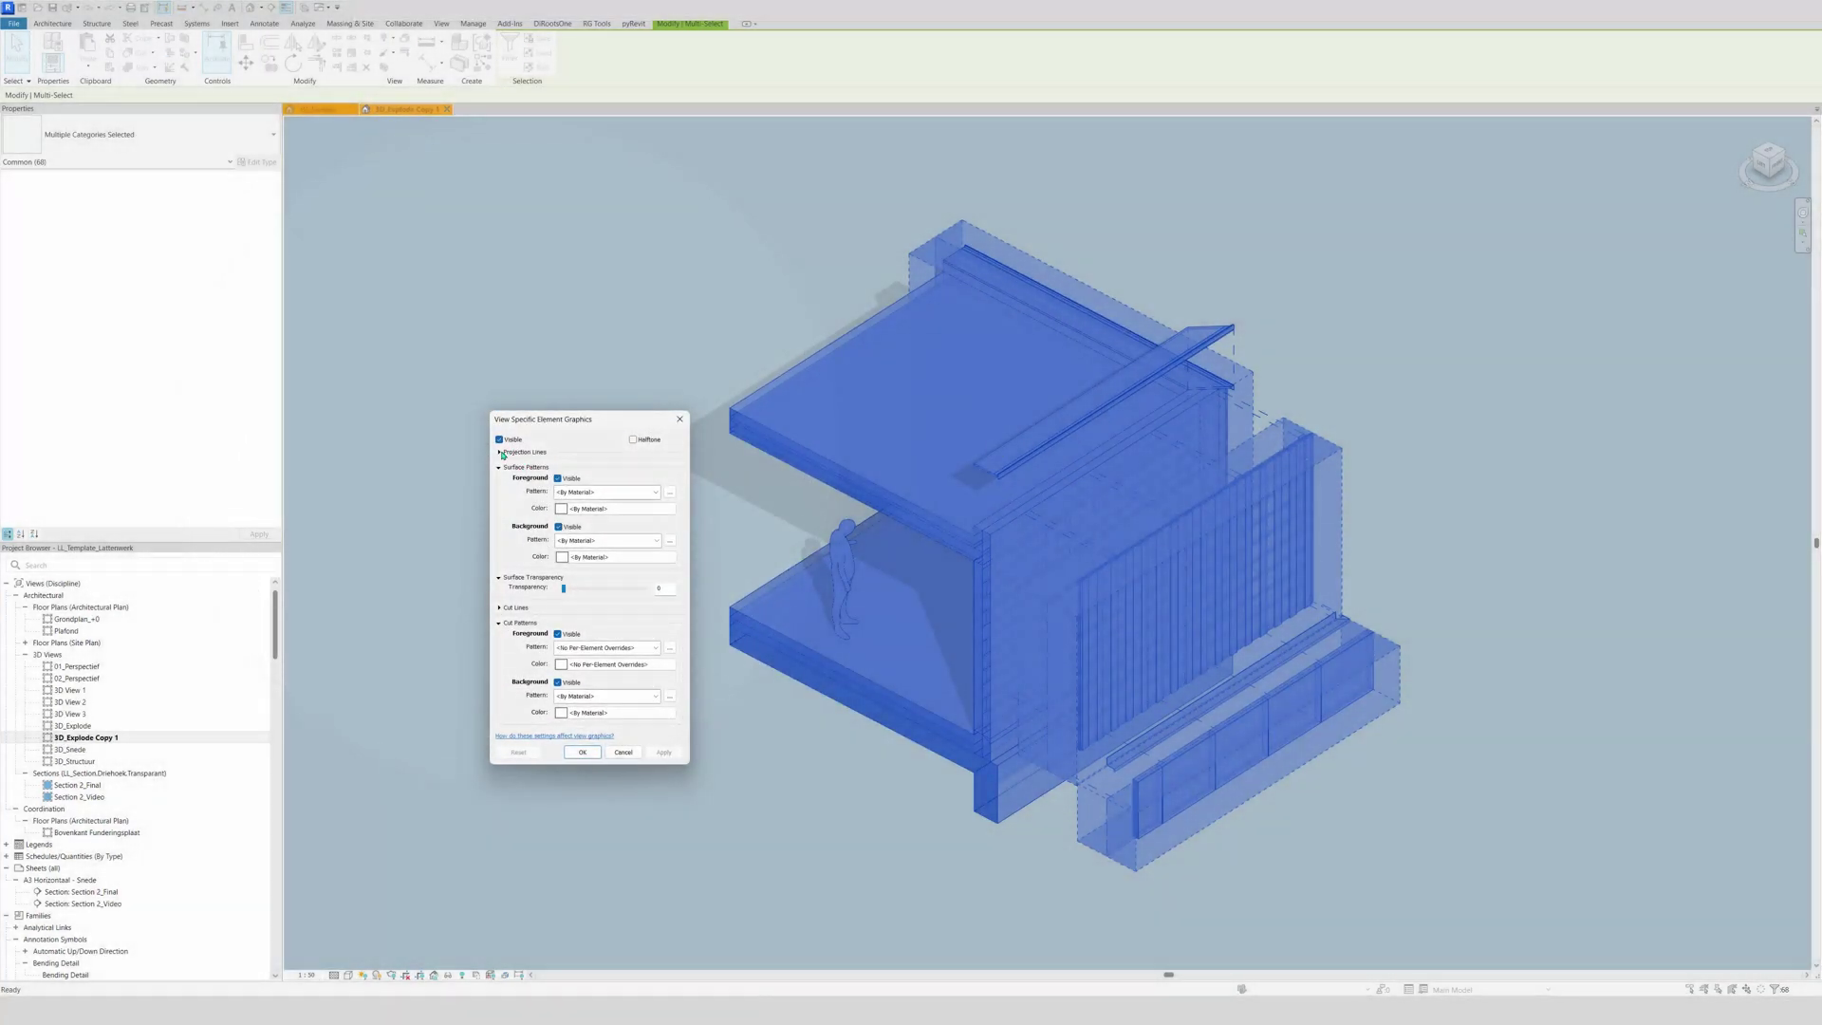
pyautogui.click(500, 453)
pyautogui.click(589, 482)
pyautogui.click(573, 630)
pyautogui.click(634, 719)
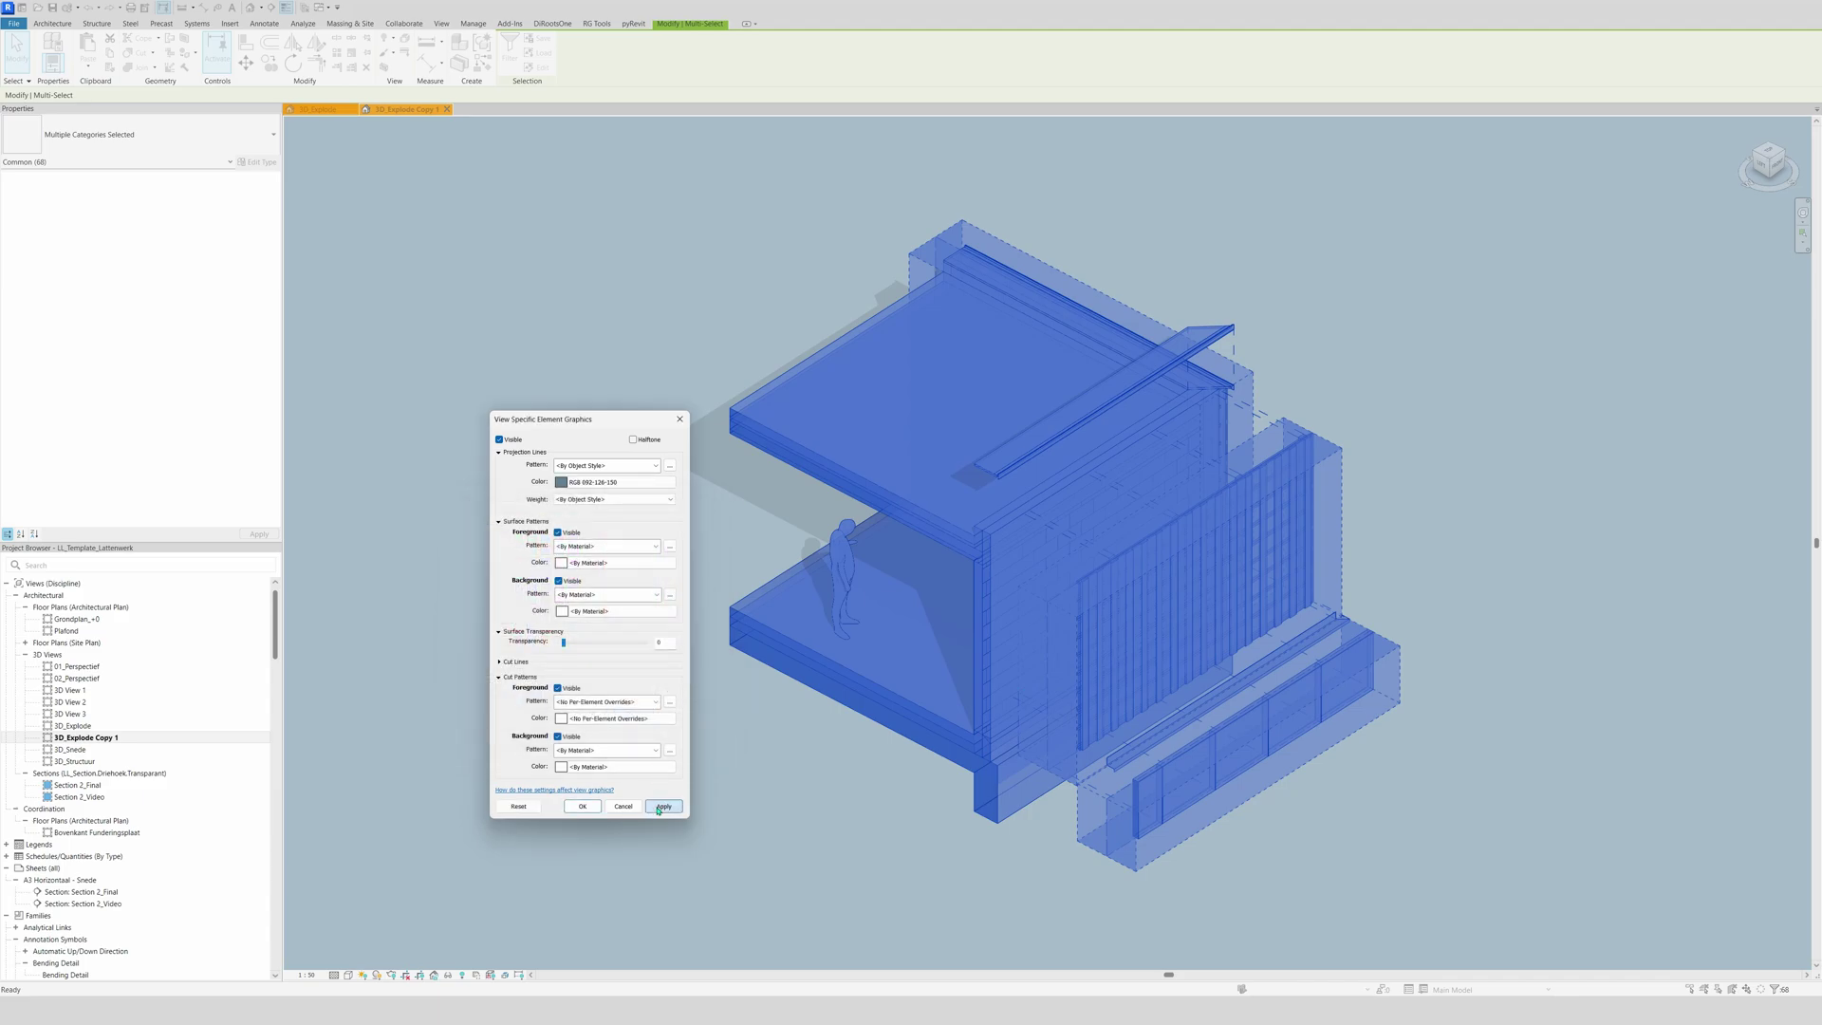
pyautogui.click(581, 806)
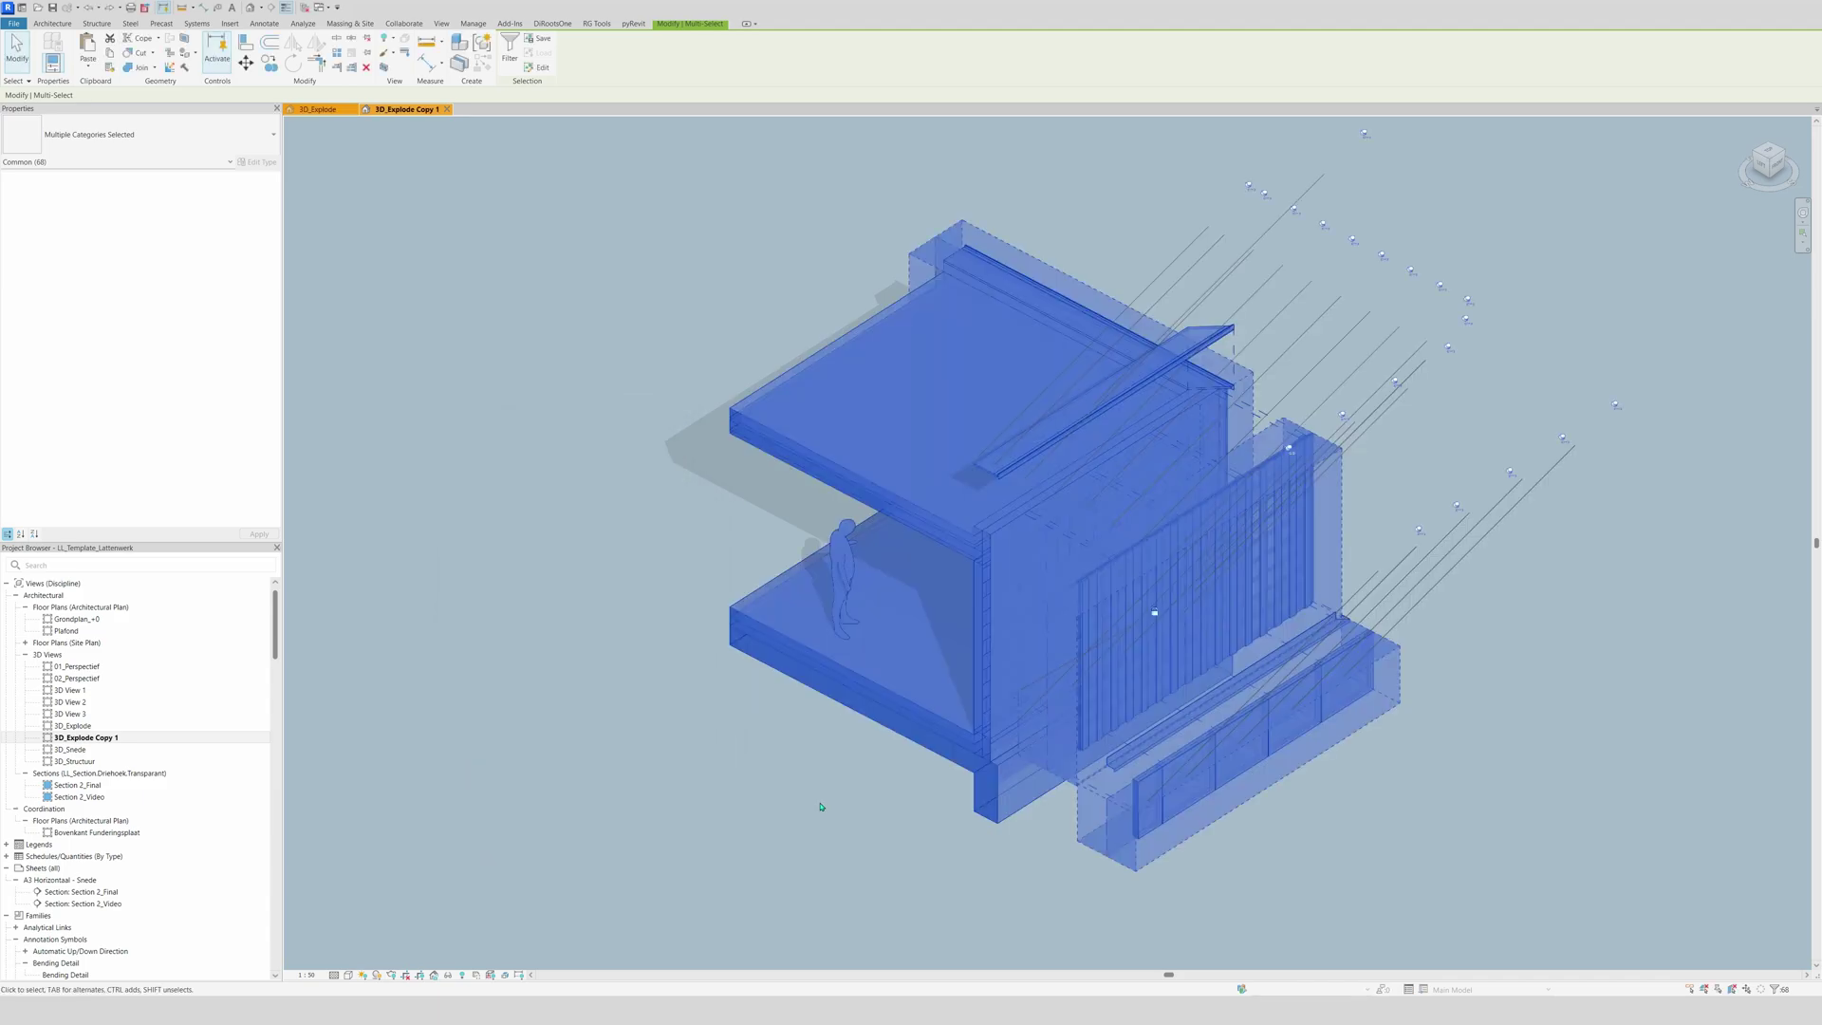
pyautogui.press('Escape')
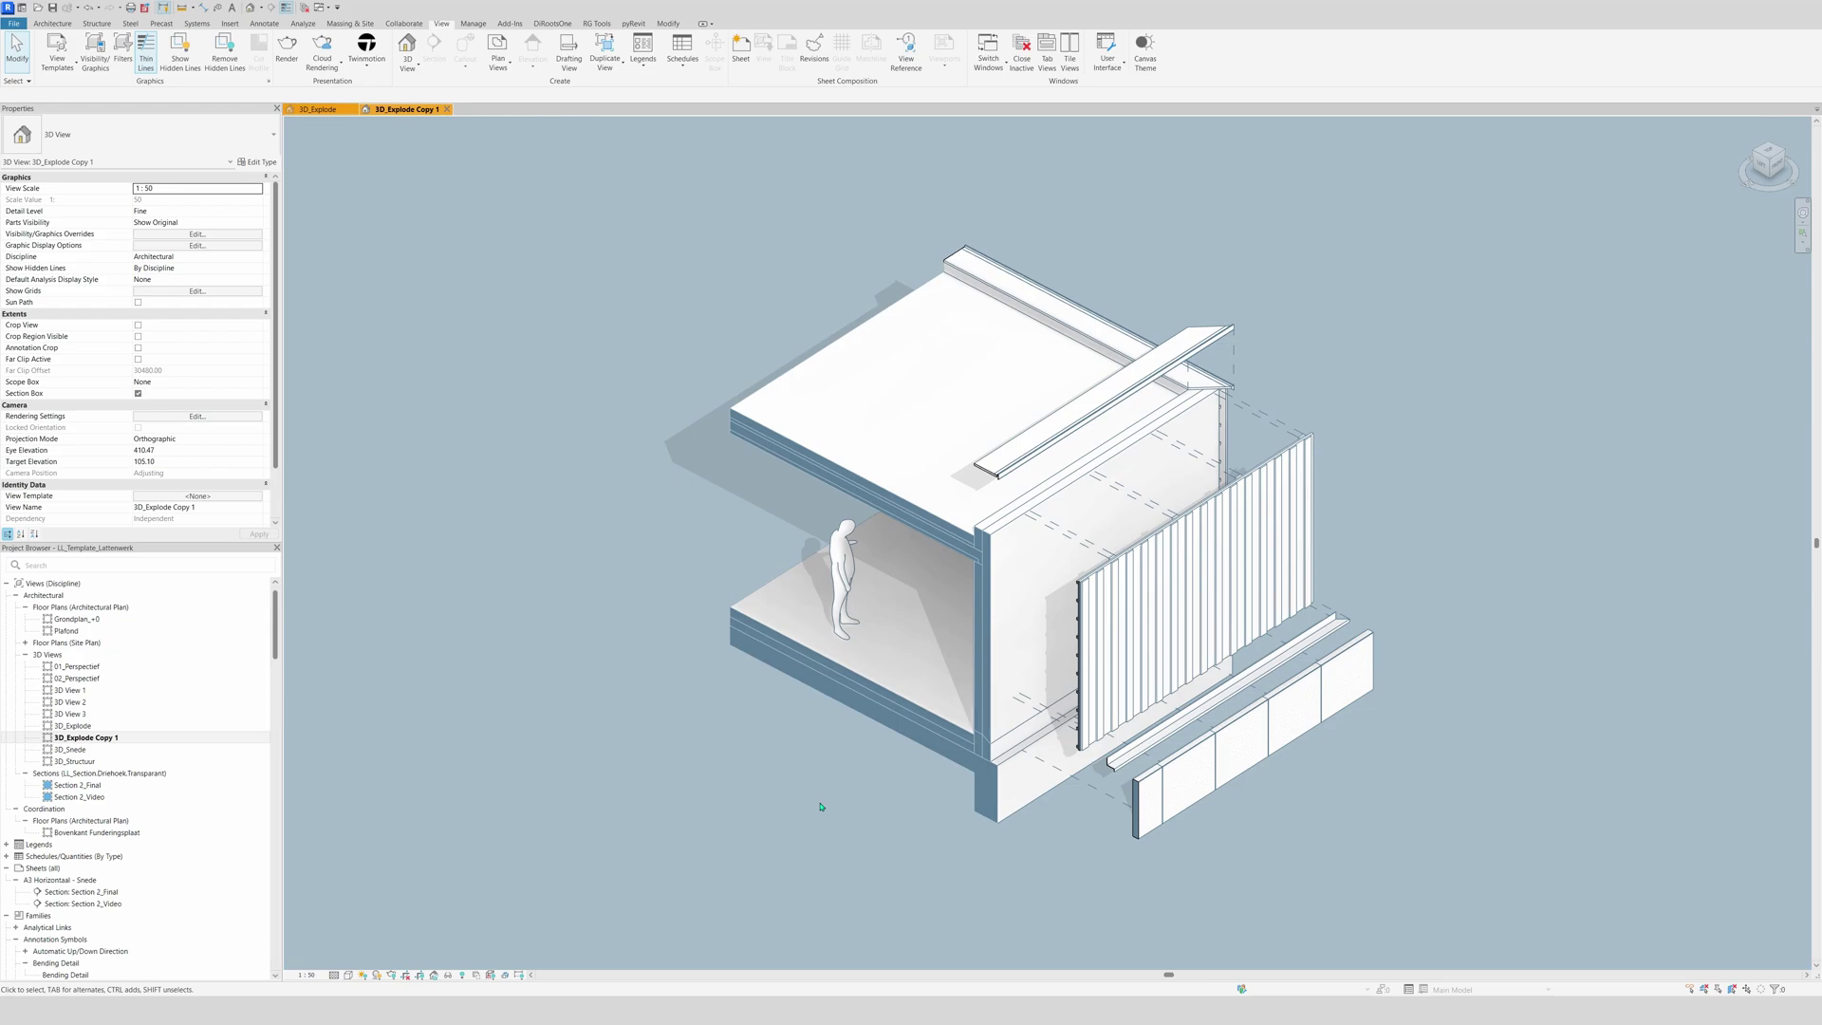
# - Open the view's visibility/graphics overrides and filter the model categories to those related to curtain walls
pyautogui.click(1082, 609)
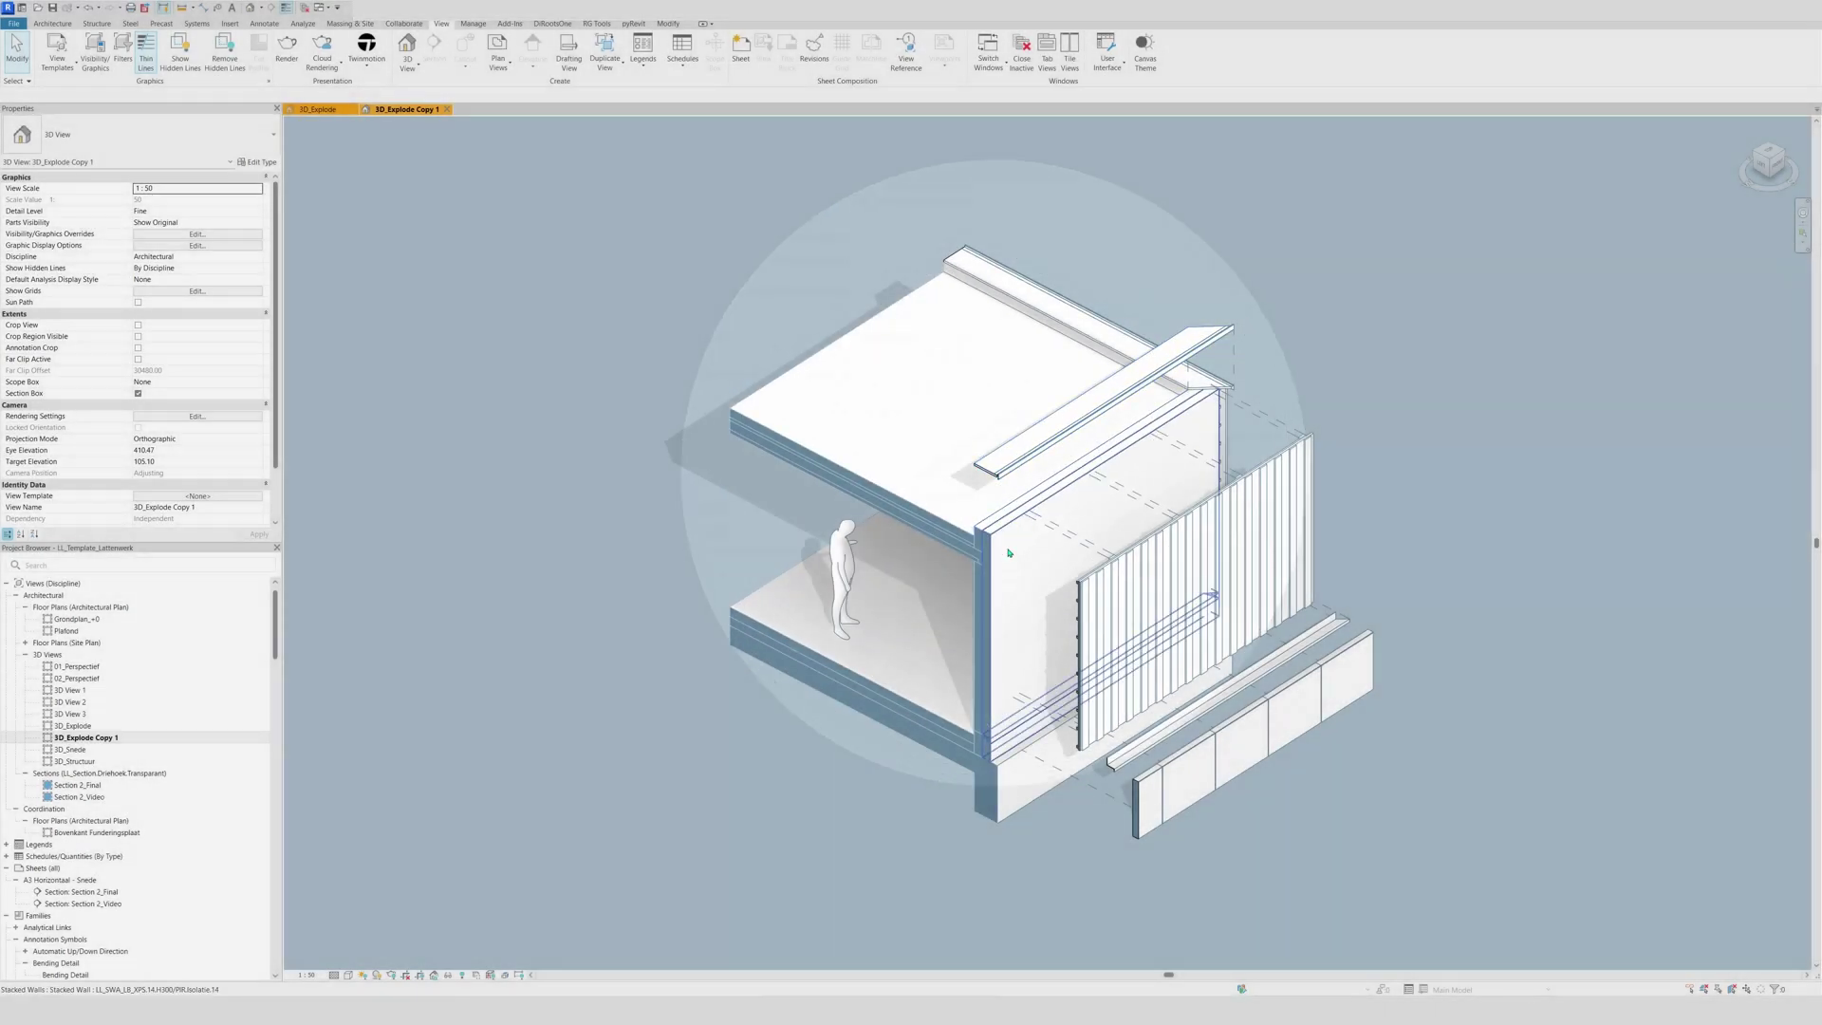
pyautogui.press('v')
pyautogui.press('g')
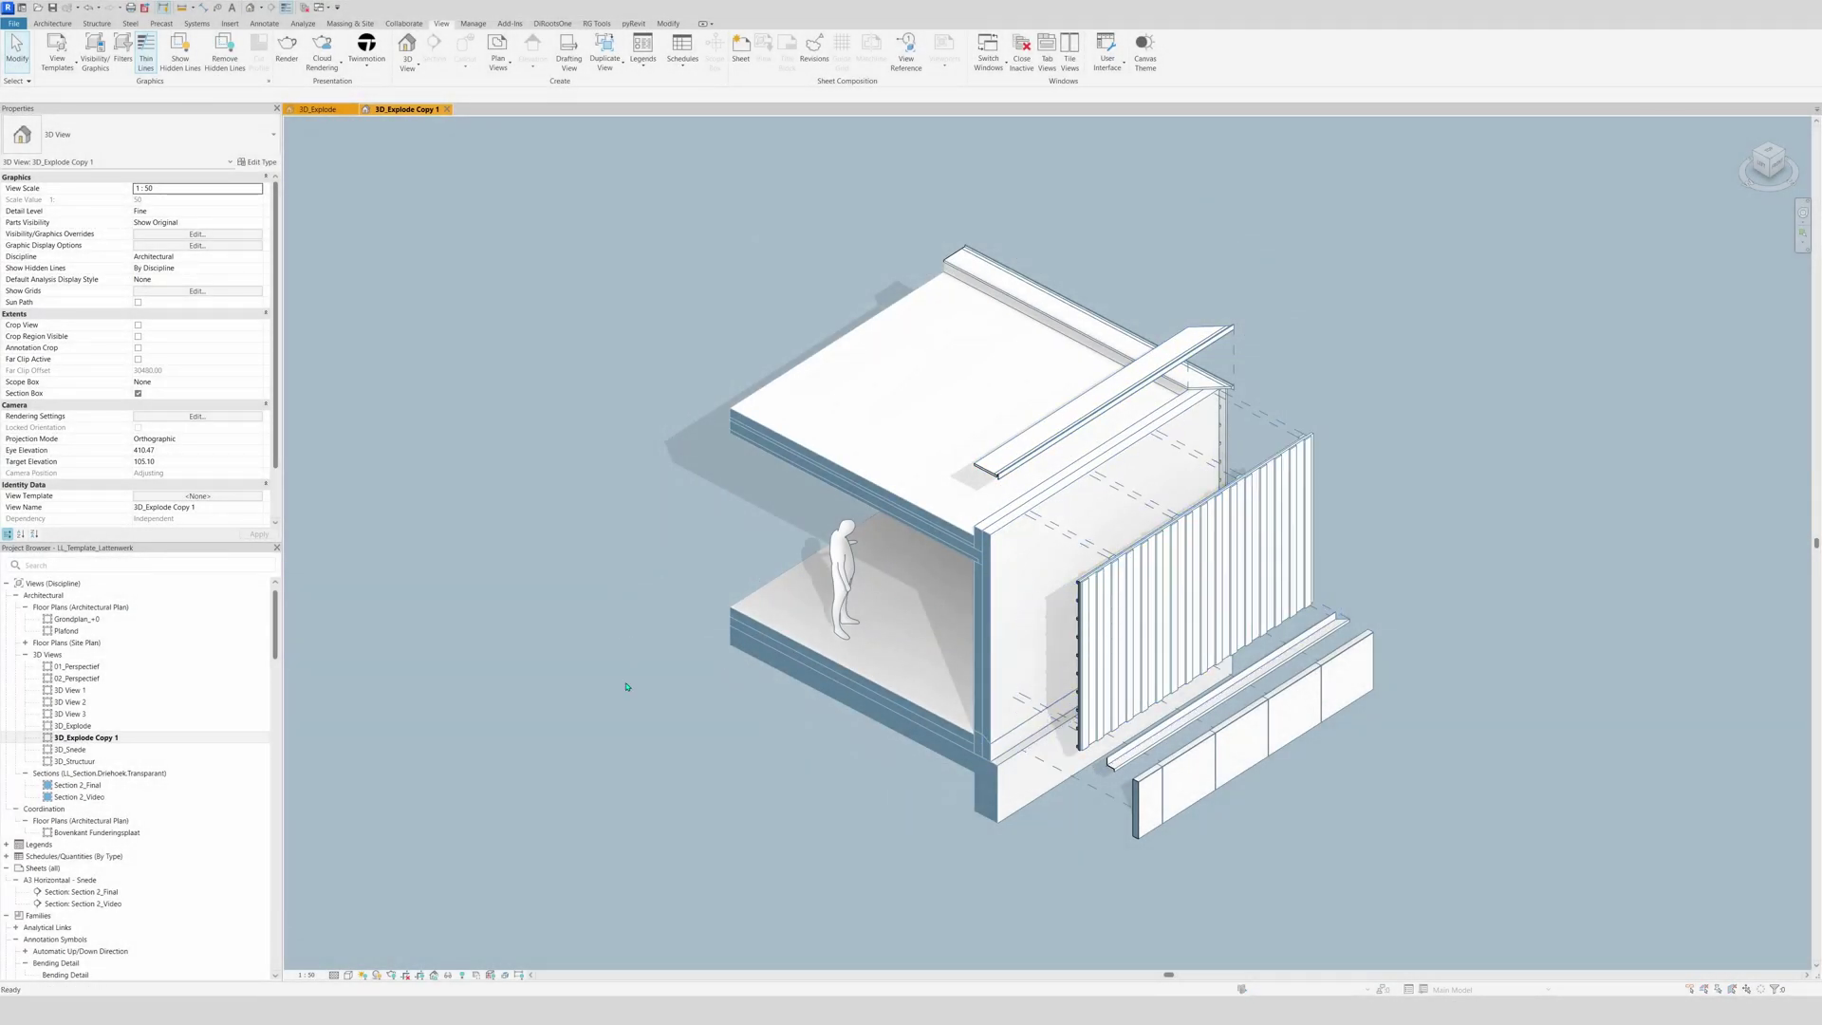
pyautogui.click(438, 423)
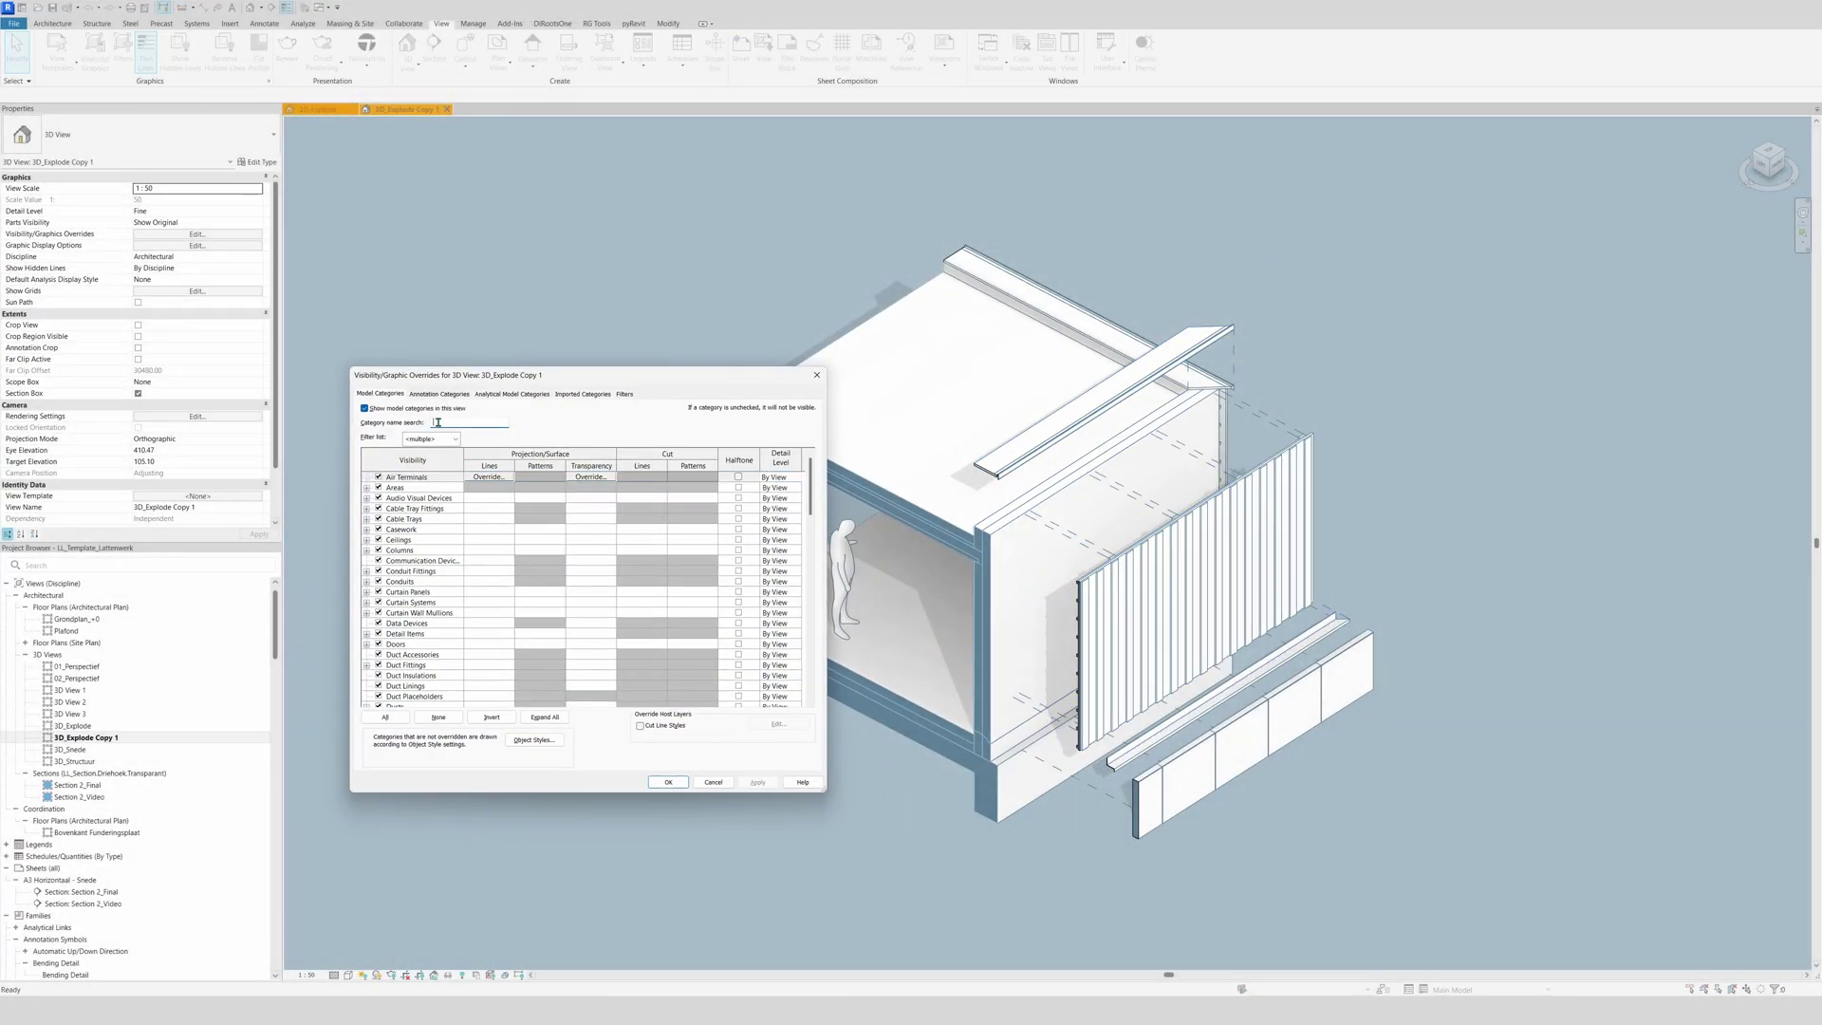
pyautogui.write('cur')
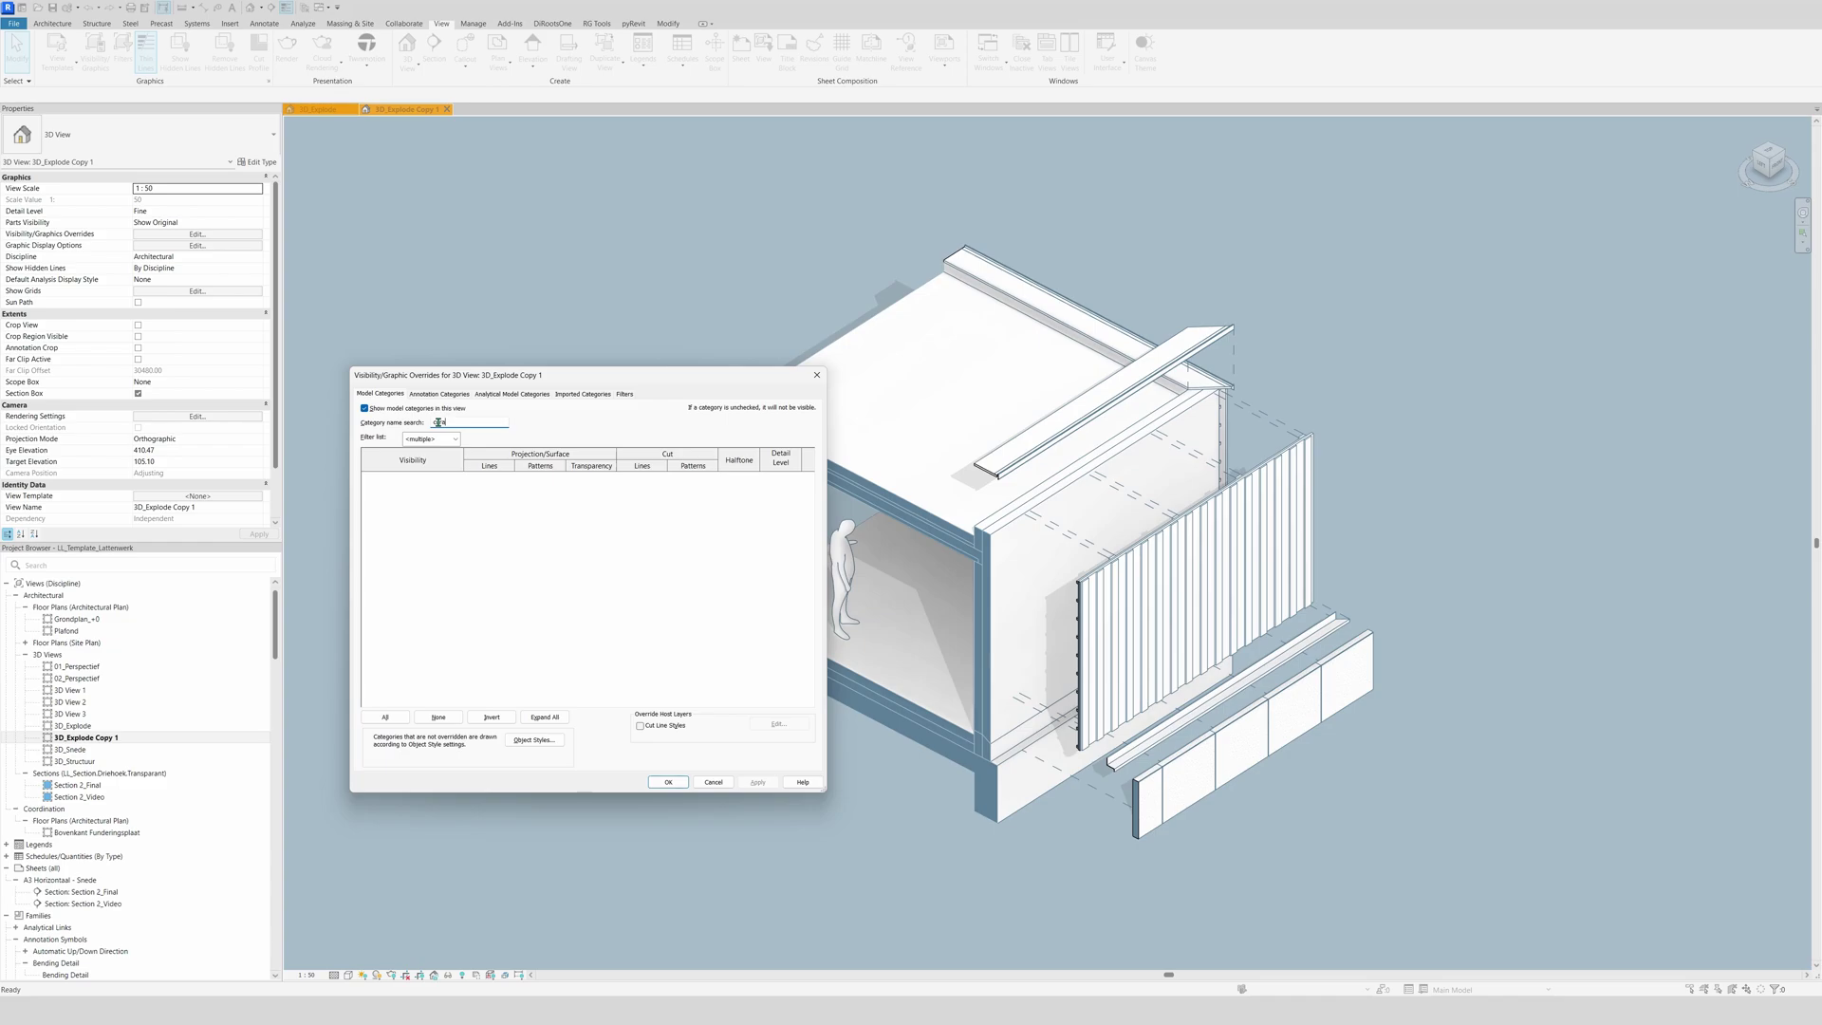
pyautogui.press('BackSpace')
pyautogui.press('BackSpace')
pyautogui.write('u')
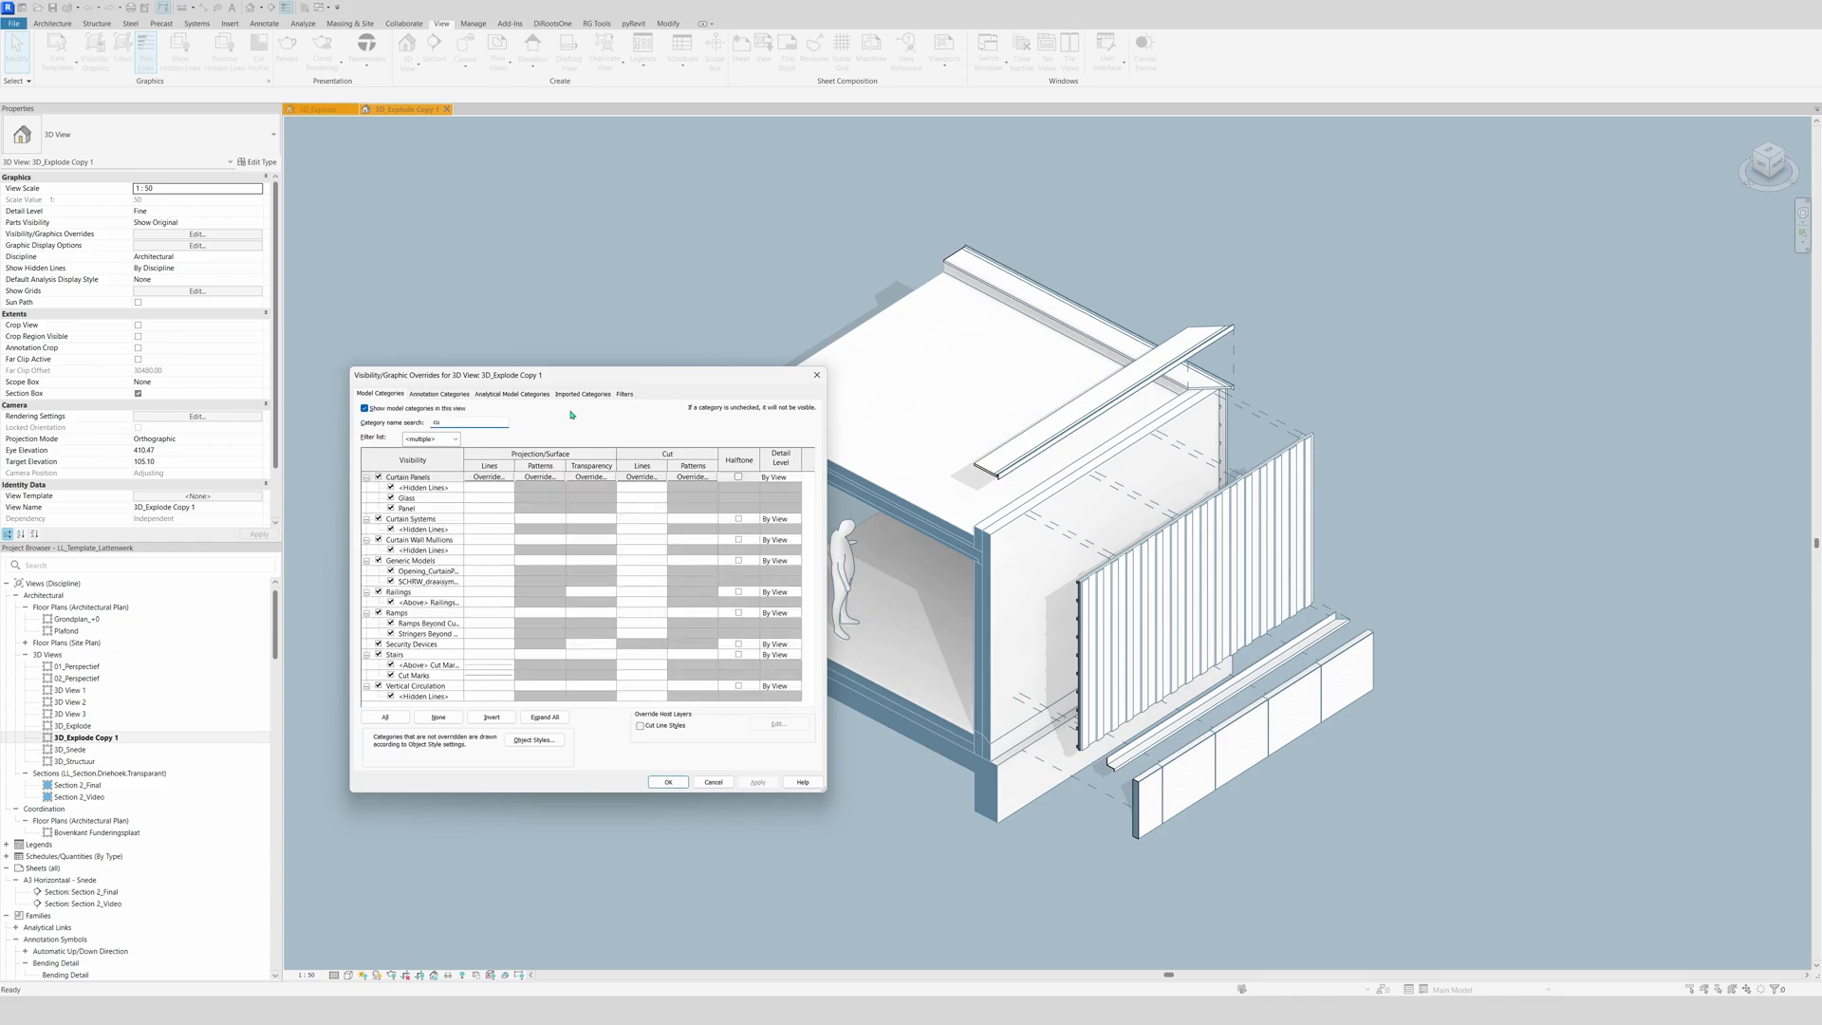
pyautogui.write('rta')
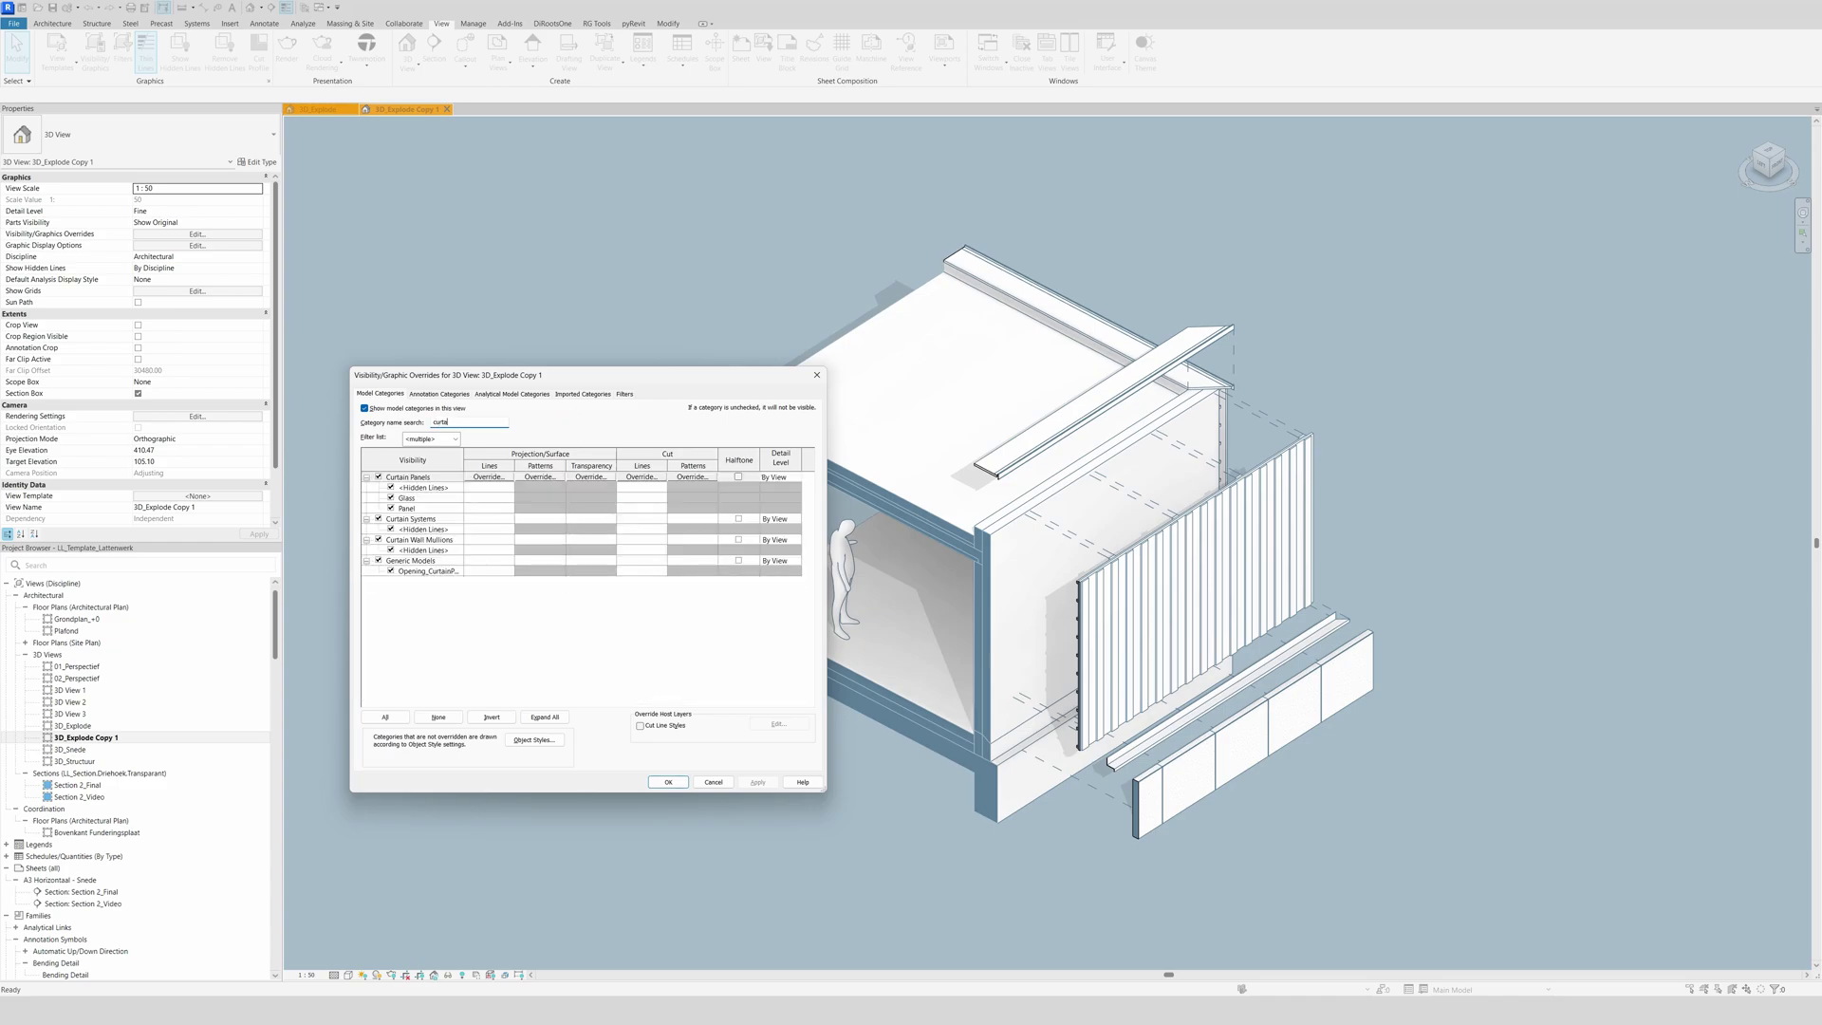
# - Override the Curtain Panels cut pattern with a solid fill foreground in RGB 092-126-150
pyautogui.click(680, 480)
pyautogui.click(418, 328)
pyautogui.click(399, 351)
pyautogui.click(399, 346)
pyautogui.click(387, 377)
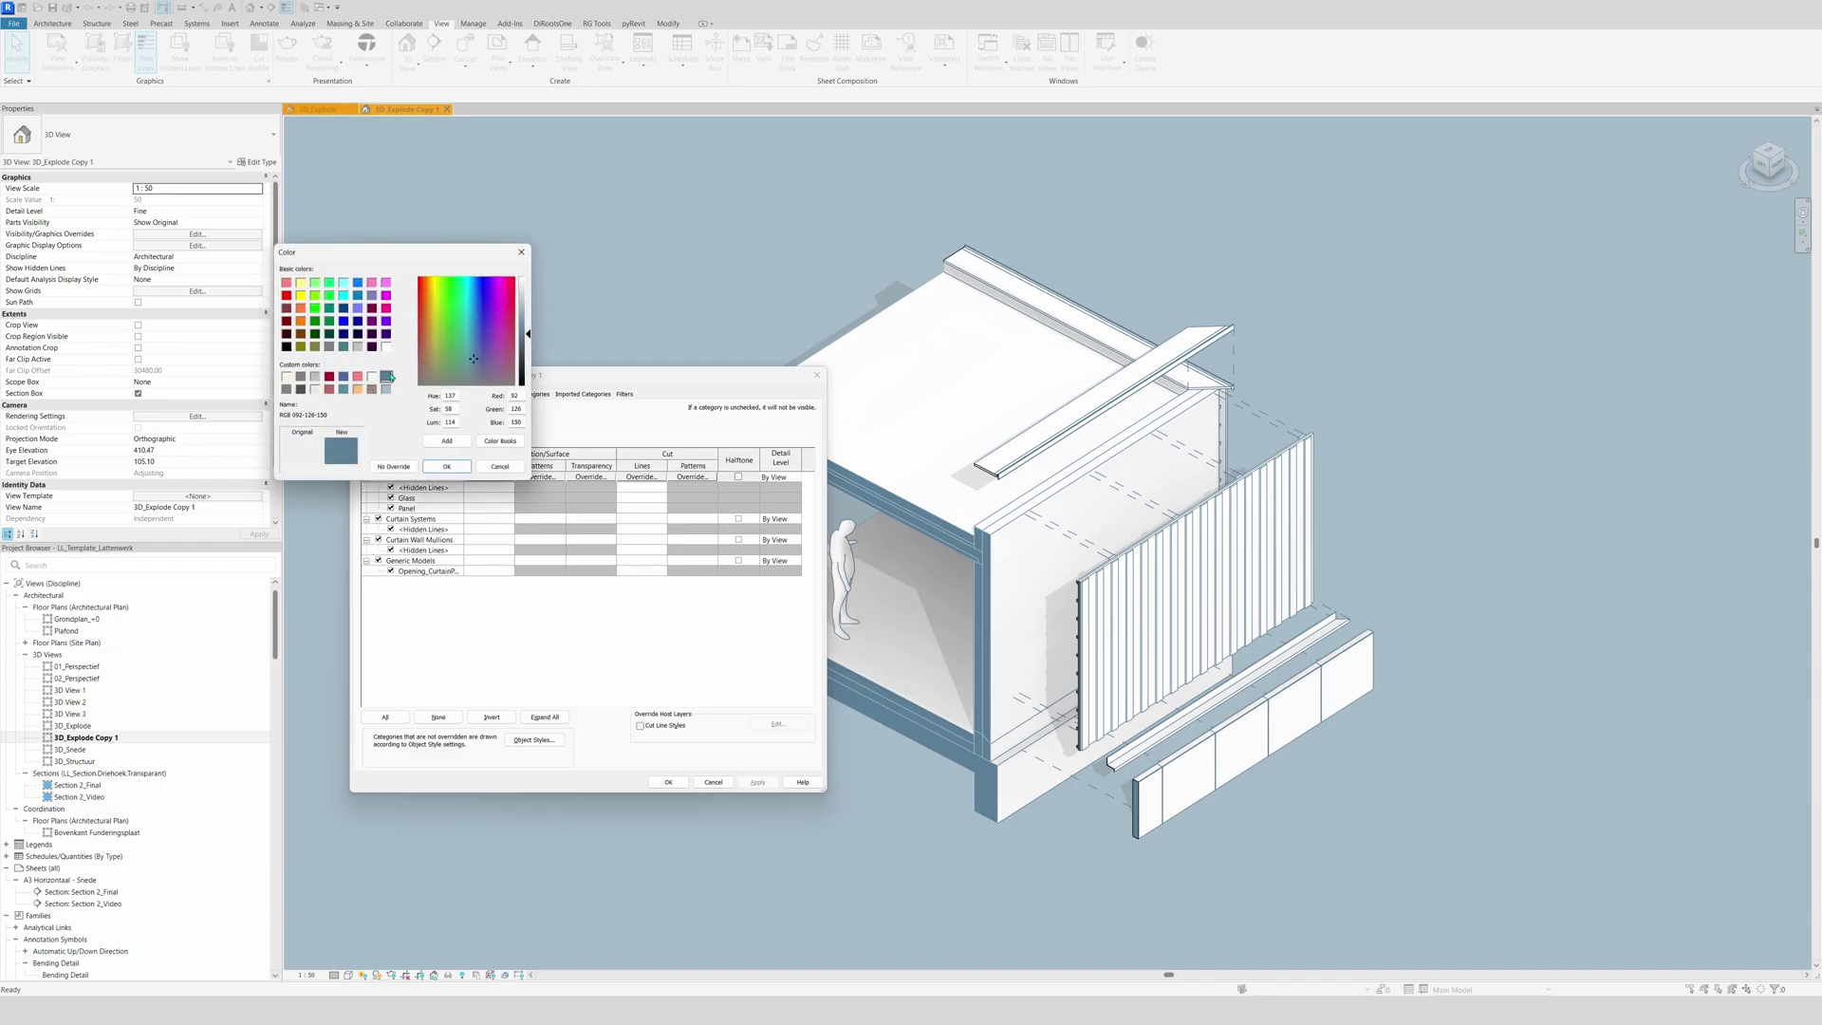
pyautogui.click(448, 465)
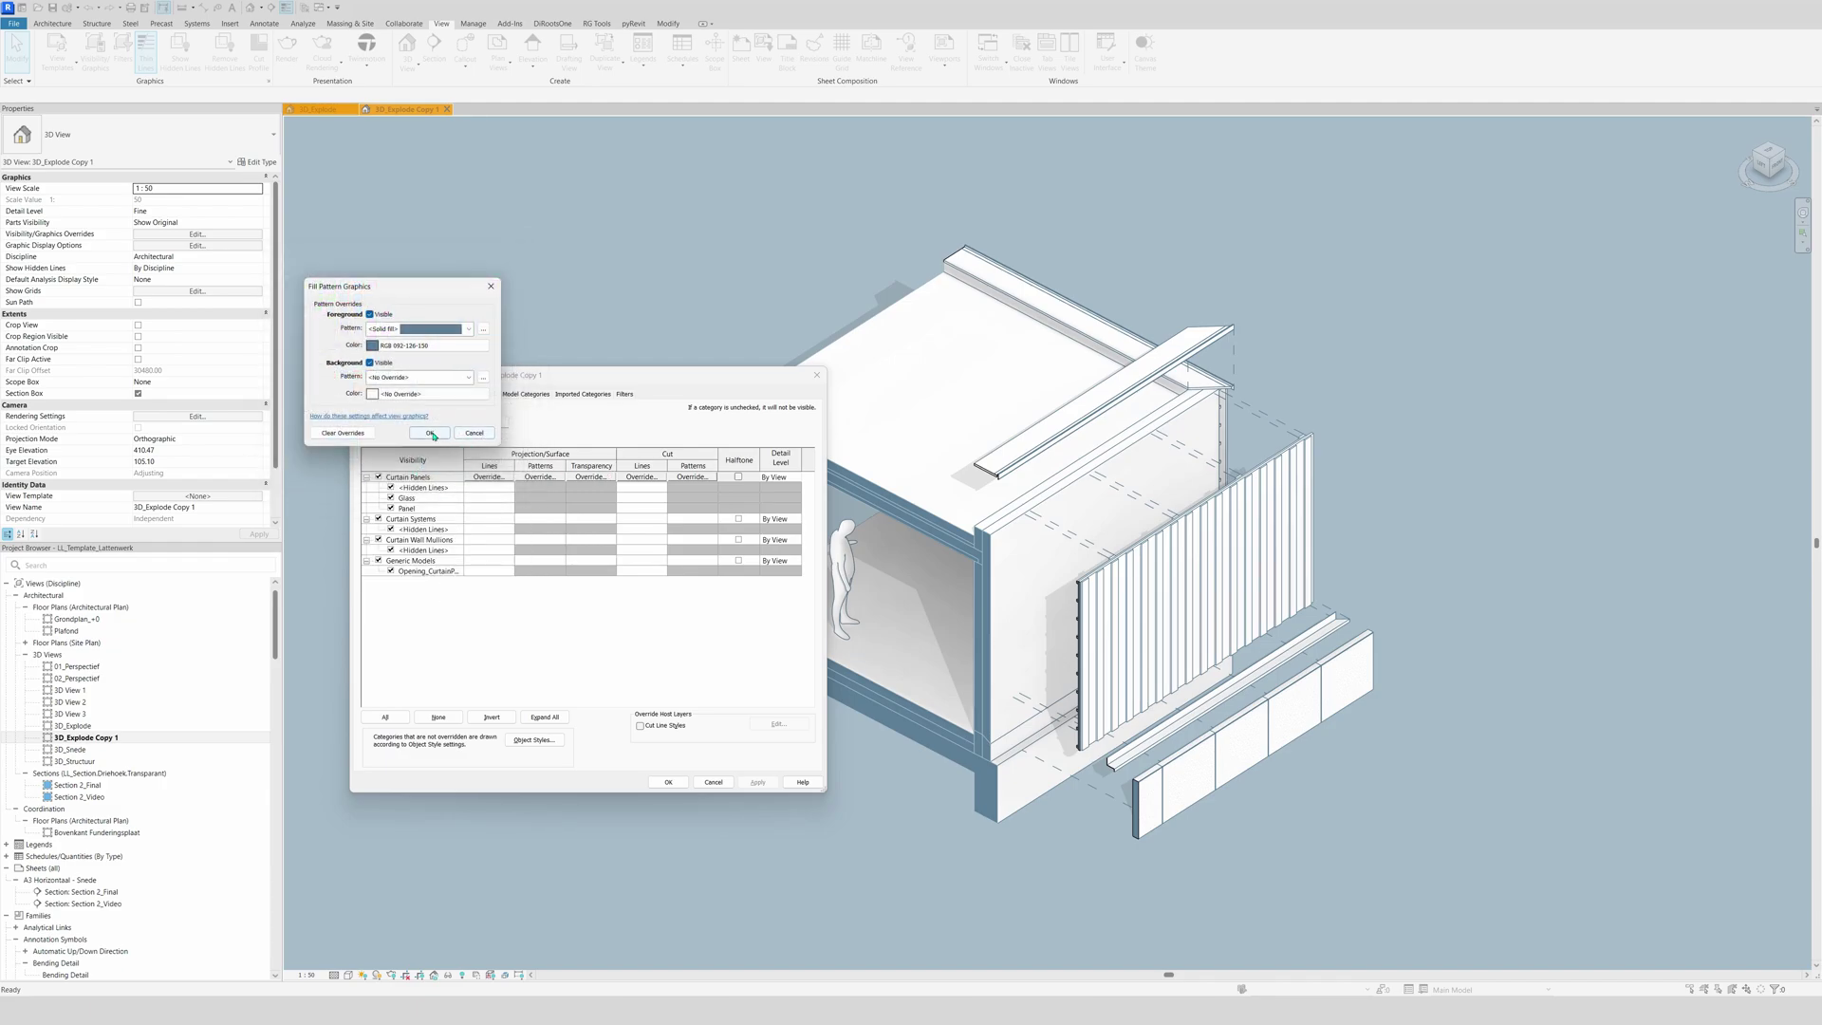
pyautogui.click(431, 434)
# - Override the Curtain Panels cut line color with RGB 167-187-201 and apply the overrides to the view
pyautogui.click(642, 476)
pyautogui.click(558, 570)
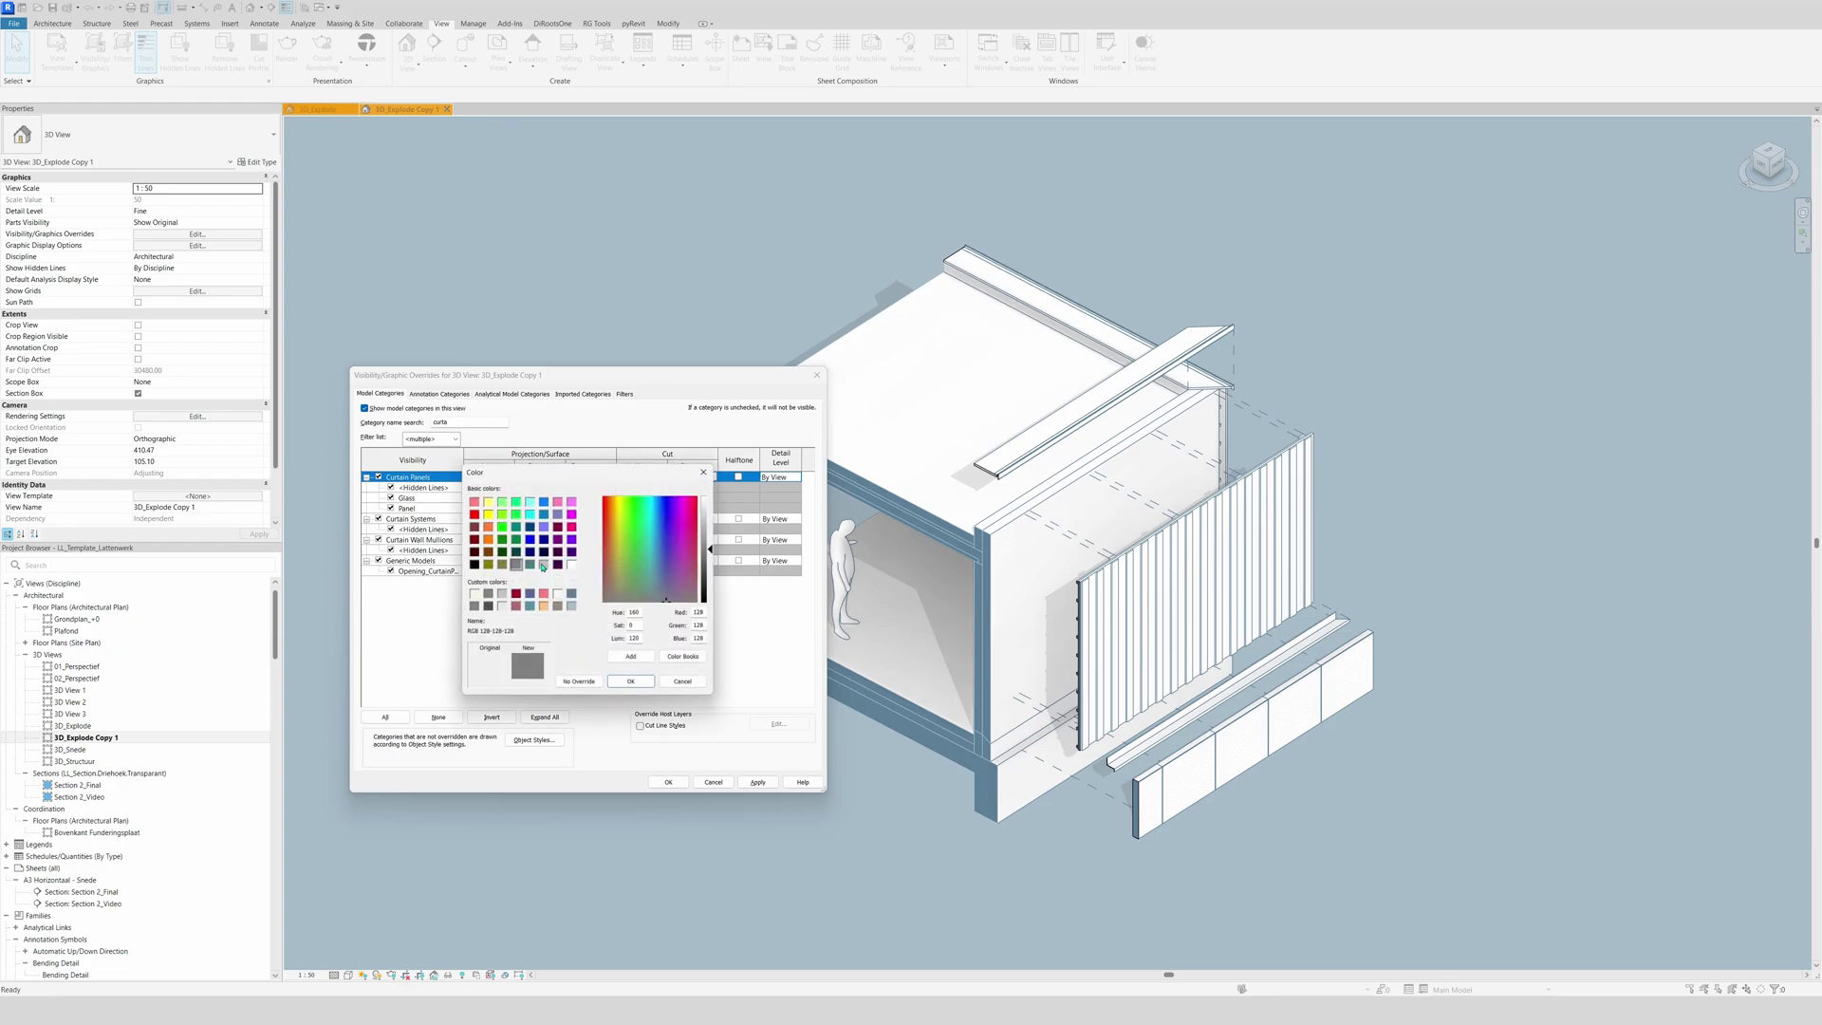
pyautogui.click(572, 606)
pyautogui.click(630, 680)
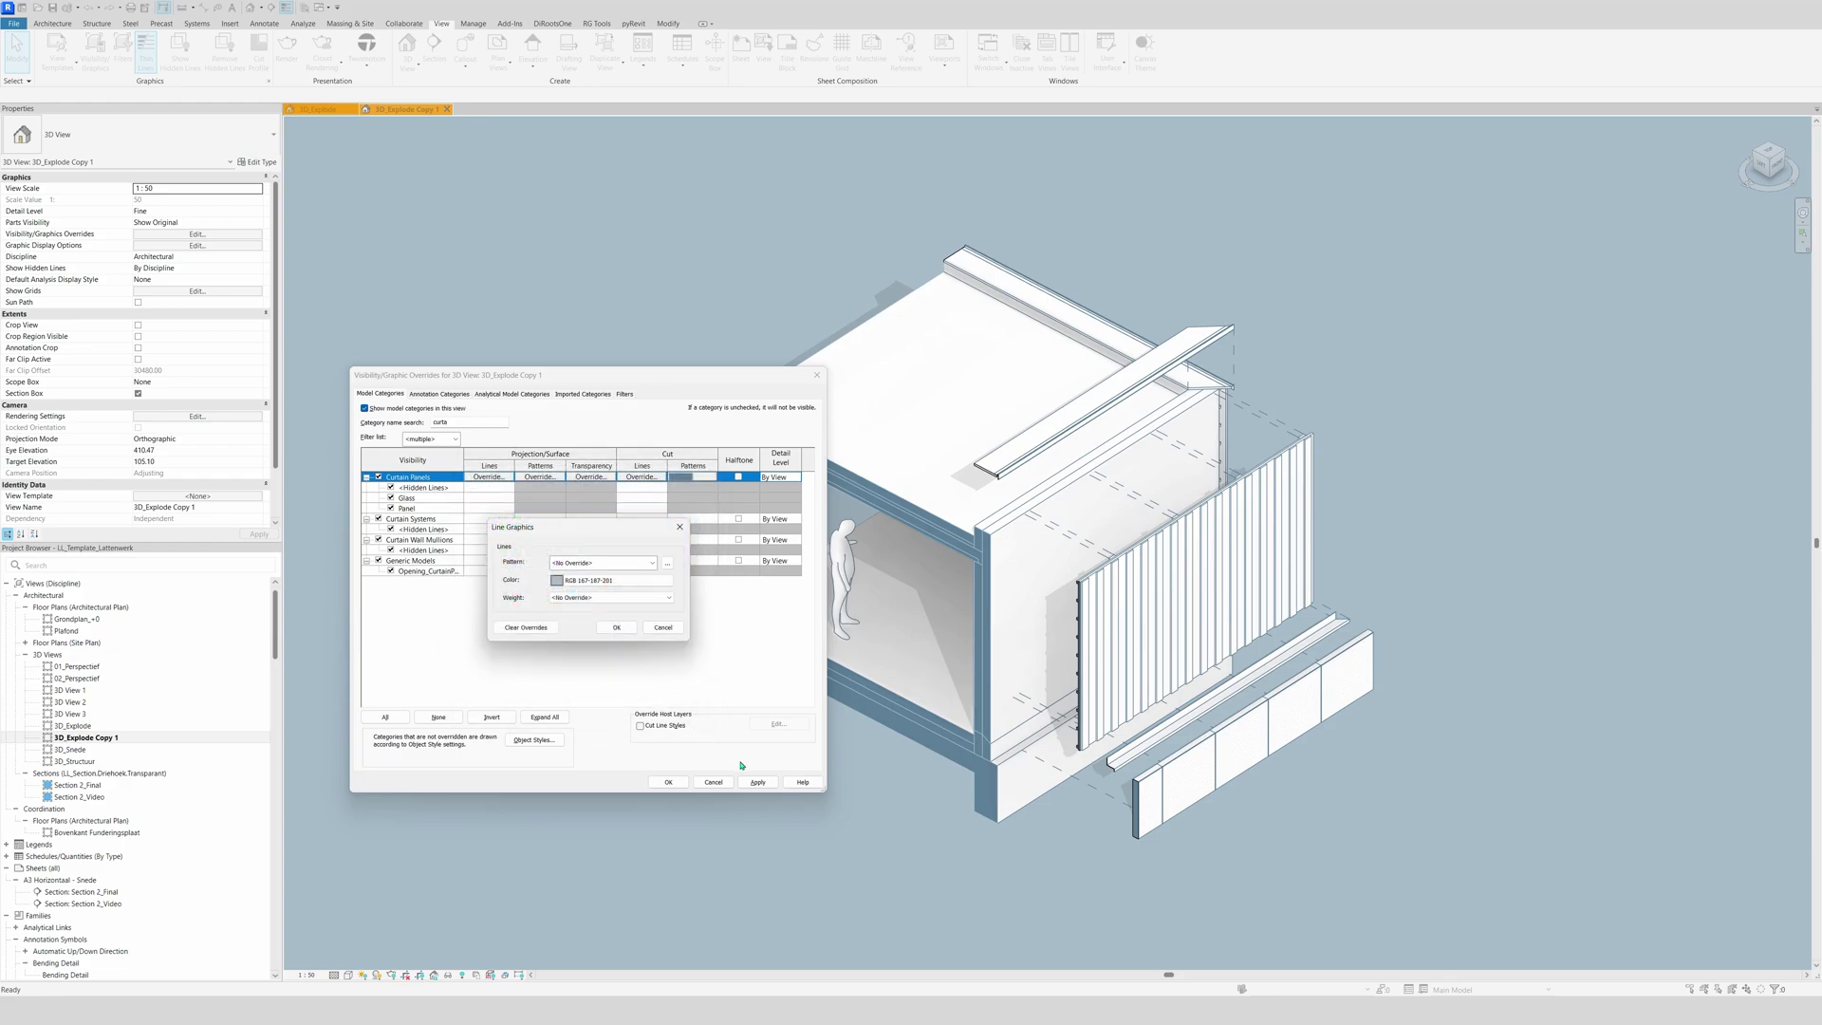
pyautogui.click(616, 627)
pyautogui.click(757, 782)
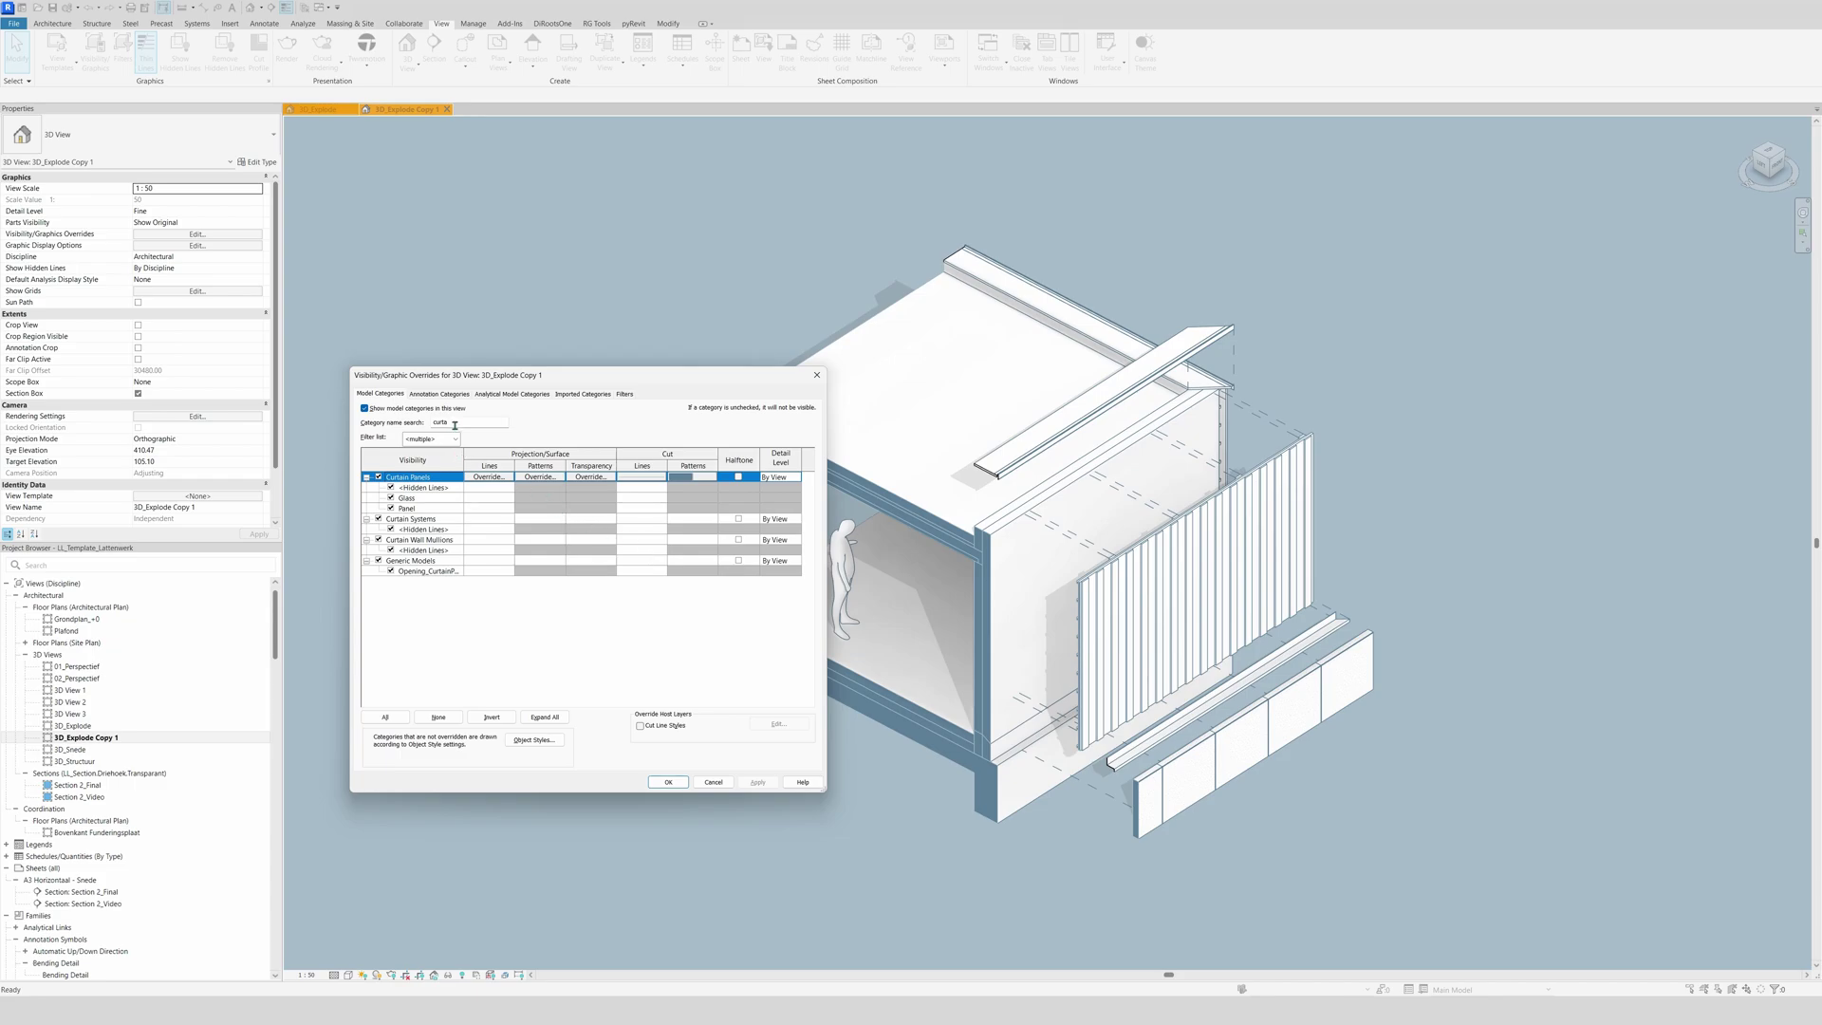
# - Filter the categories by "structural" and override the Structural Framing cut pattern with a solid fill foreground in RGB 092-126-150
pyautogui.moveTo(453, 425); pyautogui.dragTo(408, 425)
pyautogui.write('struct')
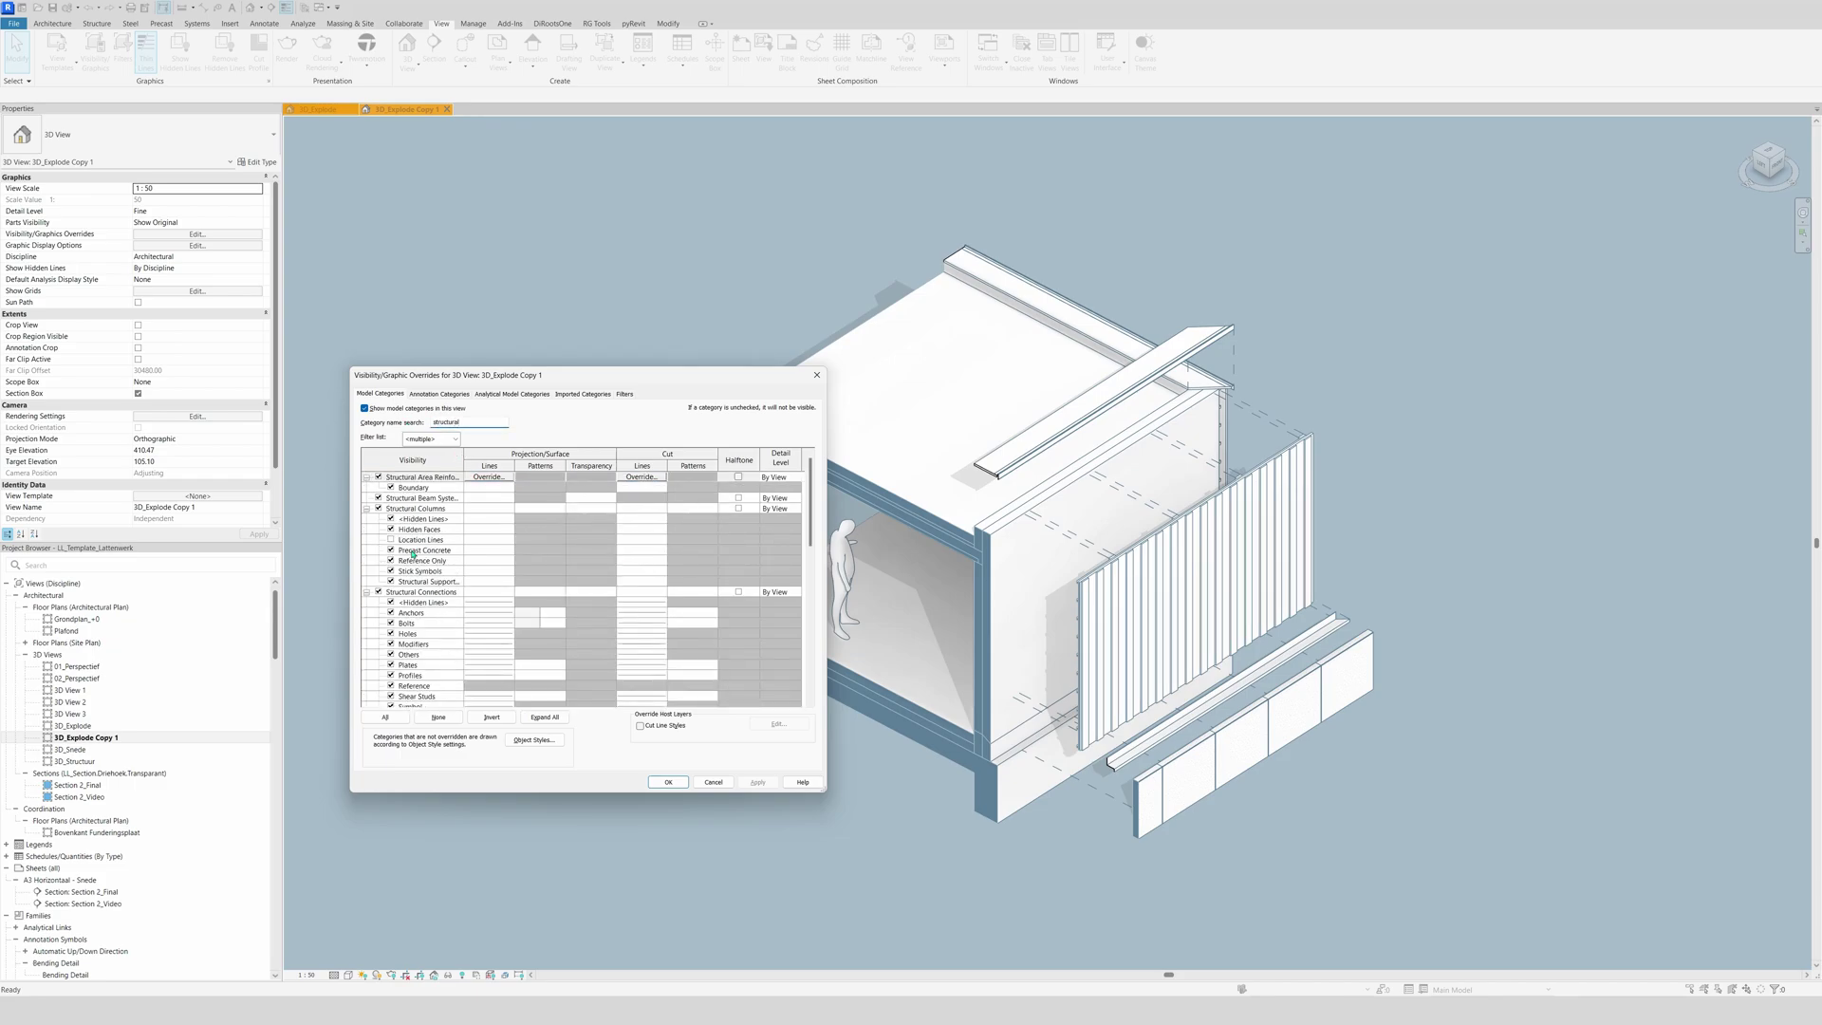
pyautogui.scroll(-8, 412, 553)
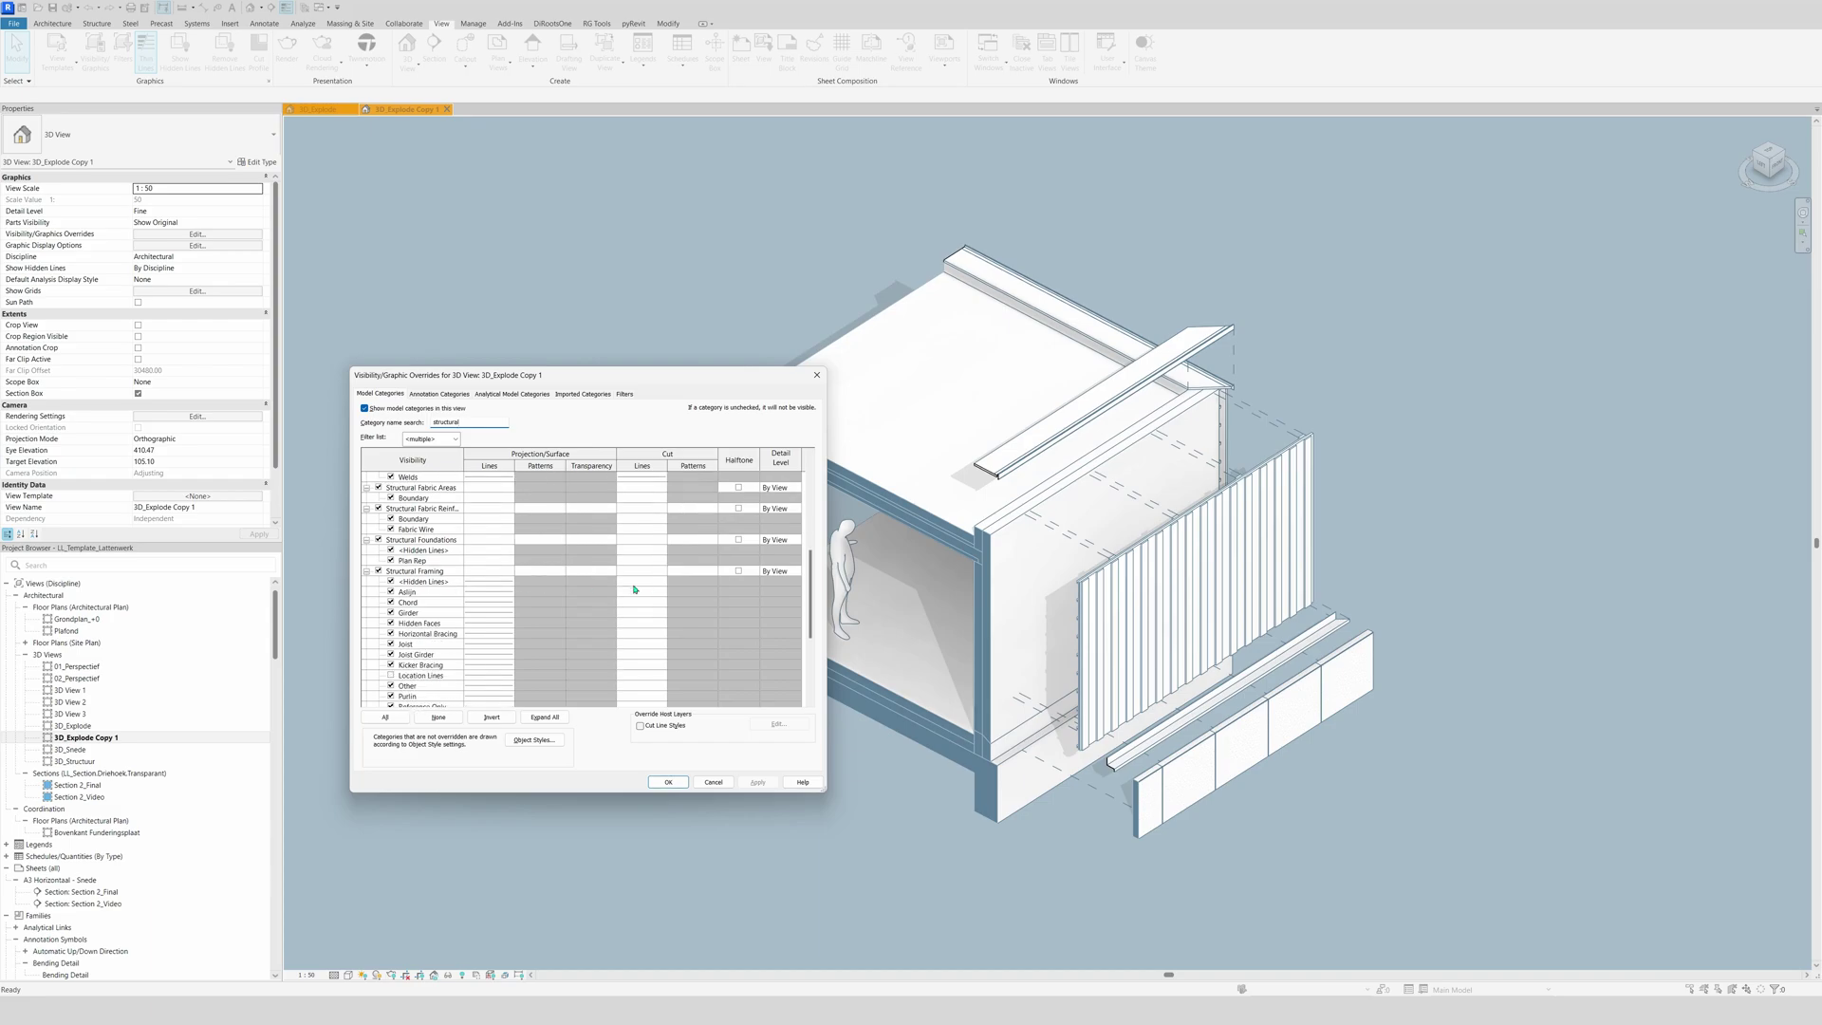
pyautogui.click(674, 573)
pyautogui.click(691, 570)
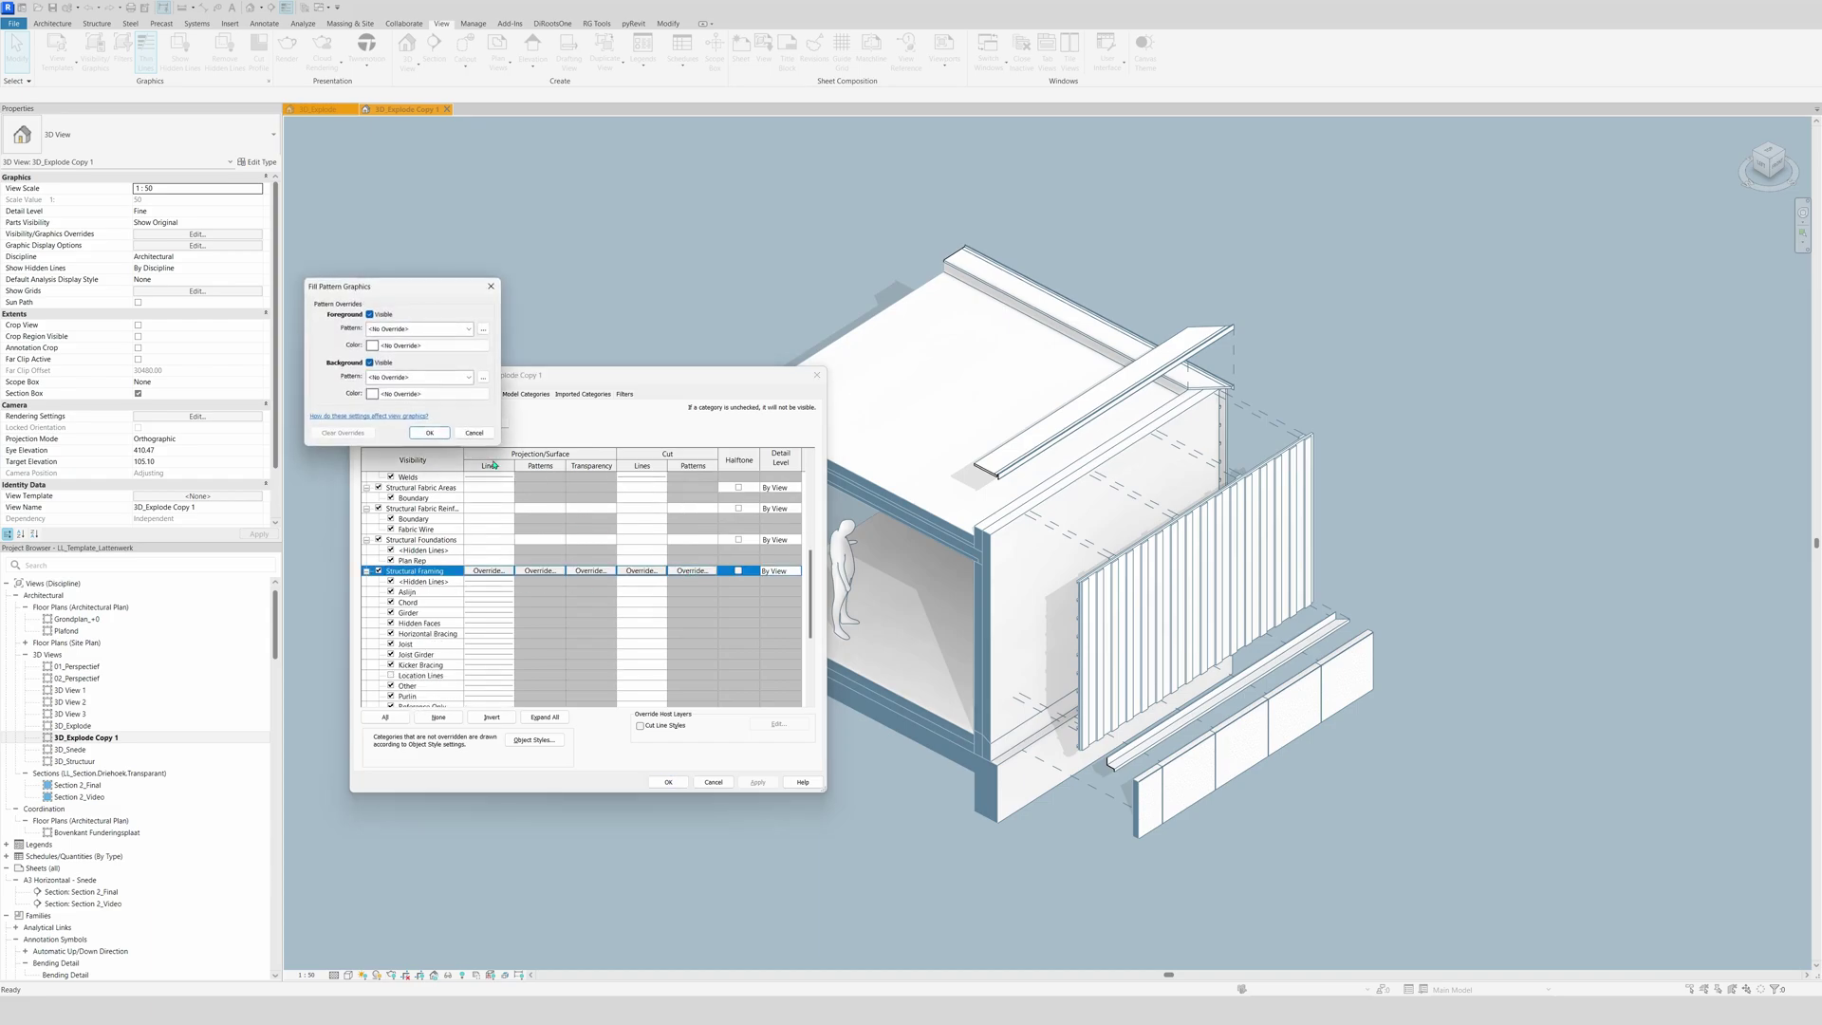
pyautogui.click(417, 328)
pyautogui.click(418, 350)
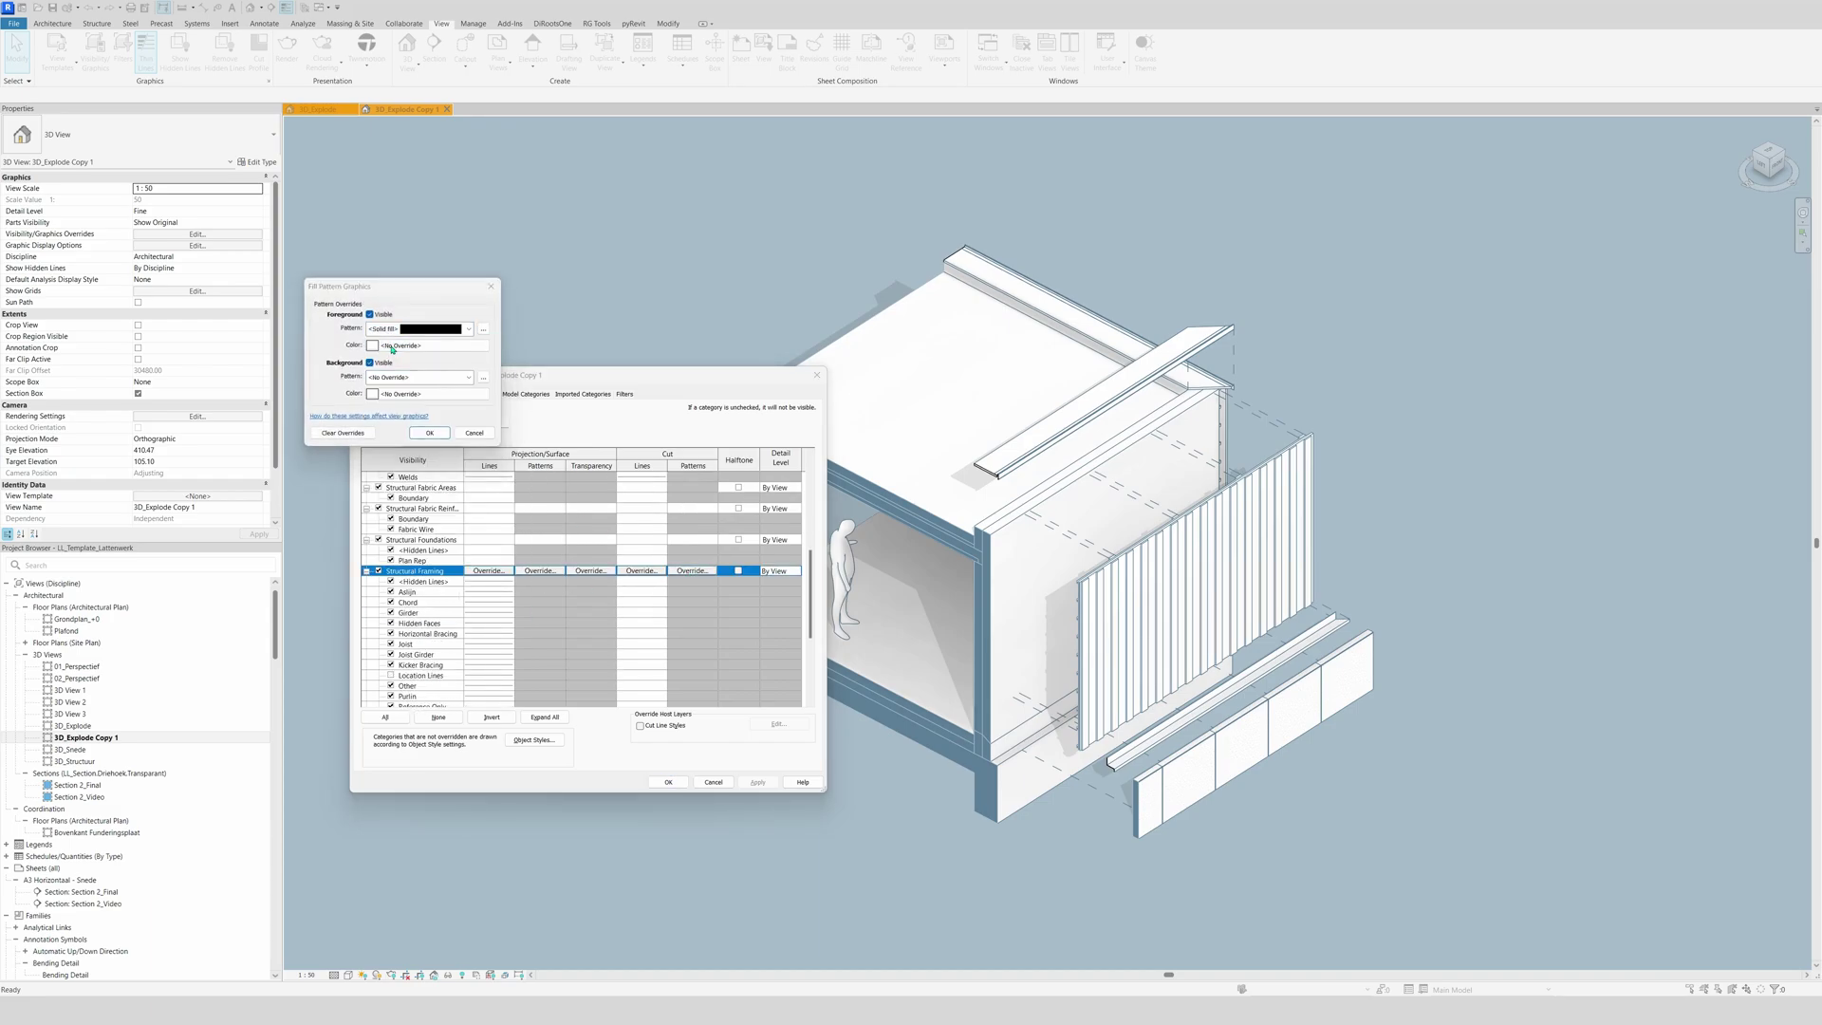
pyautogui.click(388, 345)
pyautogui.click(385, 376)
pyautogui.click(447, 465)
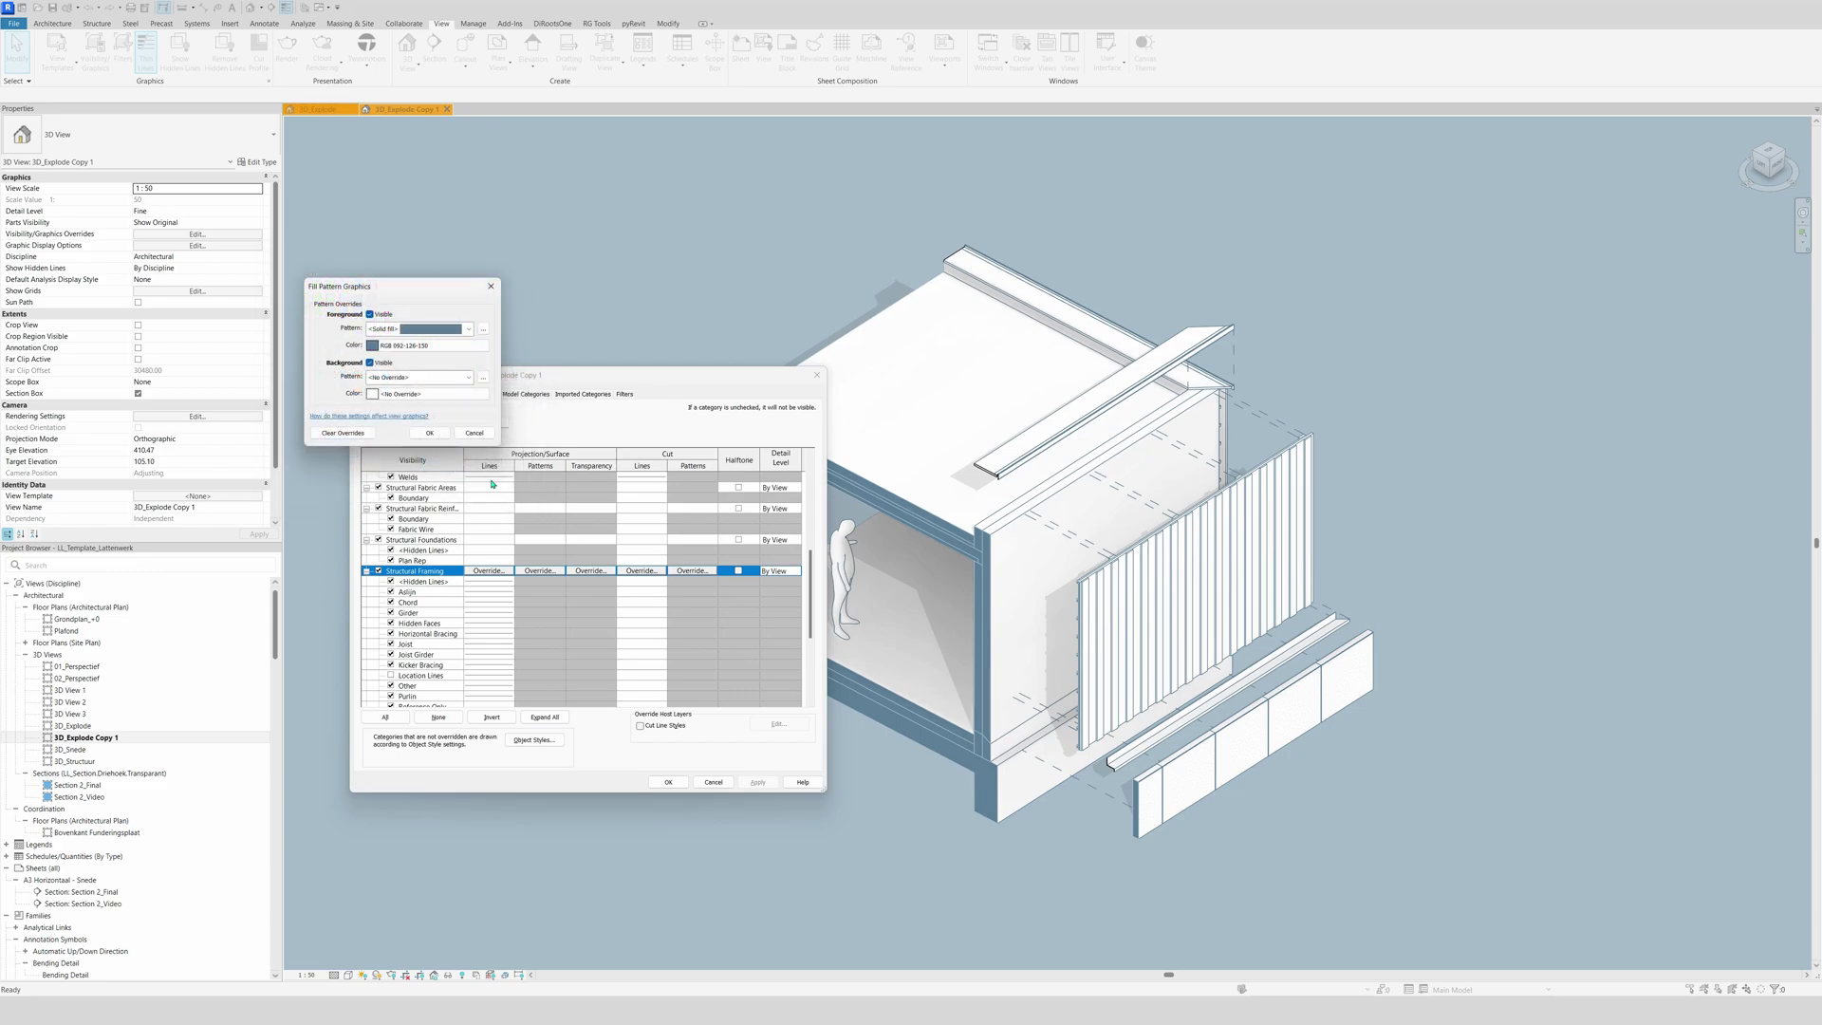
pyautogui.click(429, 432)
# - Override the Structural Framing cut line color with RGB 092-126-150 and accept the view's visibility overrides
pyautogui.click(641, 571)
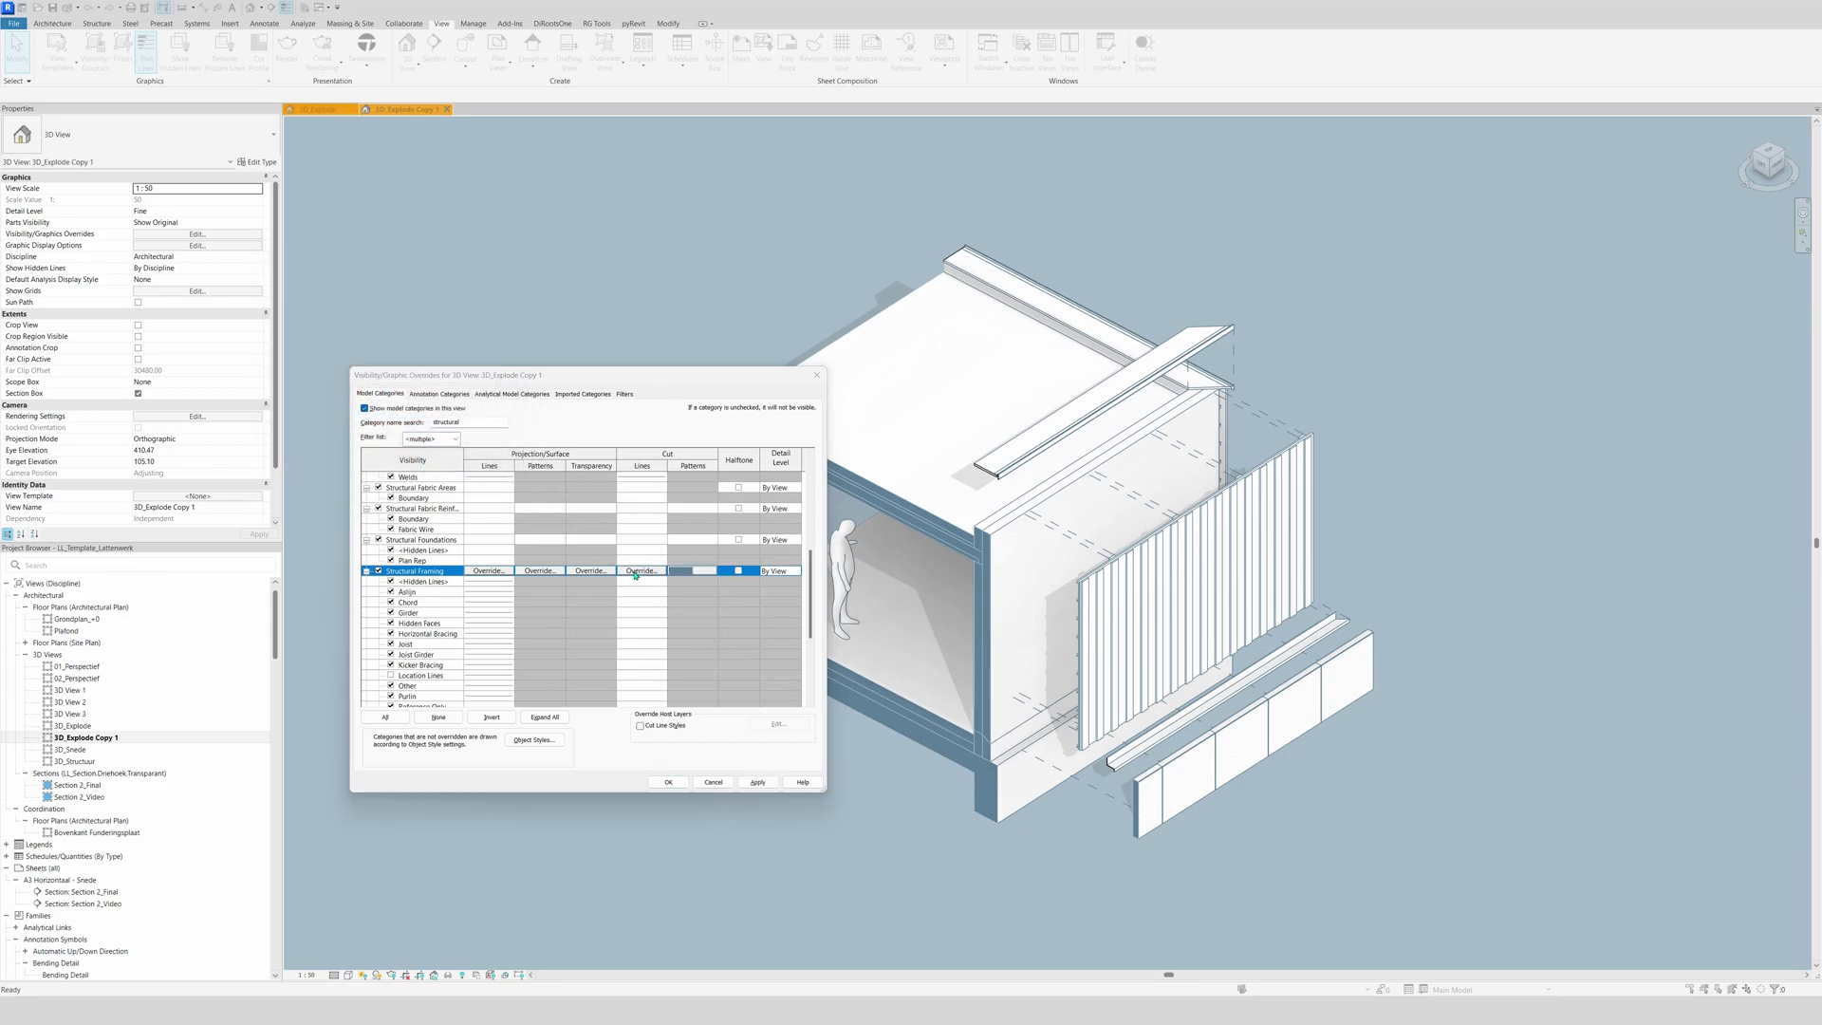
pyautogui.click(607, 562)
pyautogui.click(571, 595)
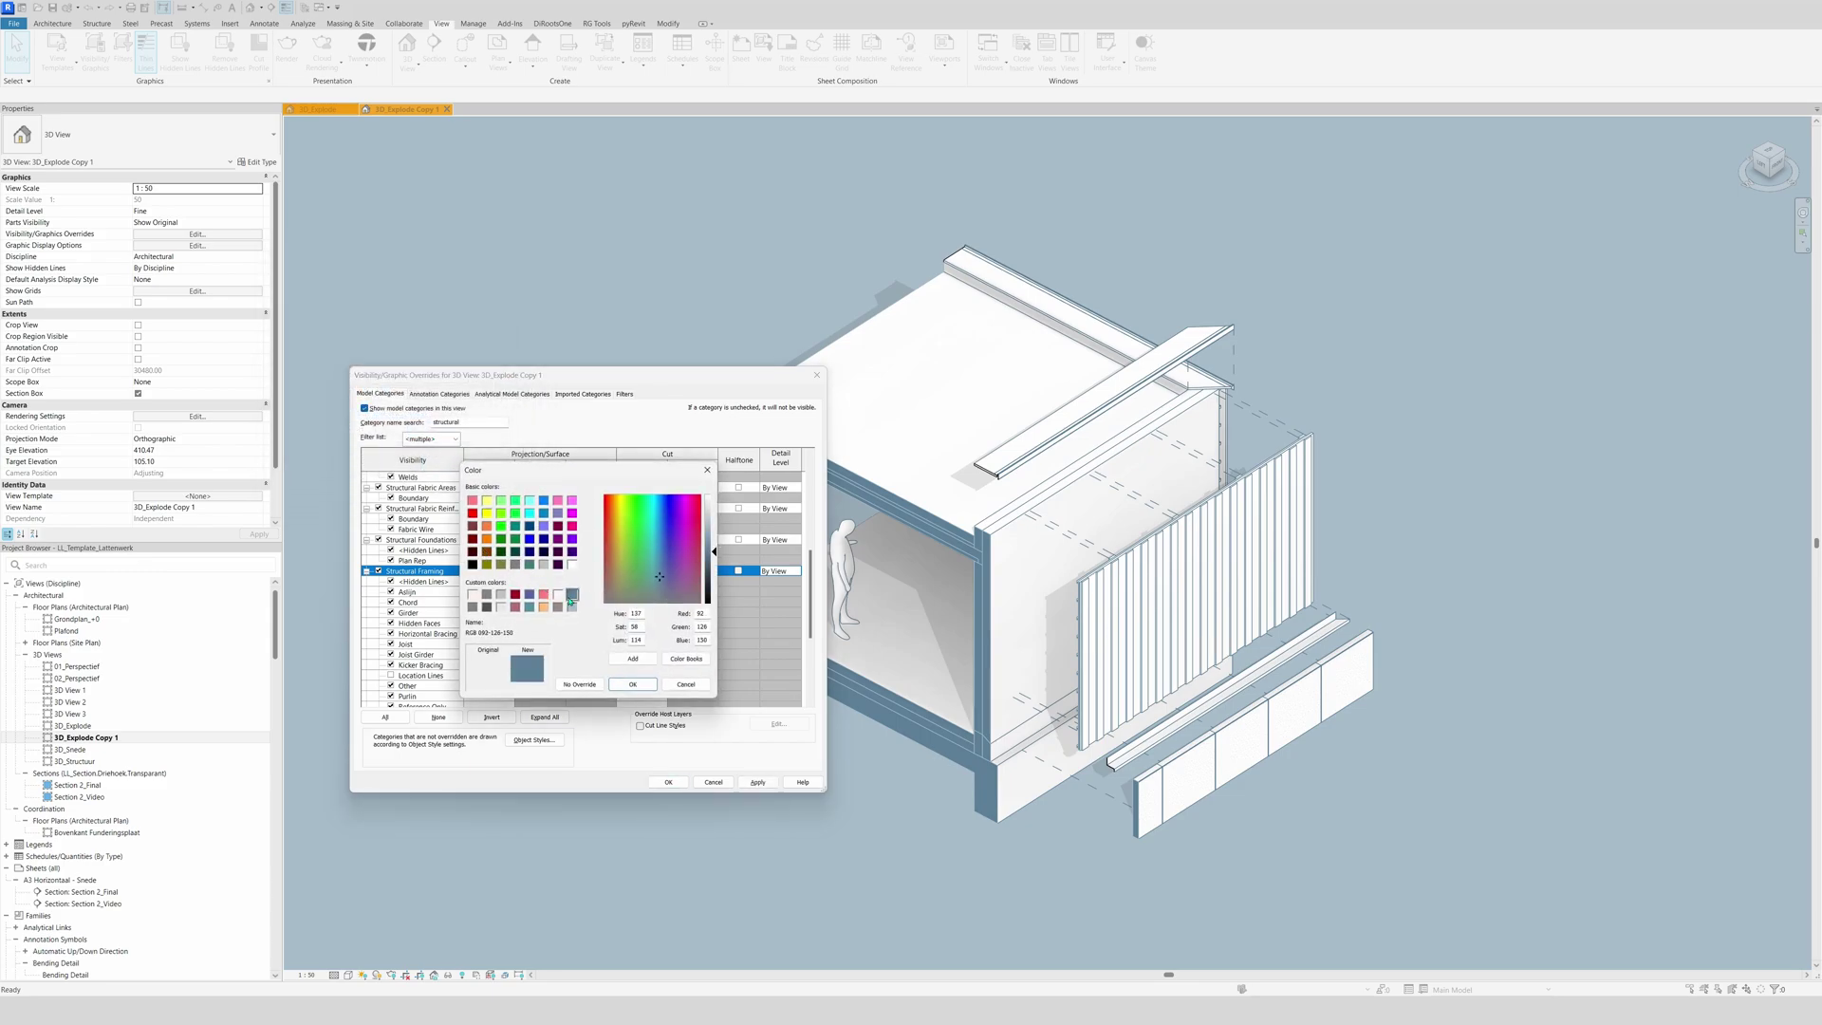
pyautogui.click(632, 683)
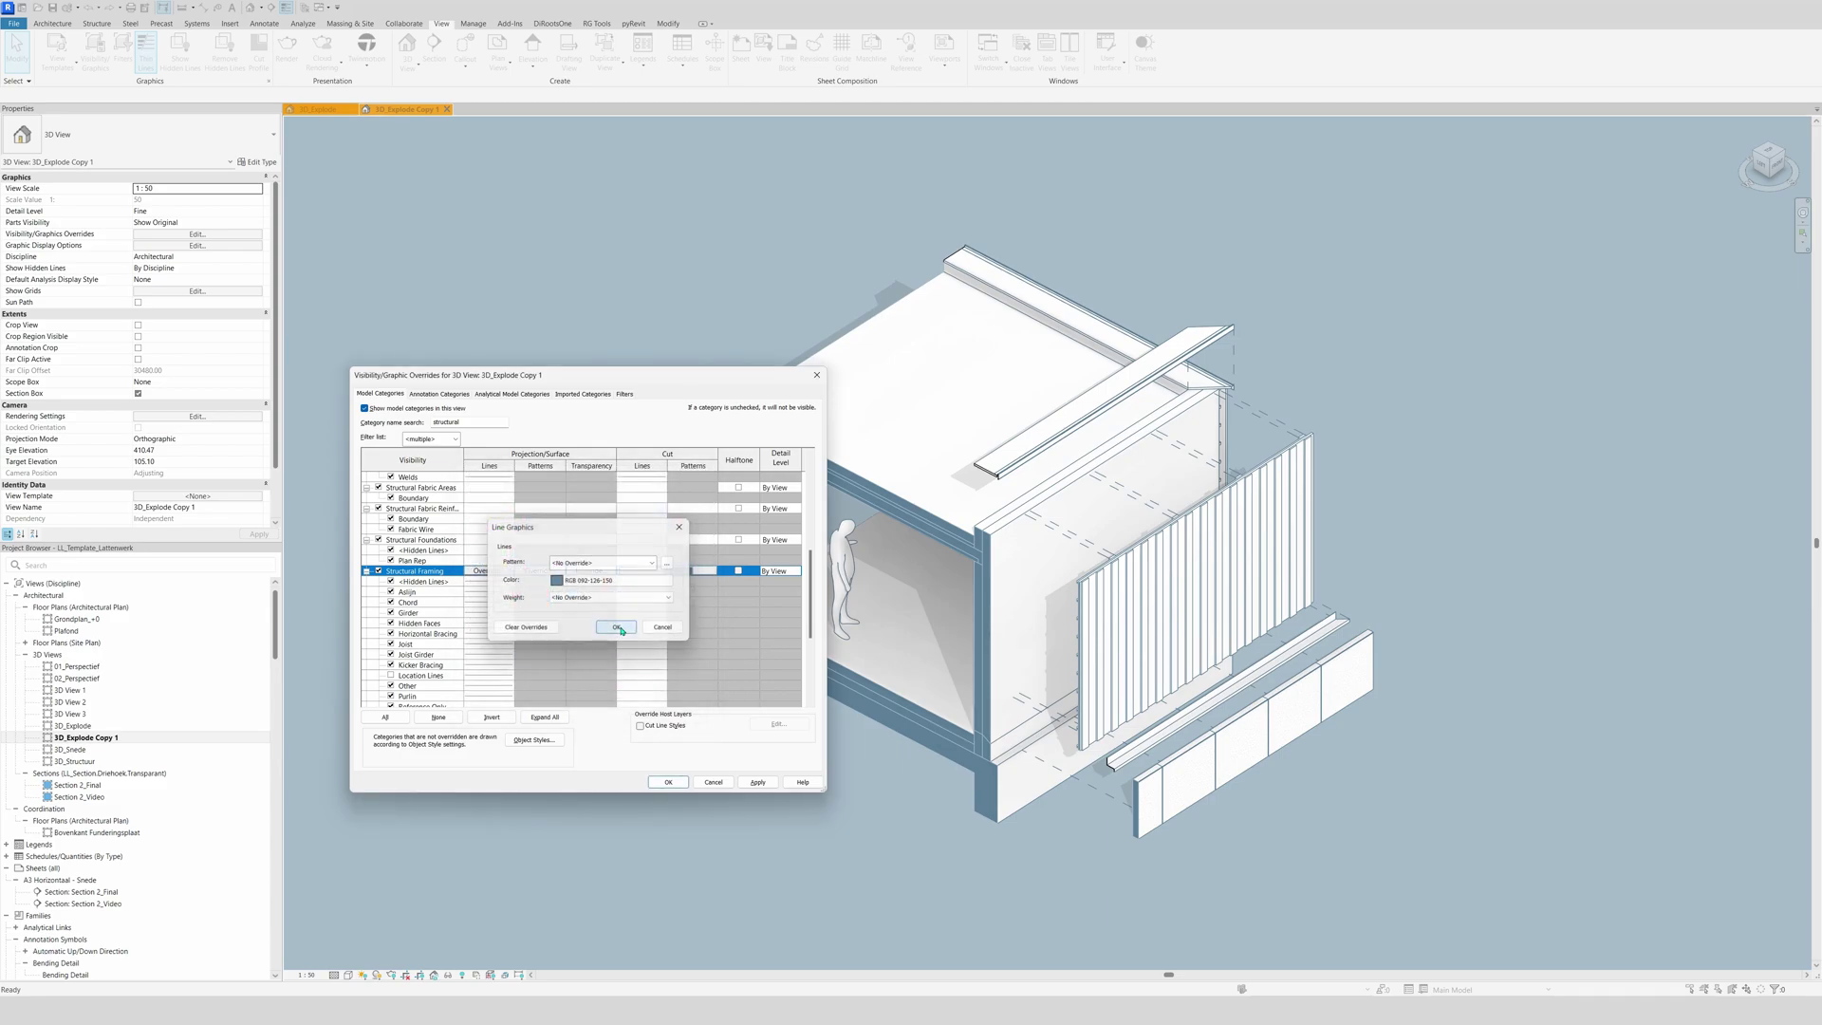
pyautogui.click(619, 627)
pyautogui.click(763, 785)
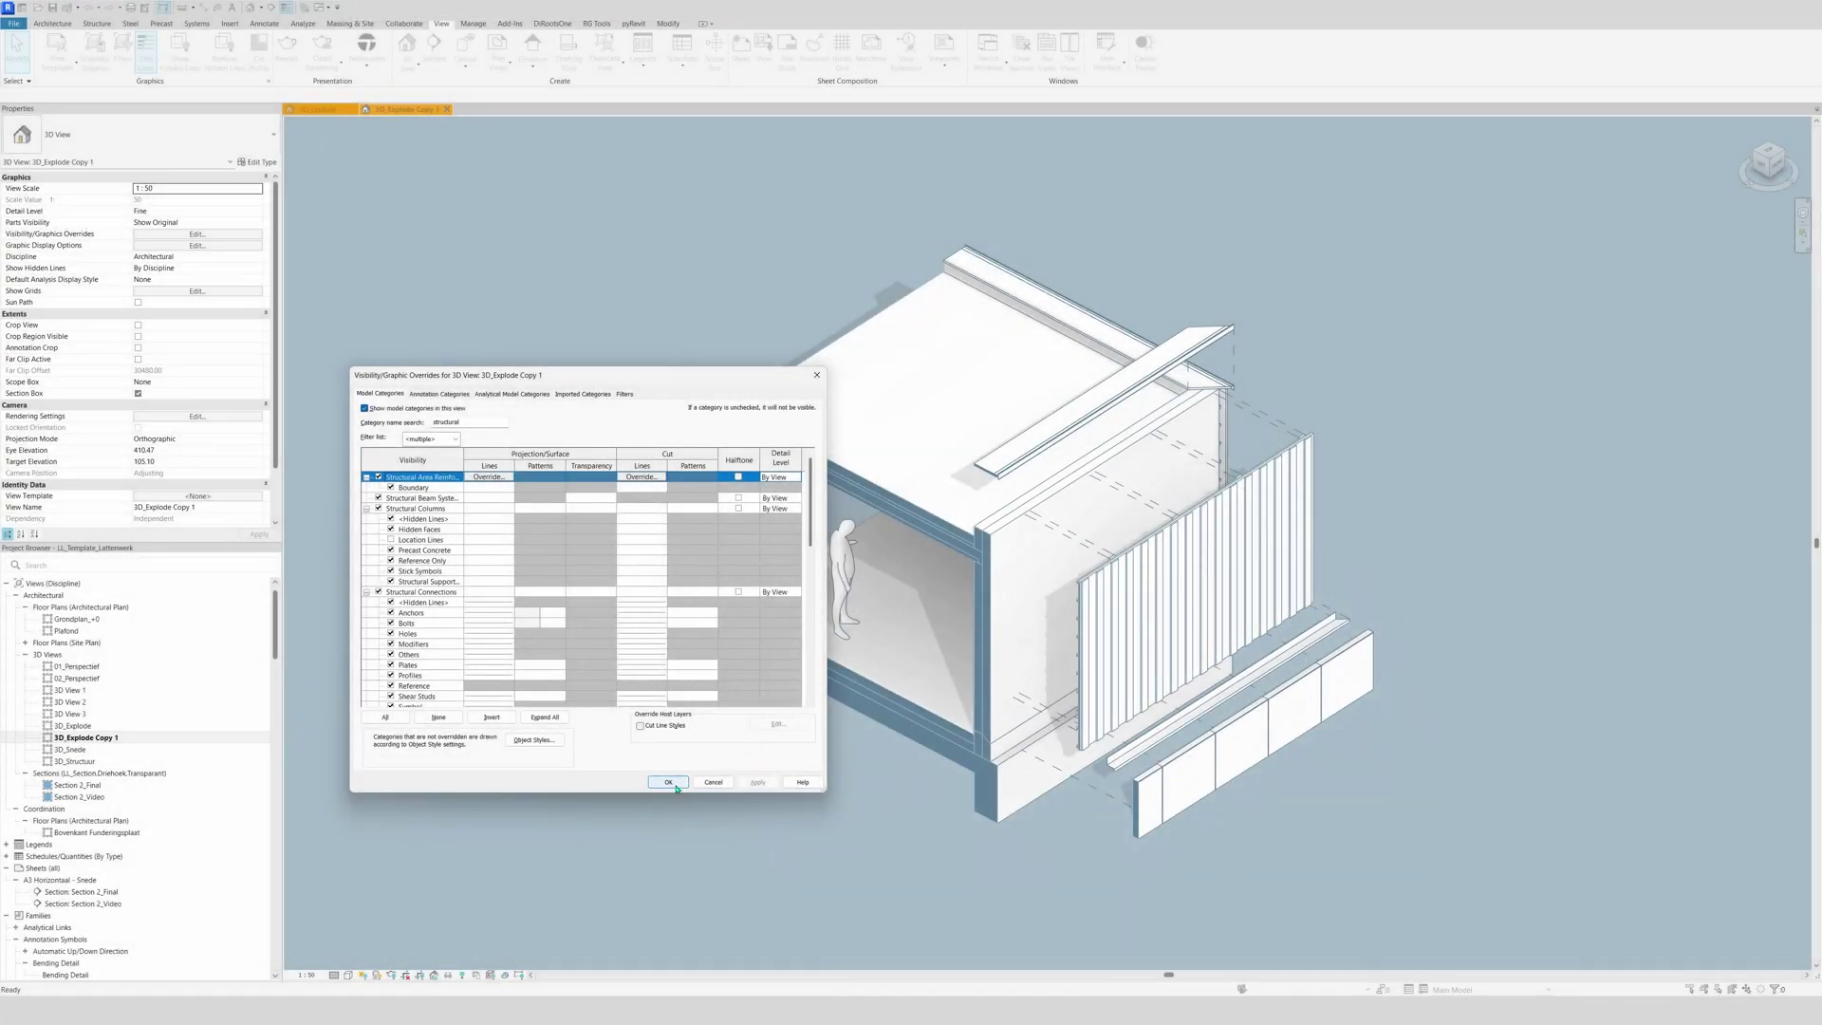
pyautogui.click(670, 784)
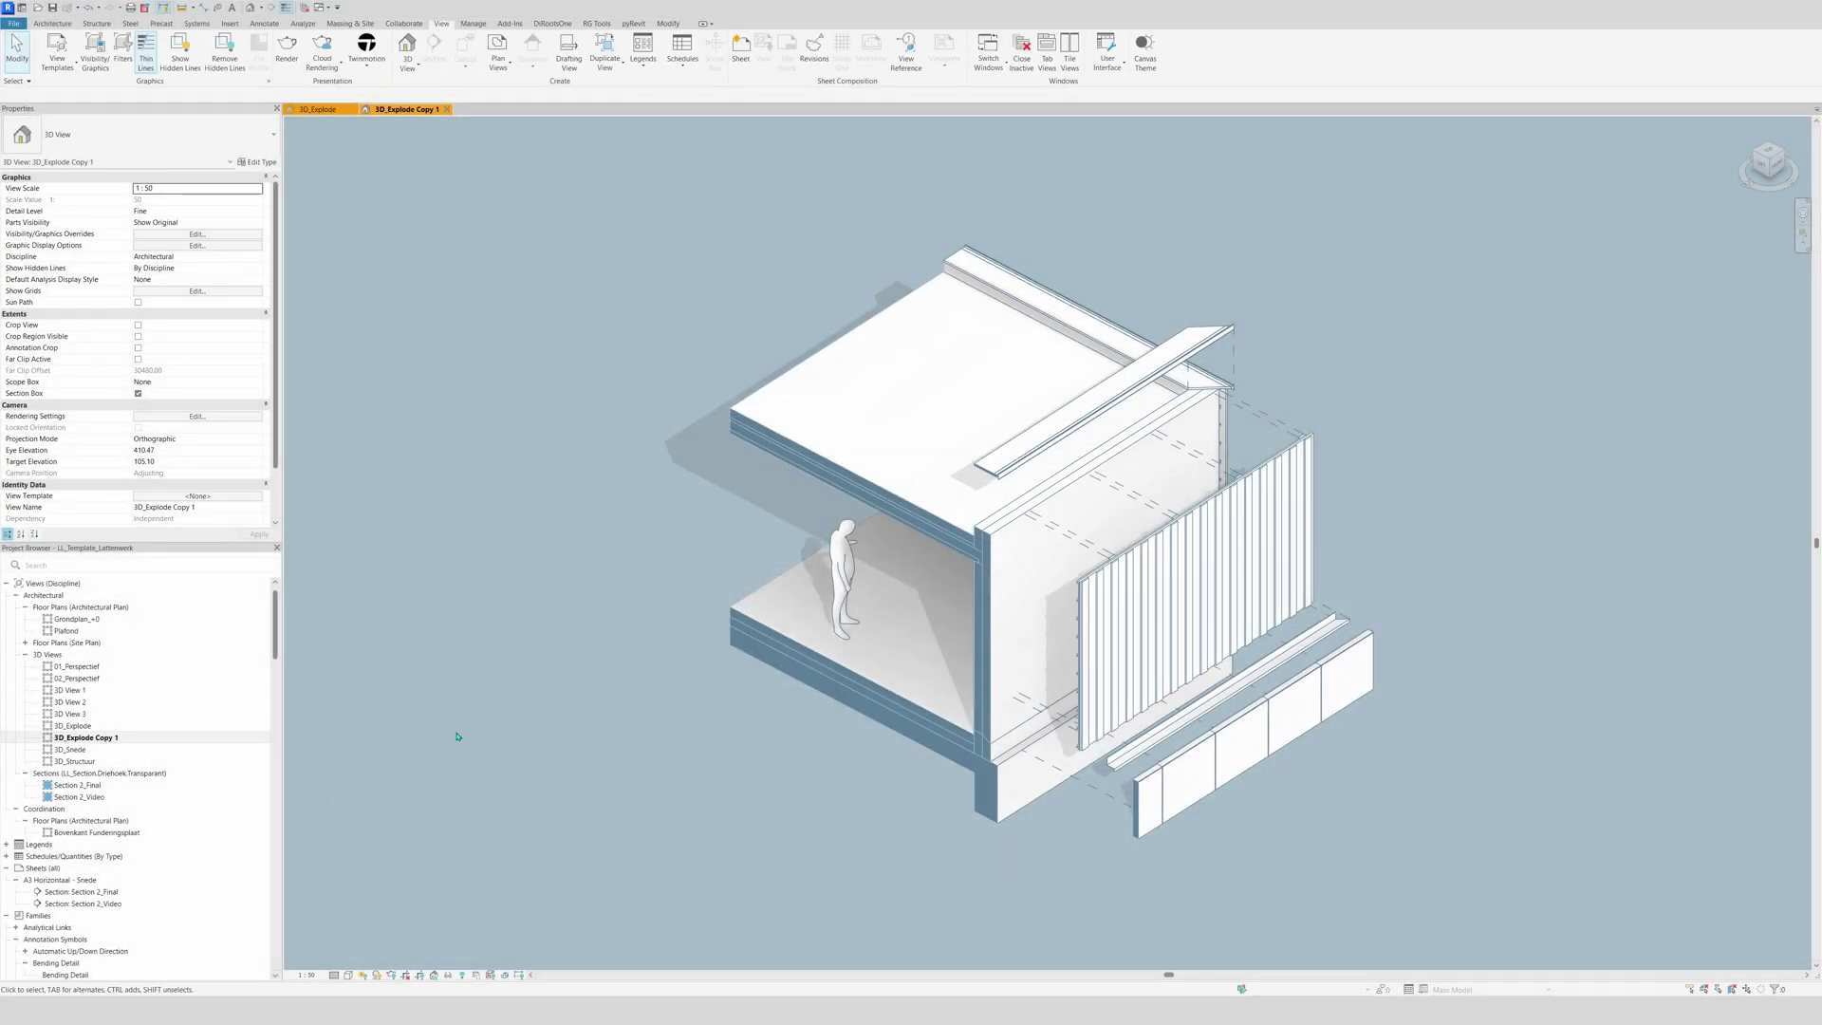
pyautogui.scroll(-1, 454, 726)
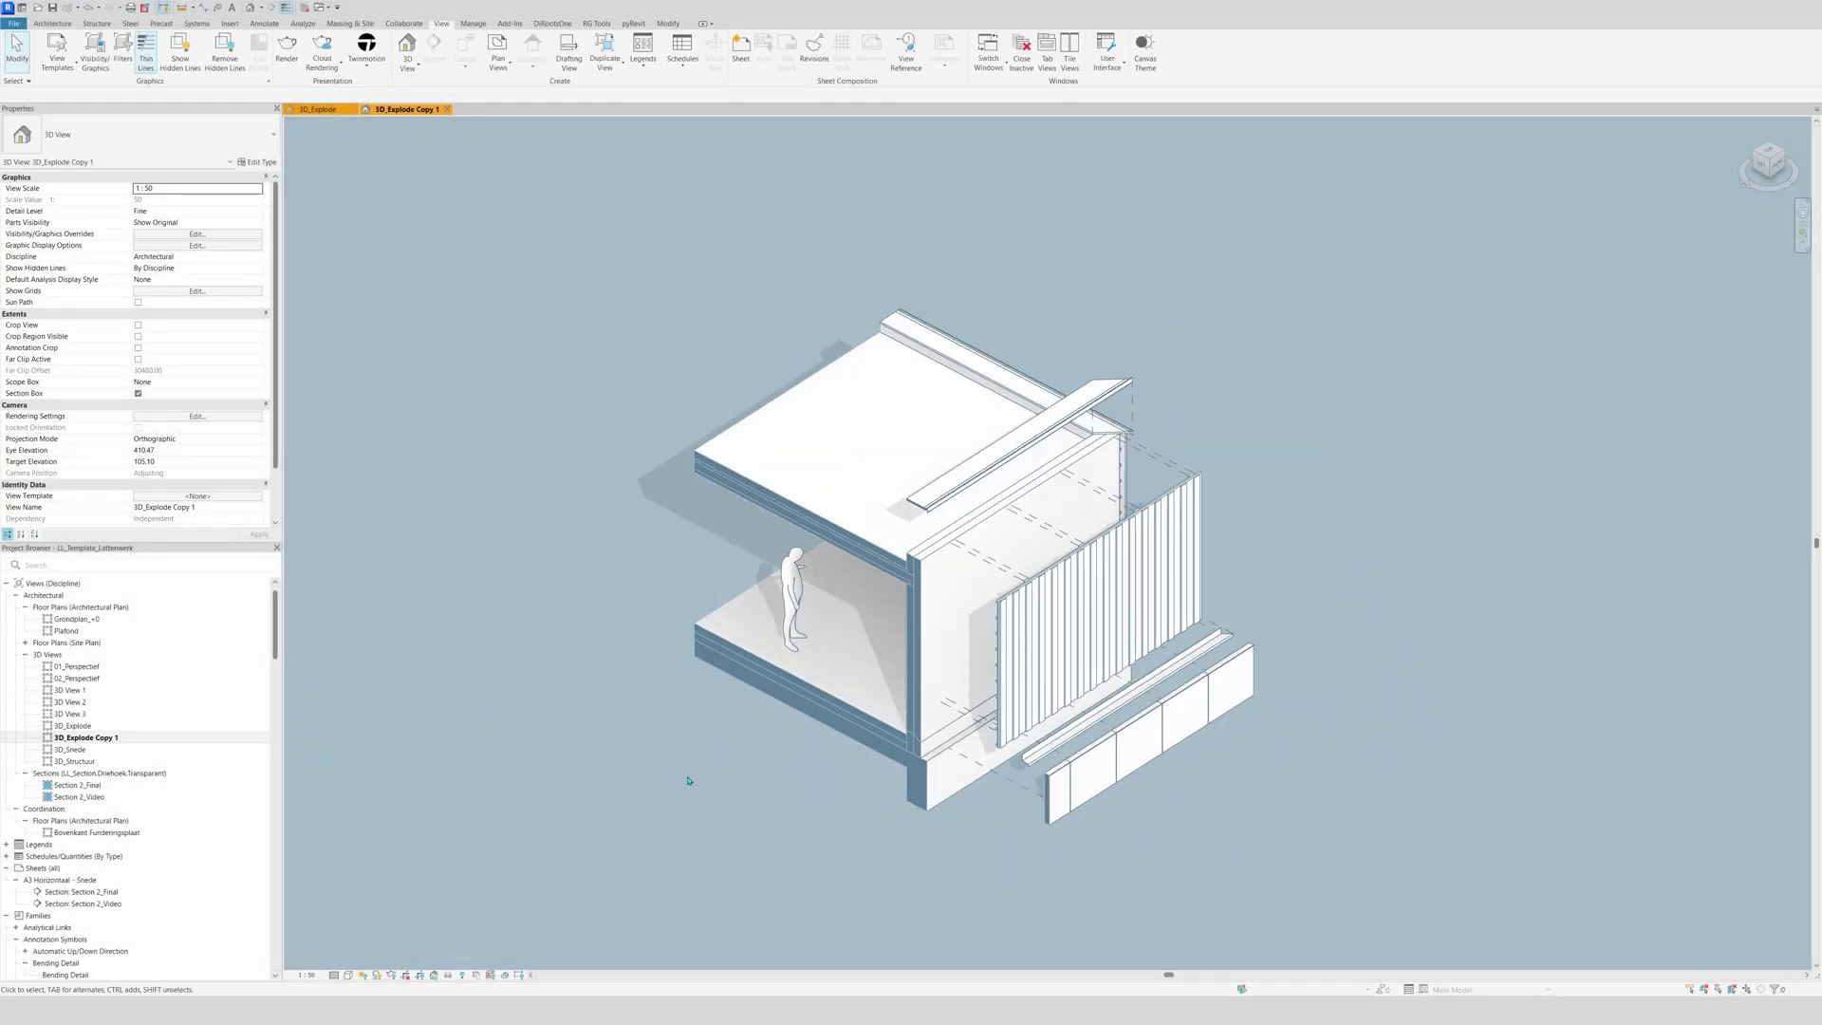